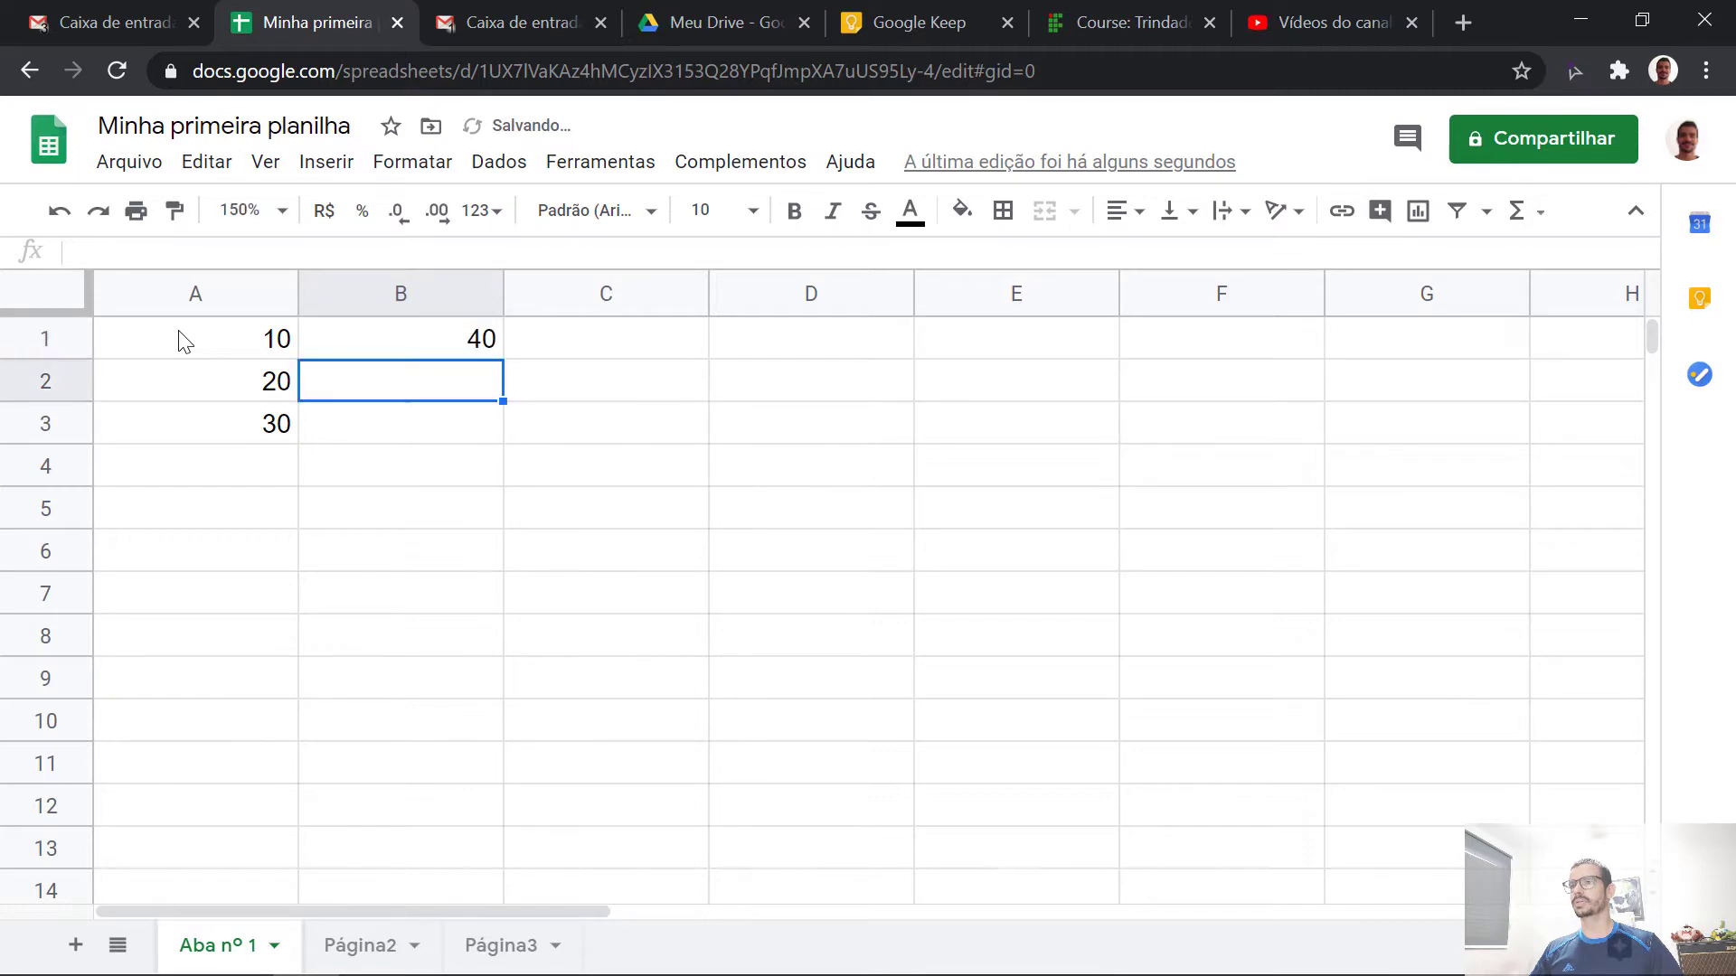
Enter 50 in cell B2 and 60 in cell B3
text(50)
key(Return)
text(60)
click(606, 338)
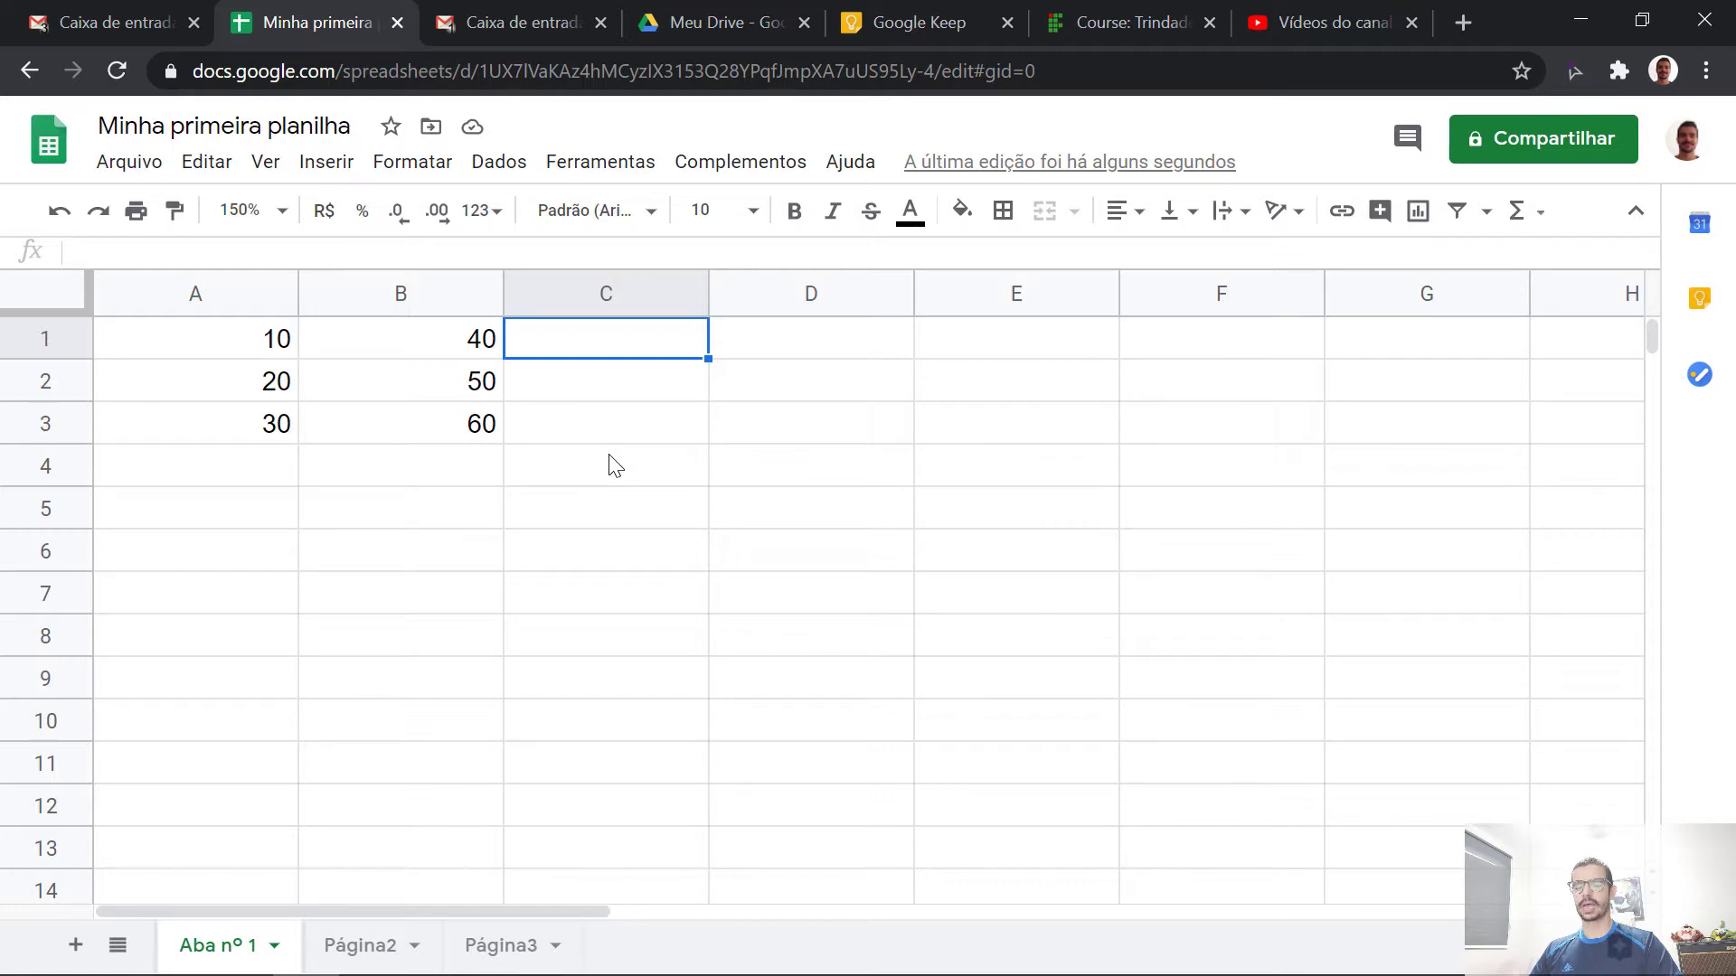
key(Left)
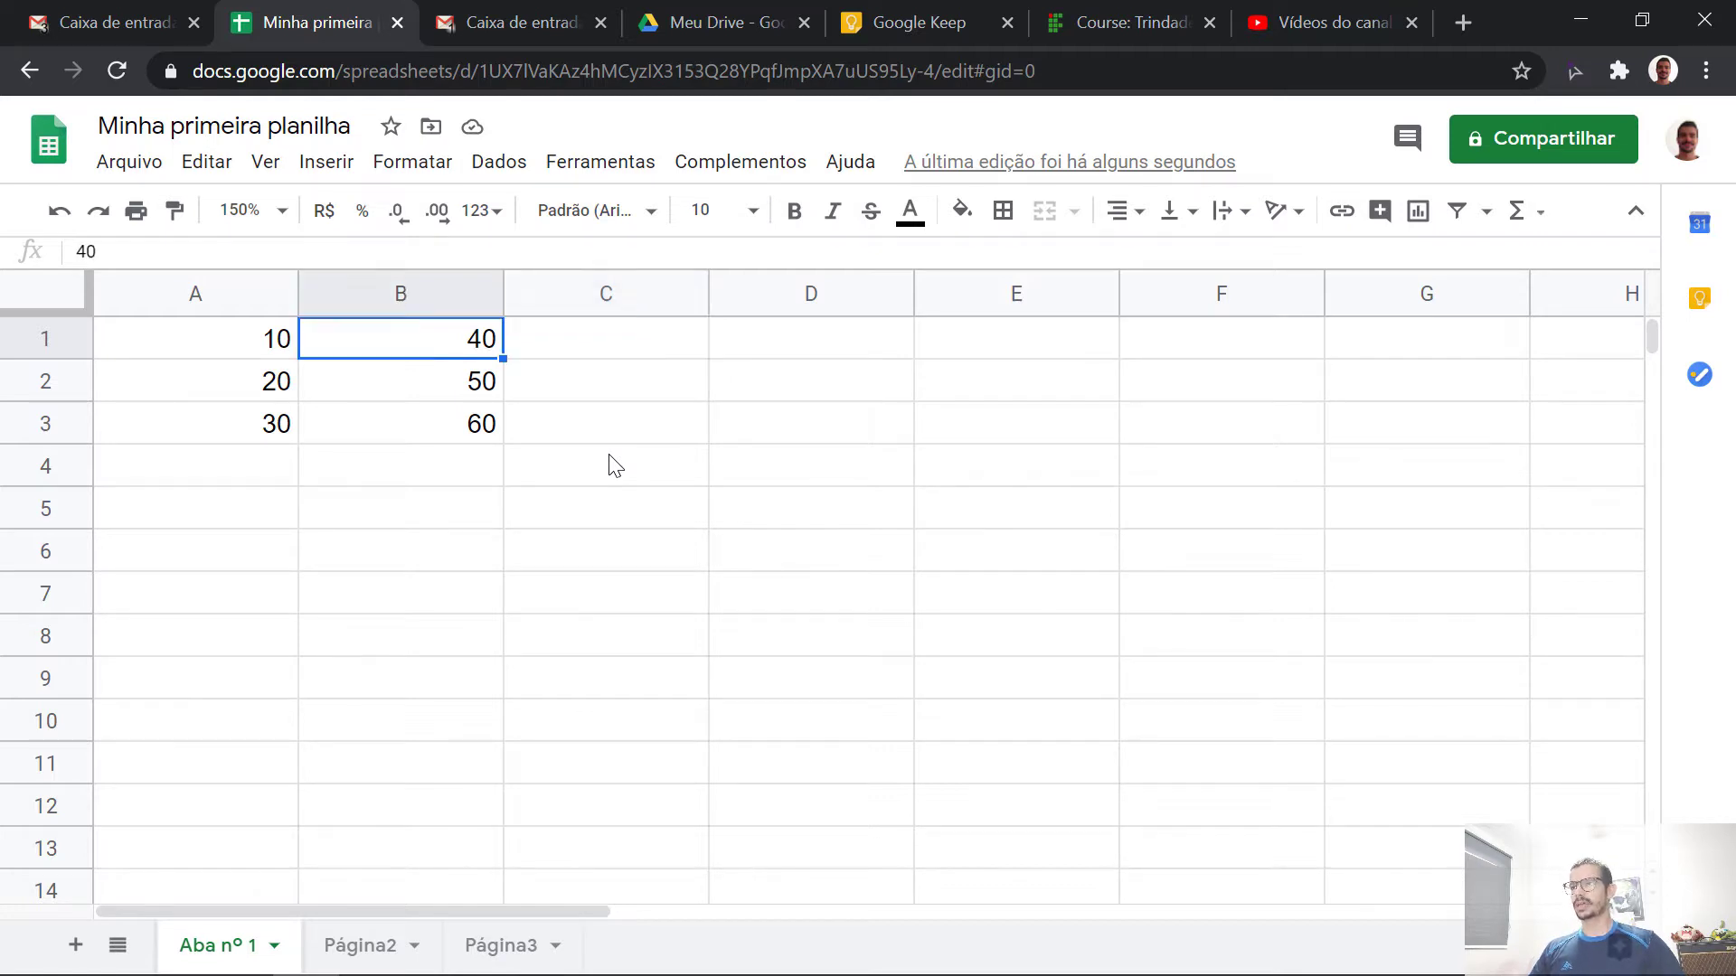
key(Right)
key(Down)
key(Down)
key(Up)
key(Up)
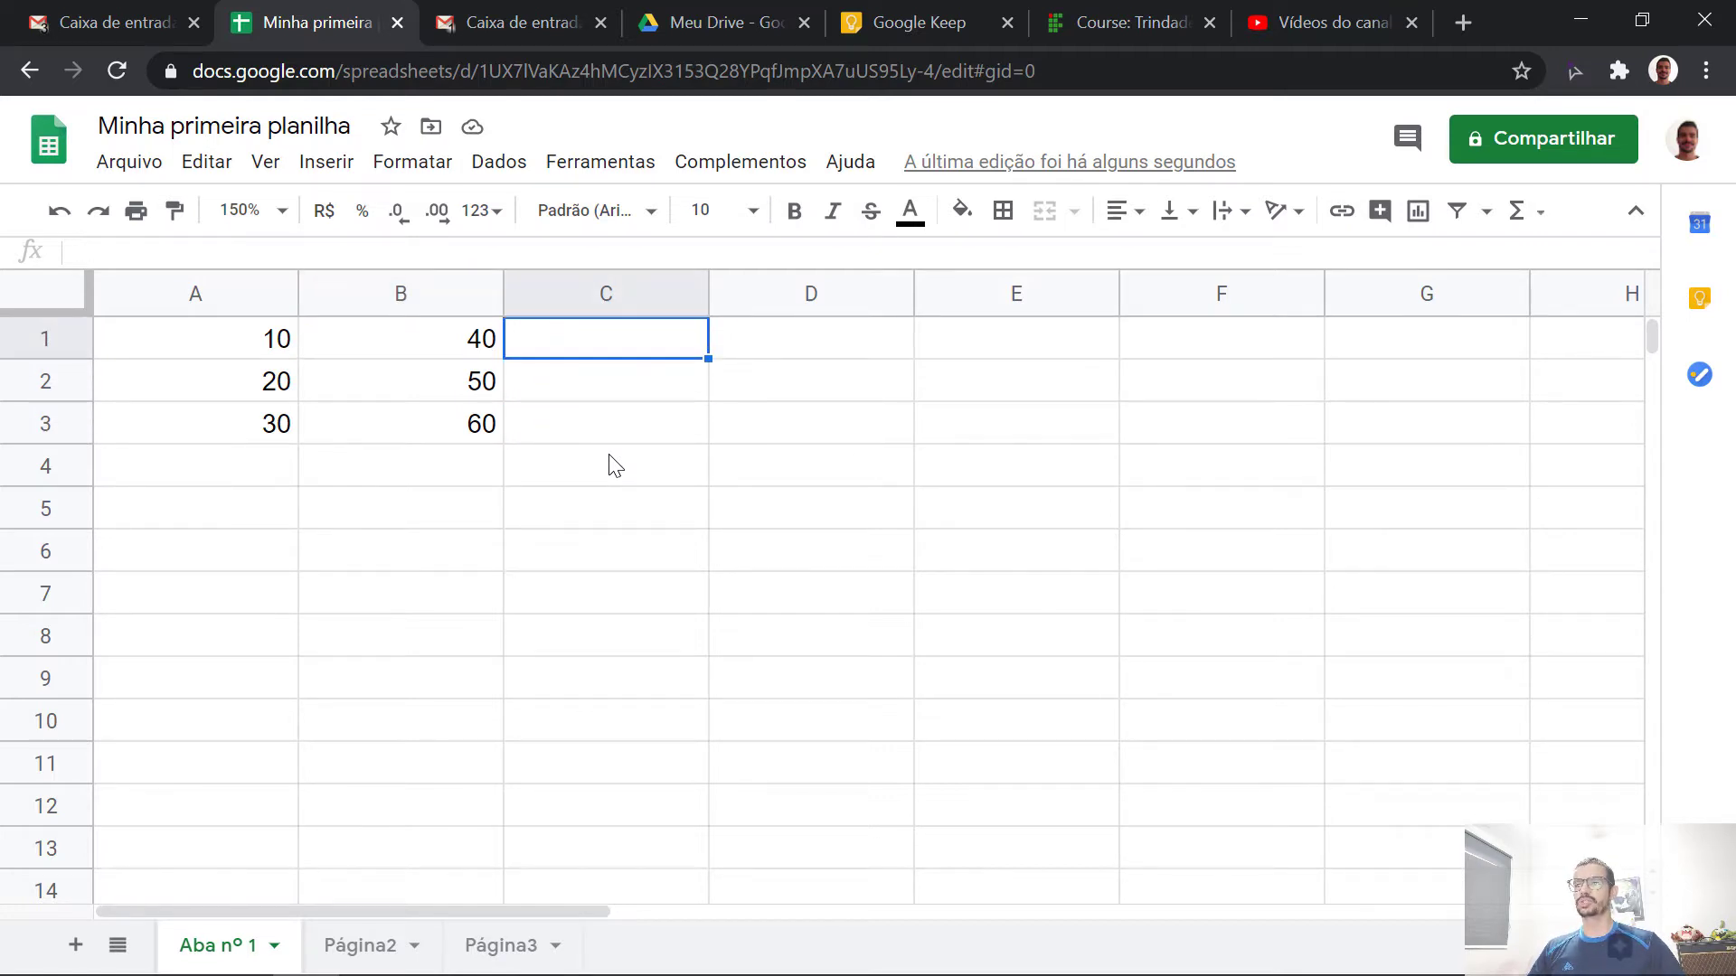
key(Down)
key(Up)
Enter the formula =A1 + B1 in cell C1 to add the first row's two values
text(=)
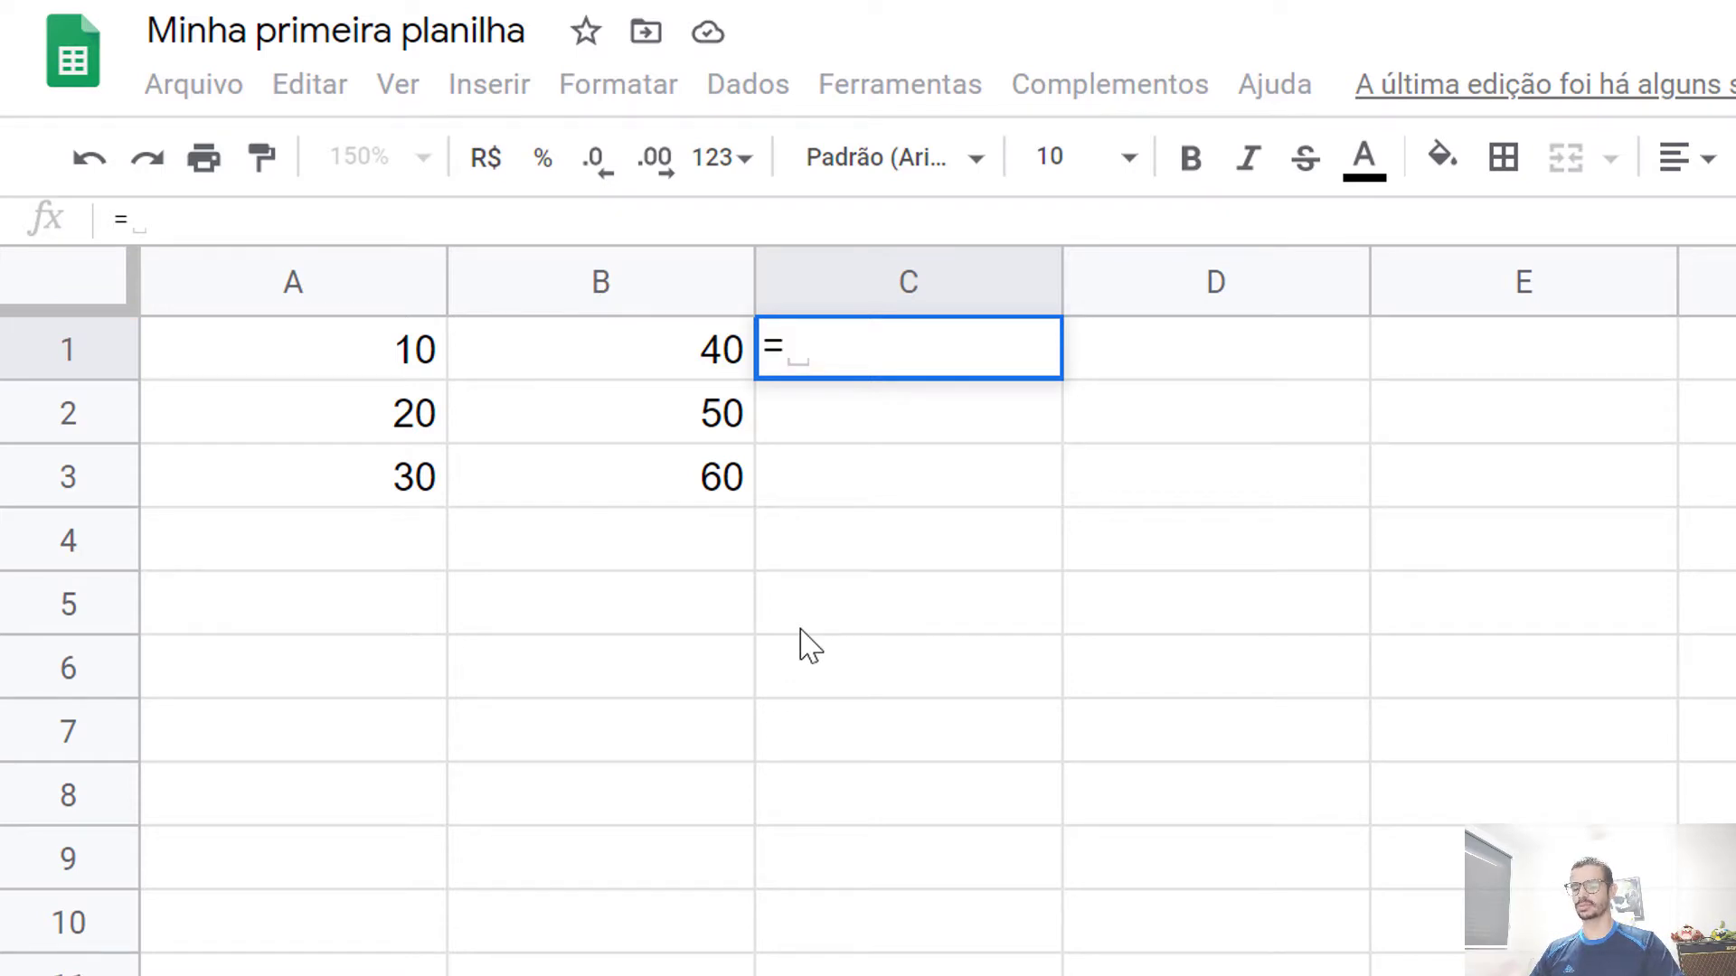
text(A)
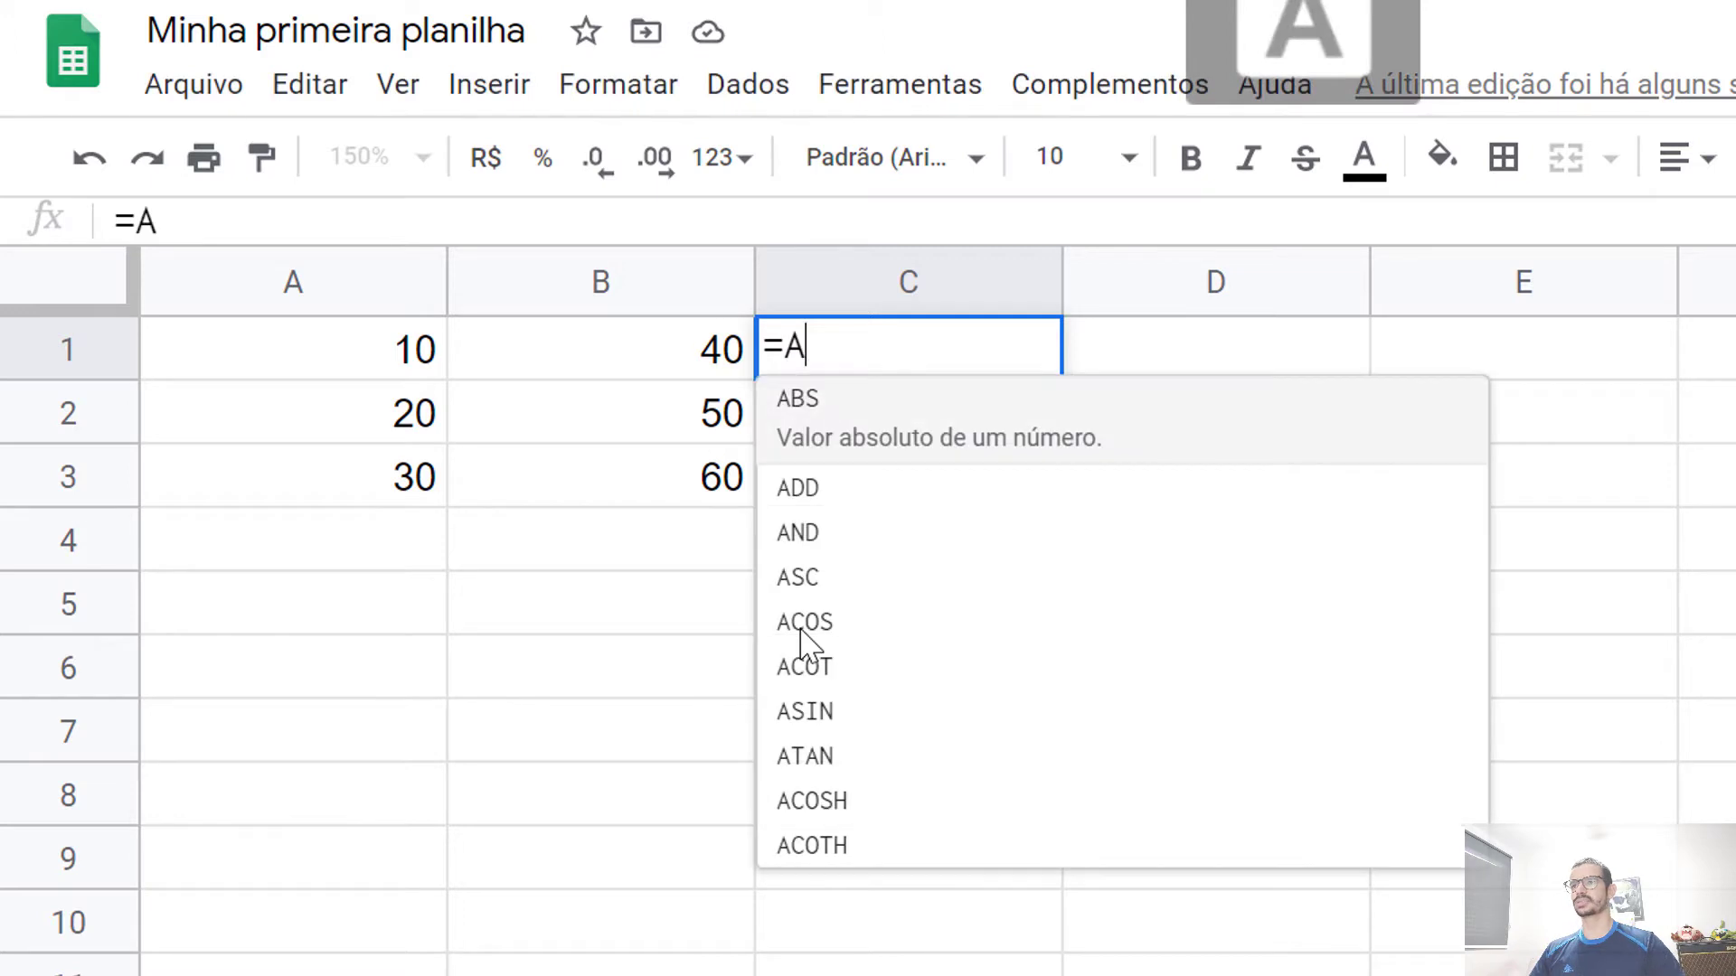
text(1 + )
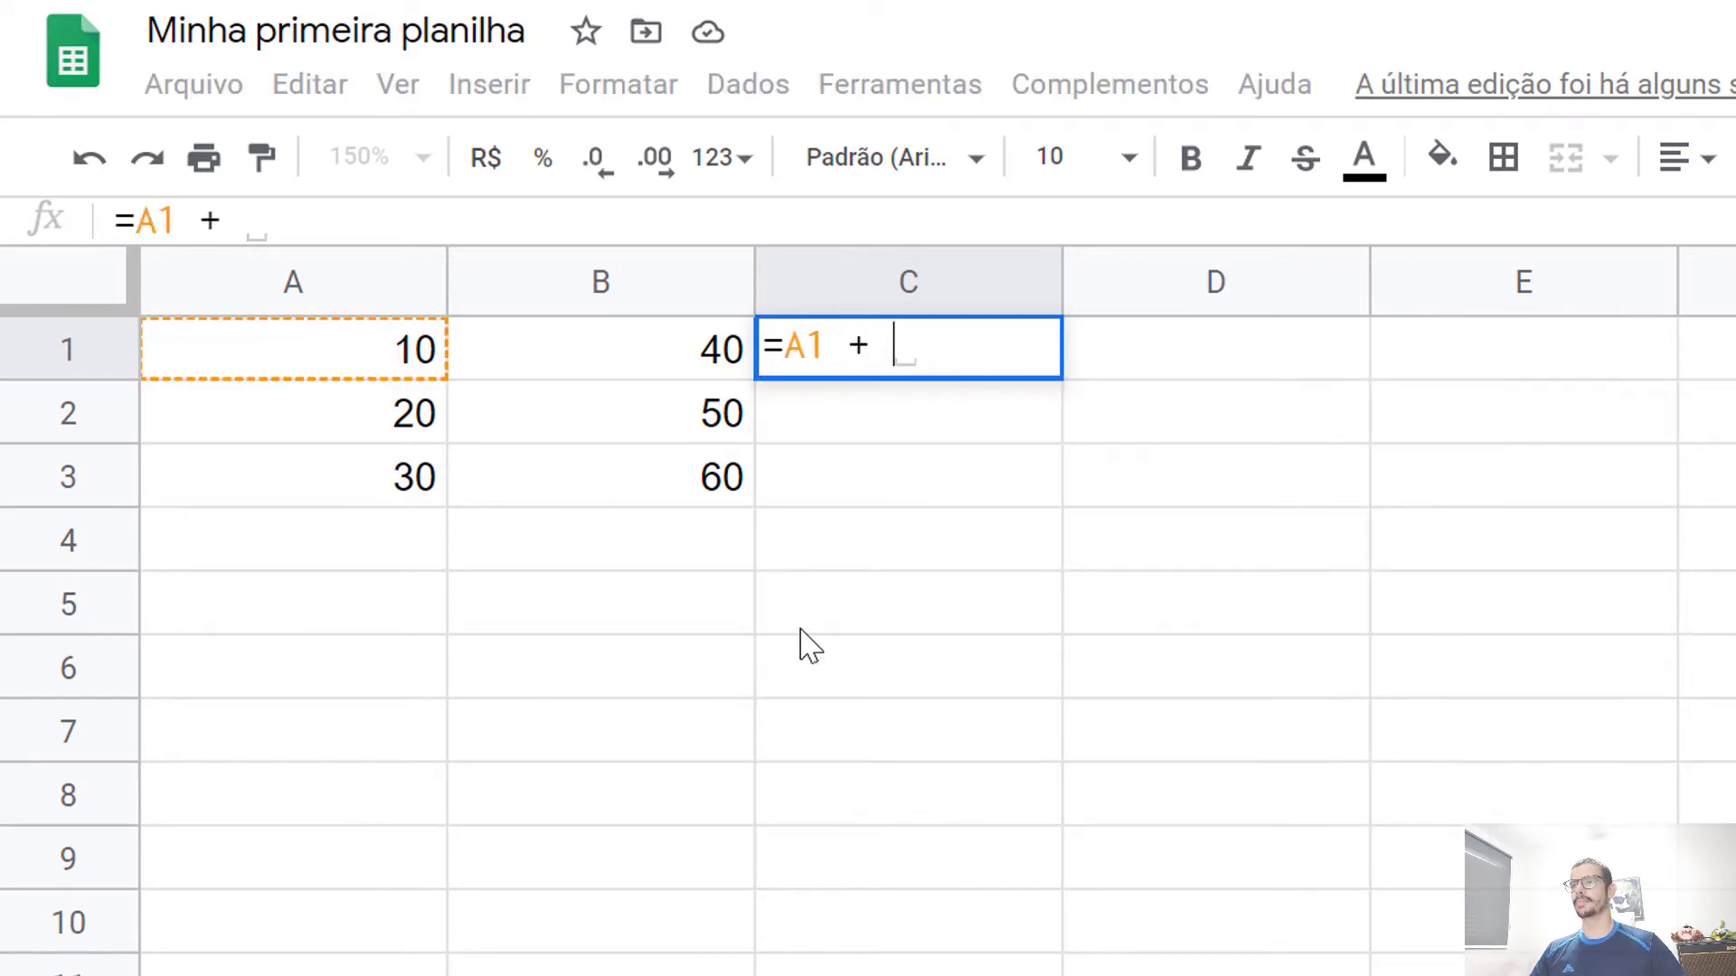
text(B1)
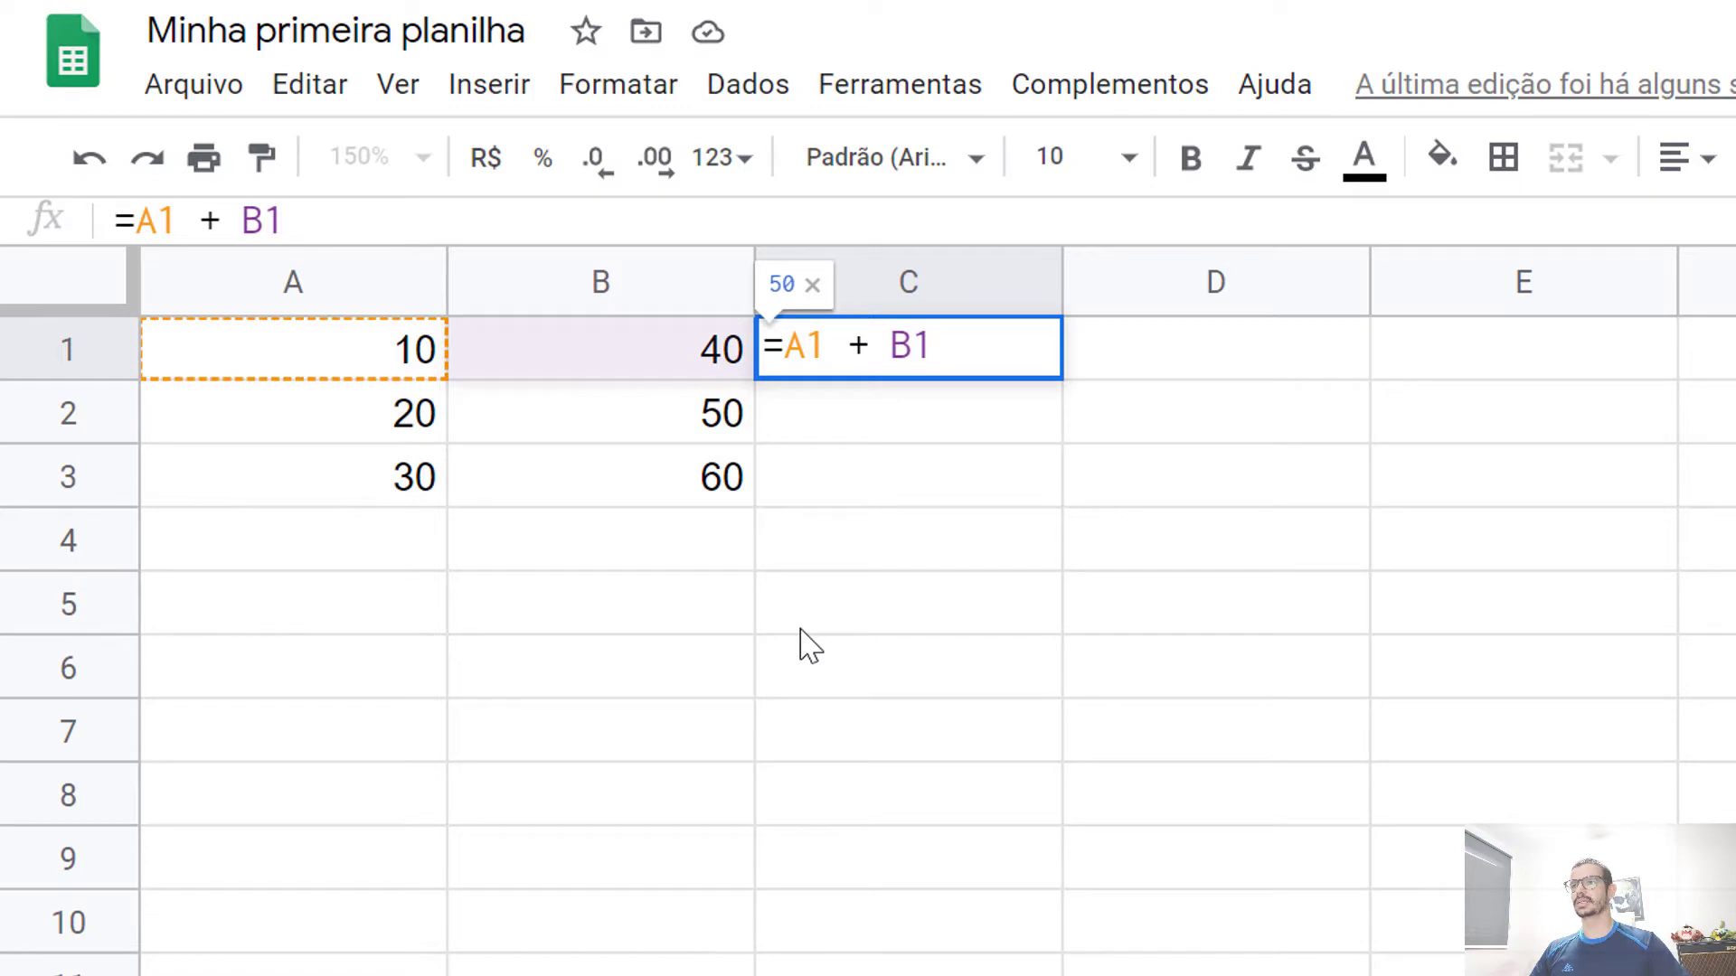
key(Return)
key(Up)
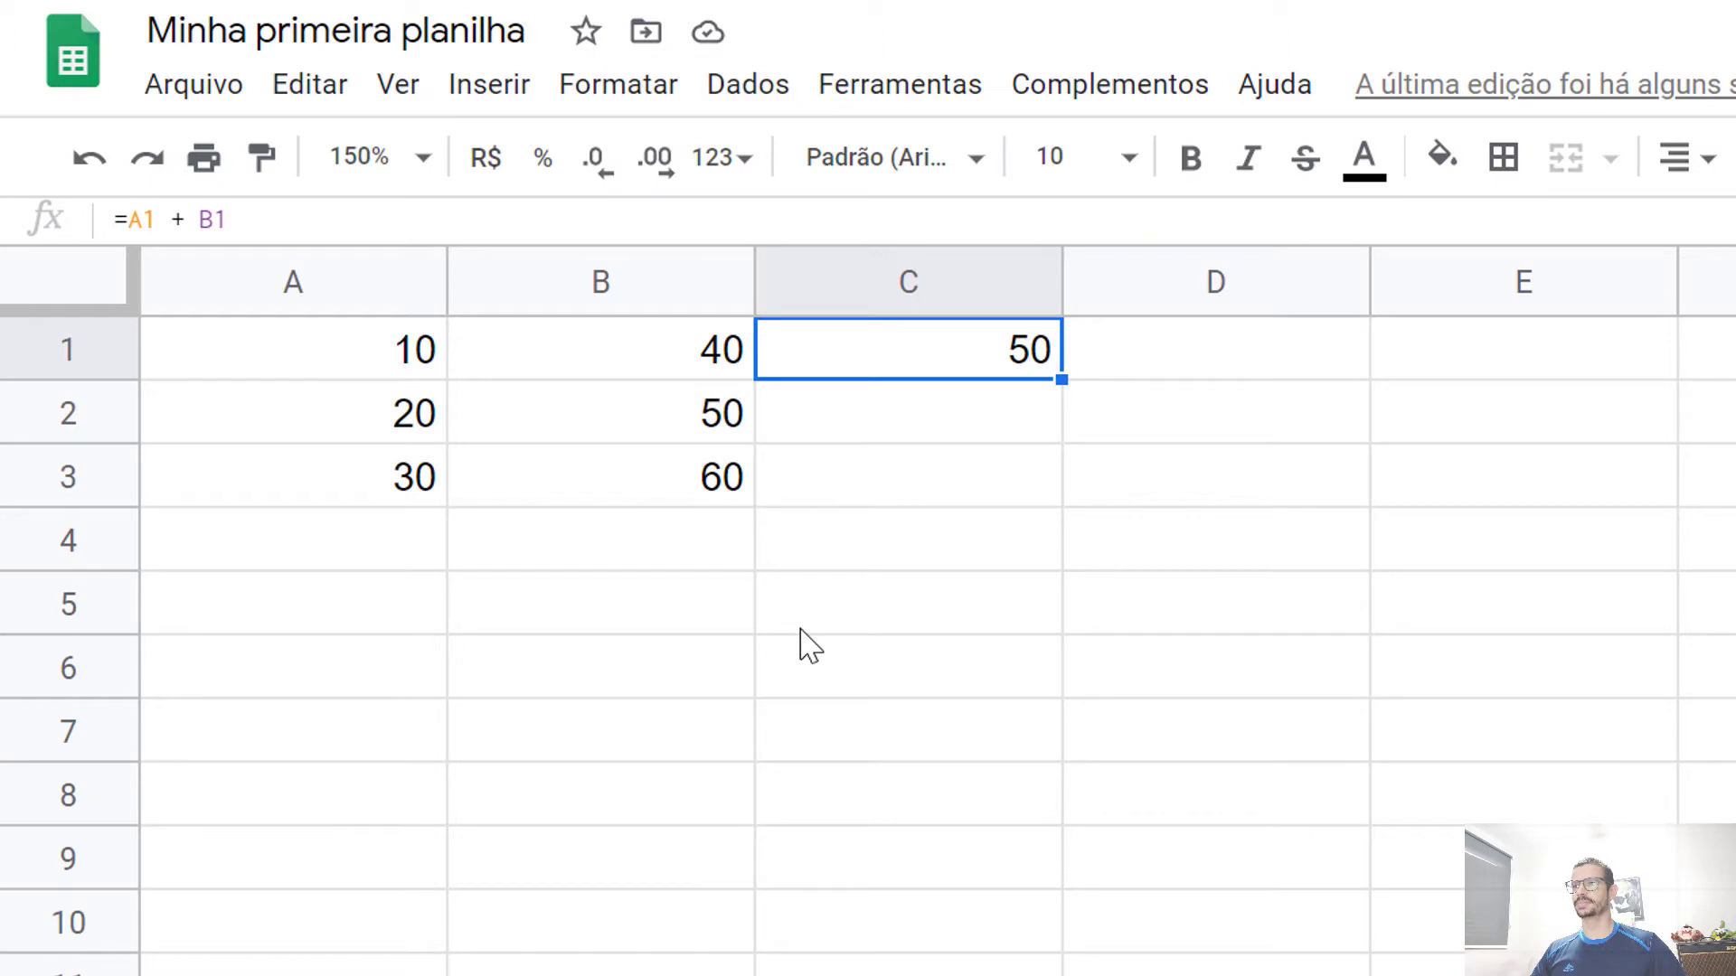
Change the value in cell A1 to 15
key(Left)
key(Left)
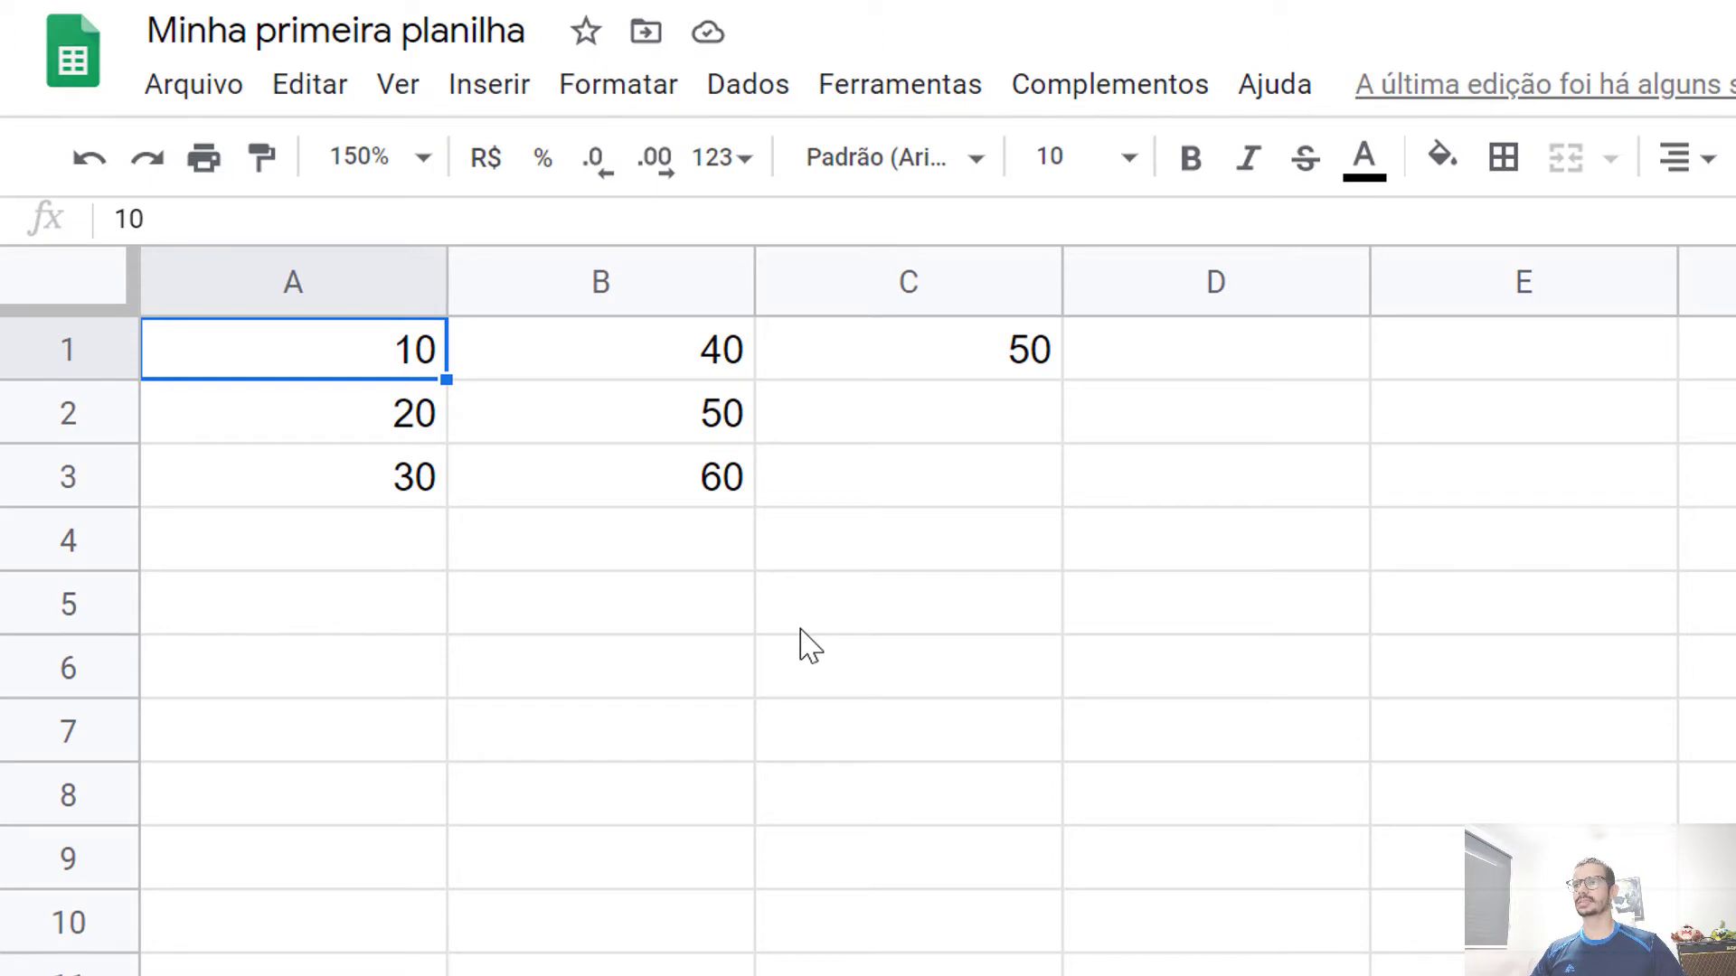
text(15)
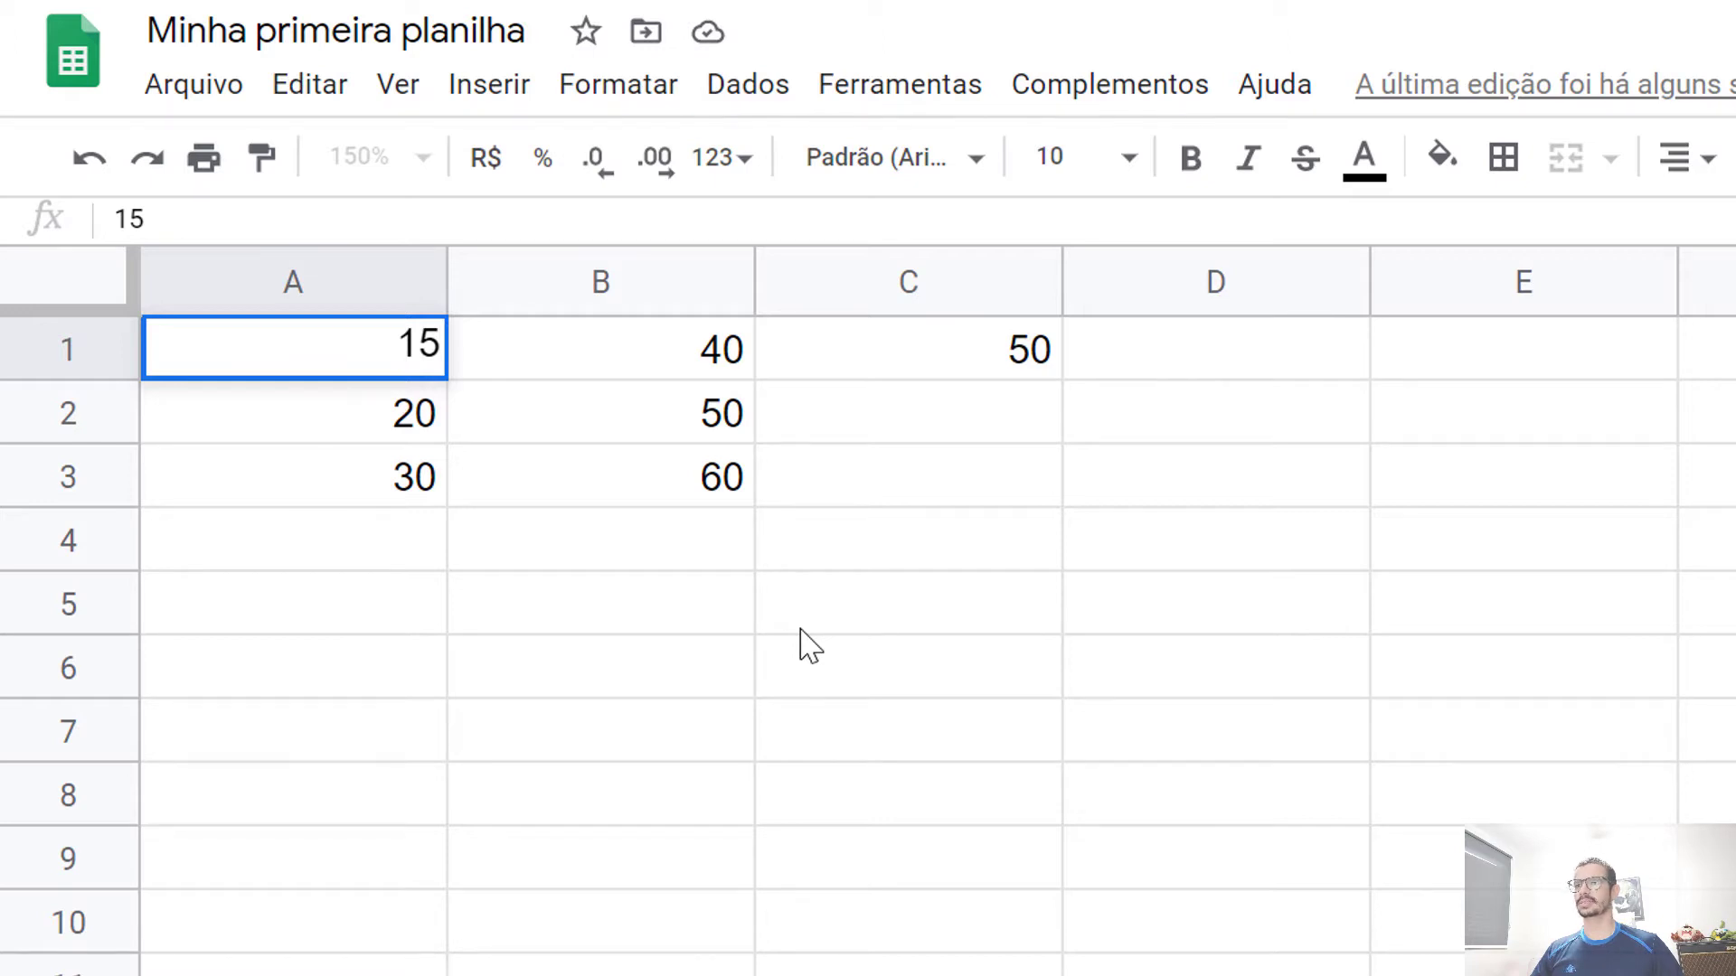
key(Return)
key(Up)
Edit the formula in cell C1 to subtract the two values, making it =A1 - B1
key(Right)
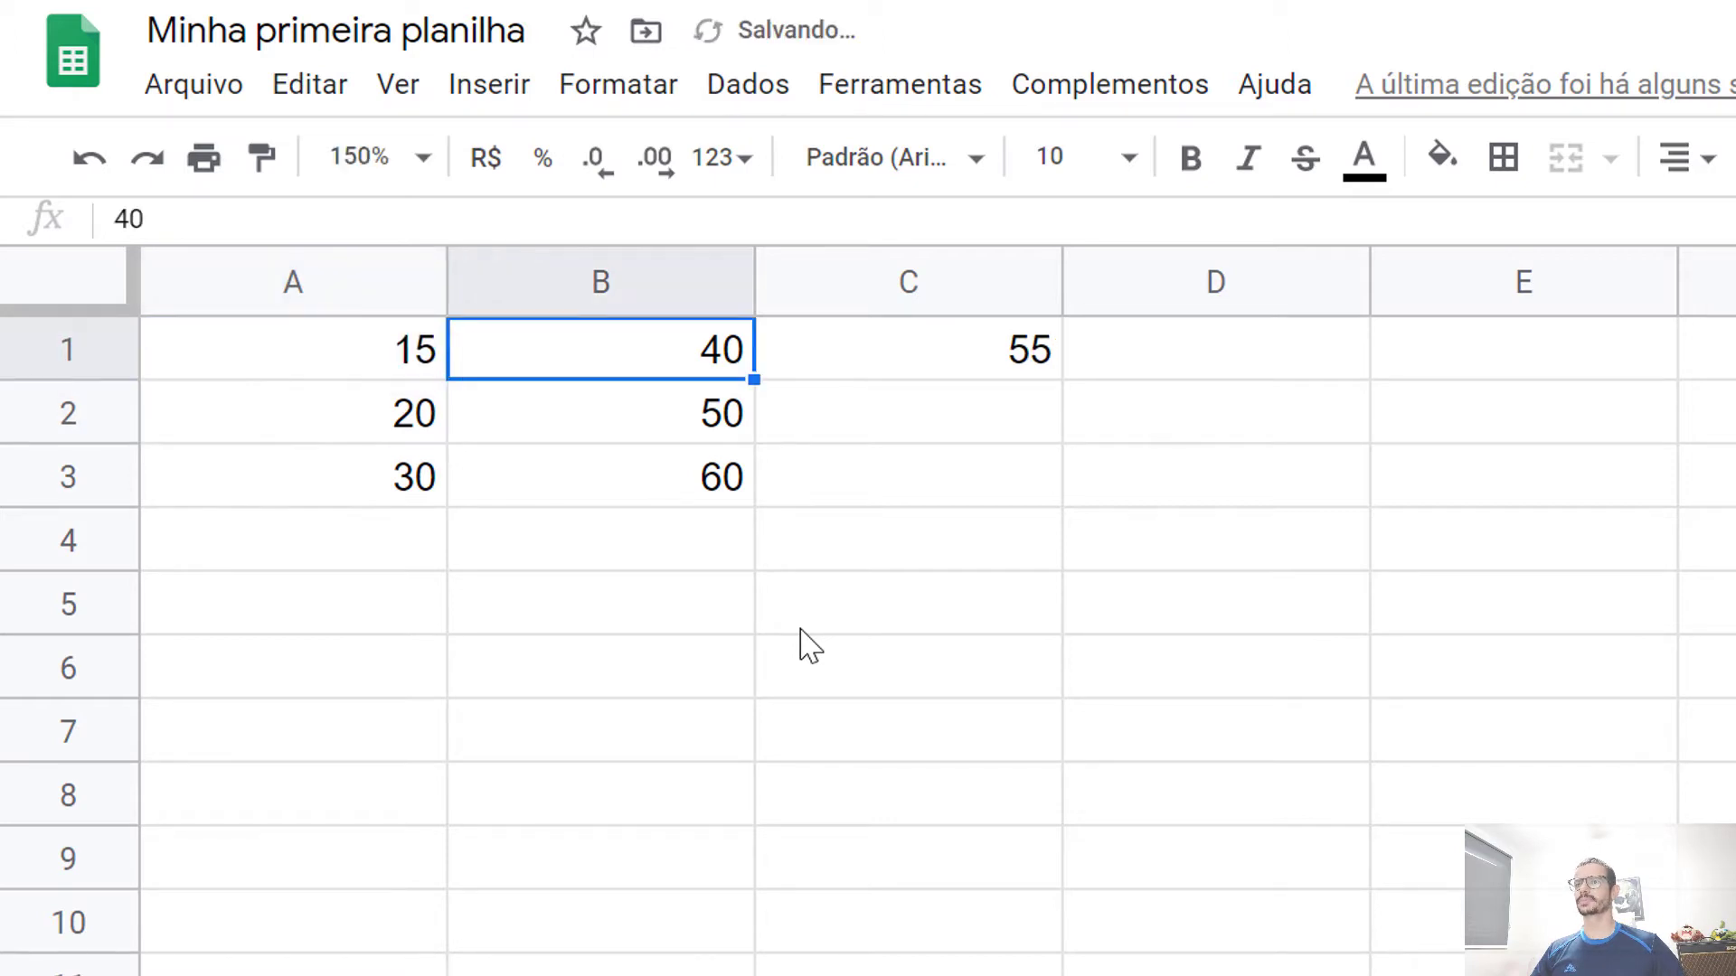
key(Right)
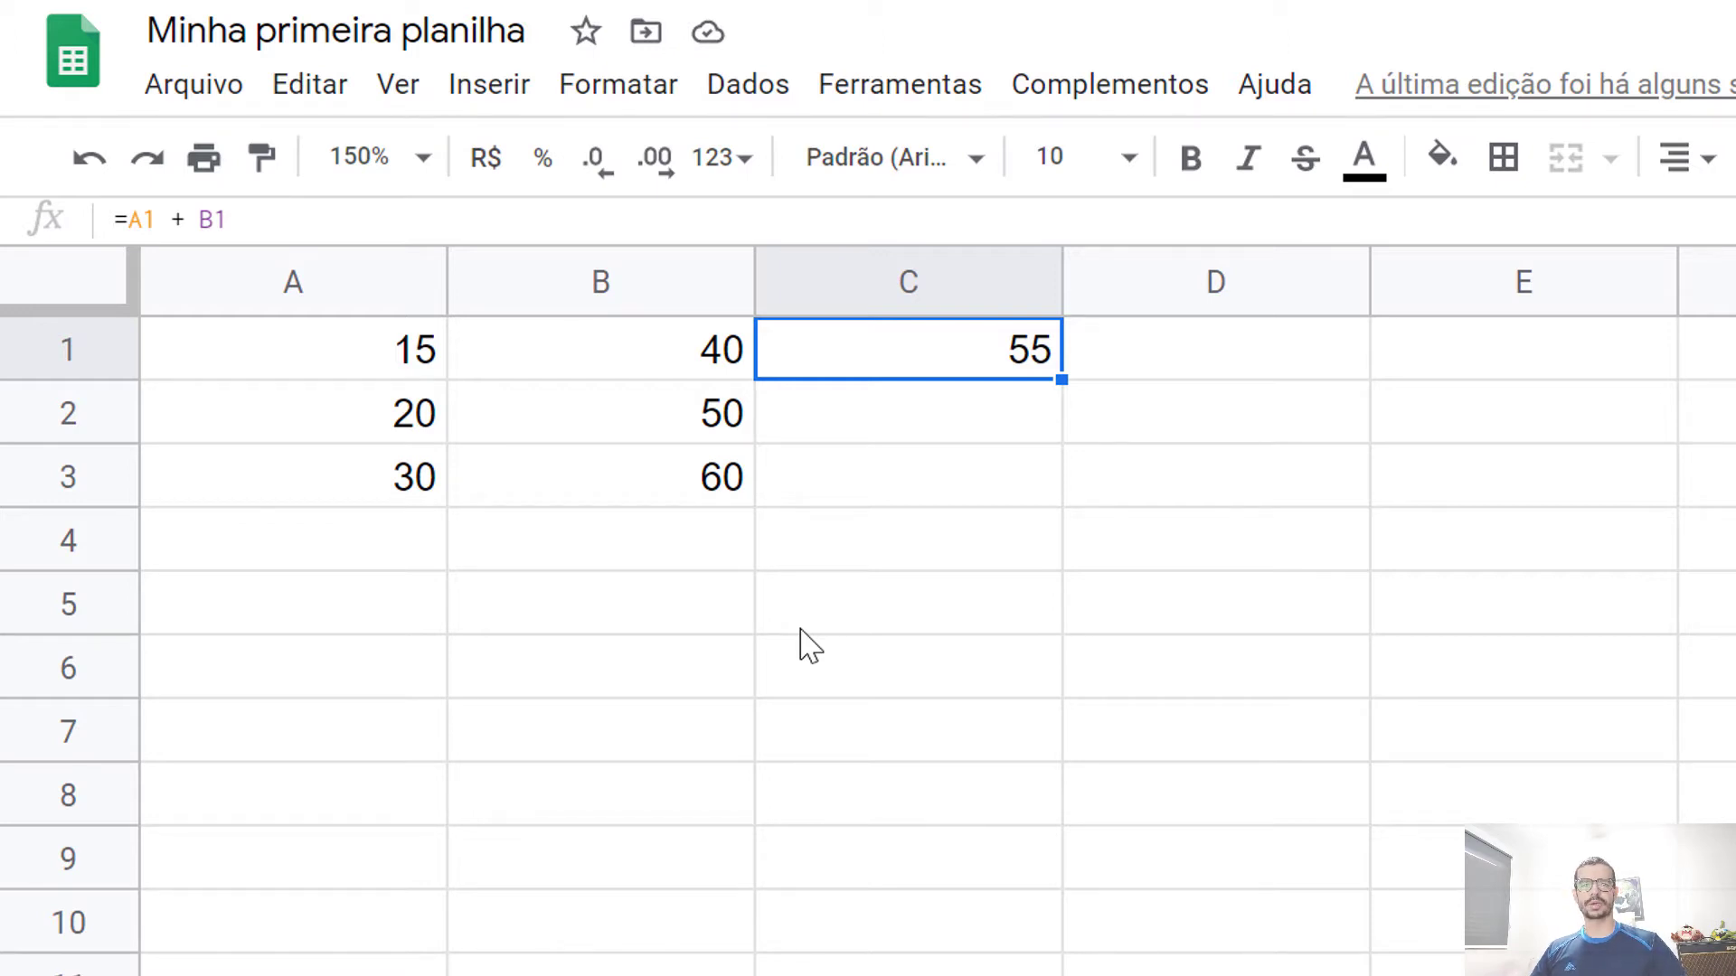
key(Return)
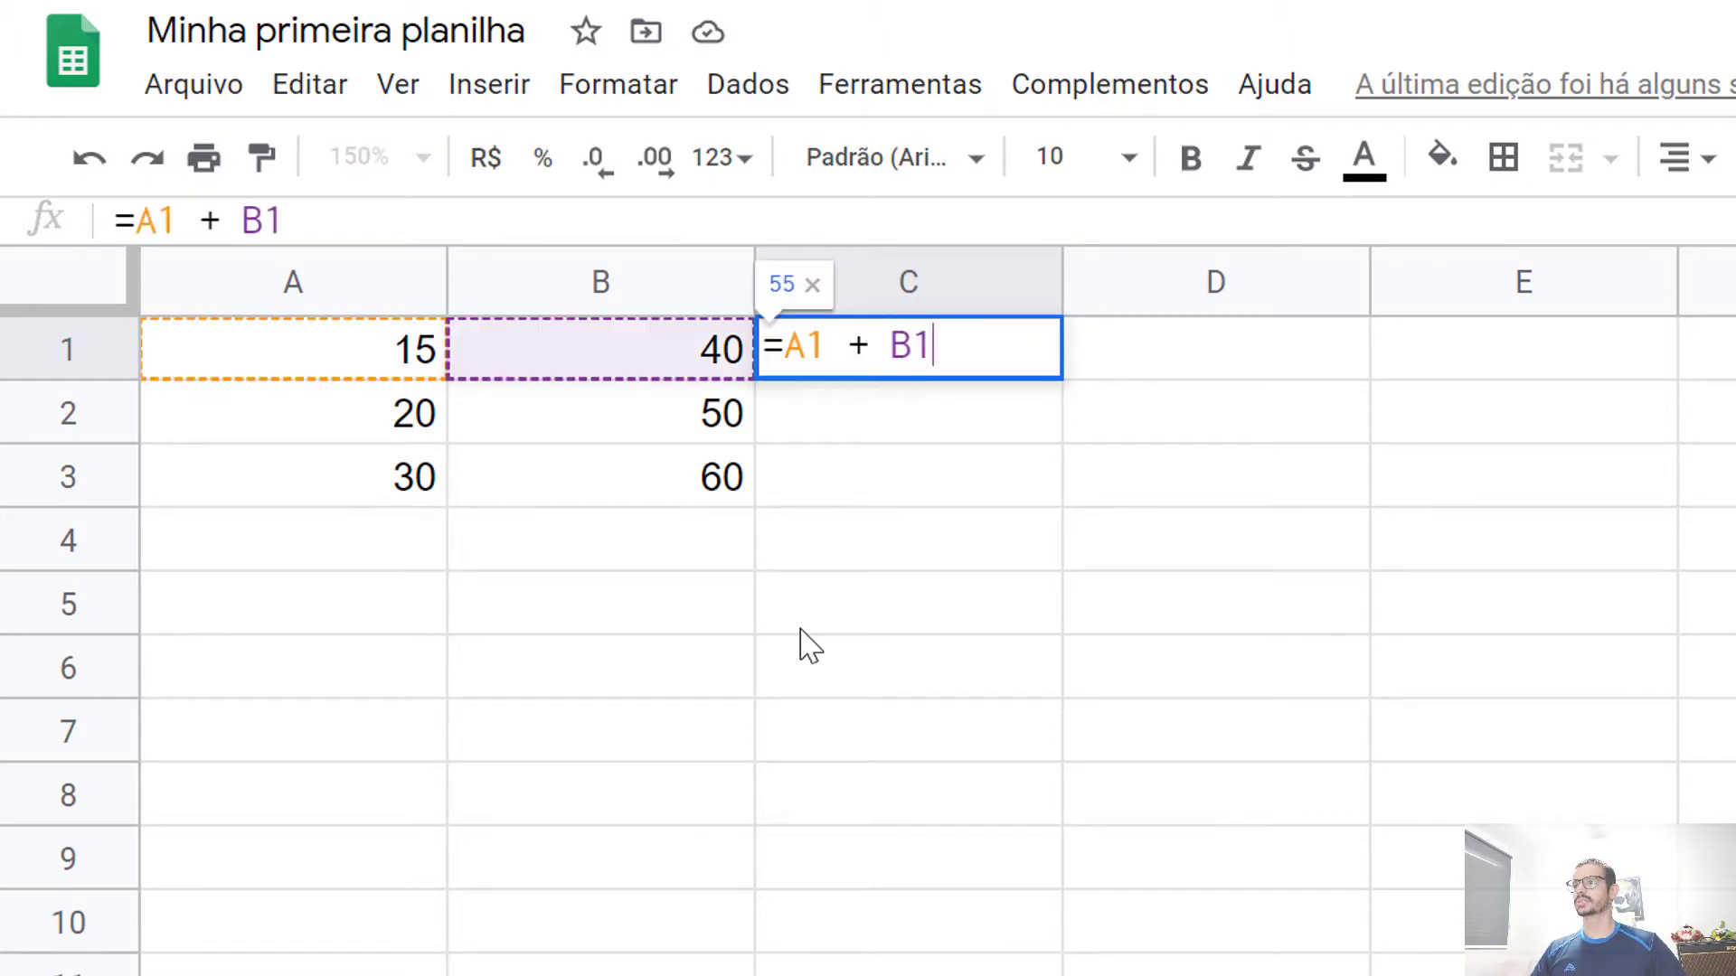
key(Left)
key(Left)
key(Left)
key(shift+Left)
text(-)
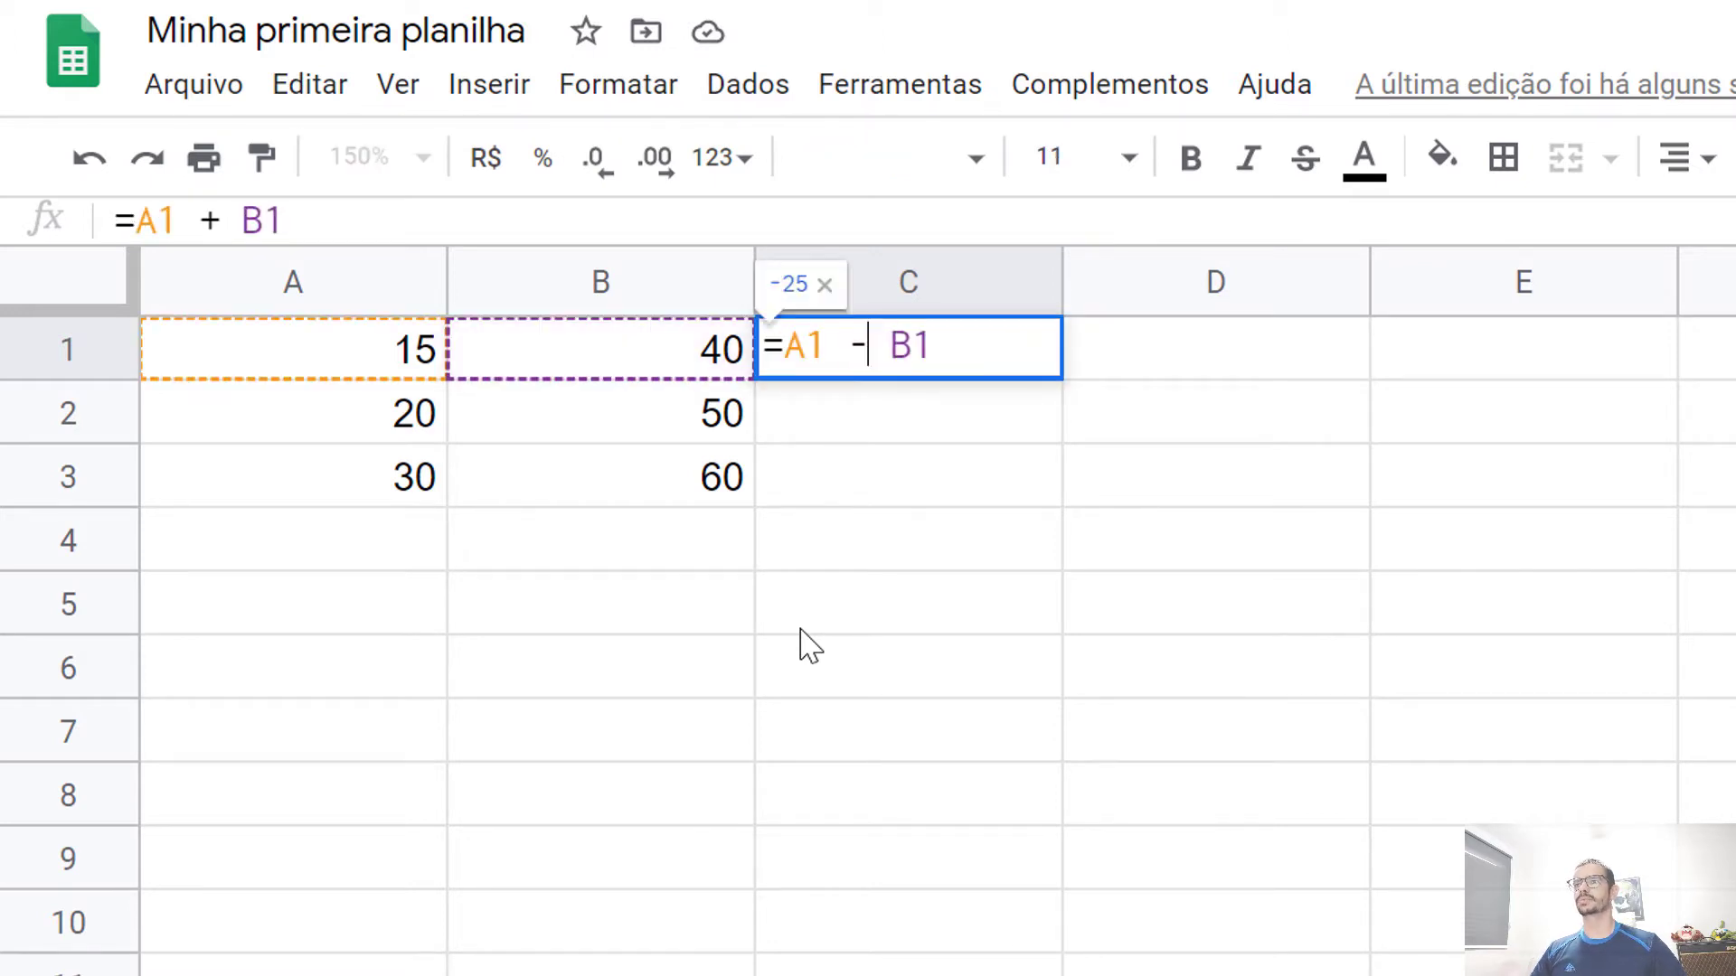
key(Return)
Edit the formula in cell C1 to multiply the two values, making it =A1 * B1
key(Up)
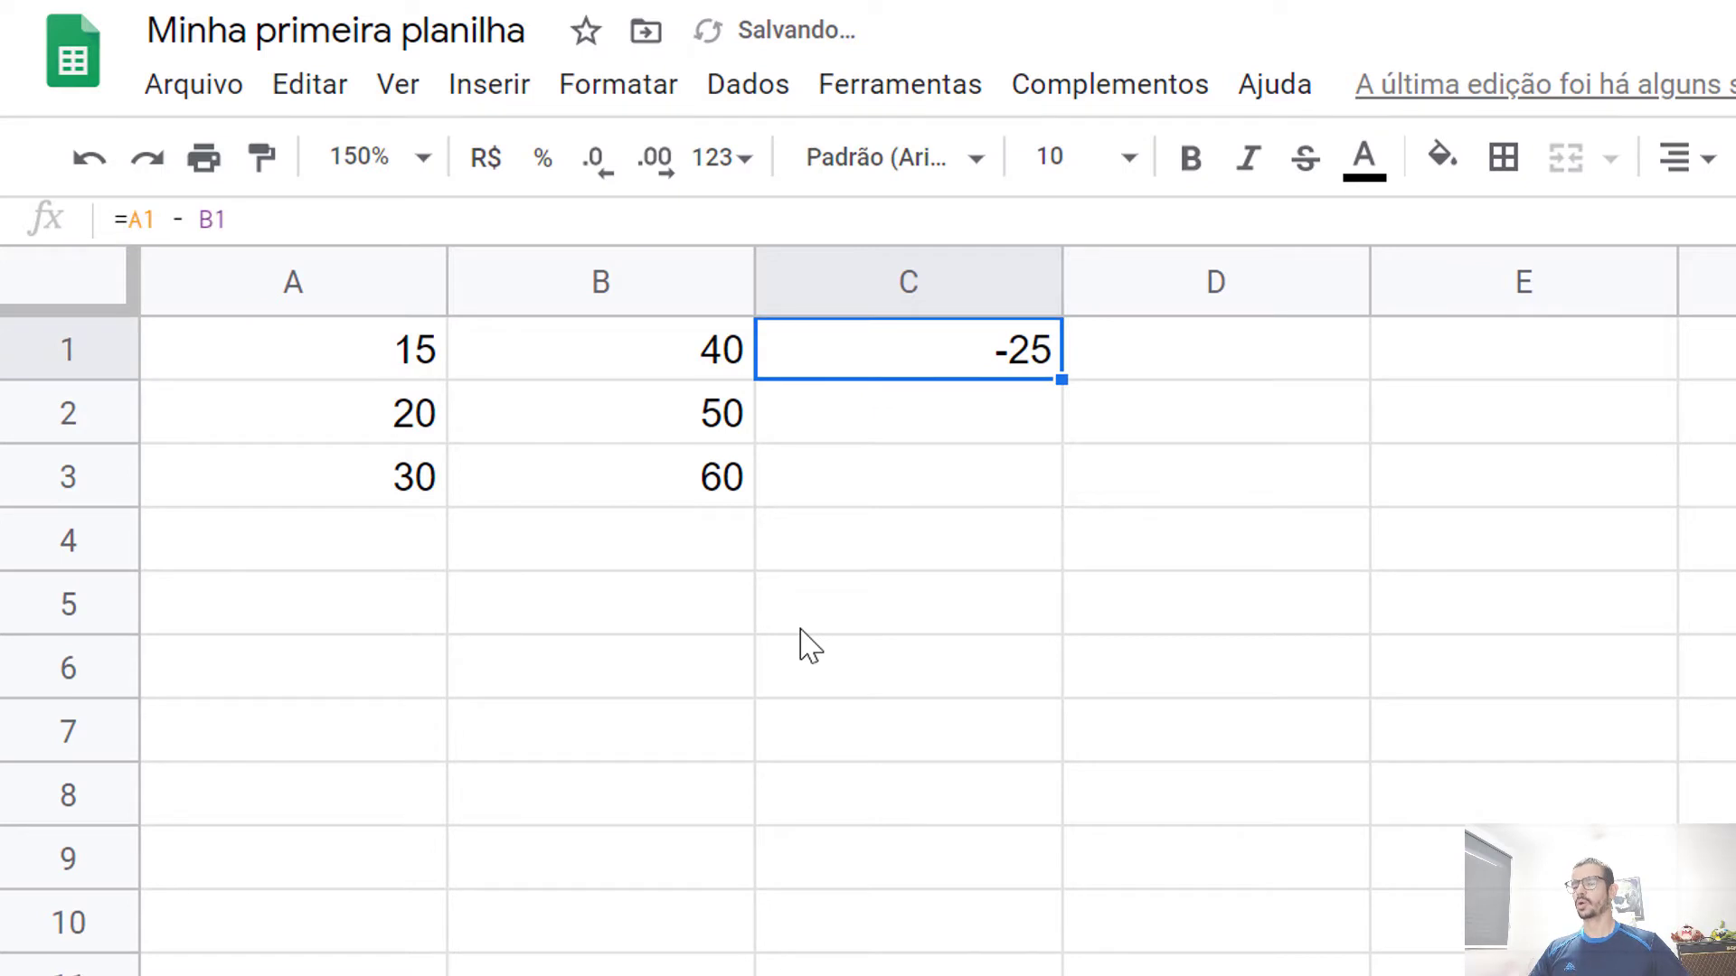
key(Return)
key(Left)
key(Left)
key(Left)
key(shift+Left)
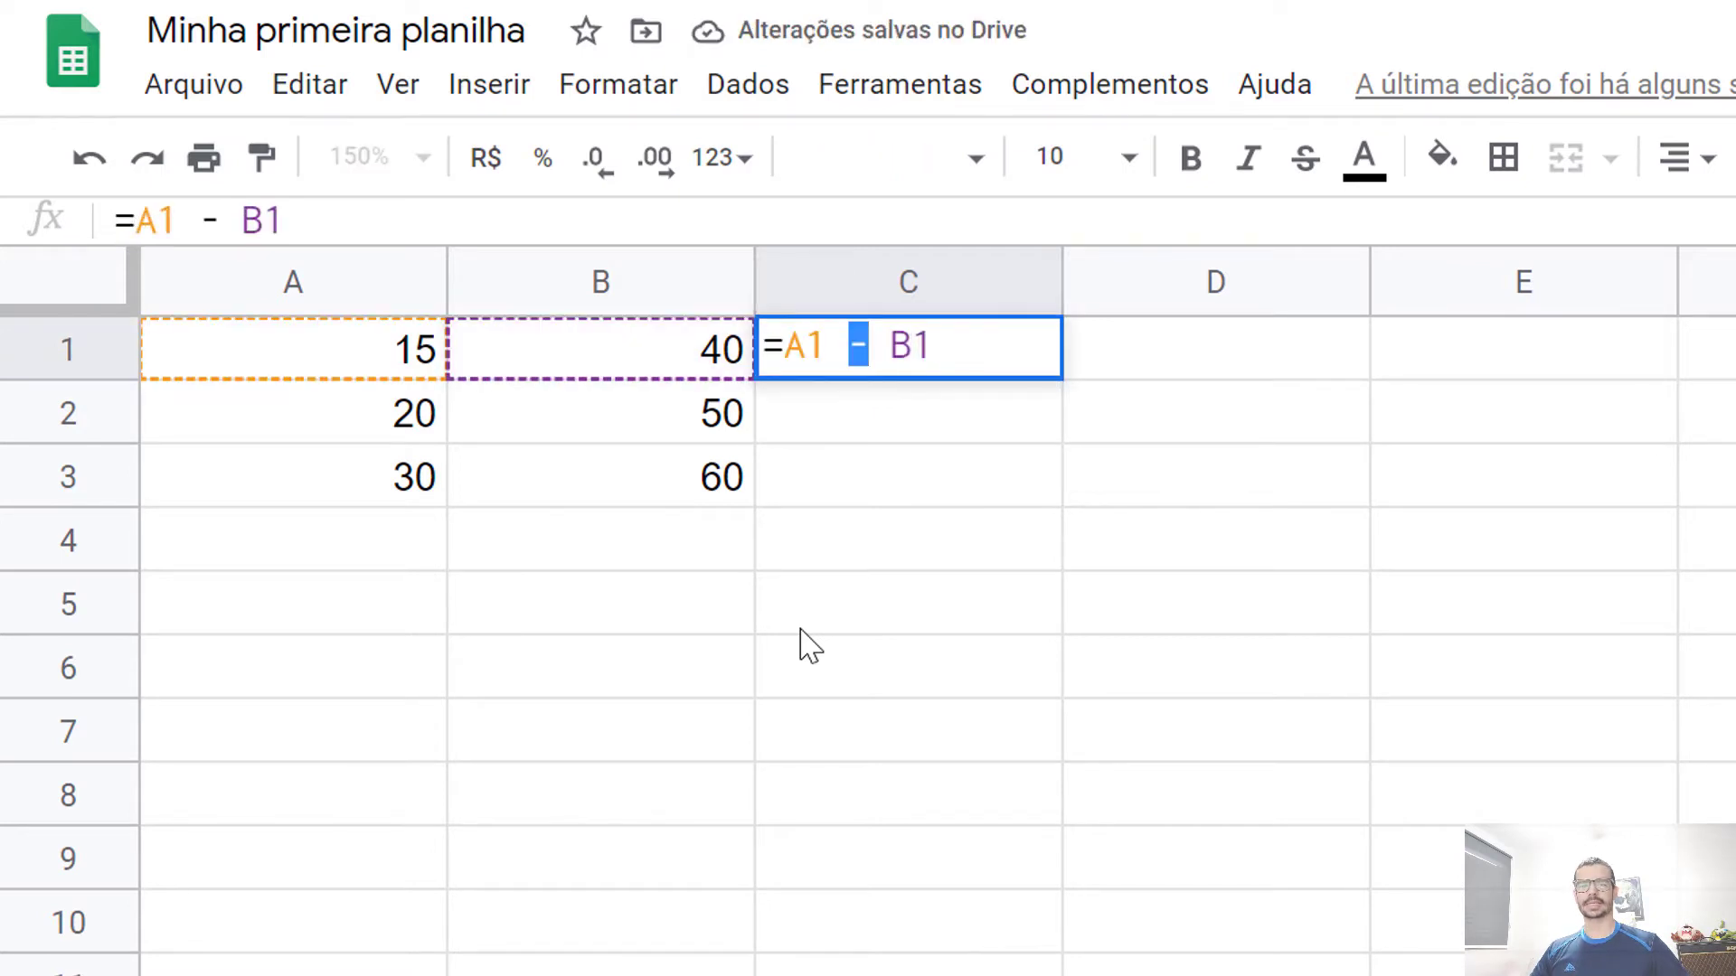
text(*)
key(Return)
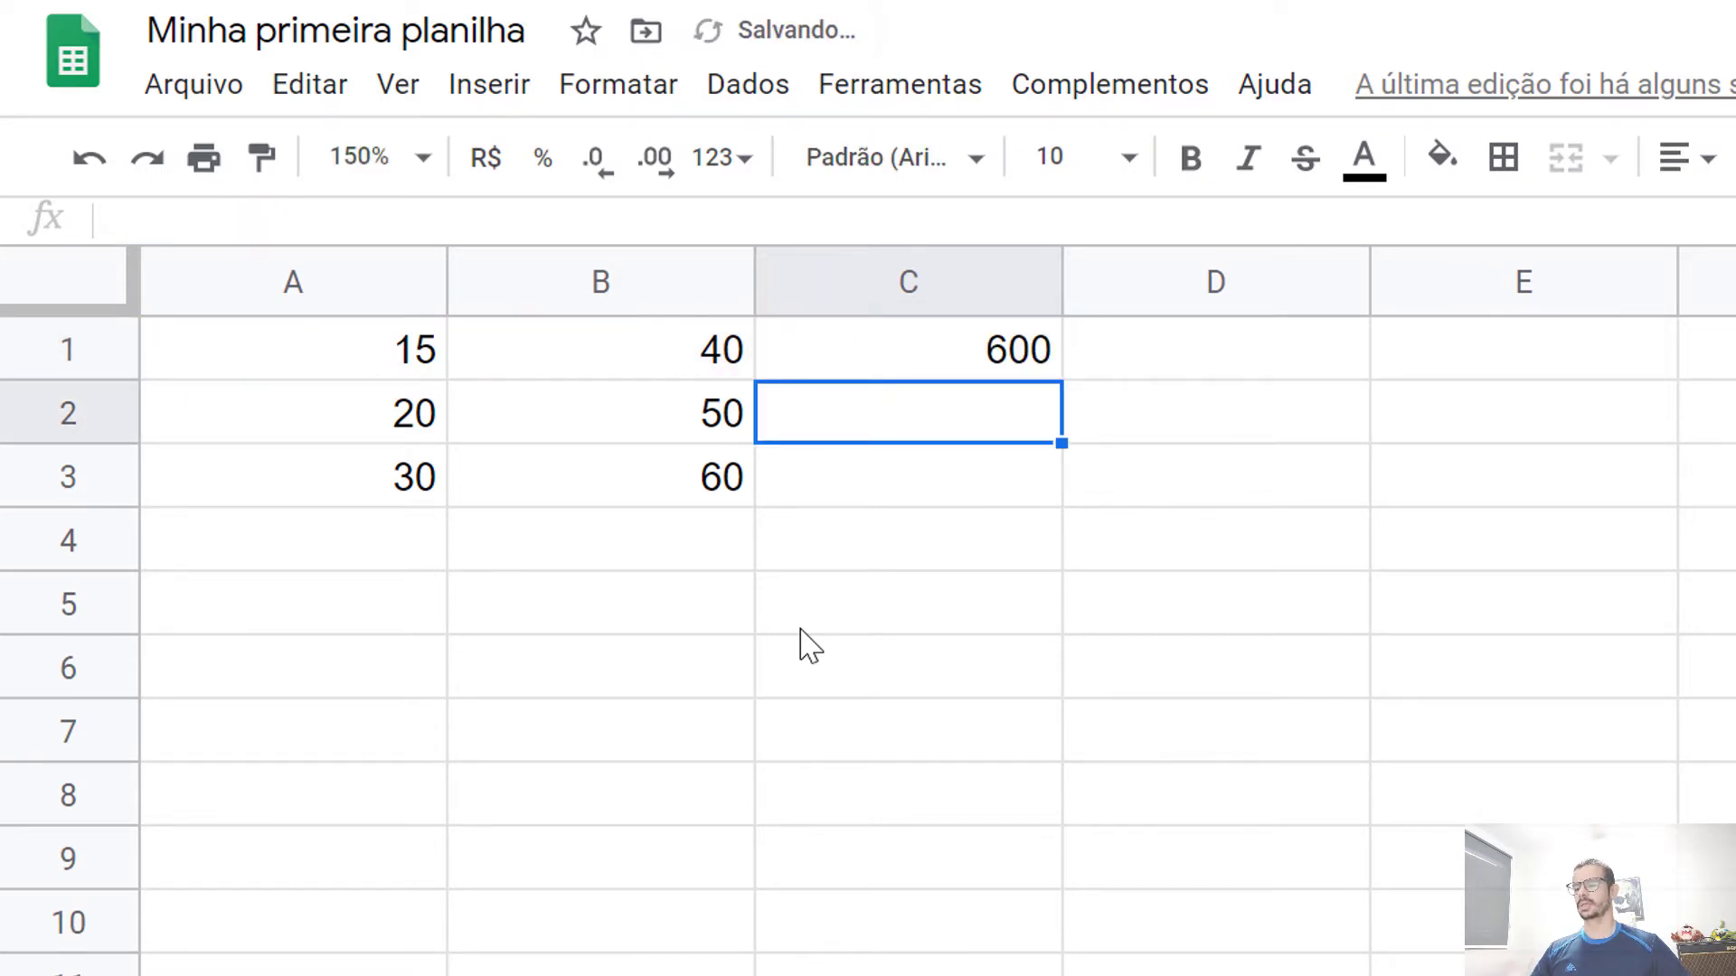
Edit the formula in cell C1 to divide the two values, making it =A1 / B1
key(Up)
key(Return)
key(Left)
key(Left)
key(Left)
key(shift+Left)
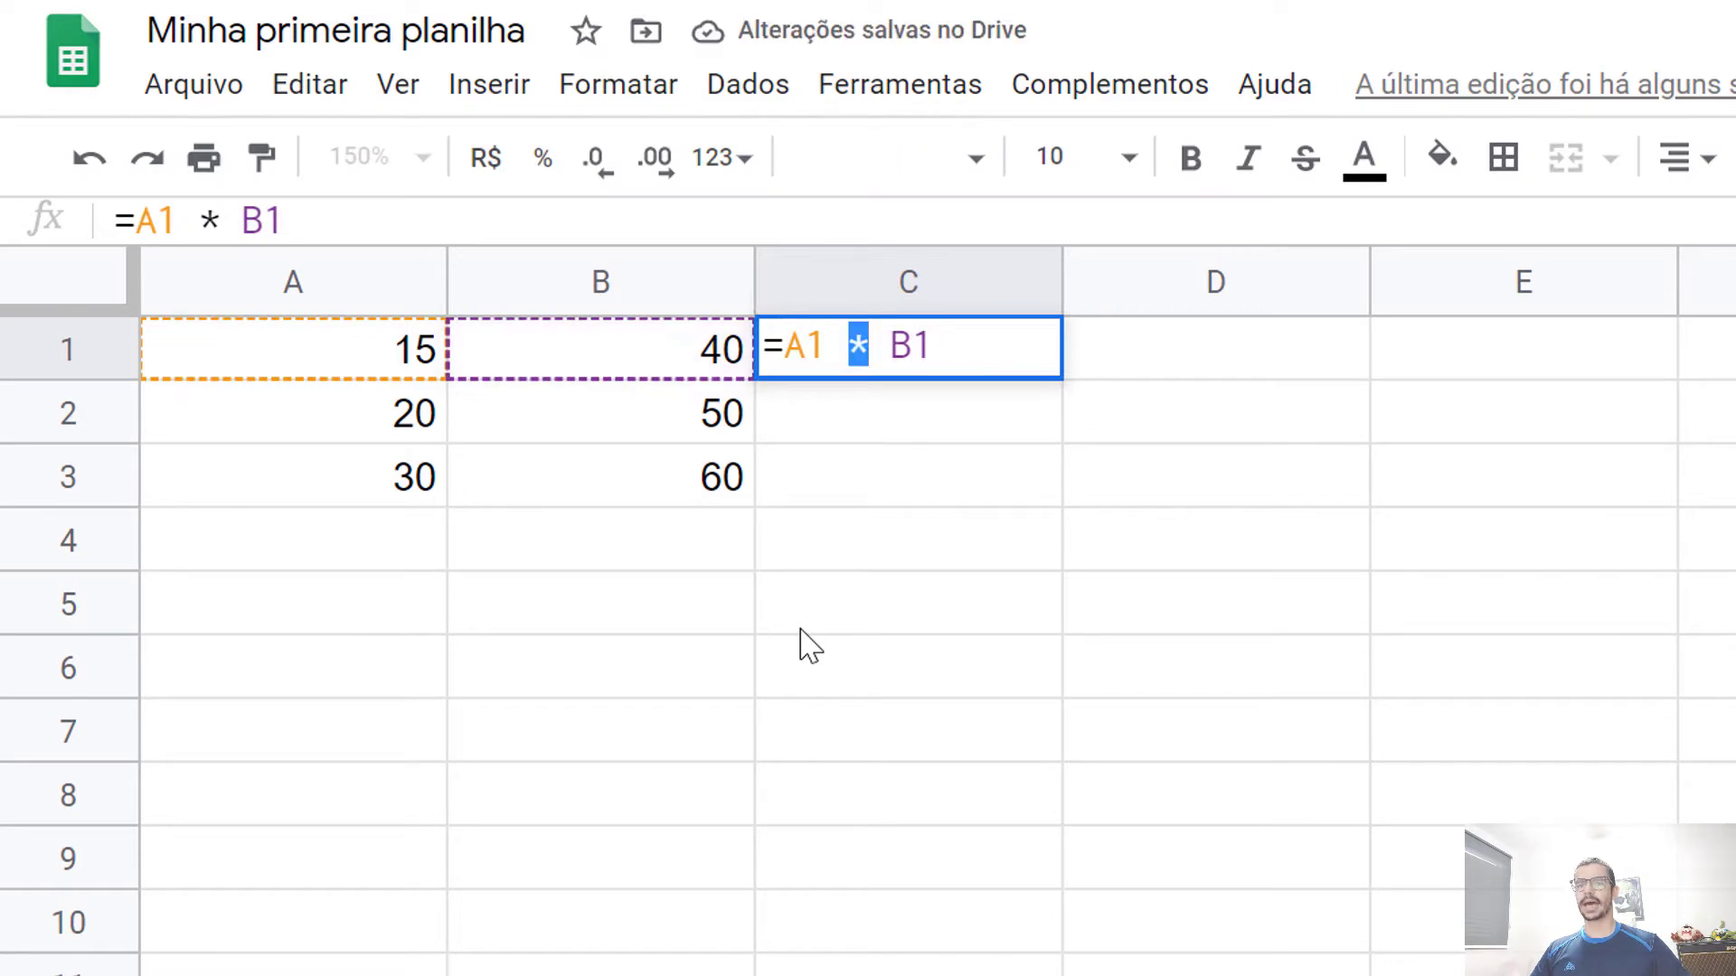
text(/)
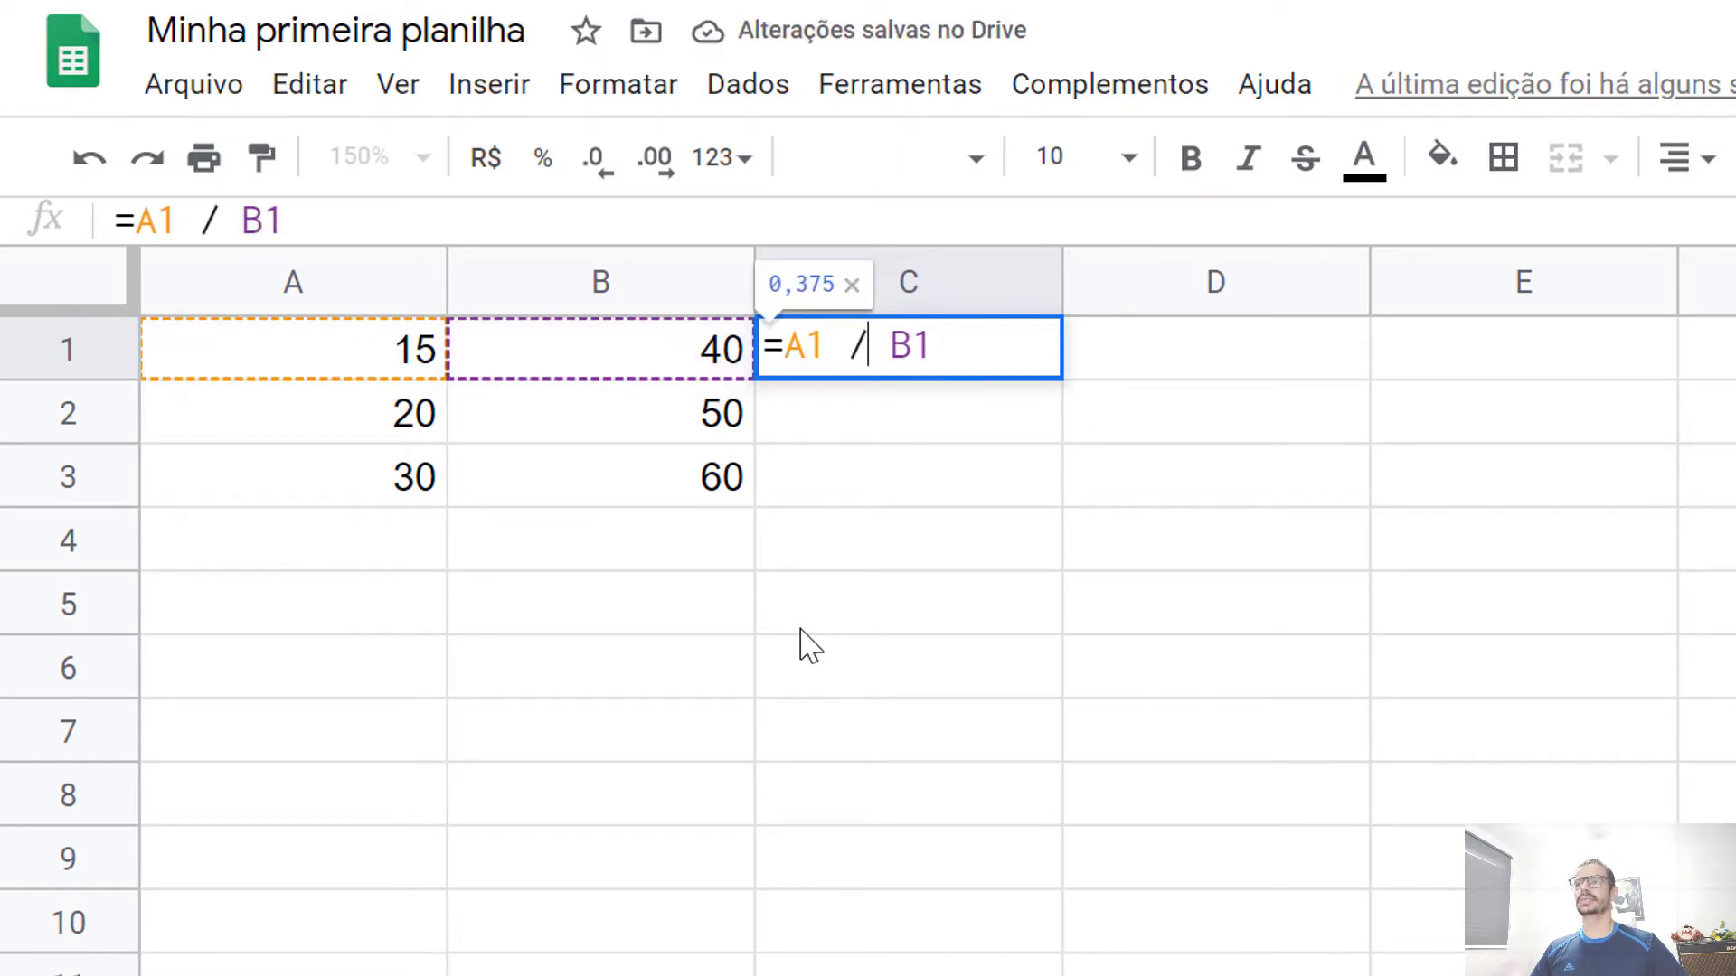
key(Return)
key(Up)
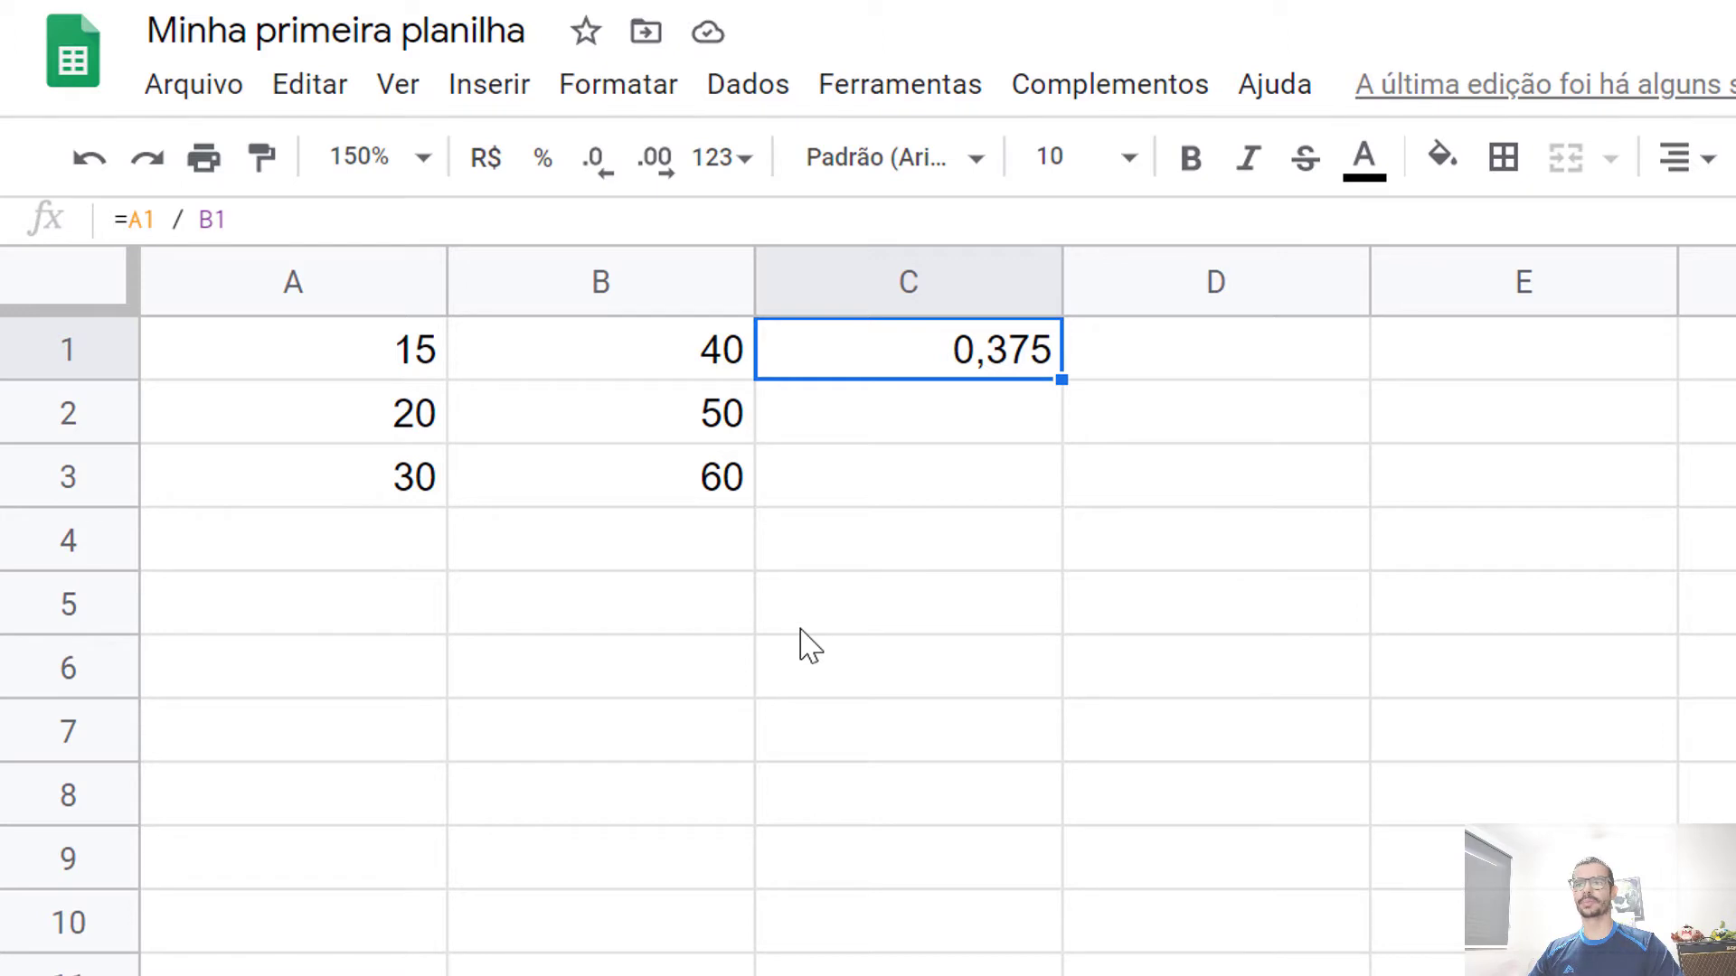
key(Left)
key(Left)
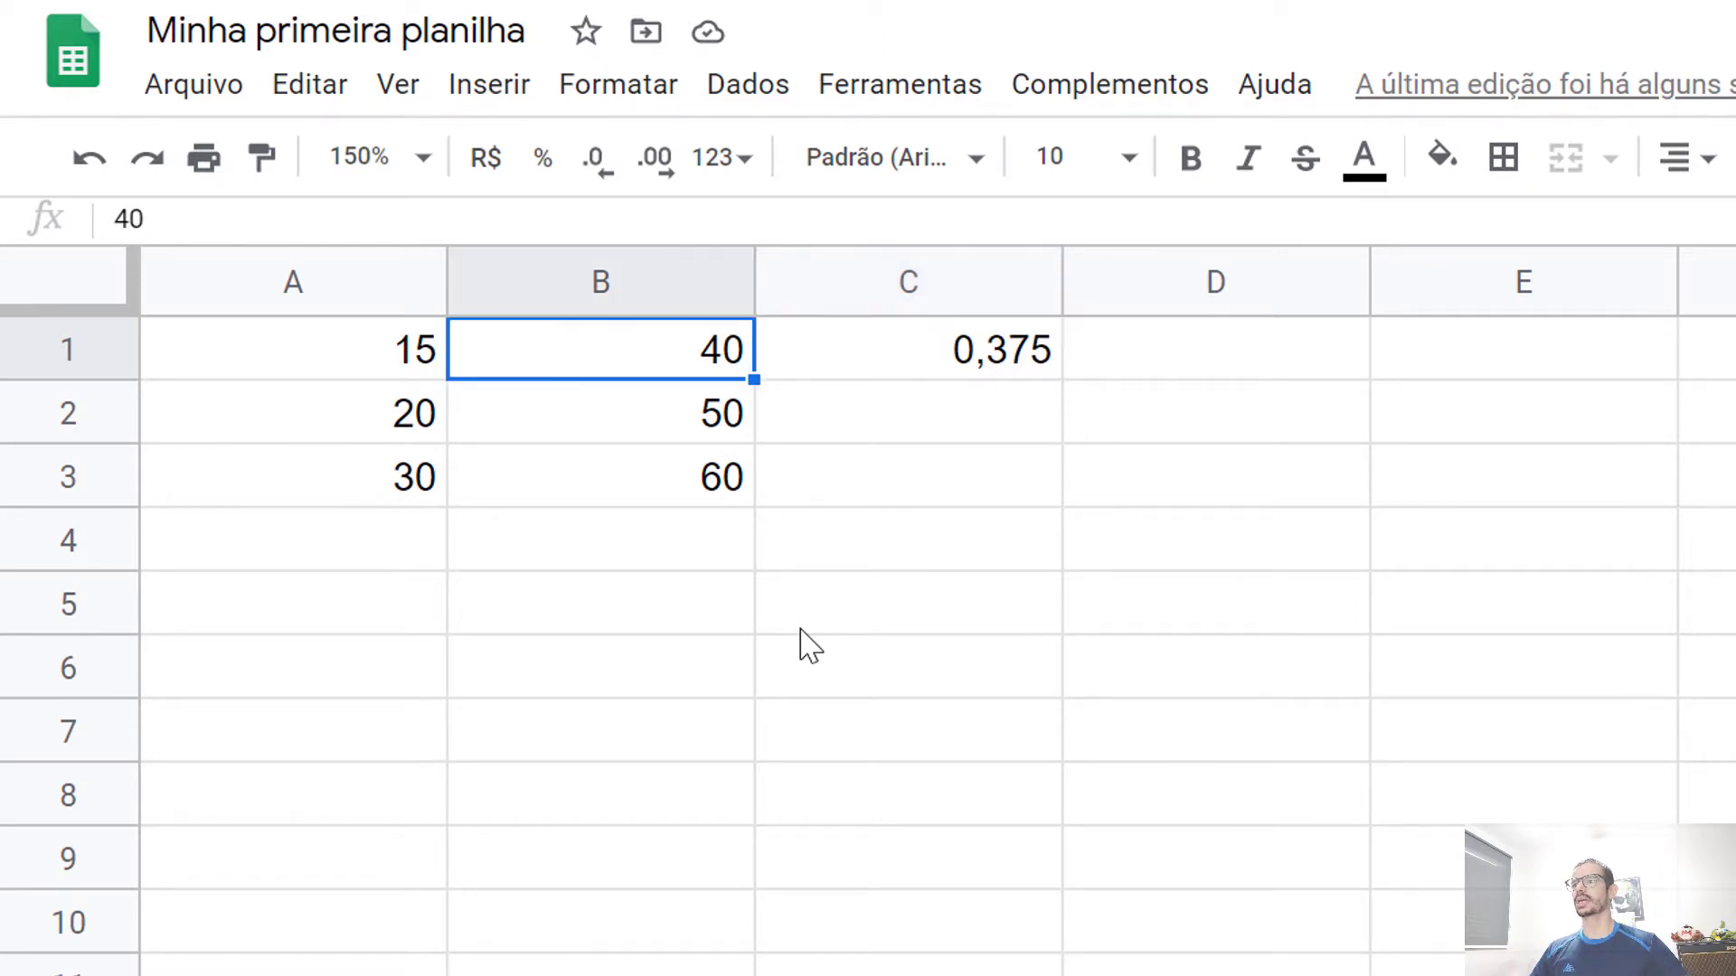
key(shift+Right)
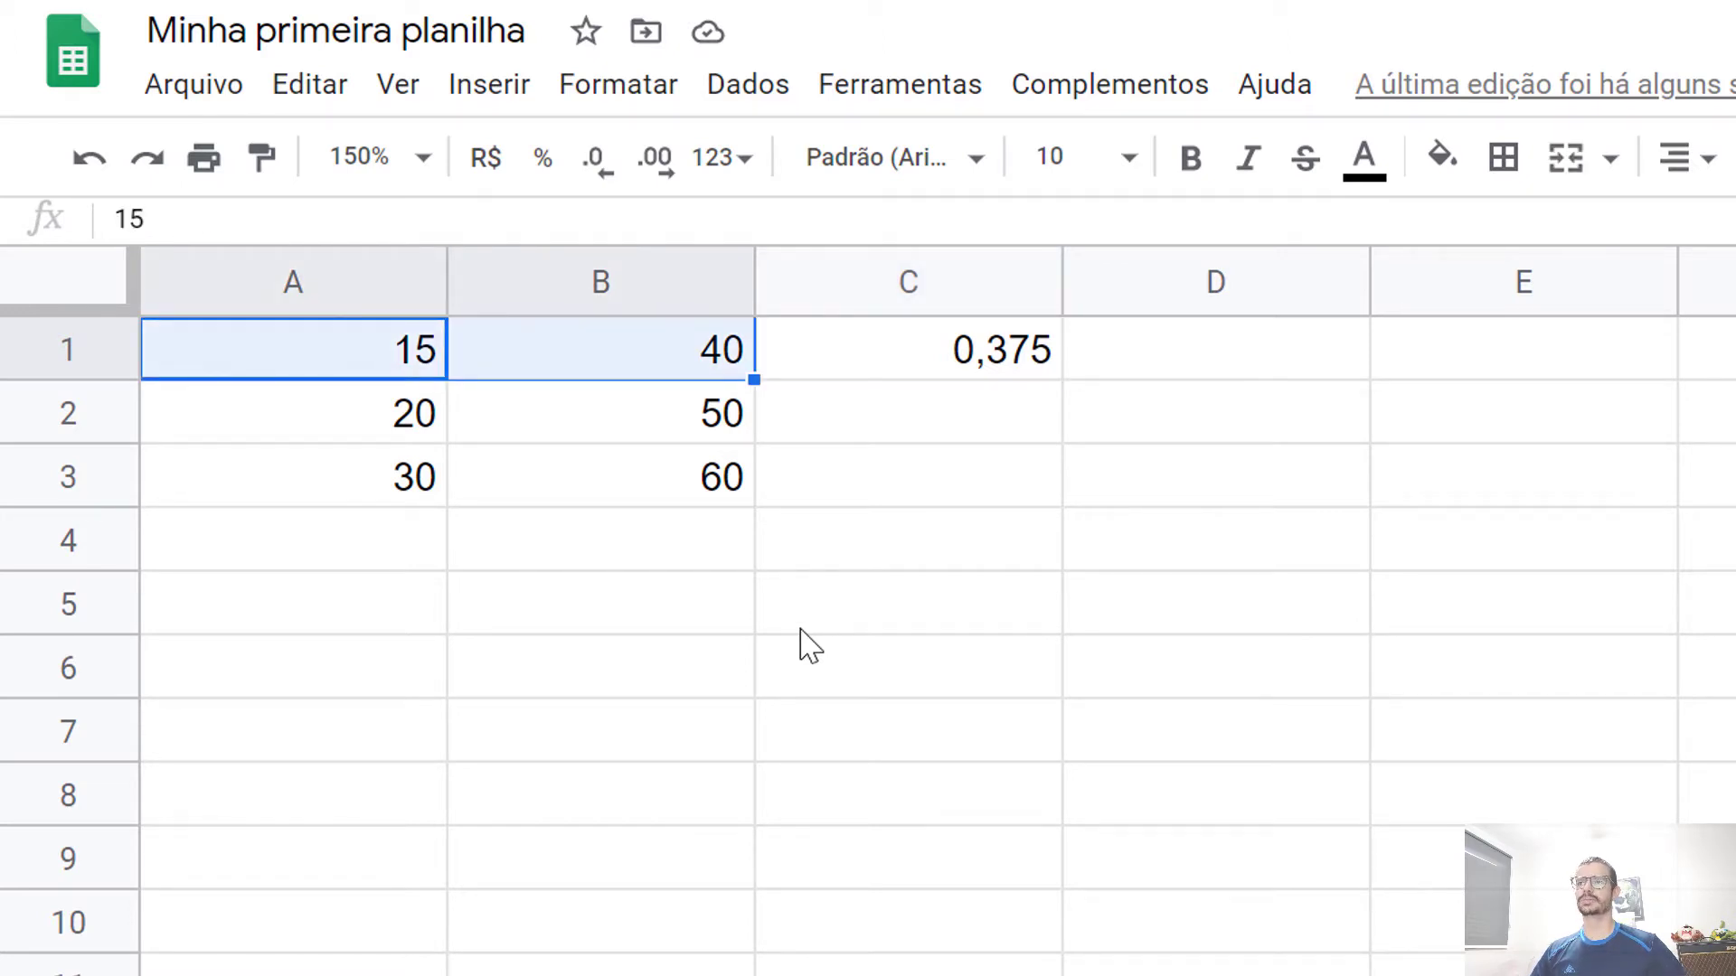
key(Right)
key(Right)
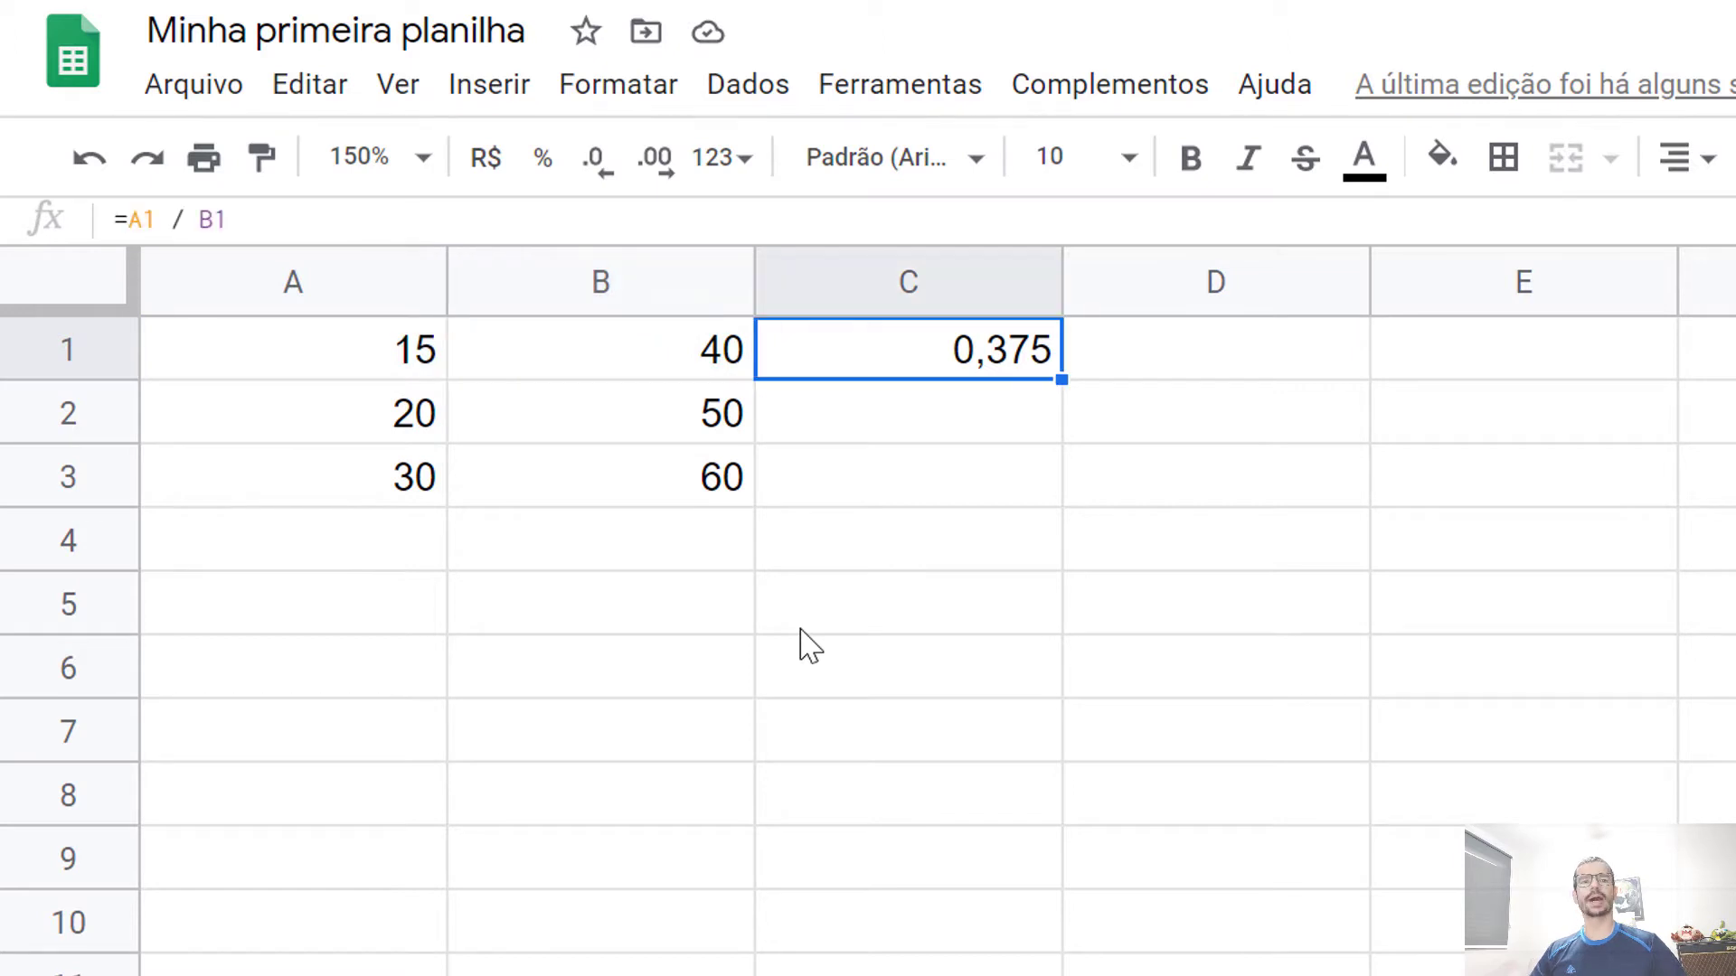
Replace the expression after the equals sign in cell C1 with A1+B1/2
key(Return)
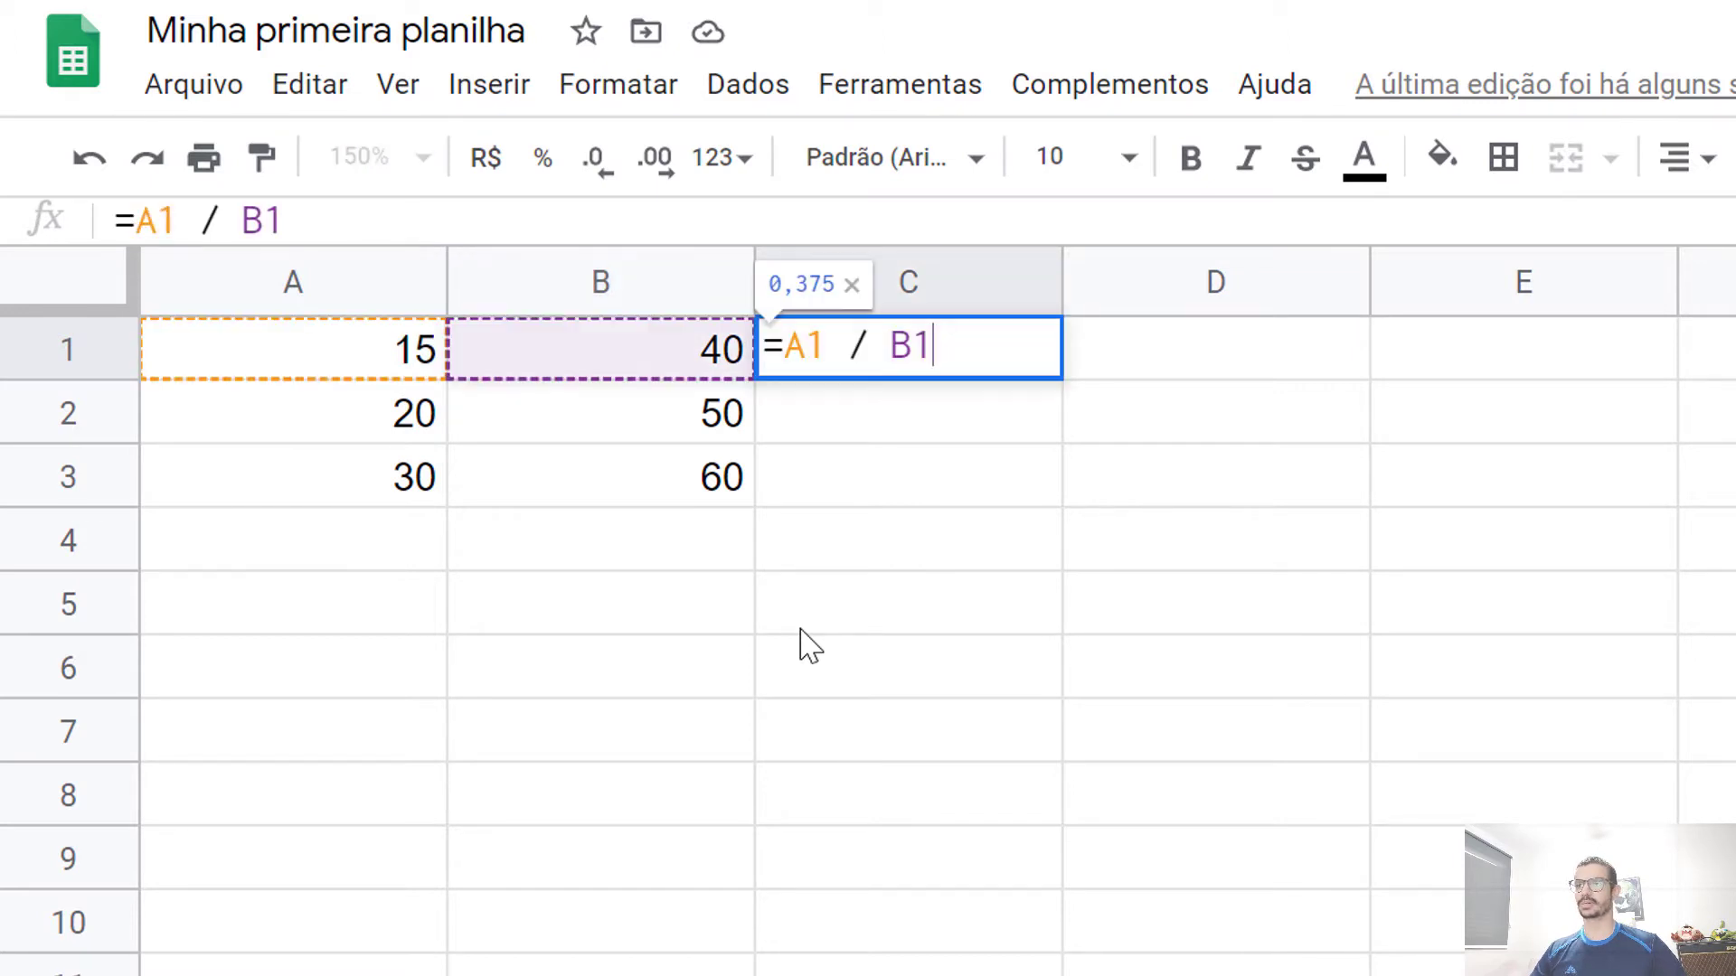
key(Left)
key(Left)
key(Left)
key(Left)
key(Left)
key(Left)
key(Left)
key(shift+End)
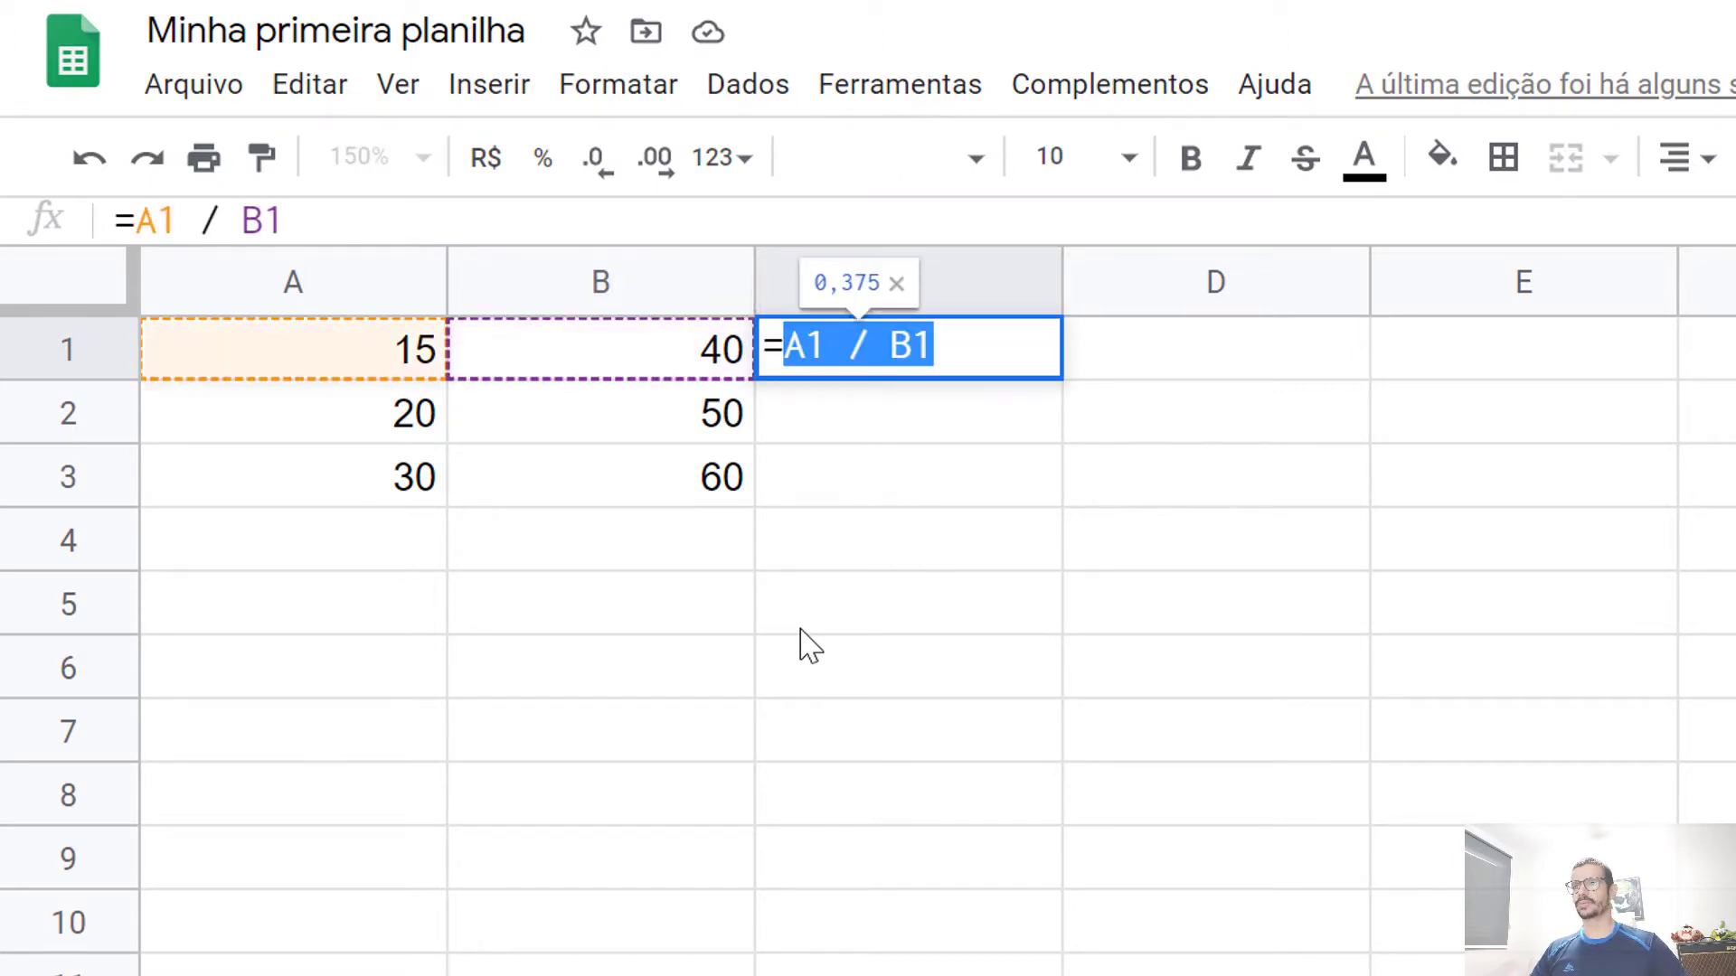
key(Delete)
text(a)
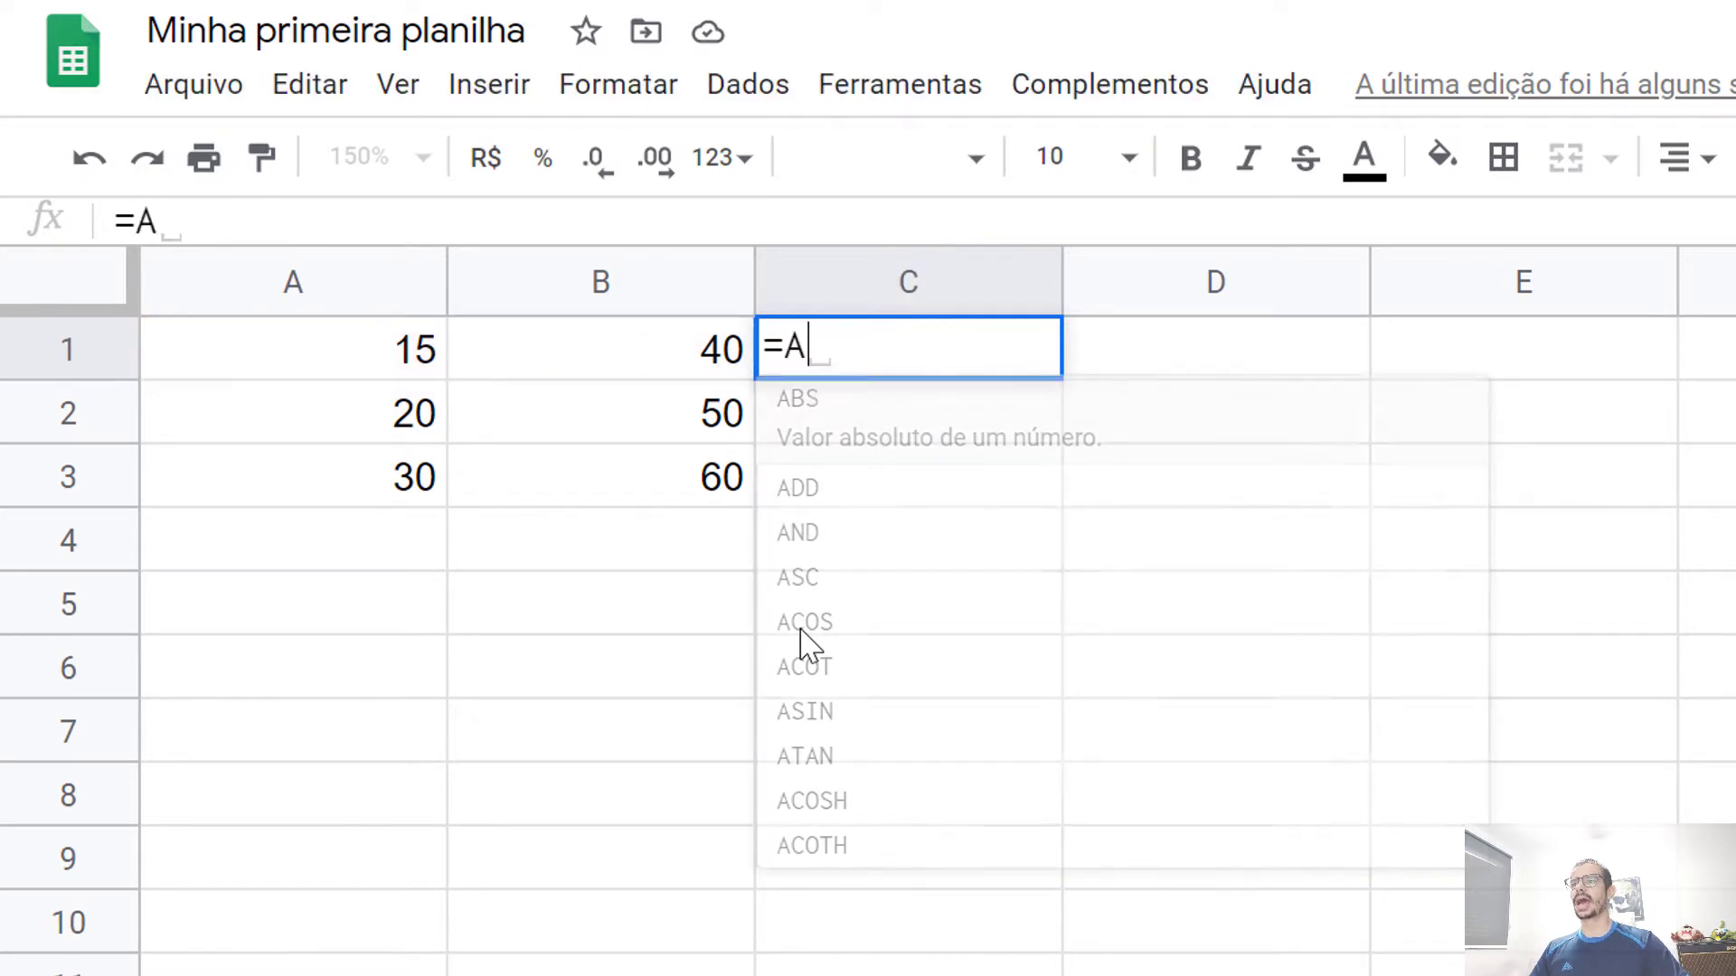
text(1+B)
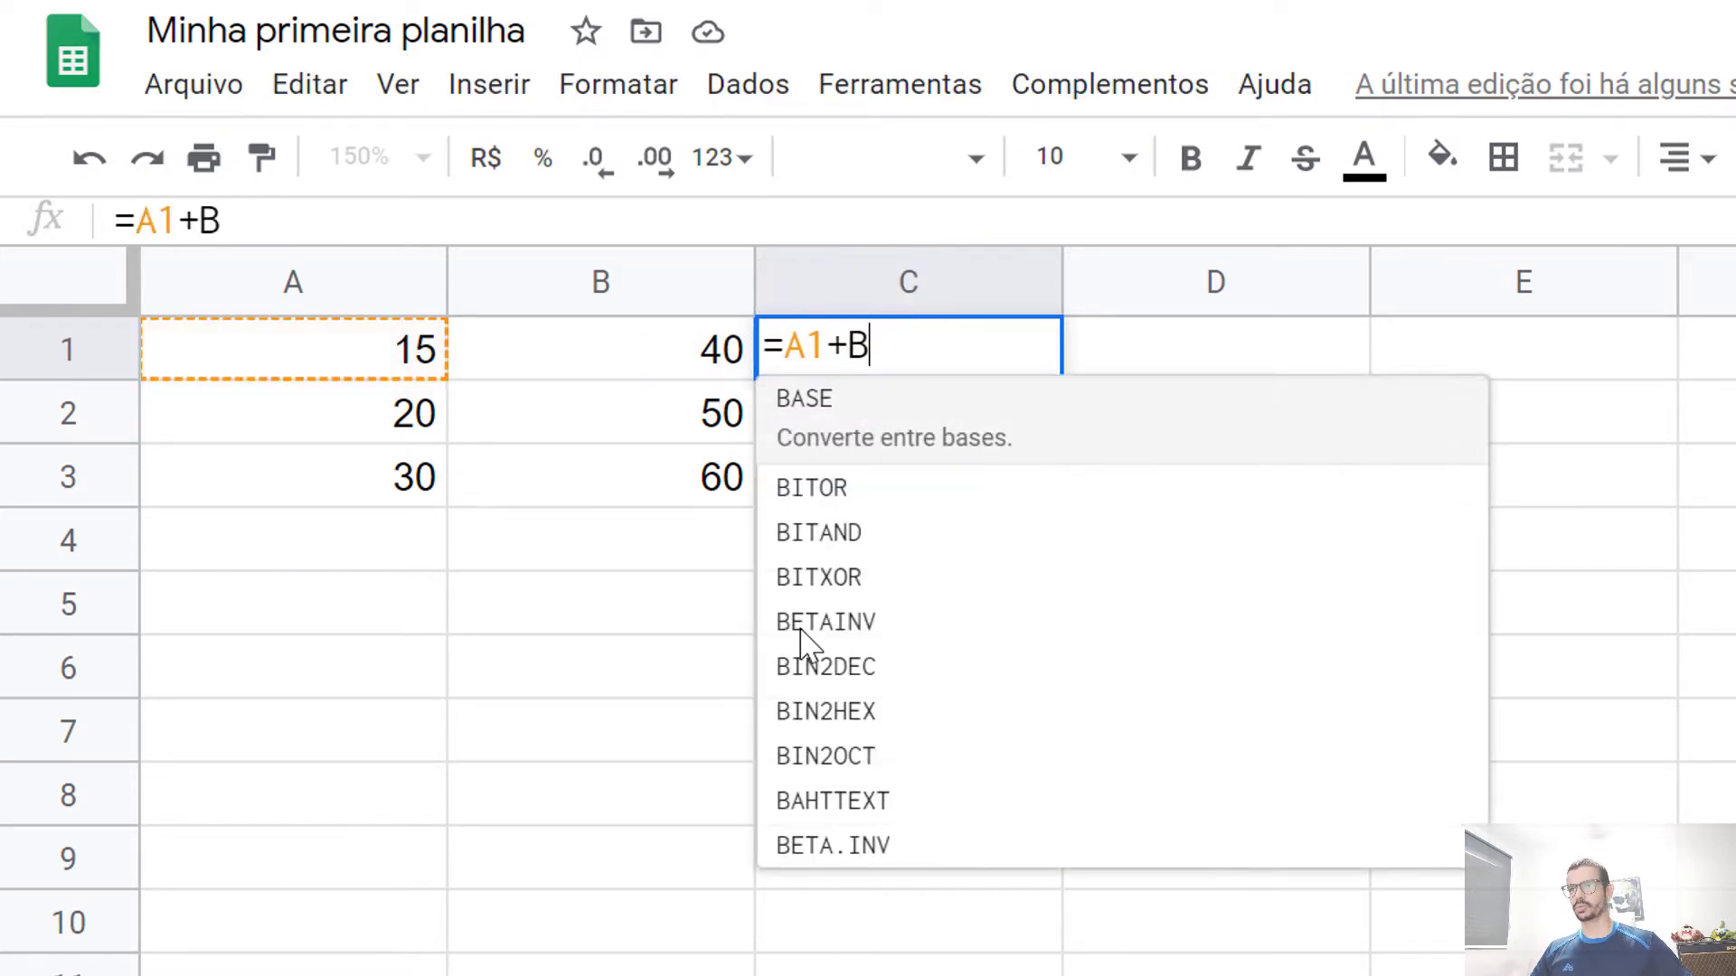
text(1/2)
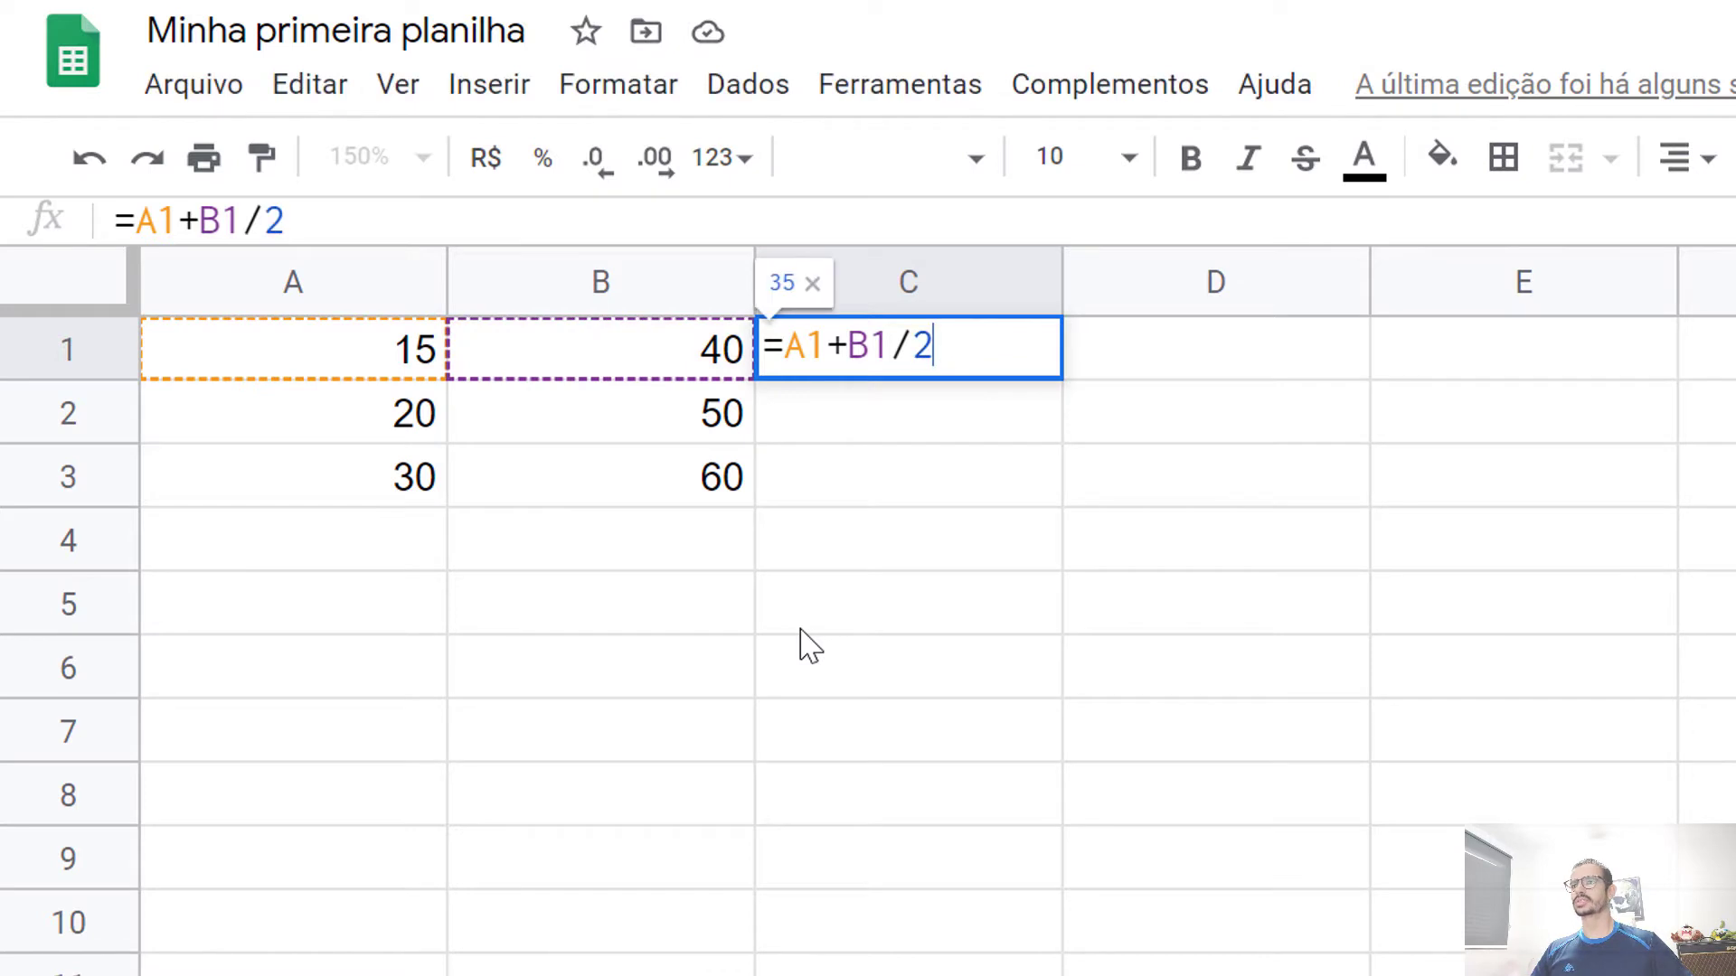
Add parentheses around the sum in cell C1 so the formula is =(A1+B1)/2, and commit it
key(Left)
key(Left)
text())
key(Left)
key(Left)
key(Left)
key(Left)
key(Left)
key(Left)
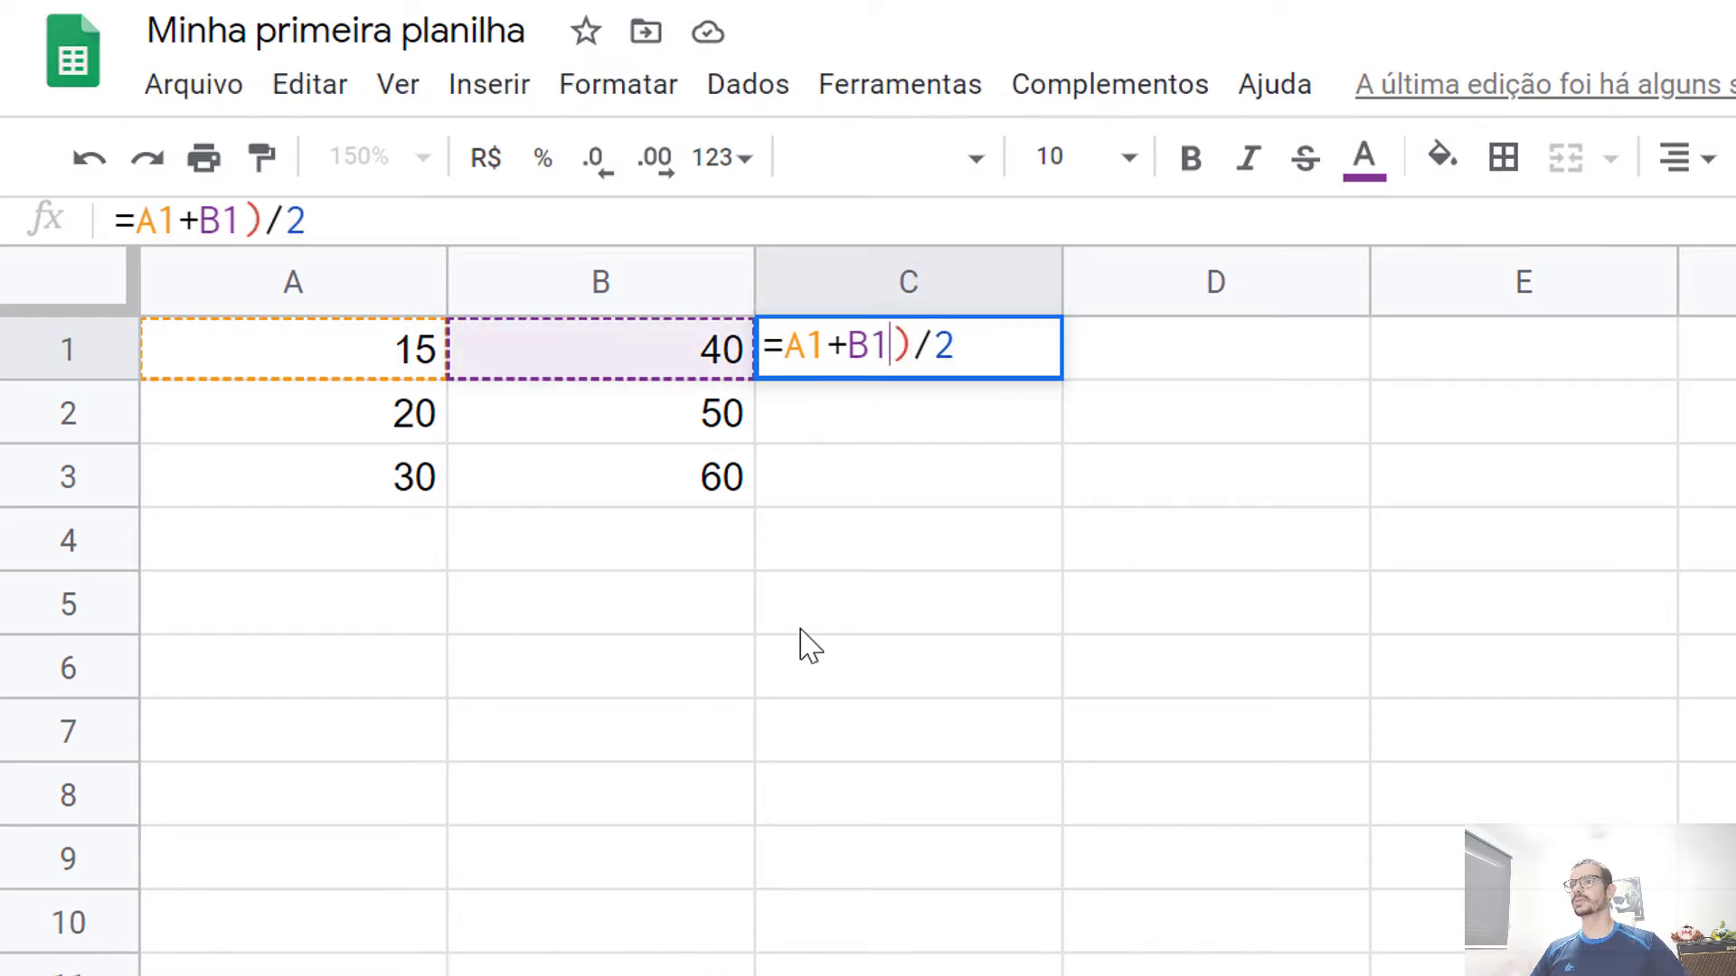
text(()
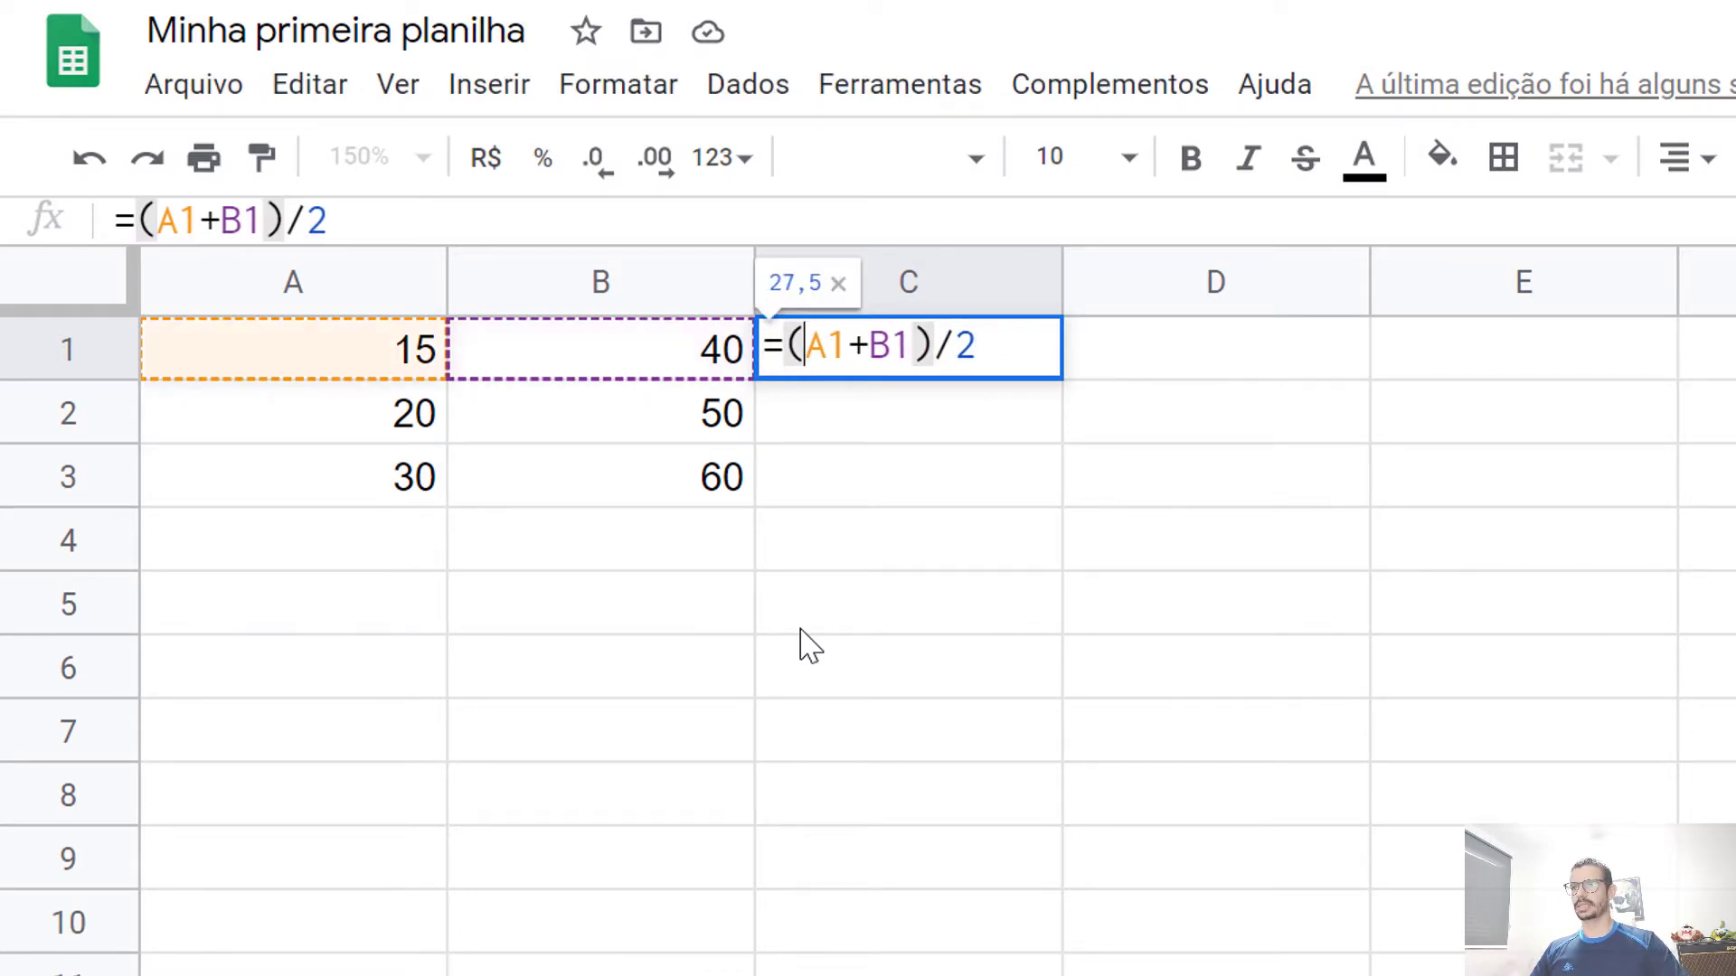
key(Right)
key(Right)
key(Right)
key(Right)
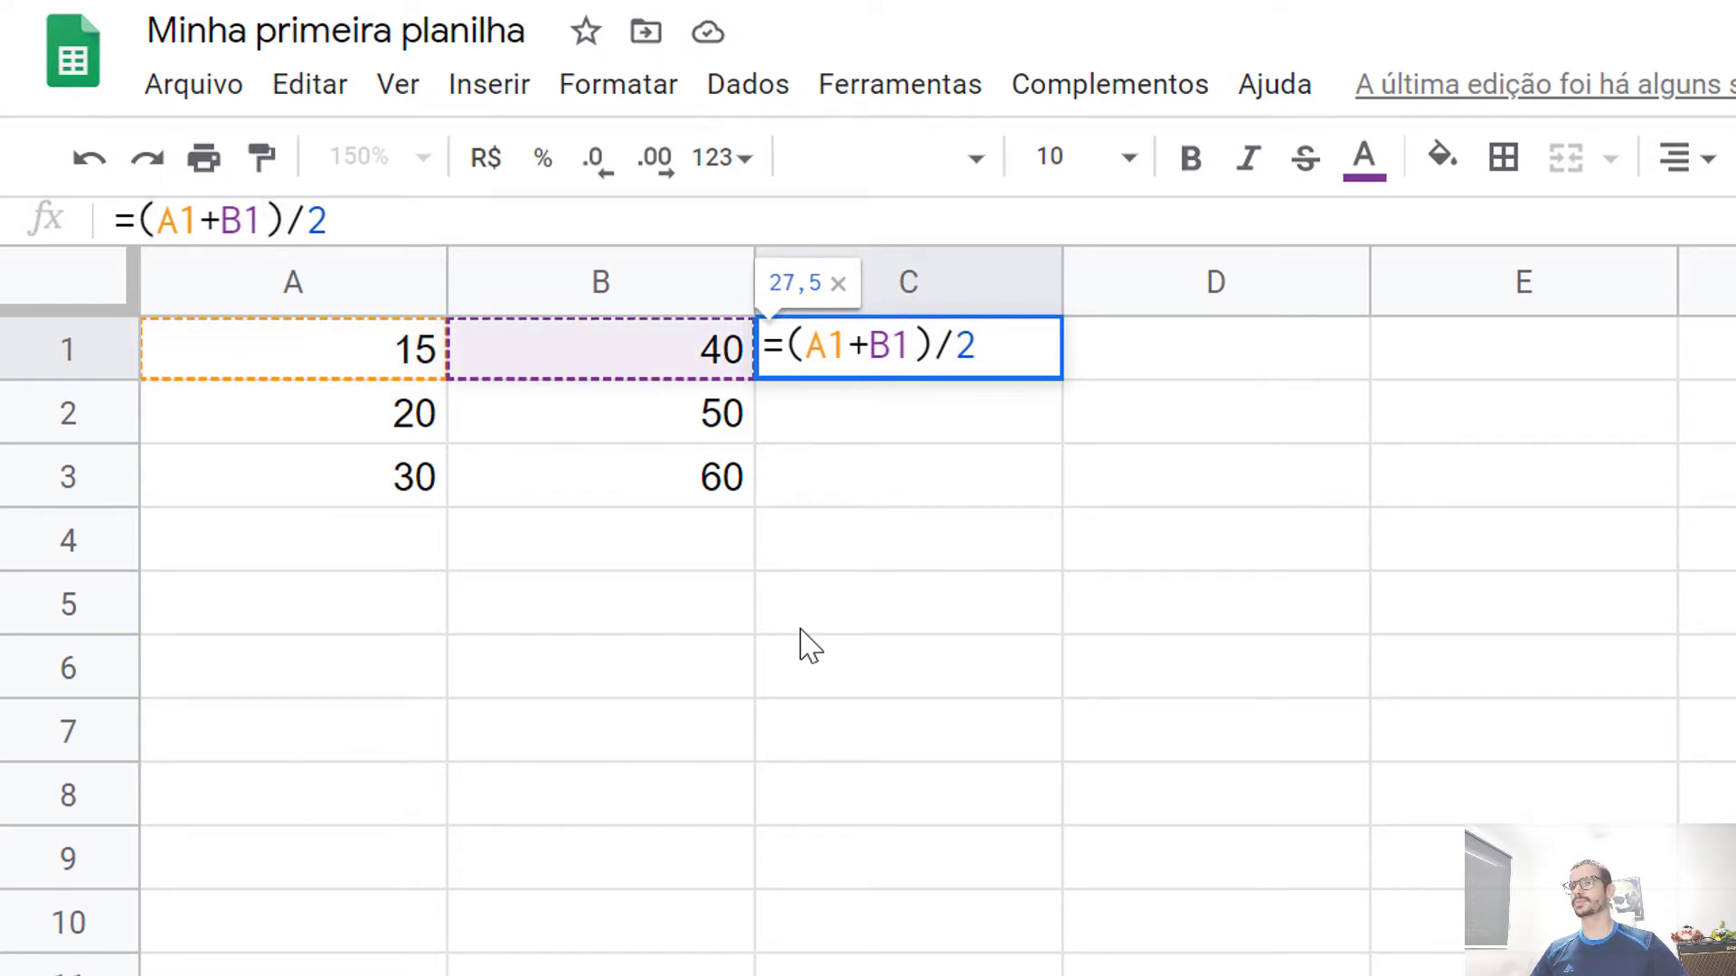
key(Return)
Fill the formula from C1 down through C3 and compare the formulas in C2 and C1
key(Up)
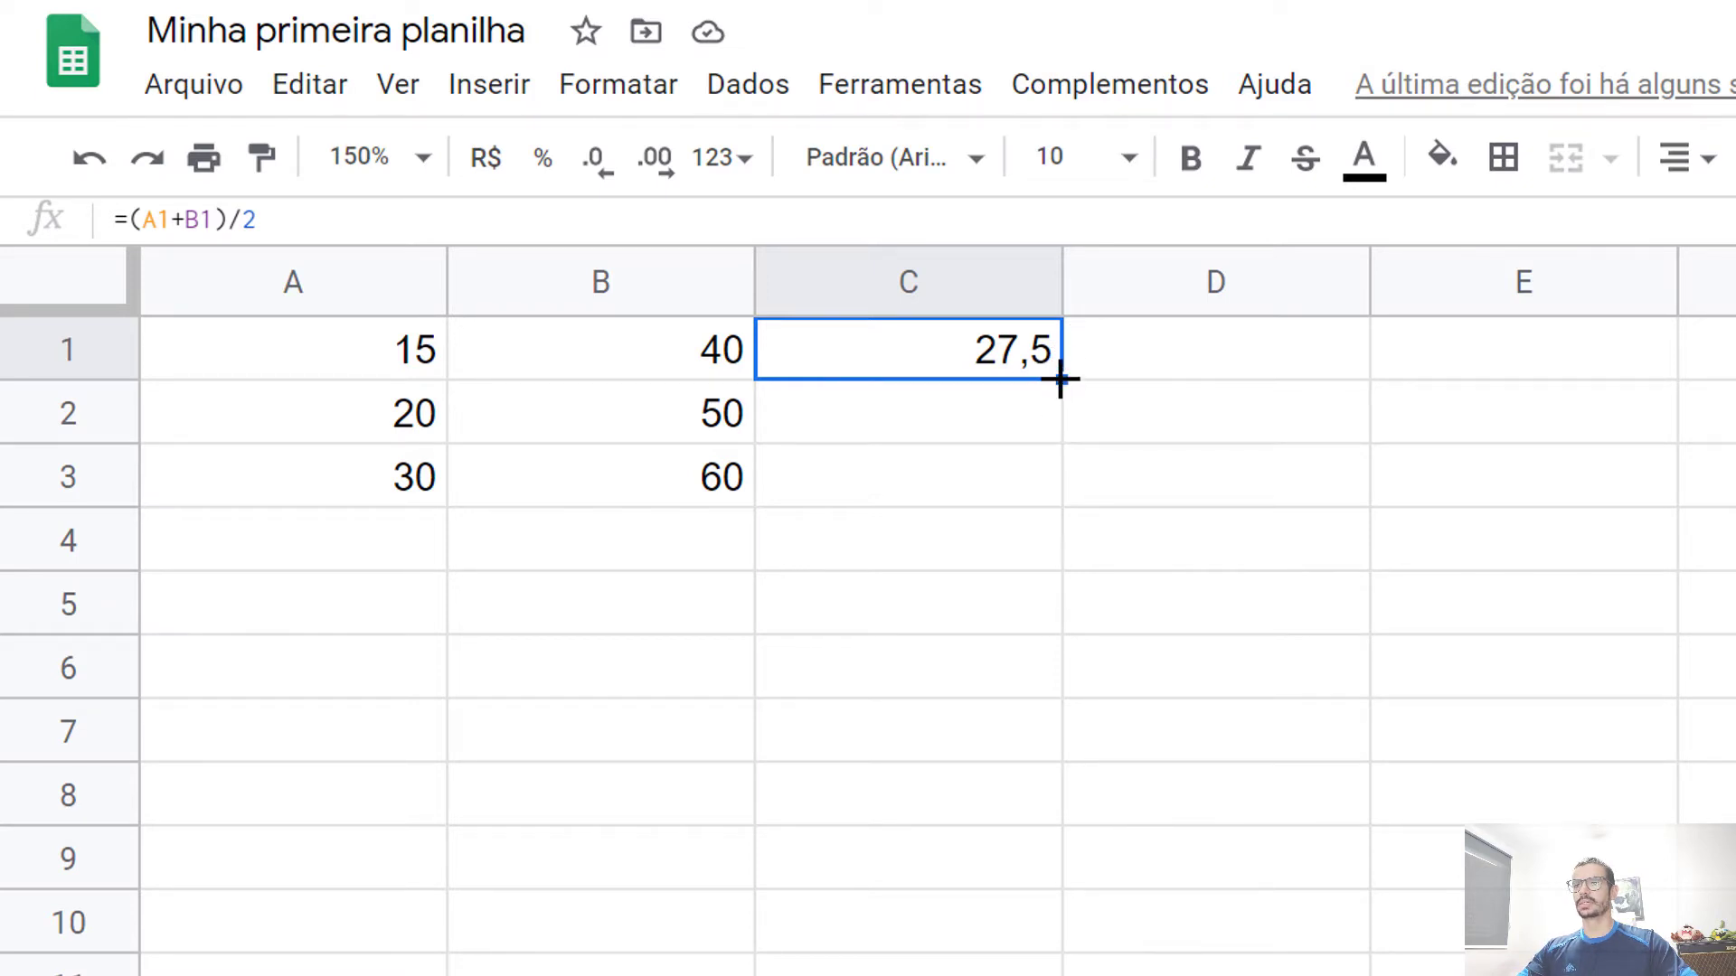
drag(1059, 378, 1054, 471)
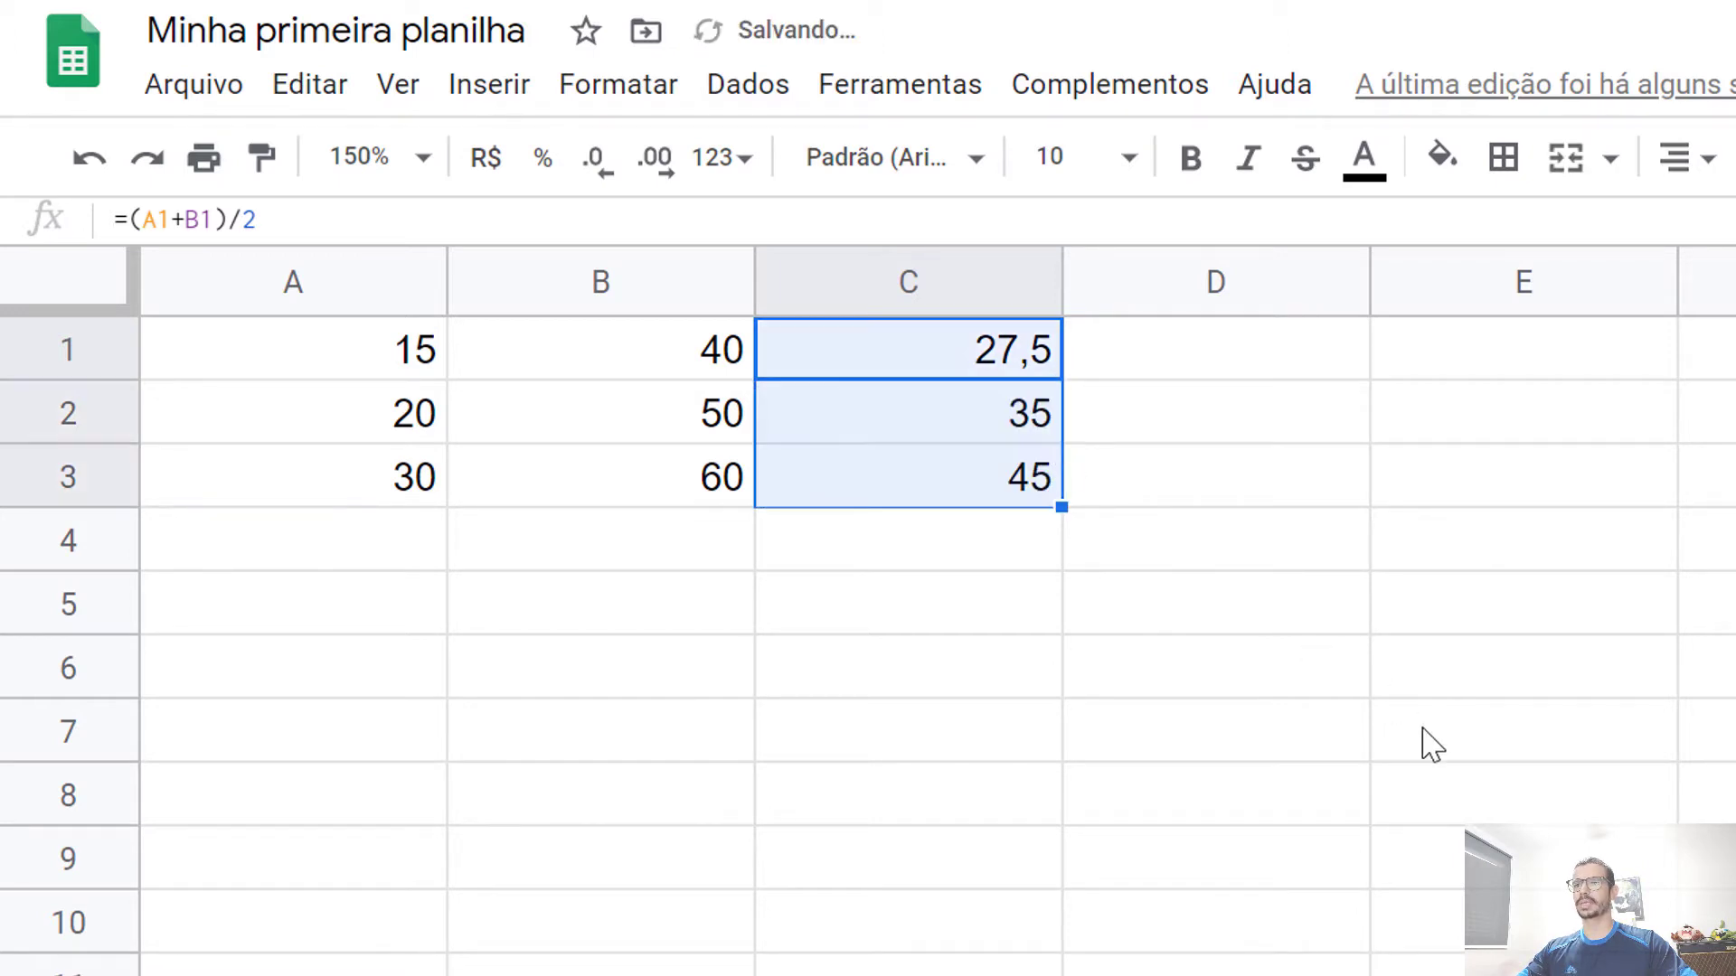
click(1113, 436)
click(947, 410)
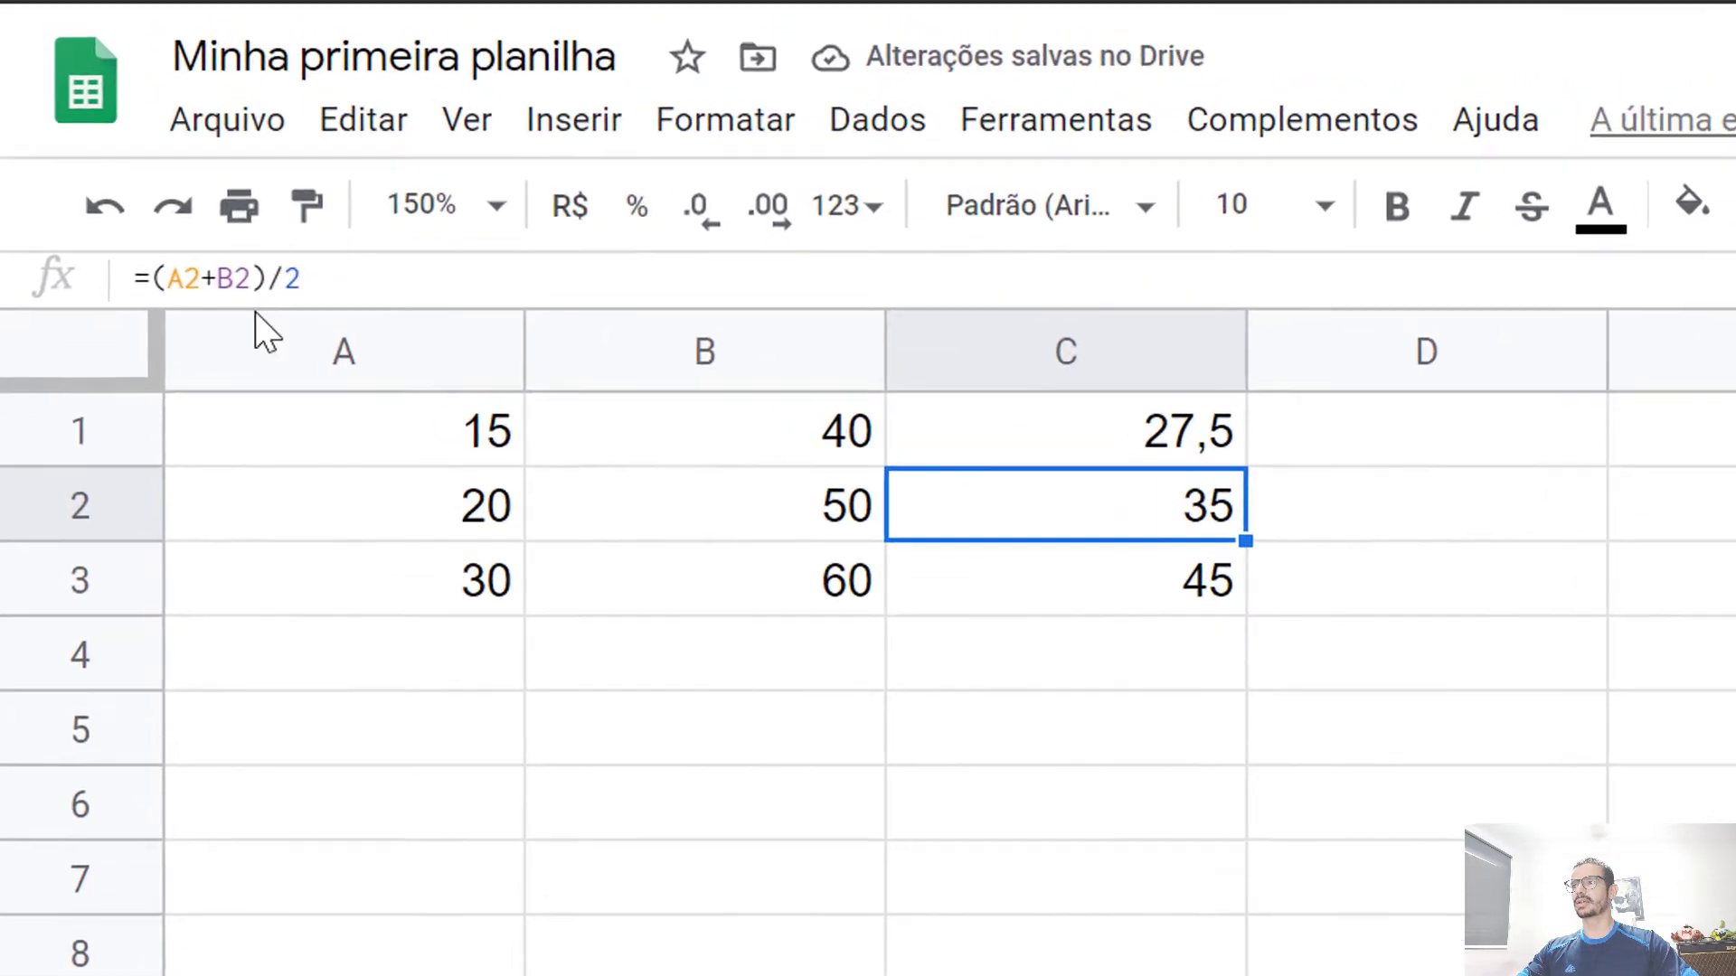
click(1130, 502)
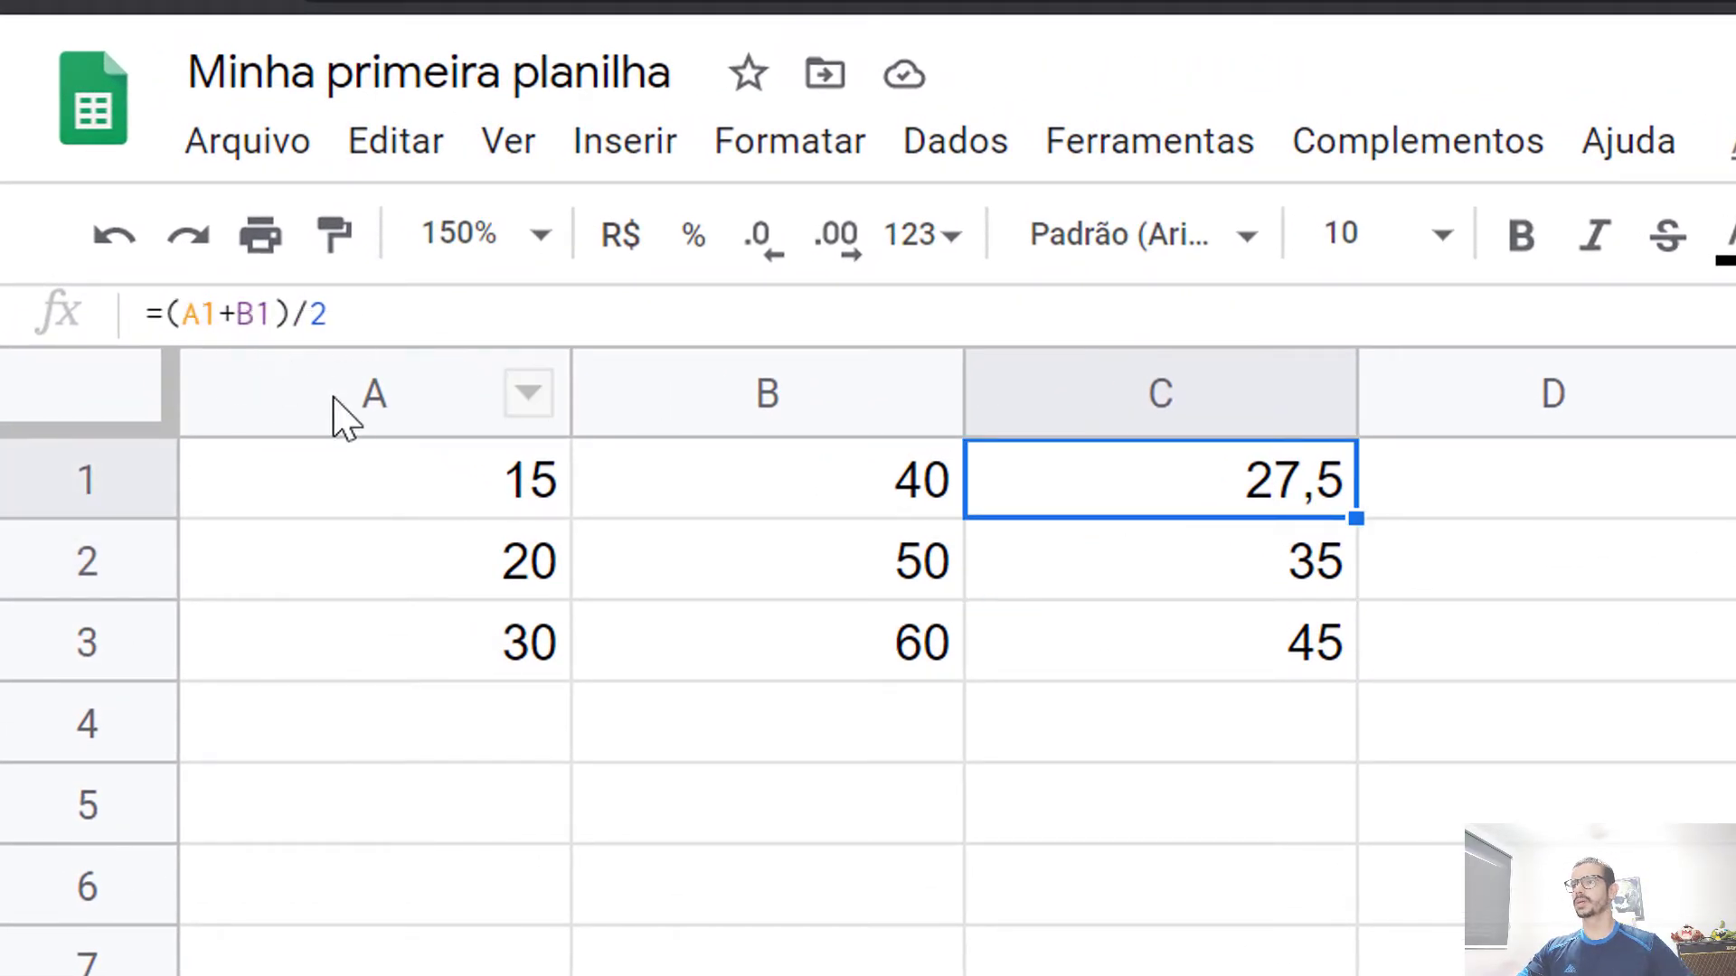
Examine the averaging formulas in cells C1 through C3 and compare the row references each one uses
key(Down)
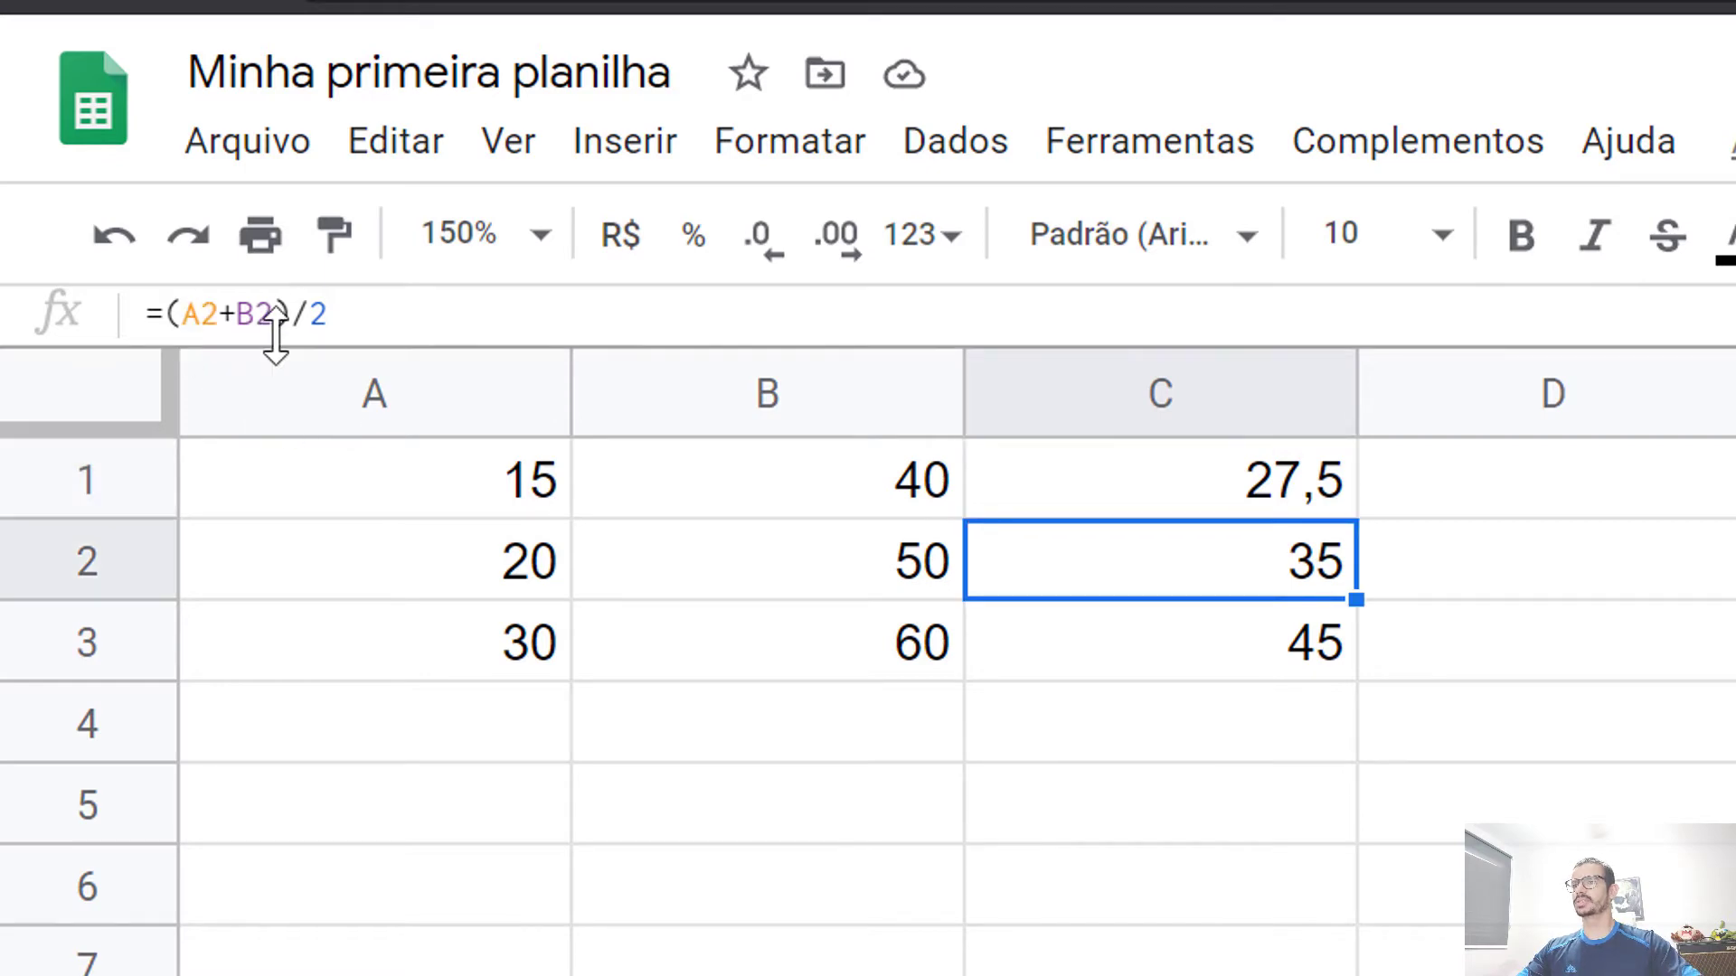
key(Down)
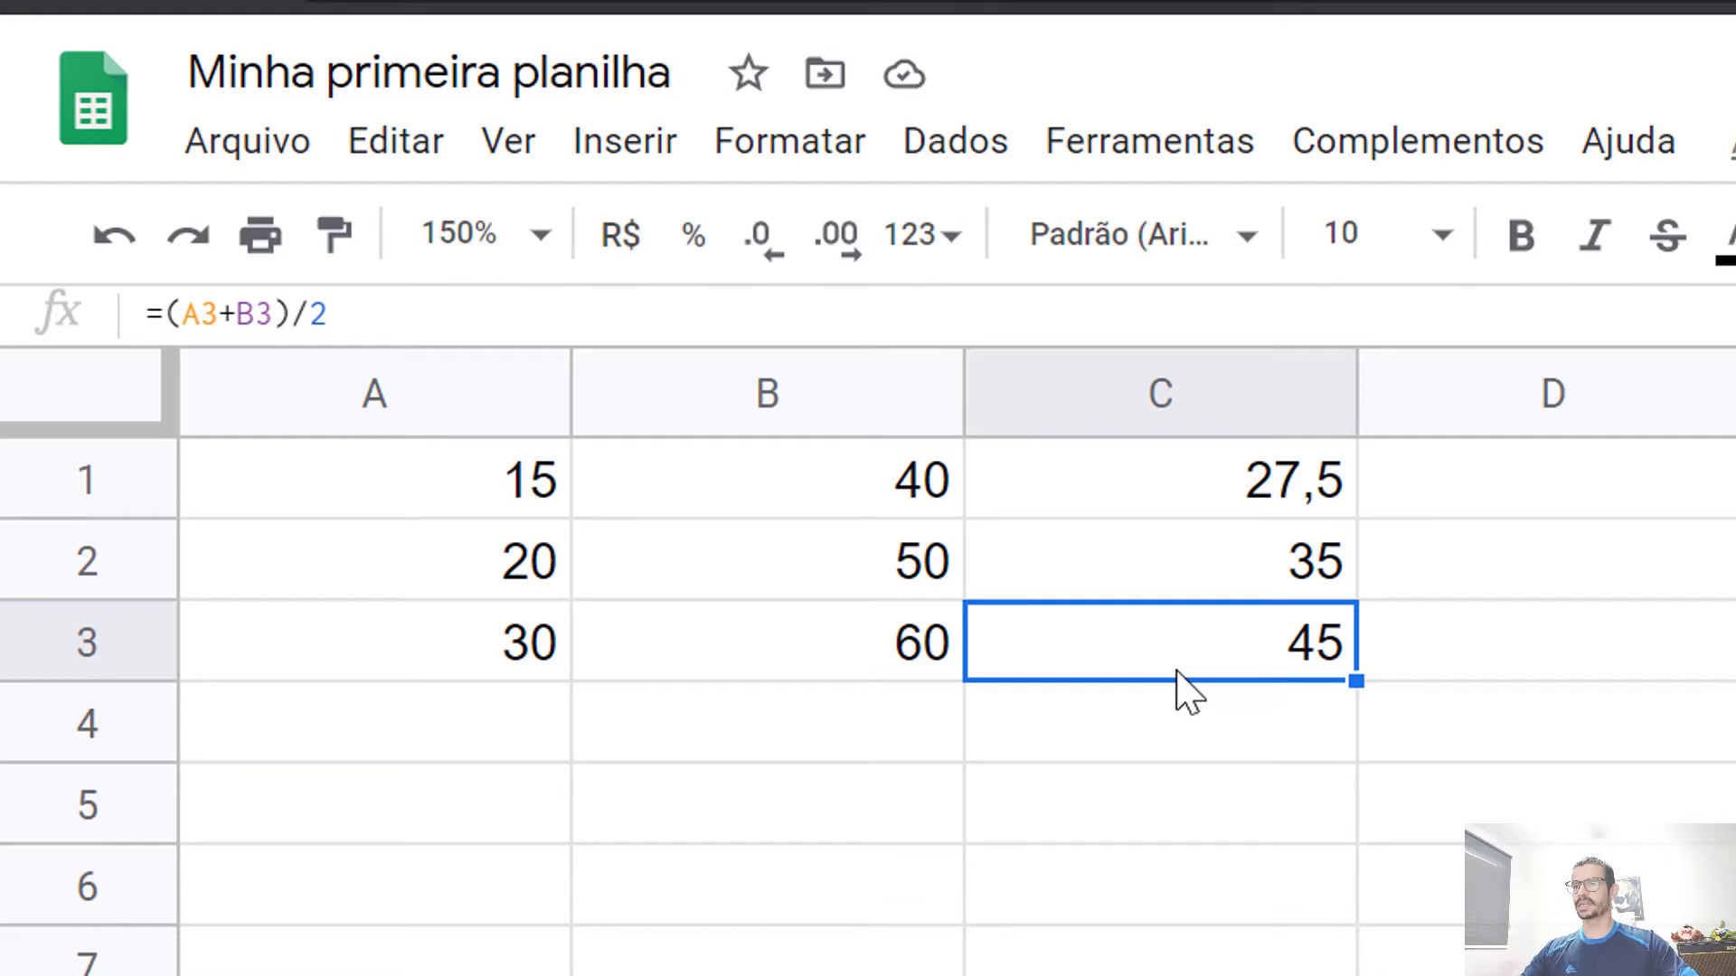
key(F2)
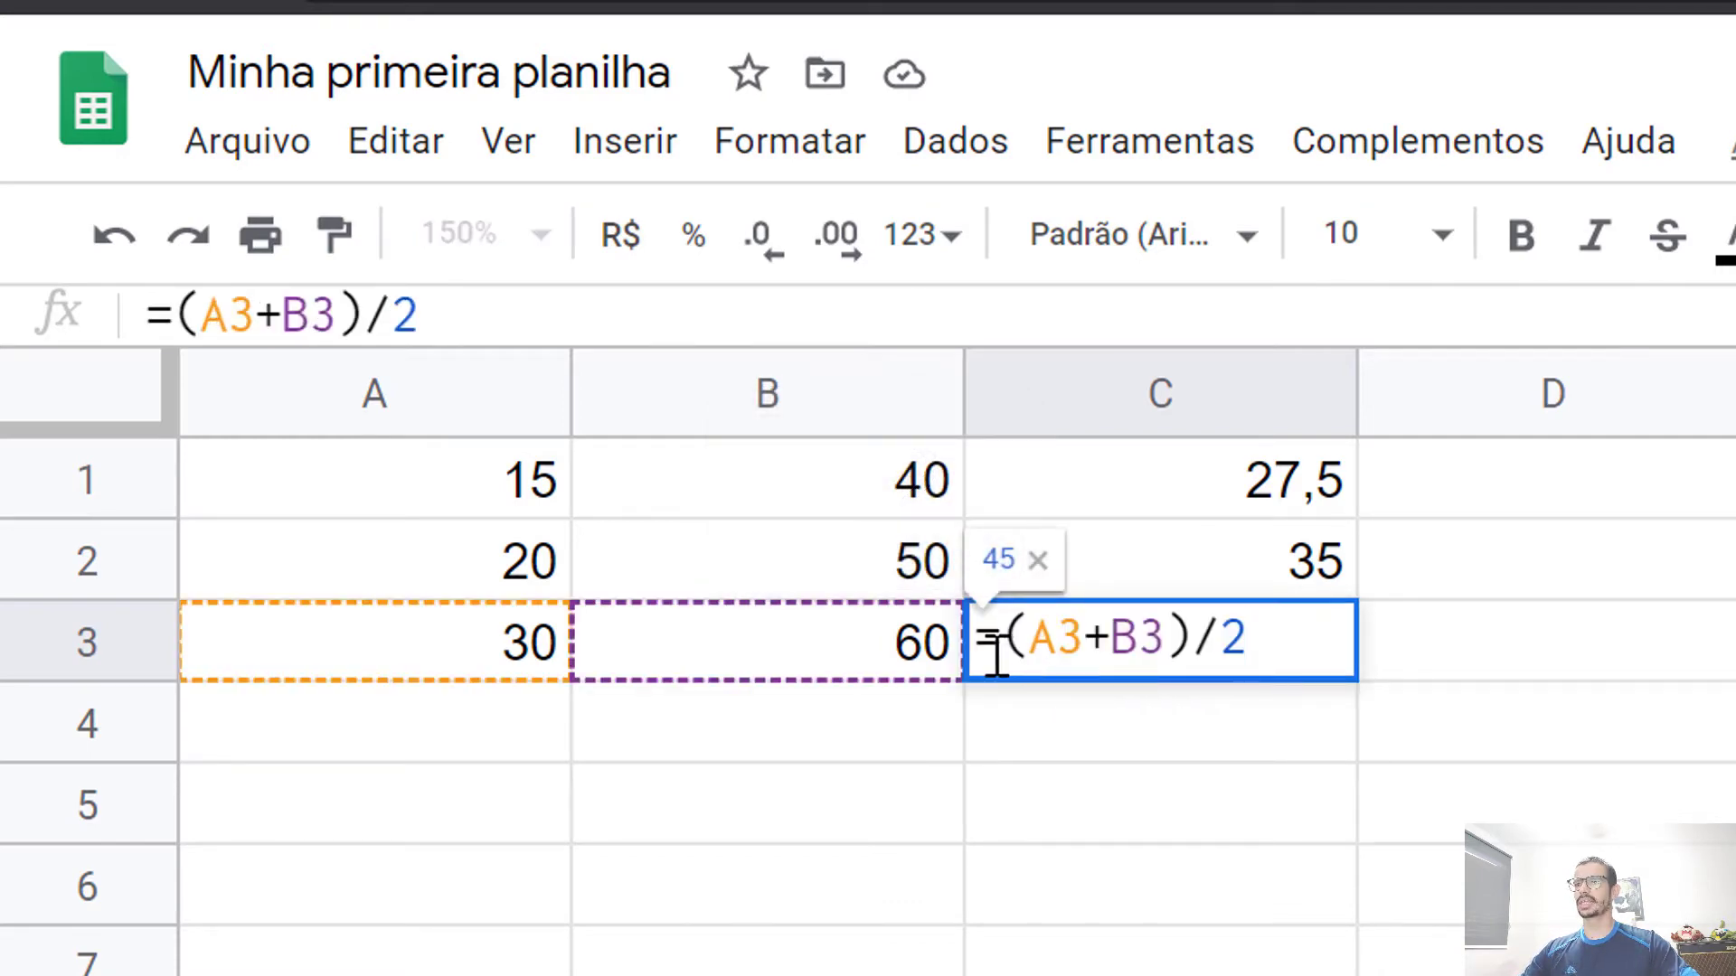
mouse_move(1263, 649)
mouse_down()
mouse_move(977, 642)
mouse_move(1247, 651)
mouse_up()
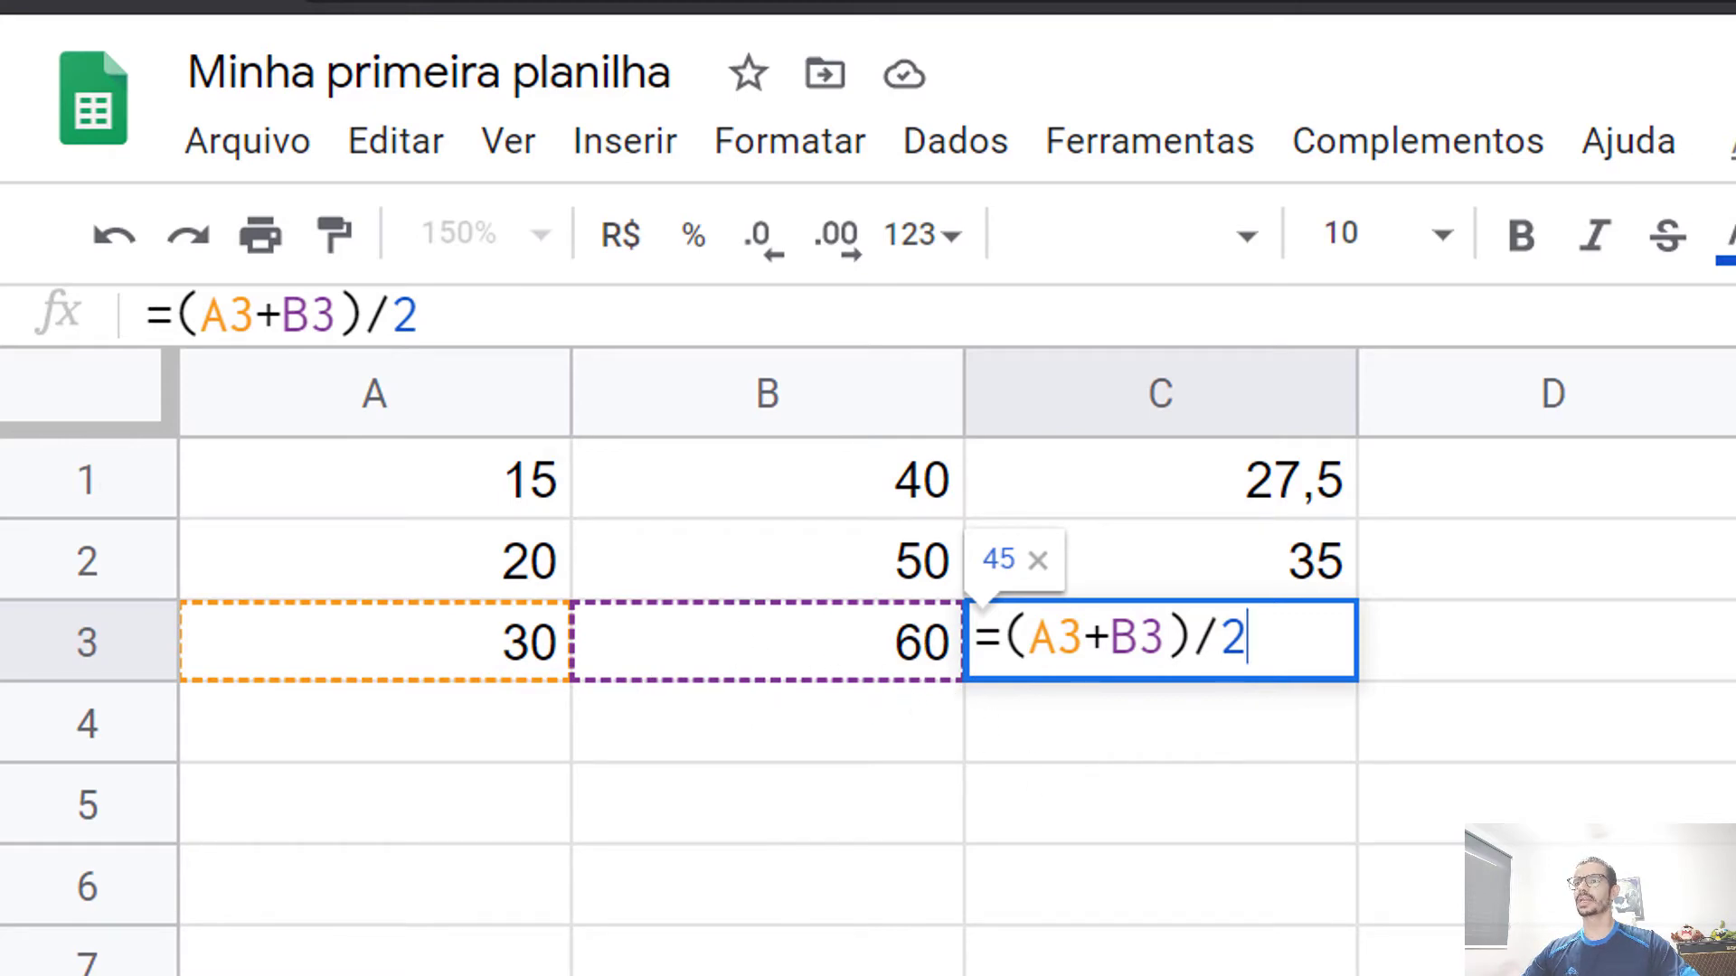
key(Return)
click(1164, 568)
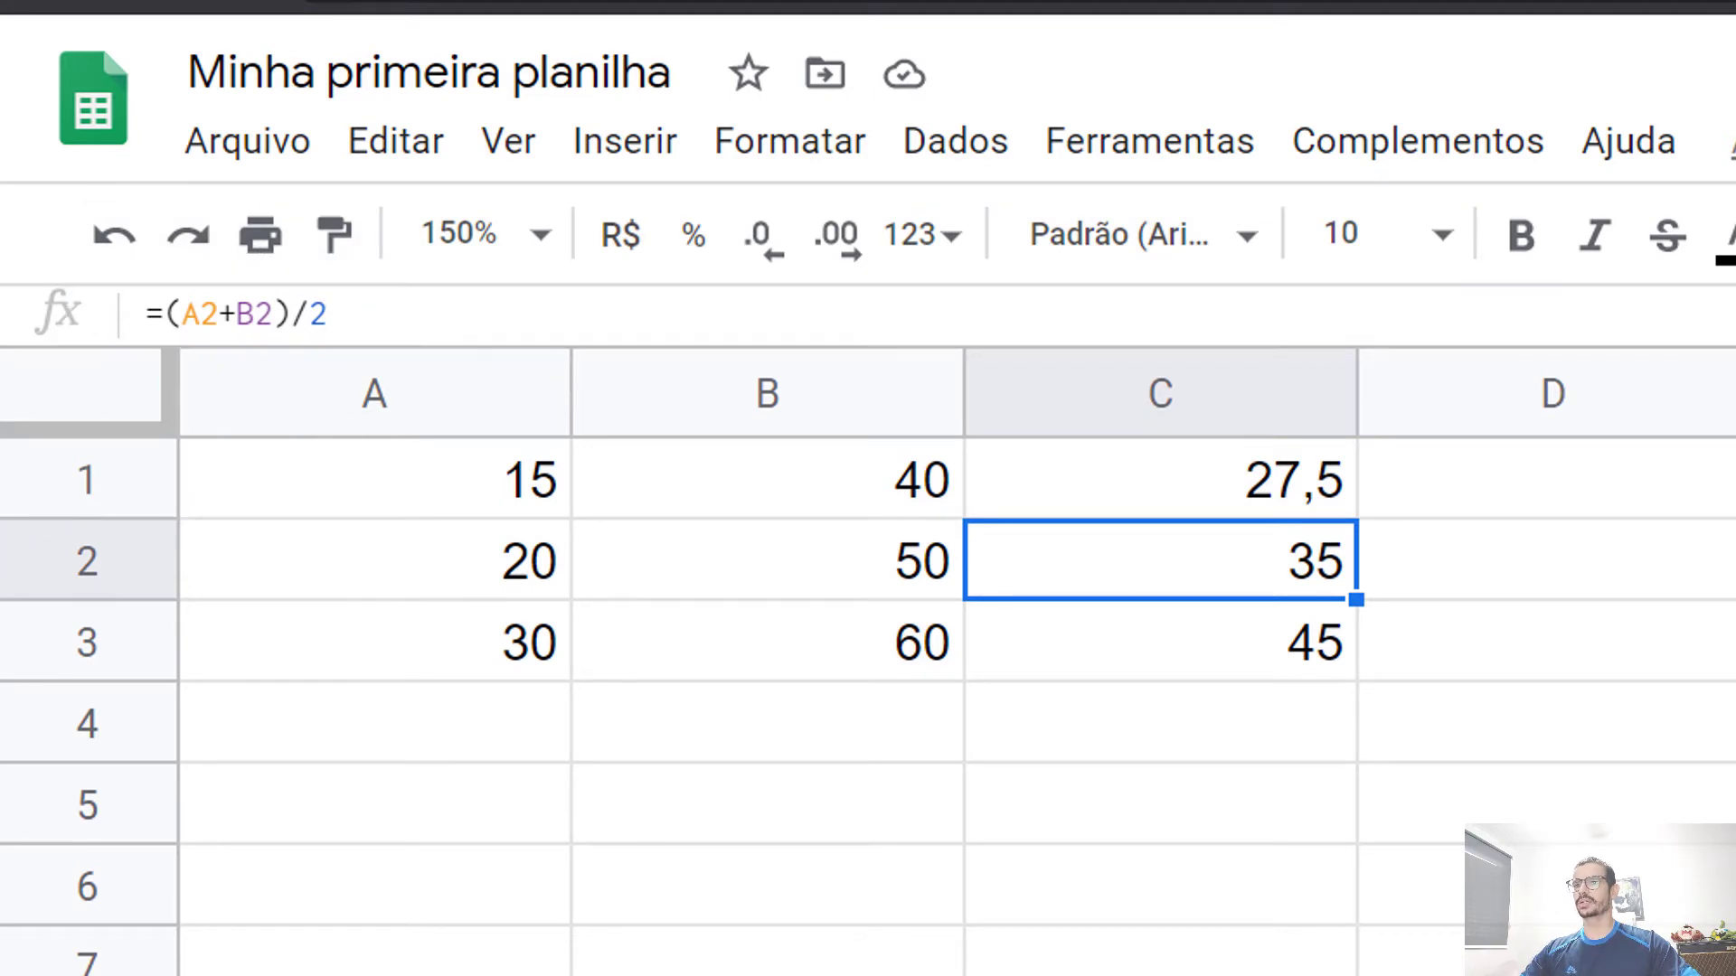
key(Return)
key(Escape)
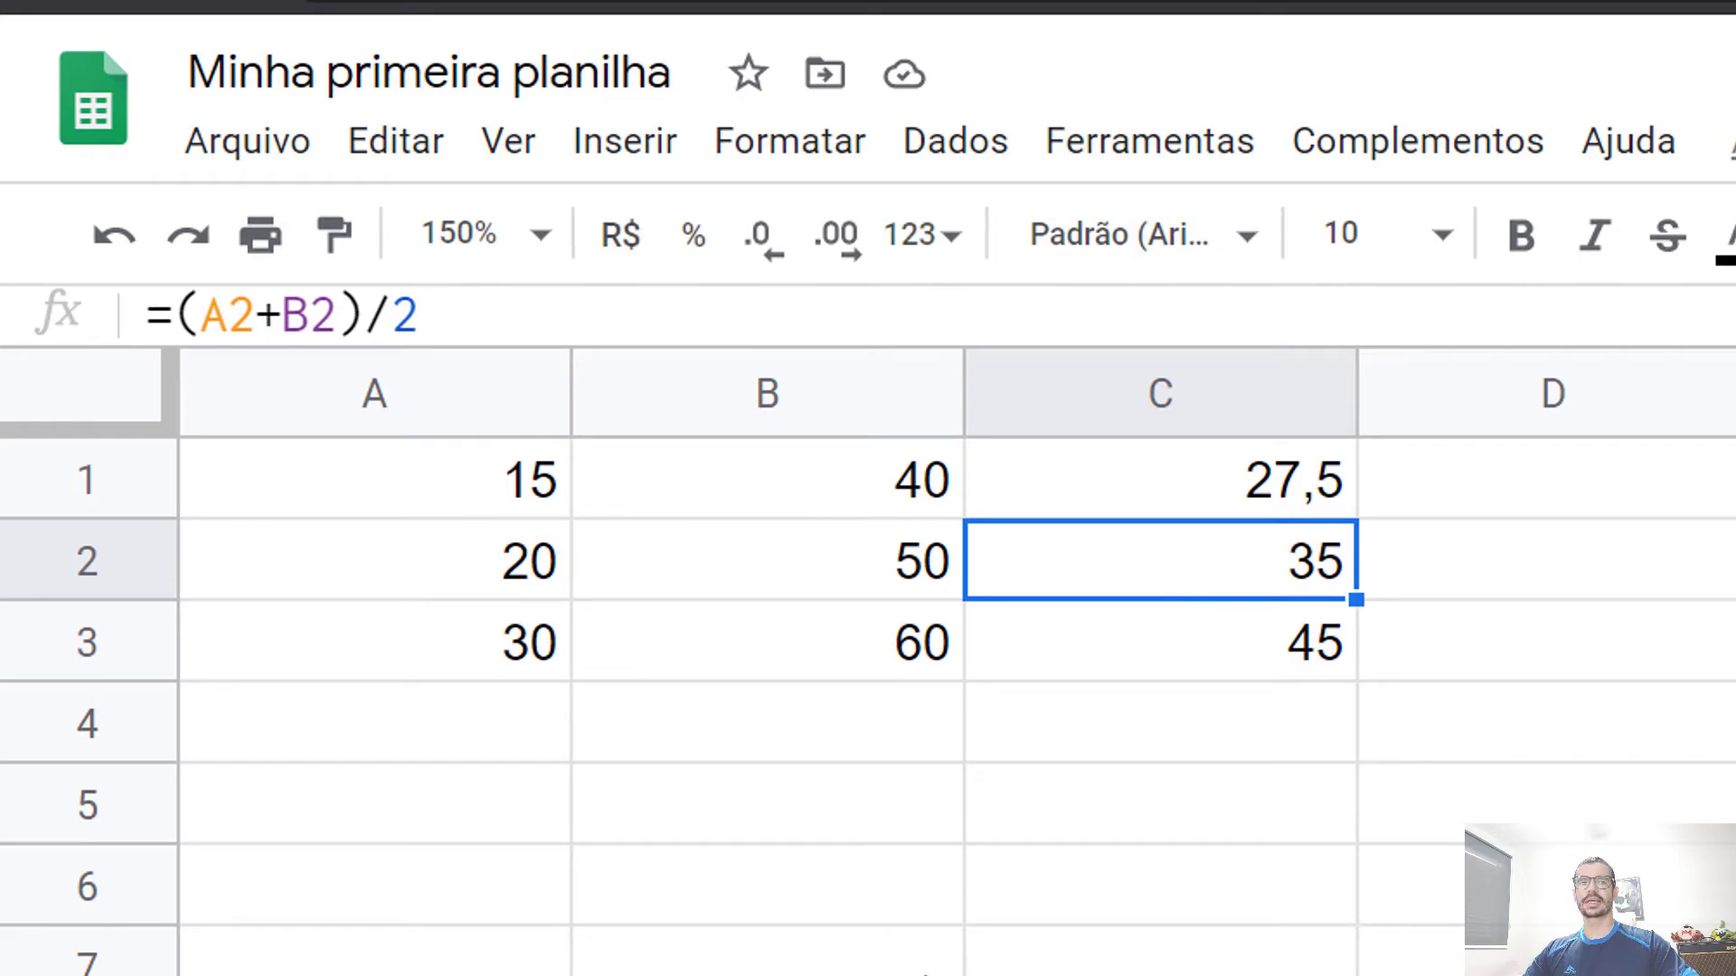
key(Up)
key(Right)
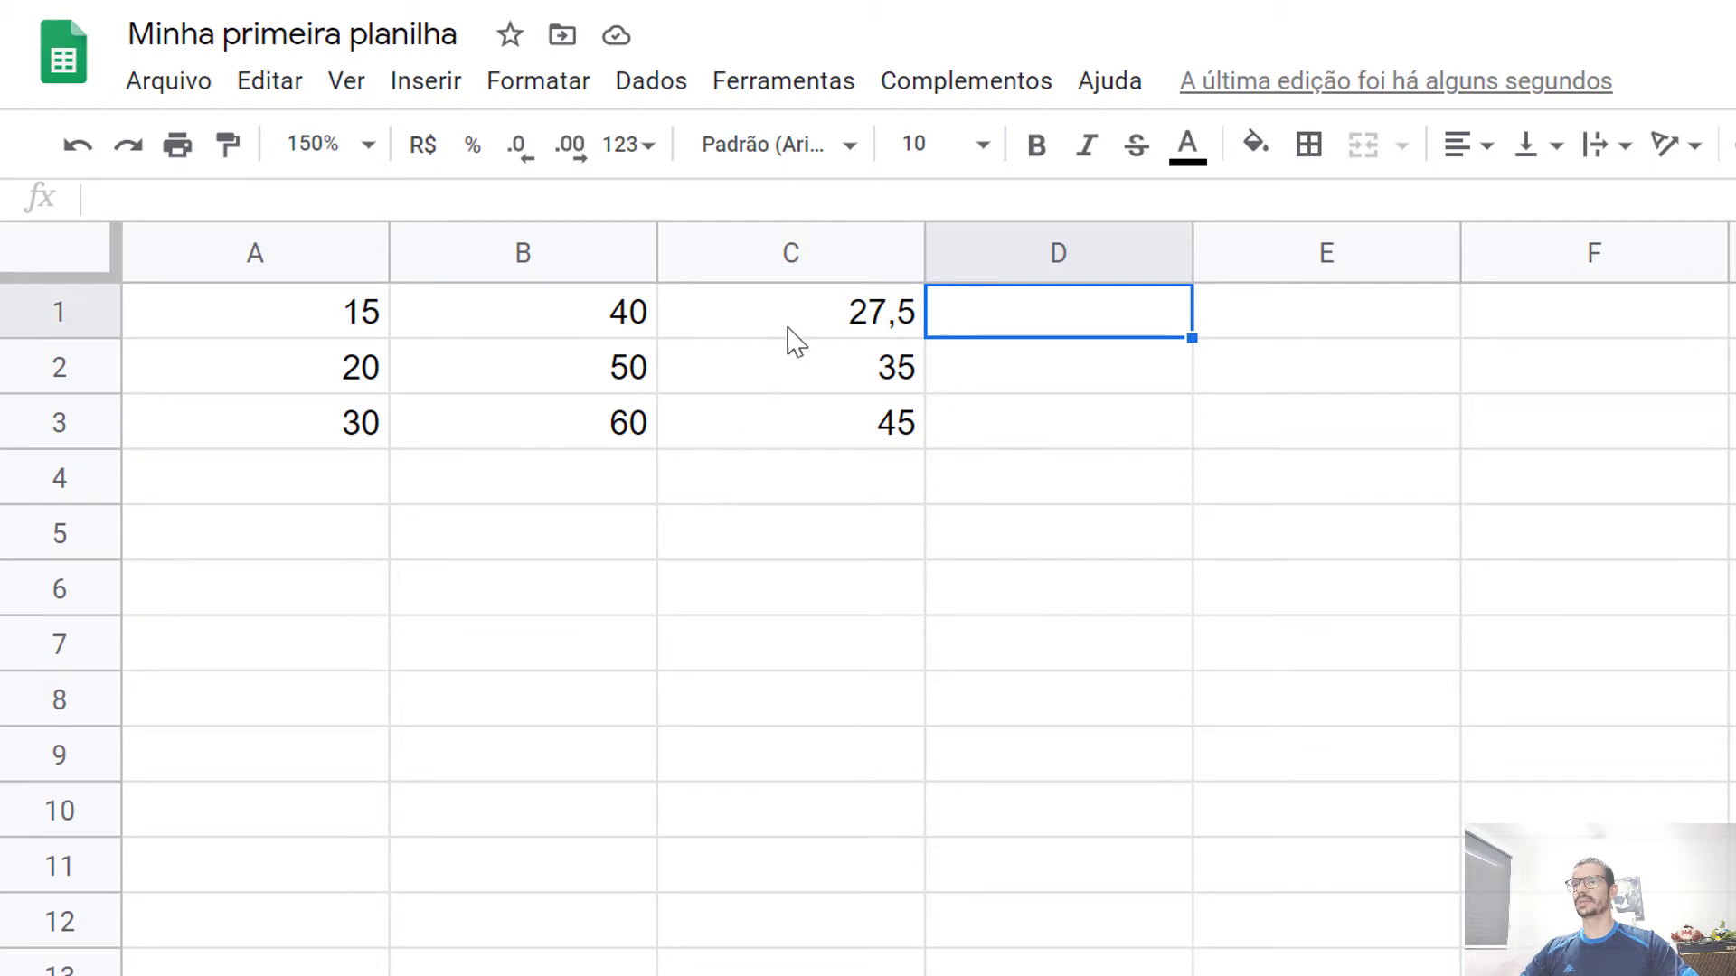
click(836, 321)
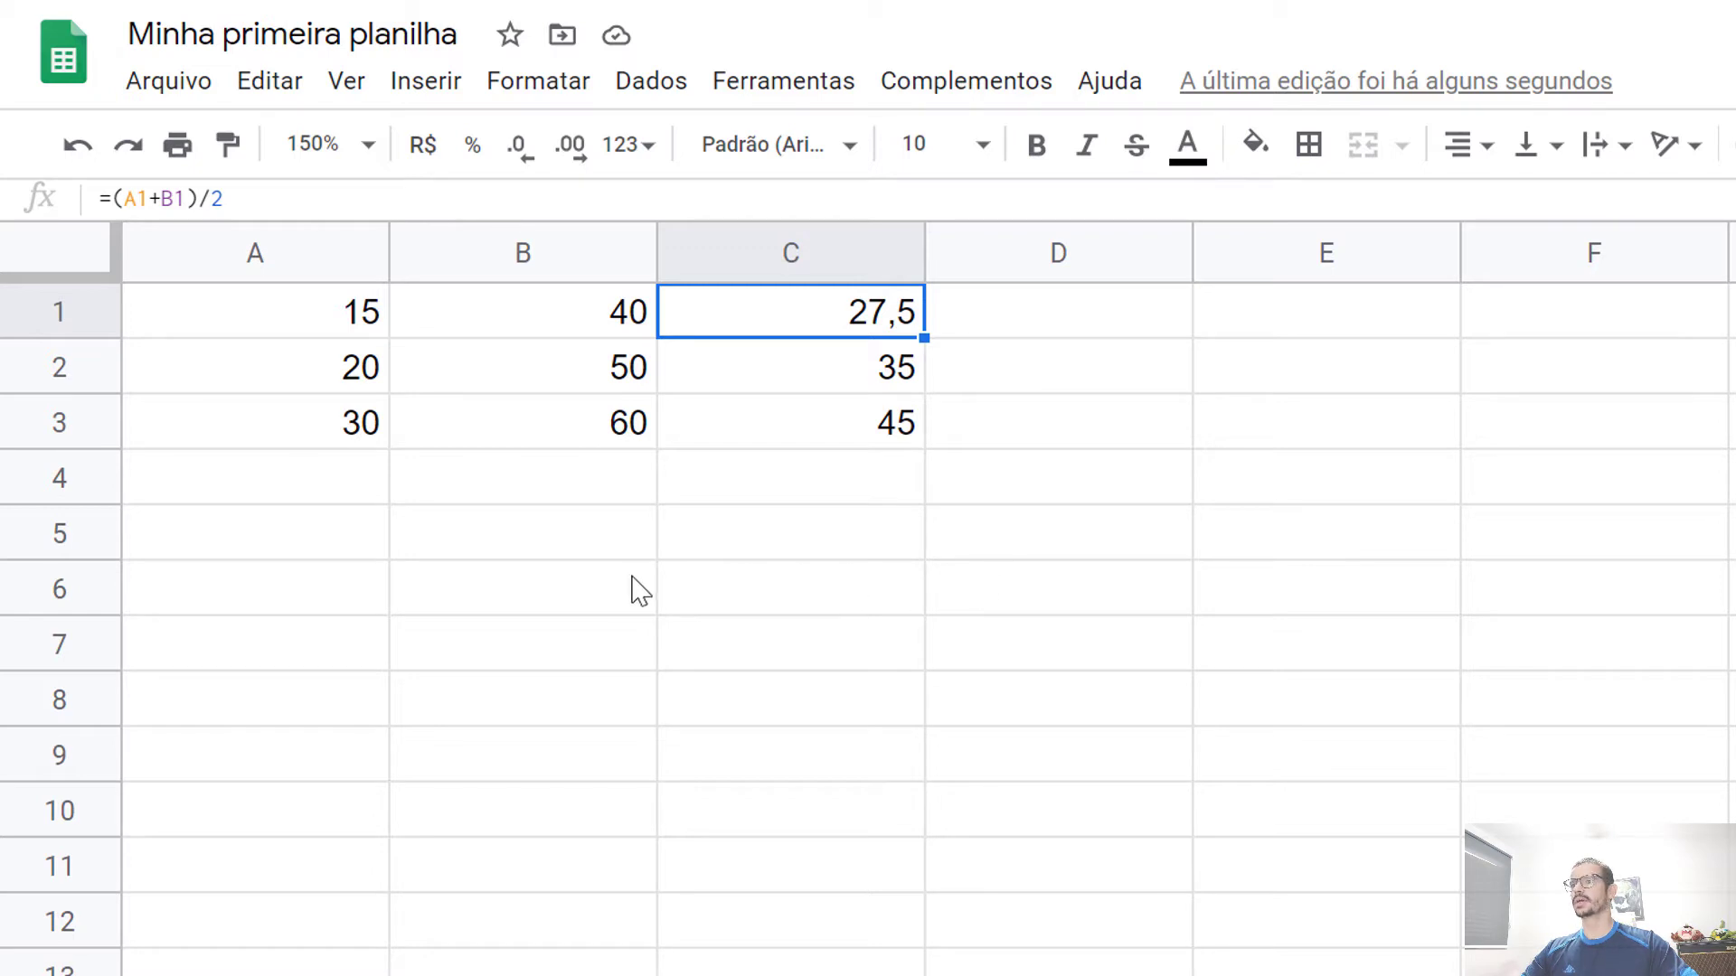
Clear all contents of the range A1:C3
click(344, 328)
shift+click(868, 443)
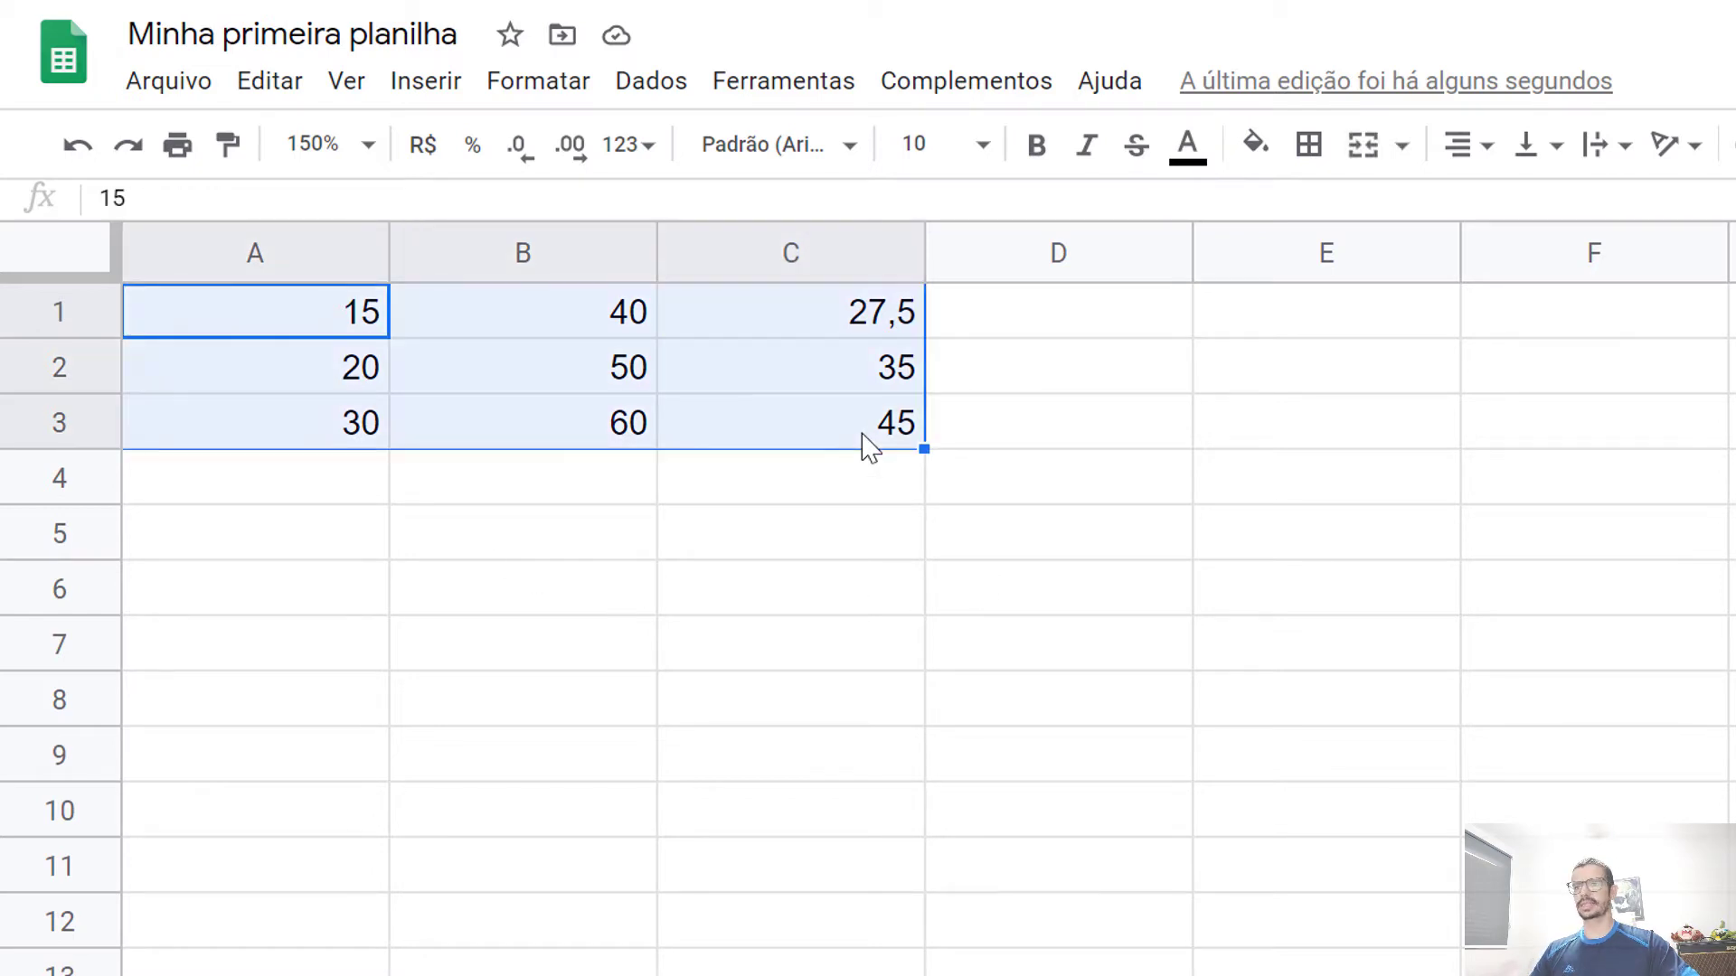
key(Delete)
key(Up)
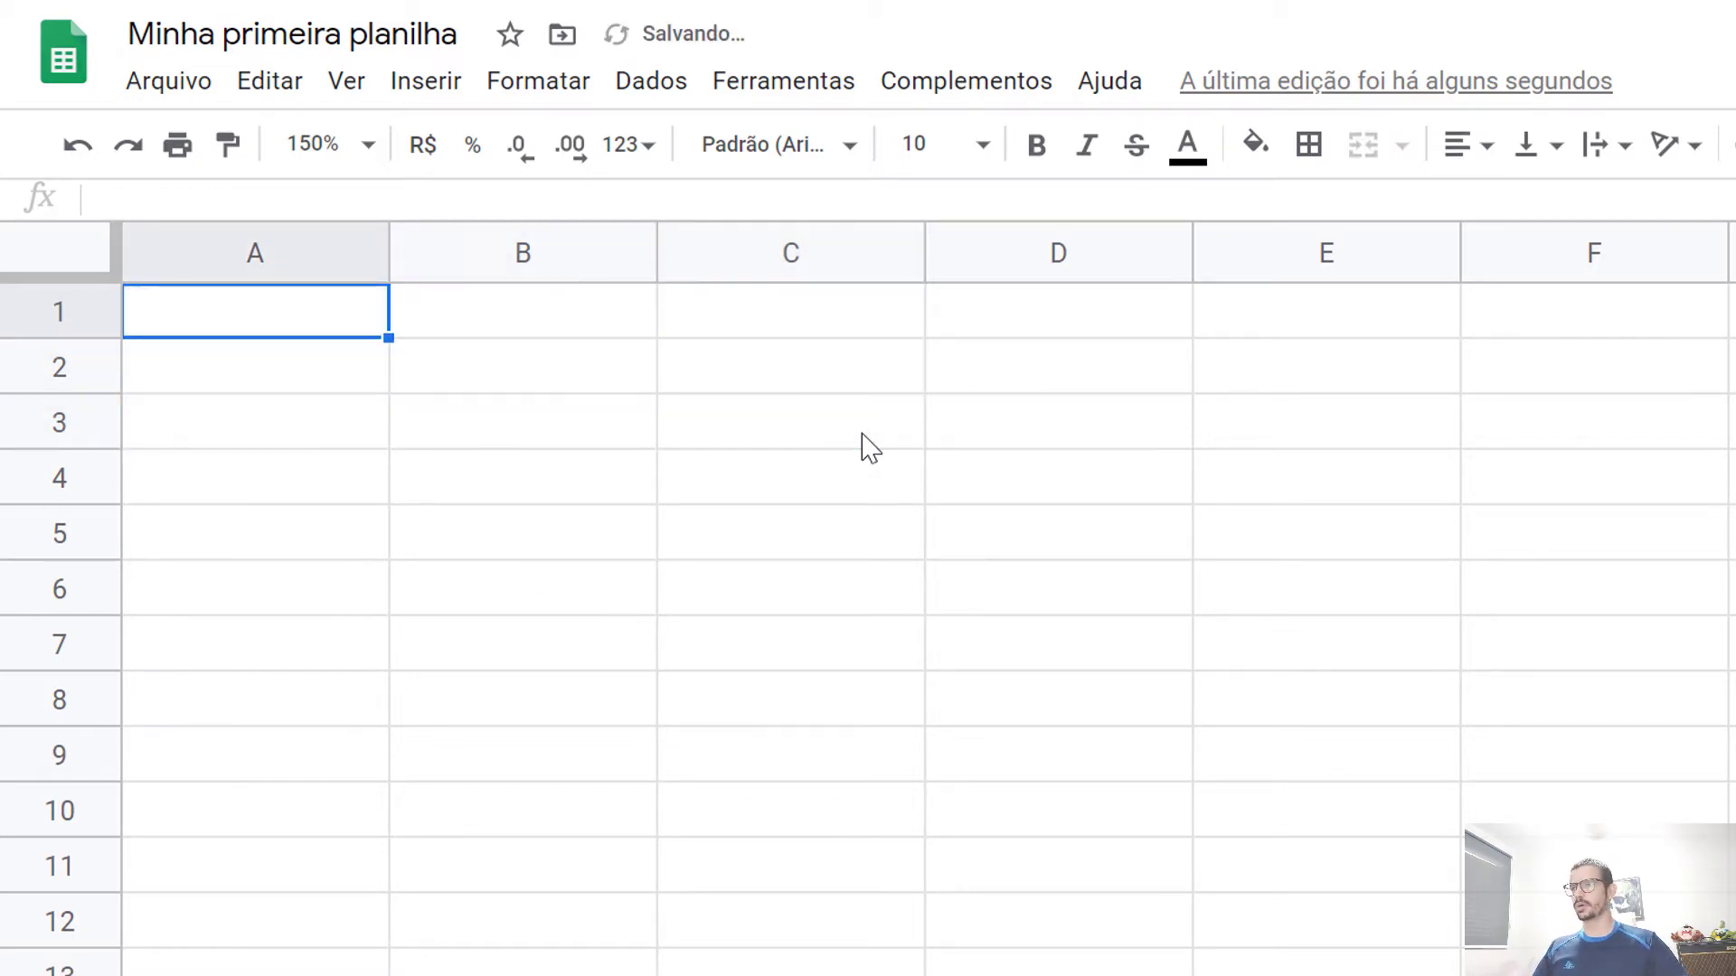
Enter the column headings Real in cell A1 and Dólar in cell B1
text(Real)
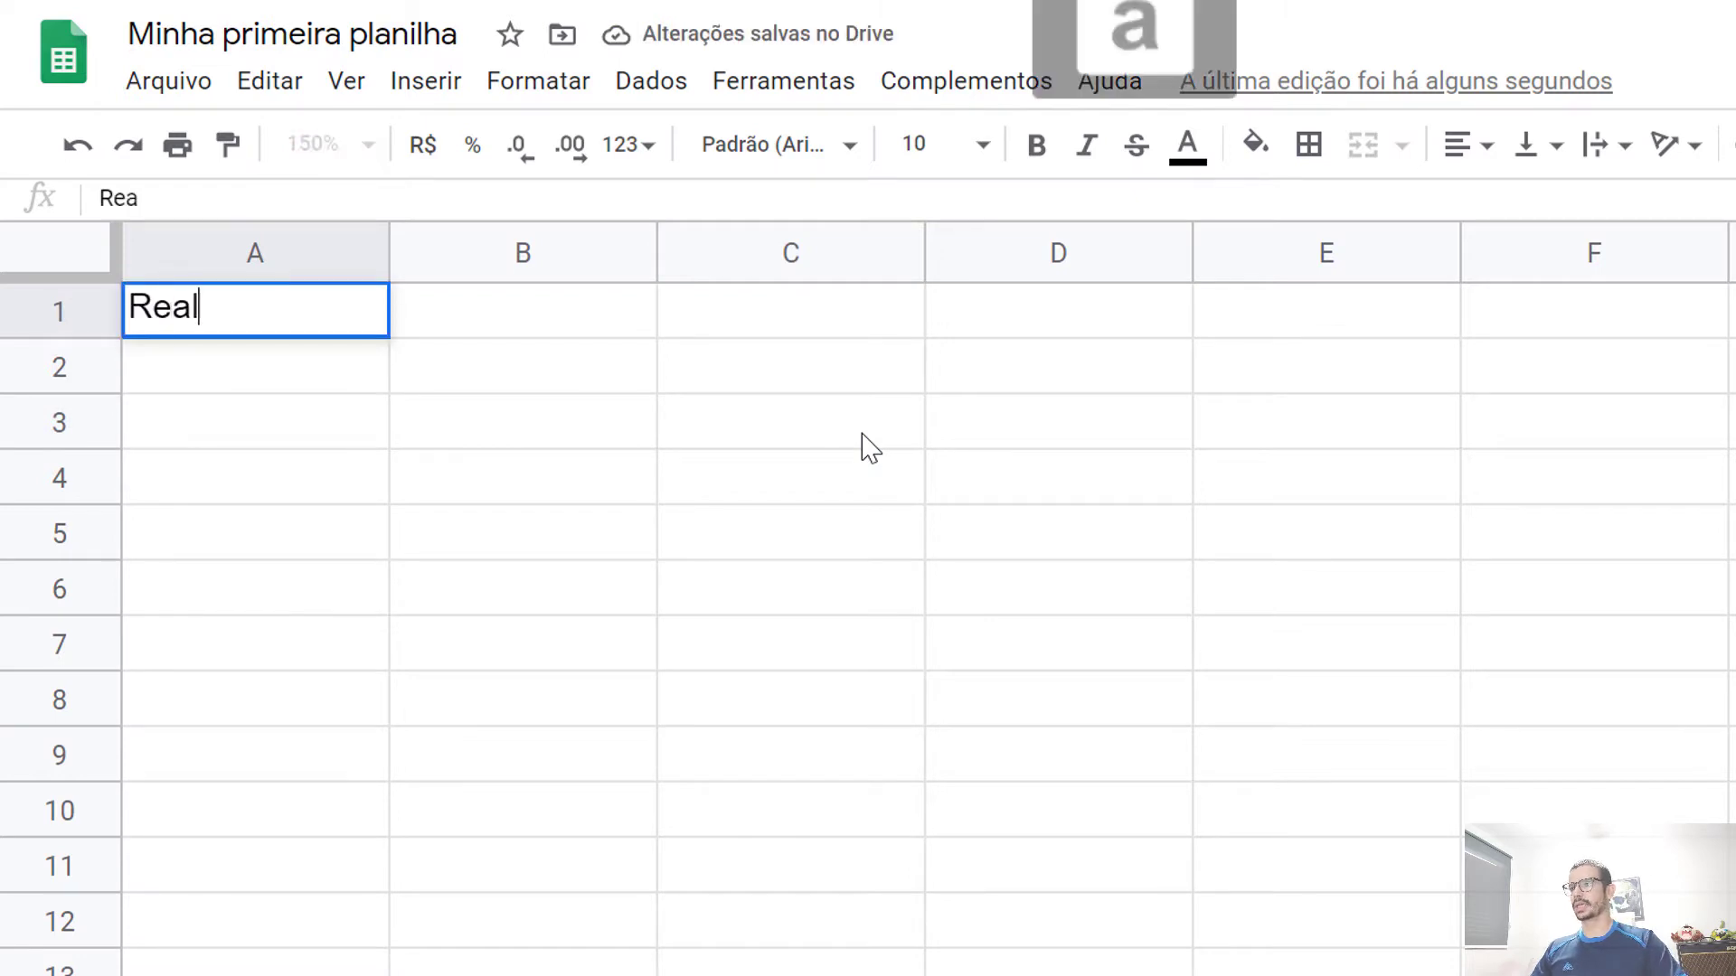
key(Tab)
text(D)
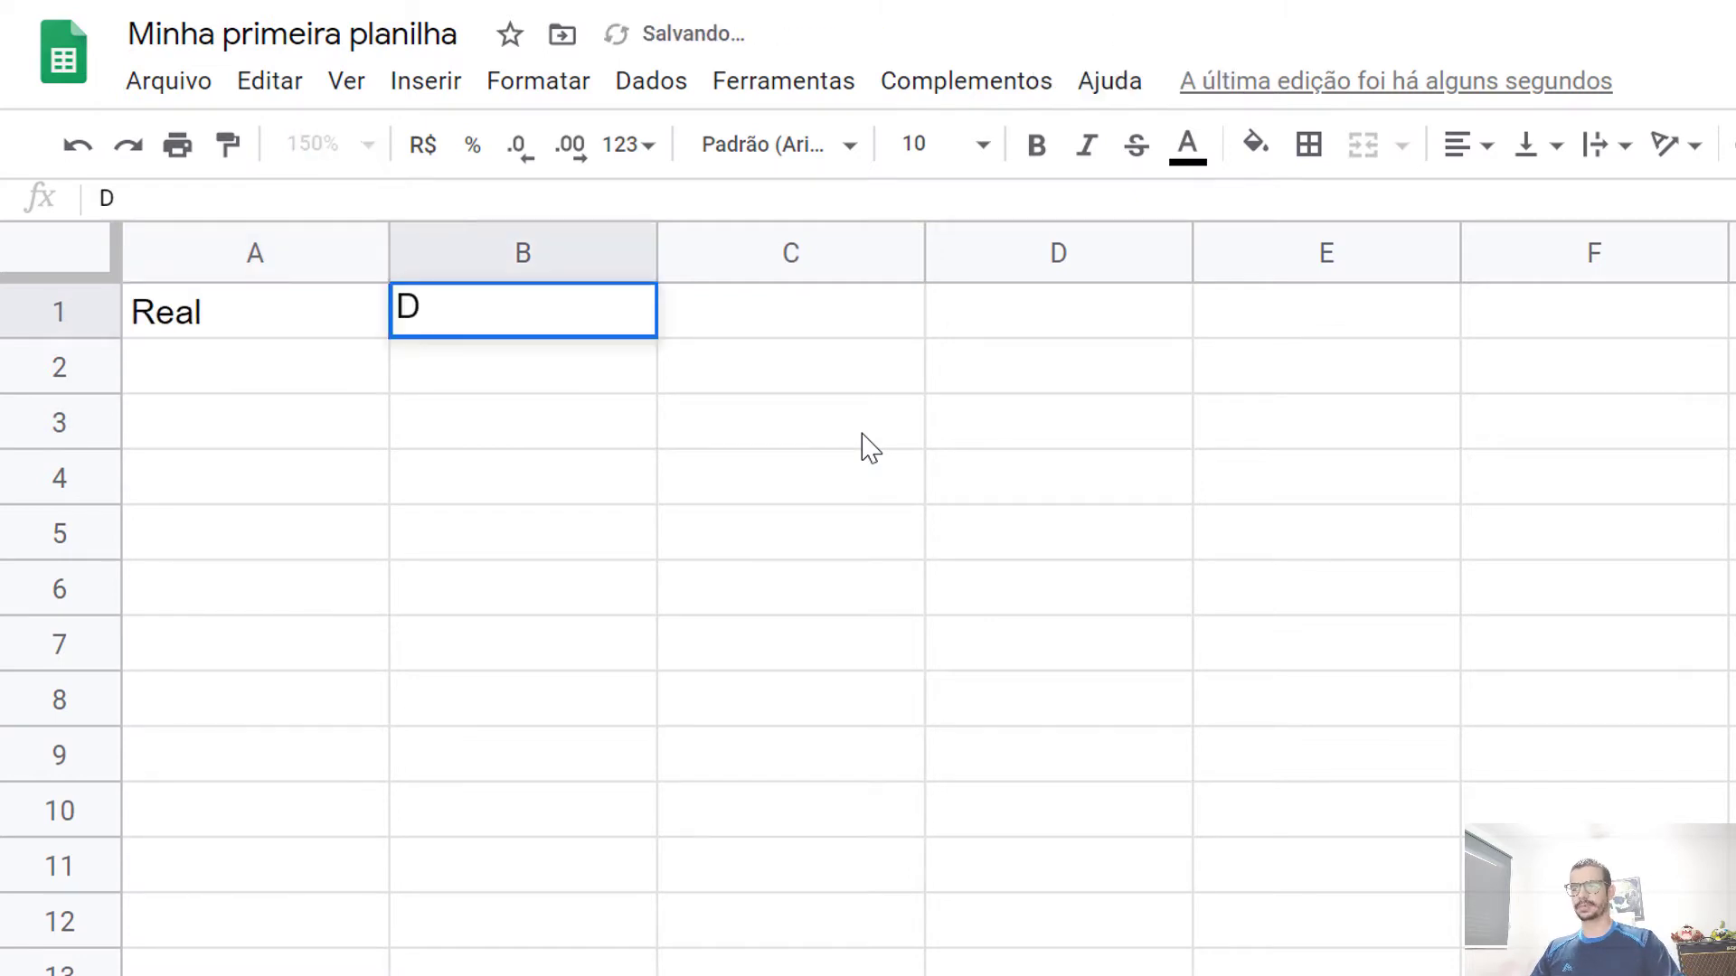
text(ólar)
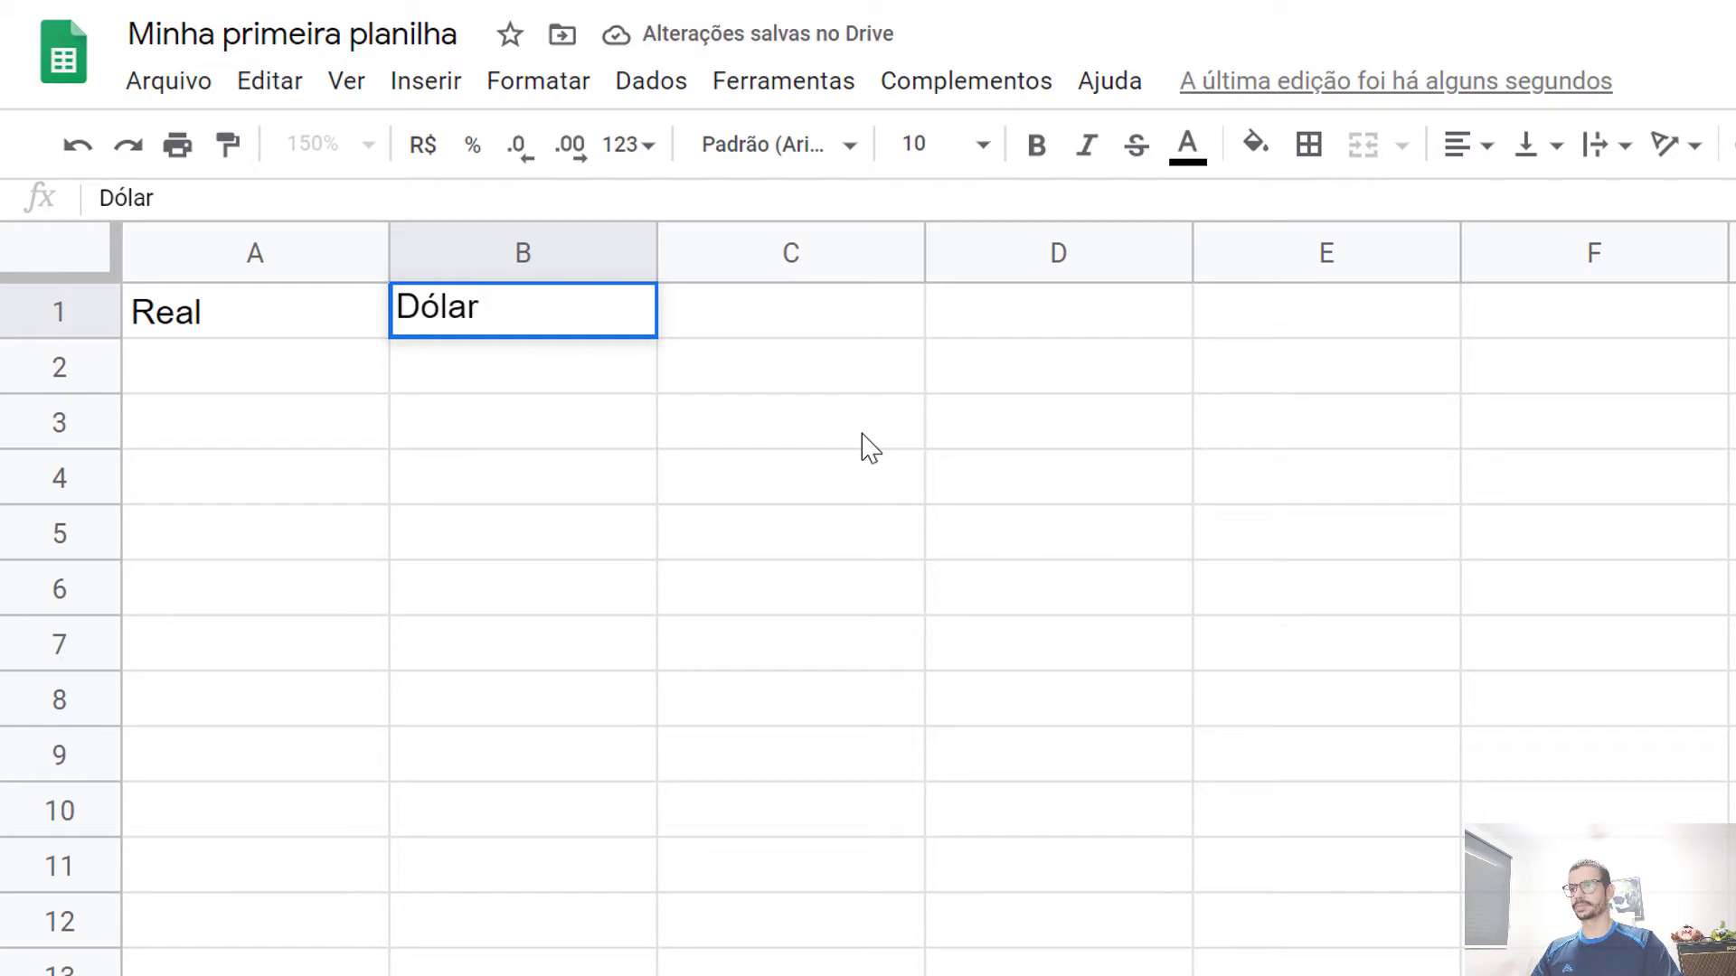
key(Return)
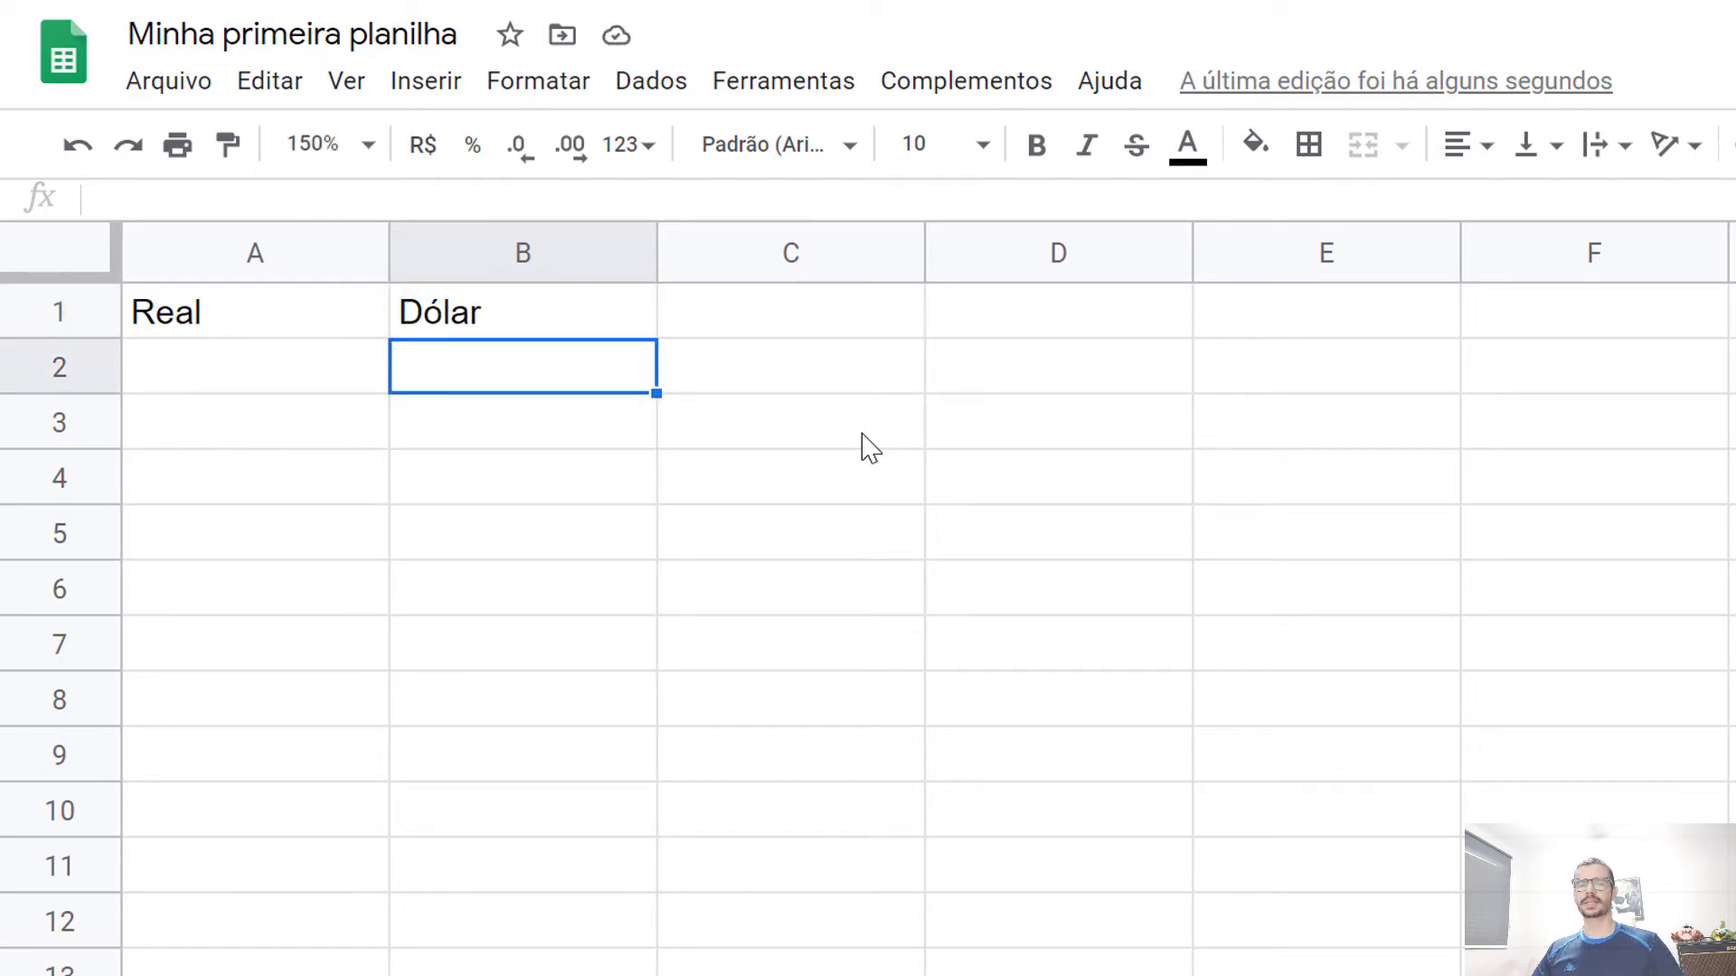
Label cell D1 as Cotação and enter the exchange rate 5,15 in cell E1
key(Right)
key(Up)
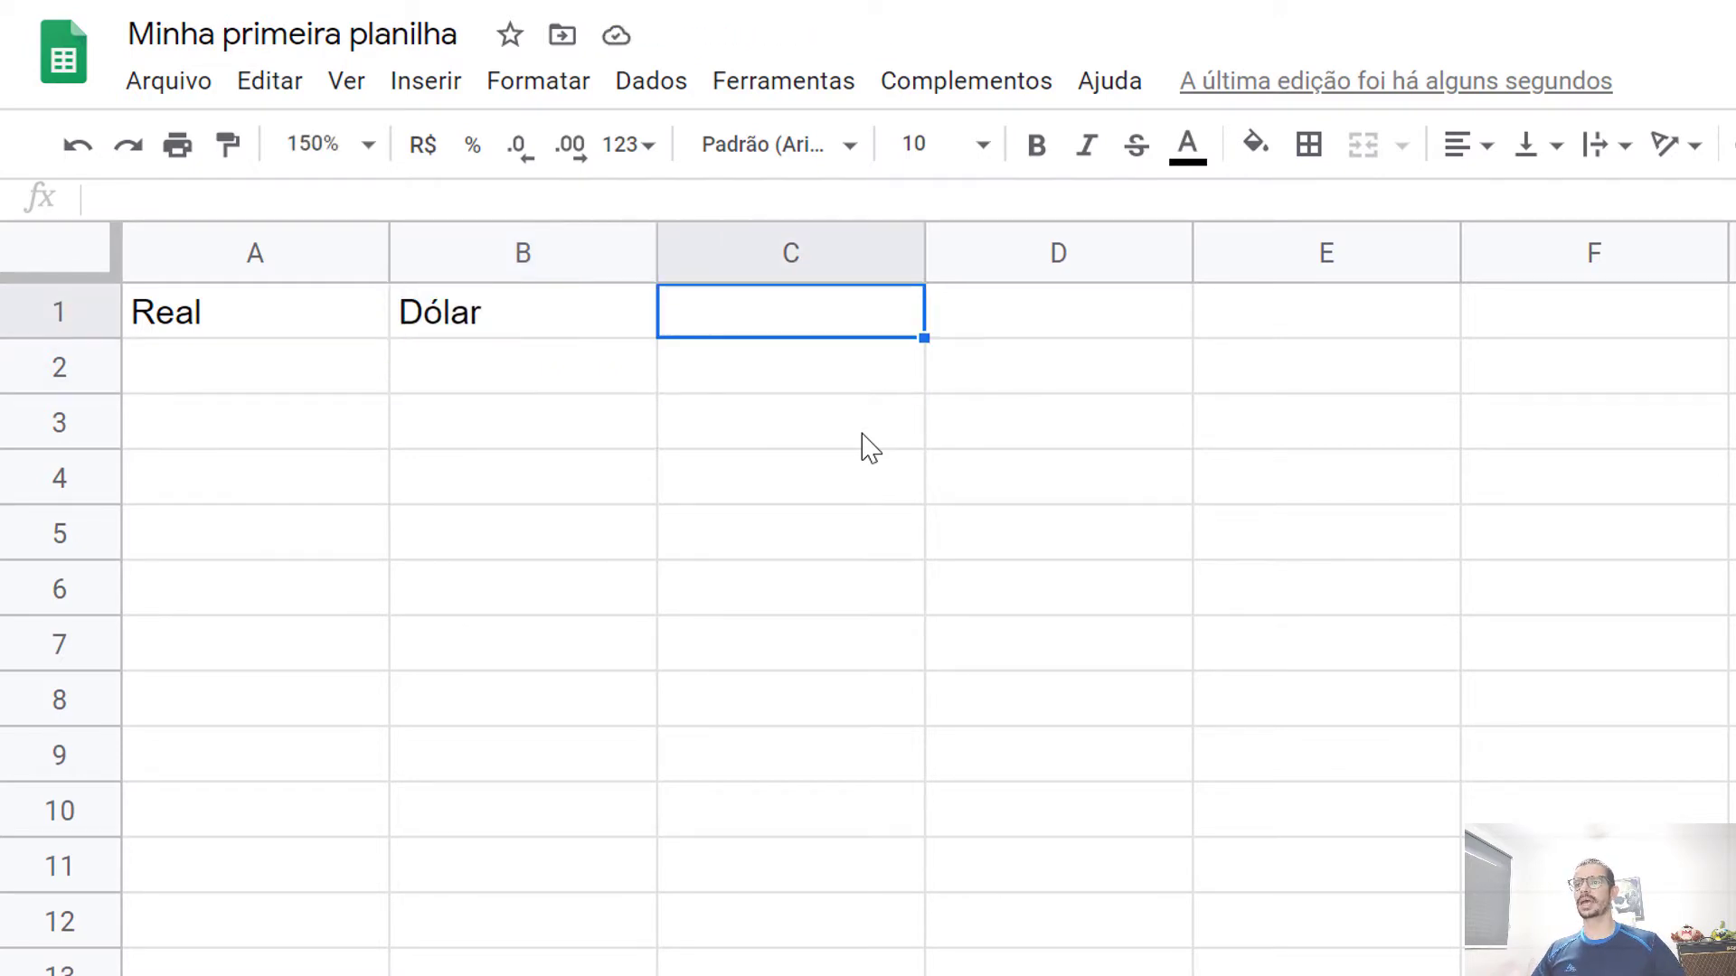
key(Right)
text(Cotação)
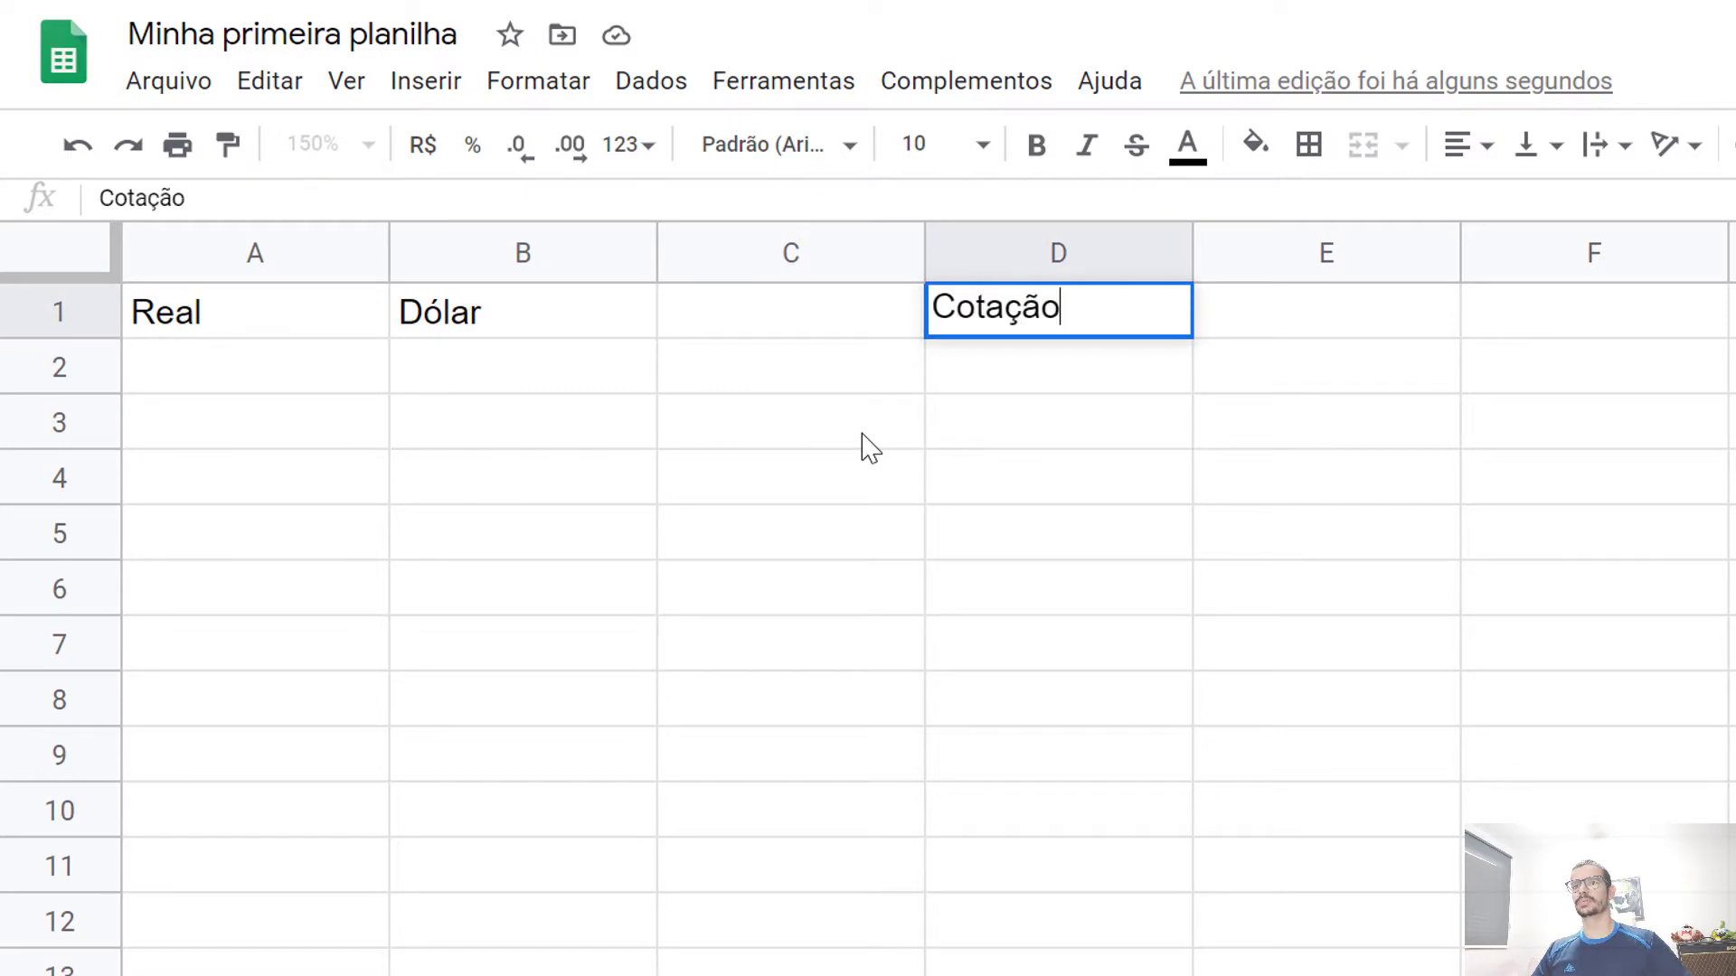
key(Tab)
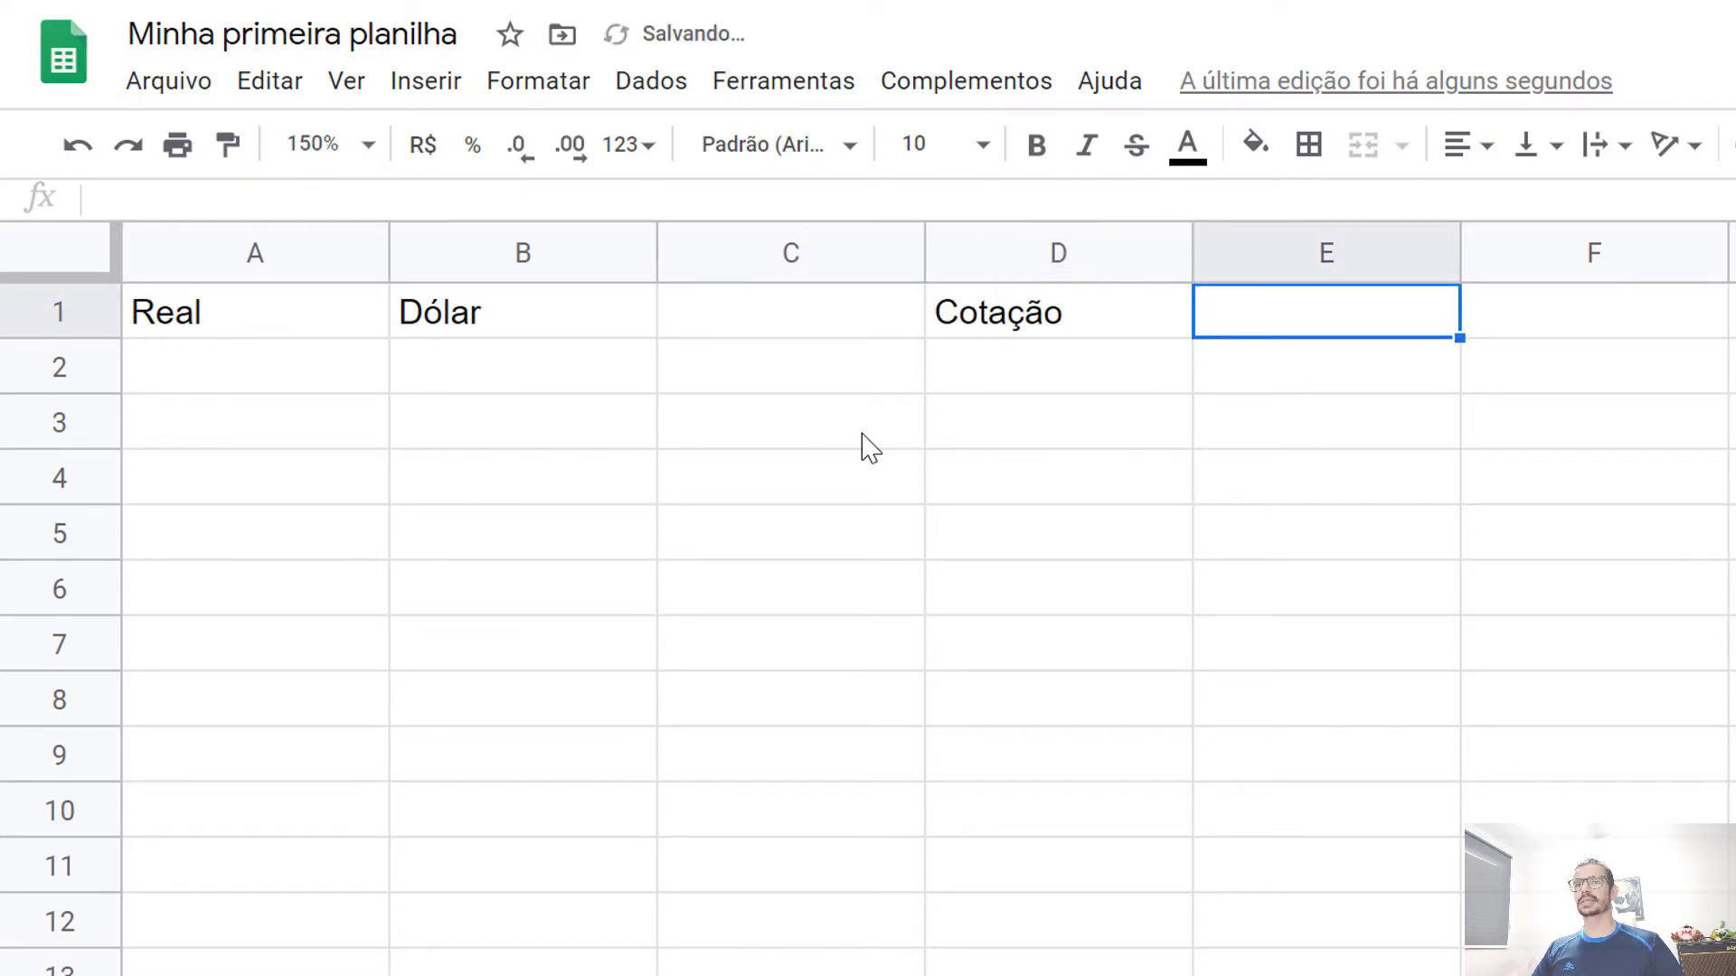
text(5)
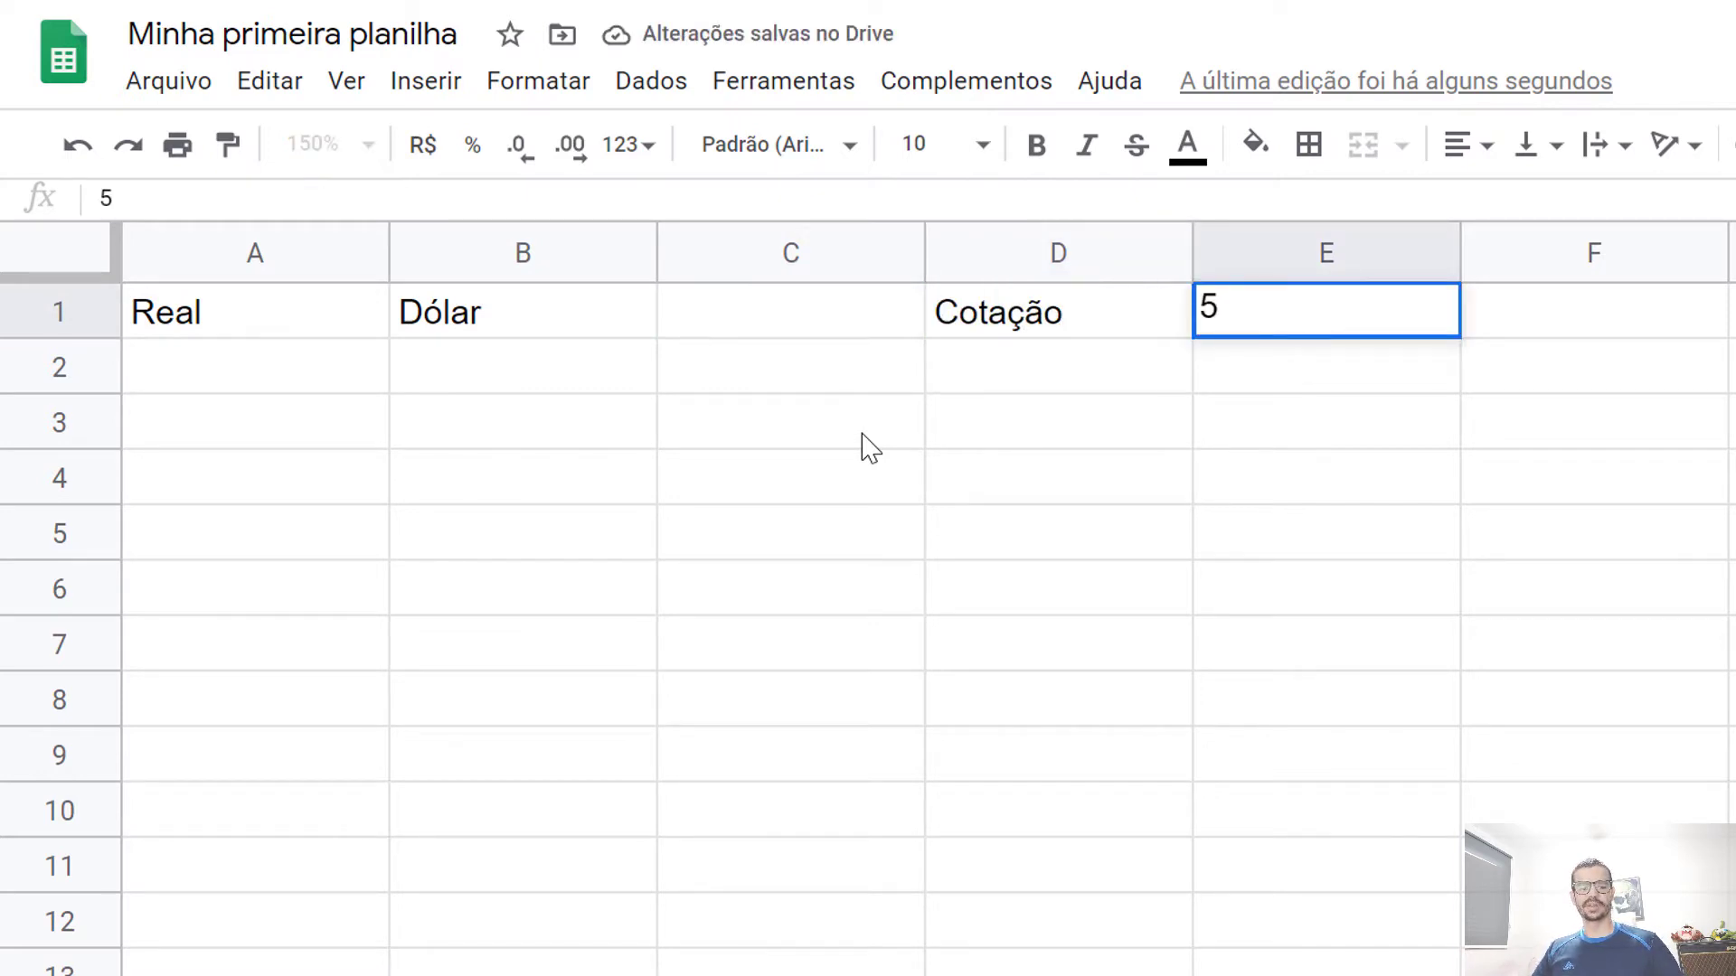
text(,15)
key(Return)
Enter 2 as the first dollar amount in cell B2
text(2)
key(Tab)
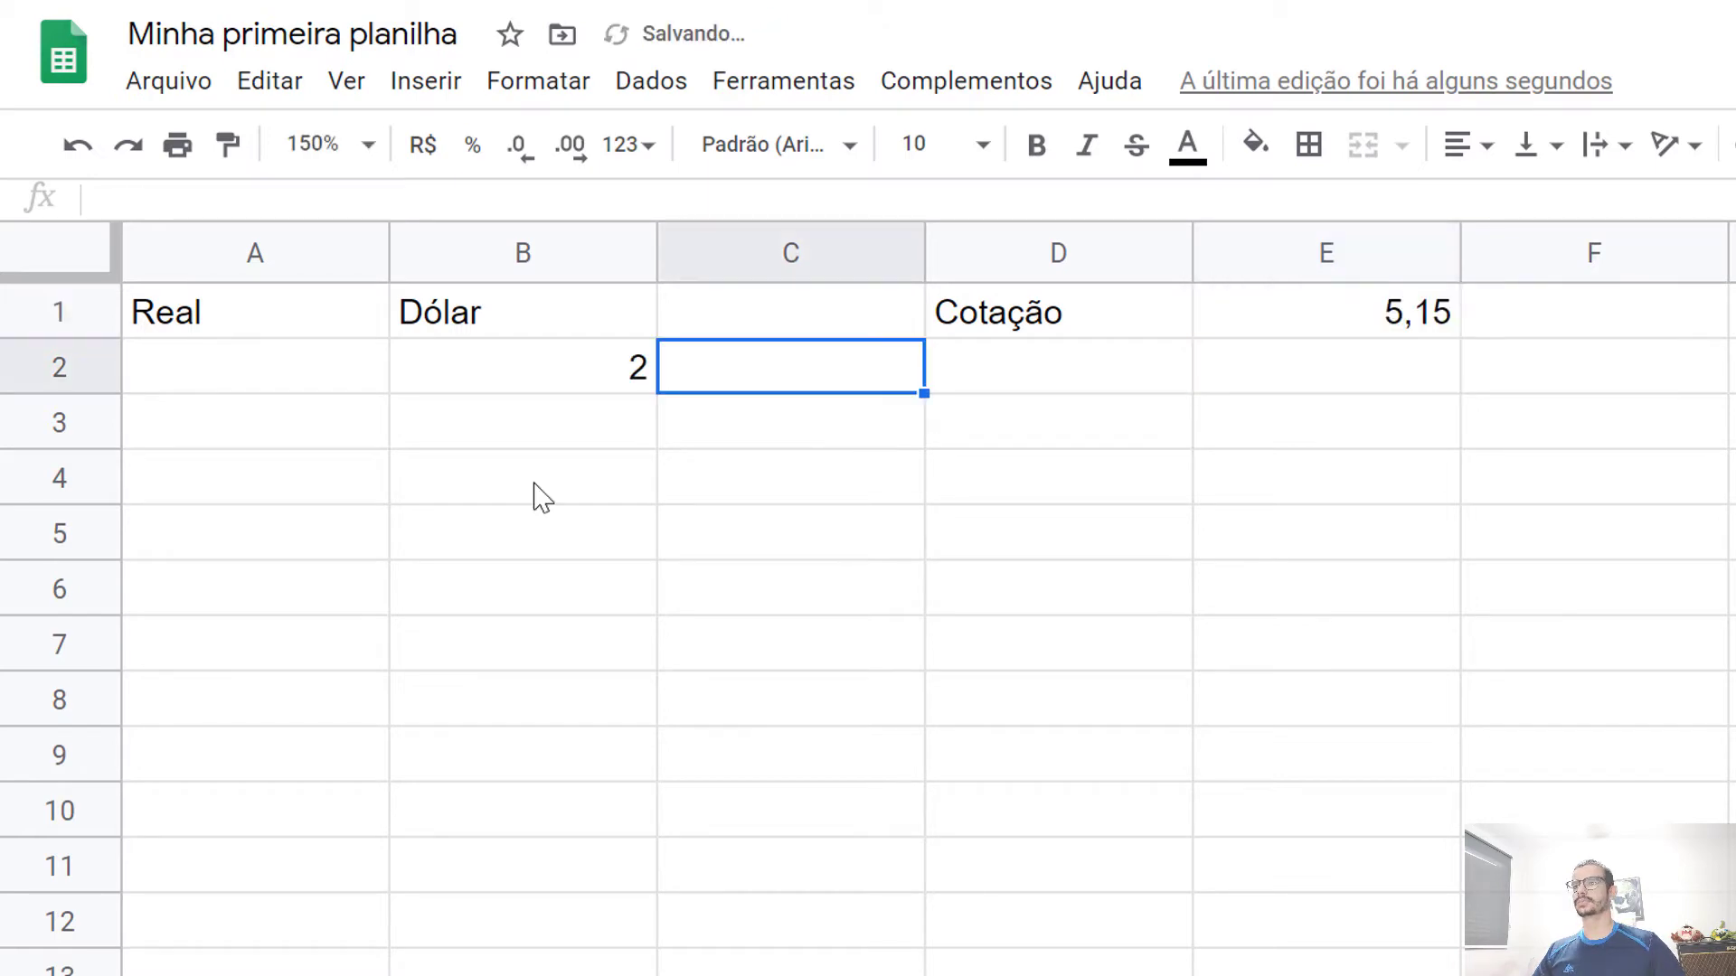
key(Left)
key(Left)
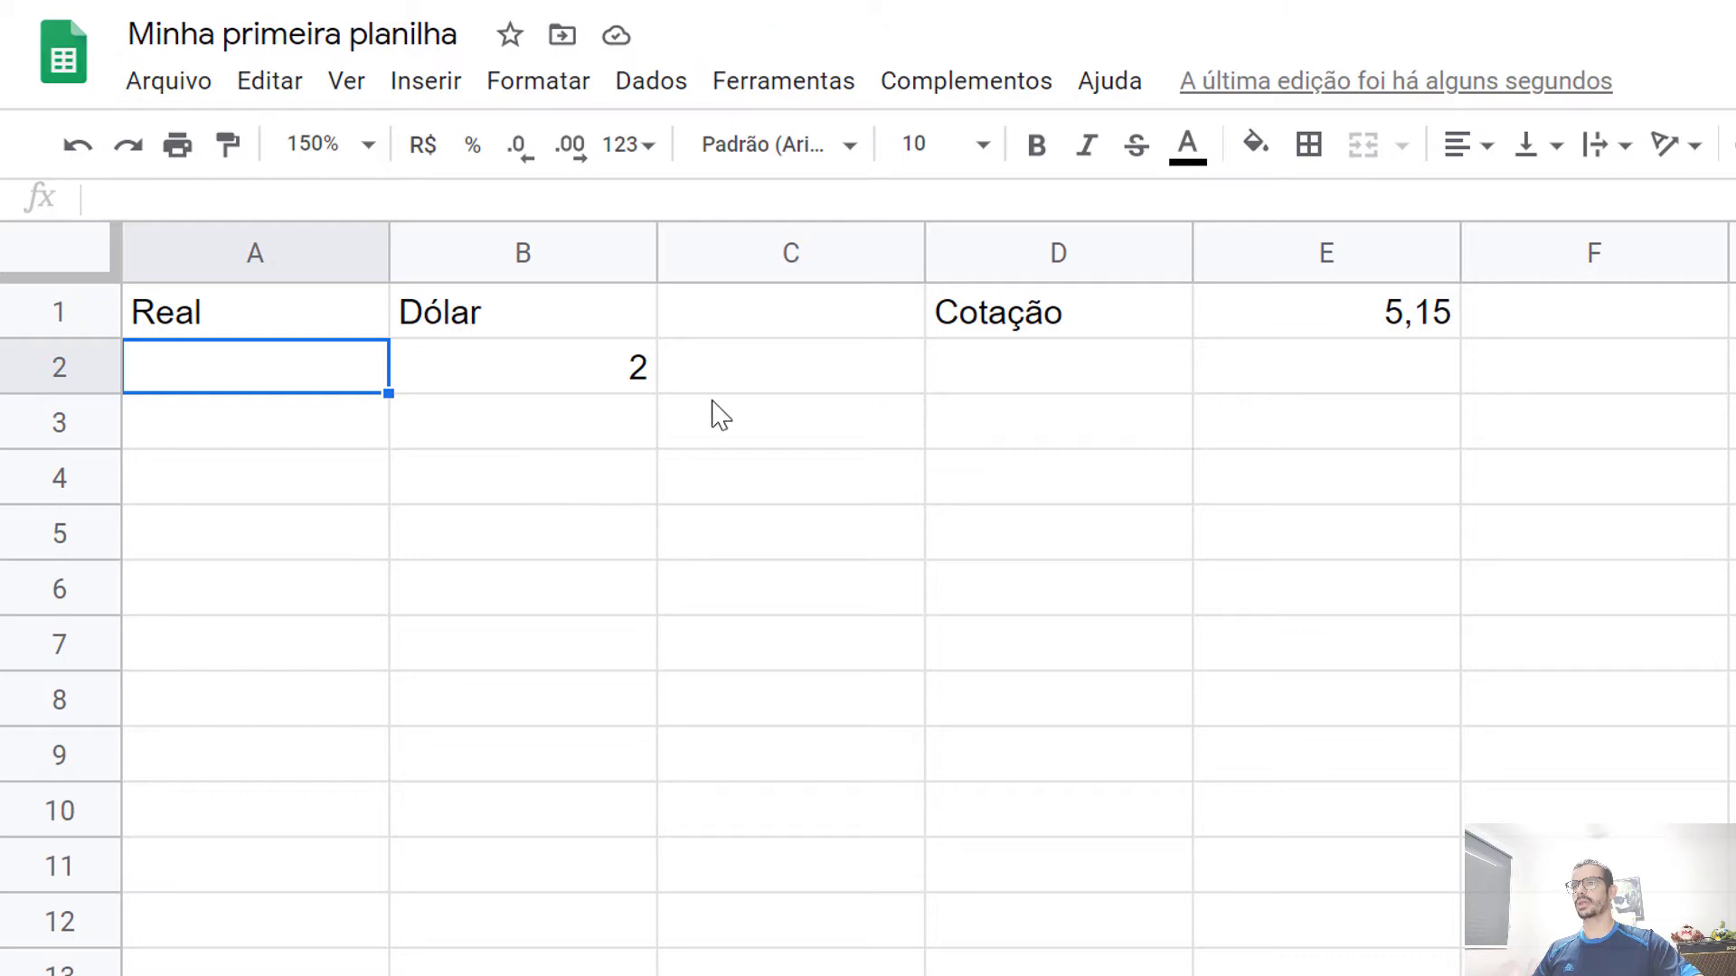
Enter the formula =B2*E1 in cell A2 to convert the dollar amount to reais using the exchange rate
click(592, 391)
ctrl+click(1335, 328)
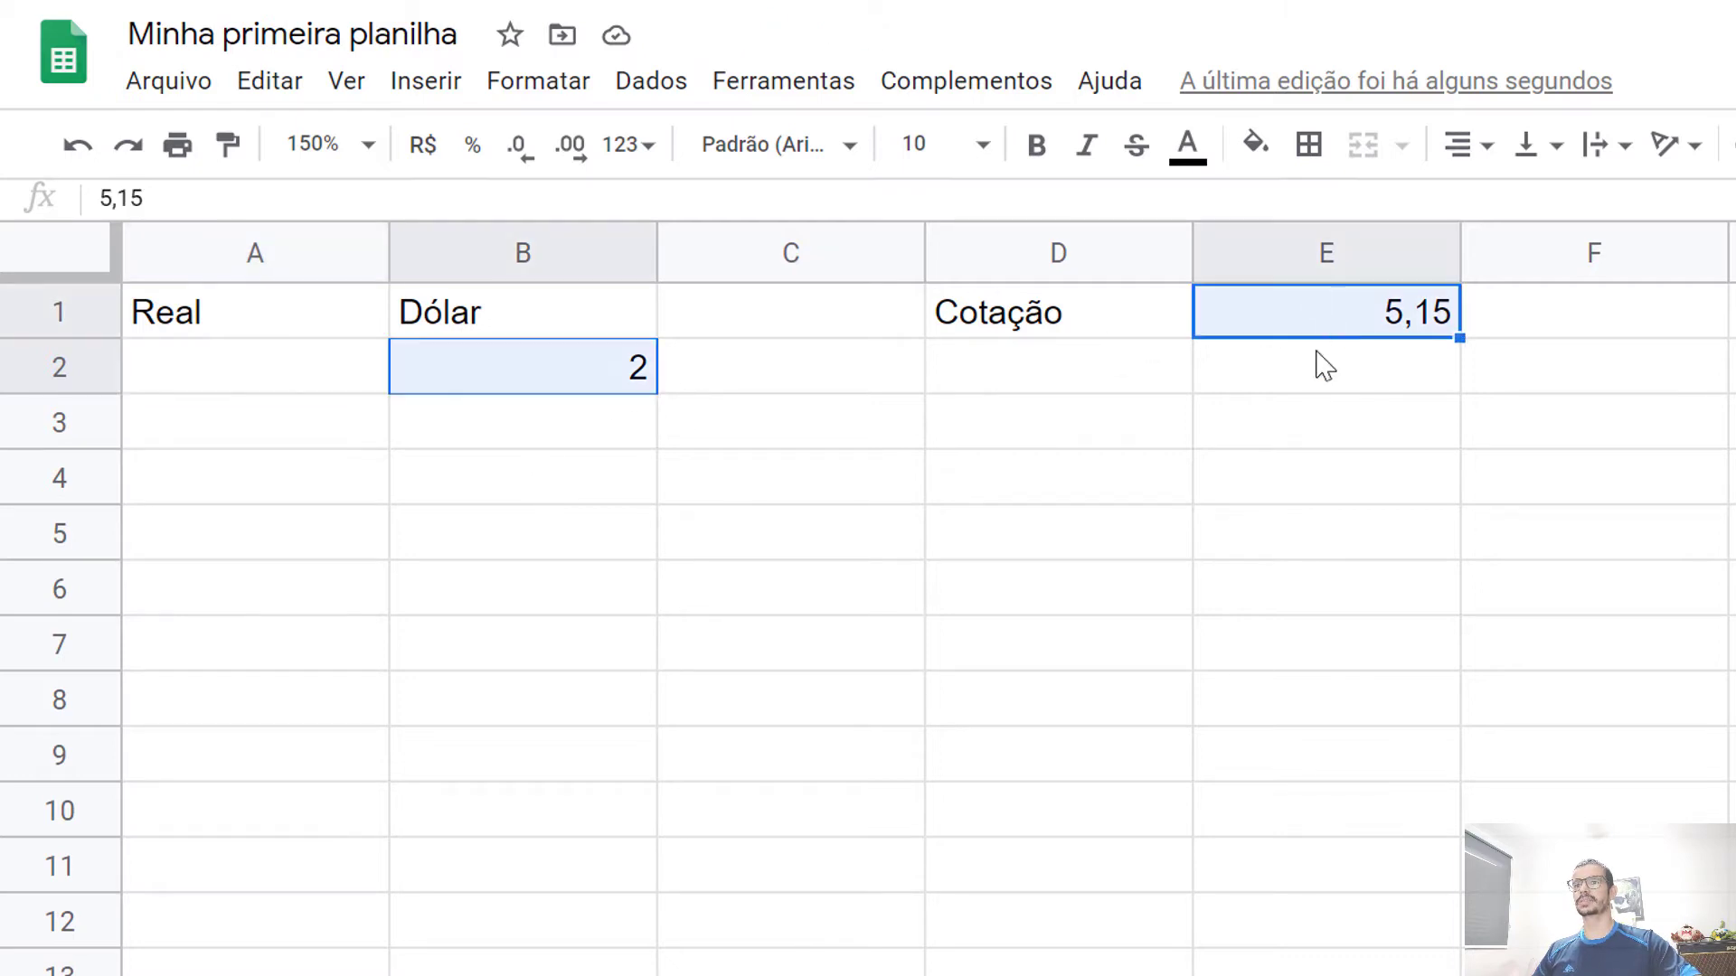
click(191, 386)
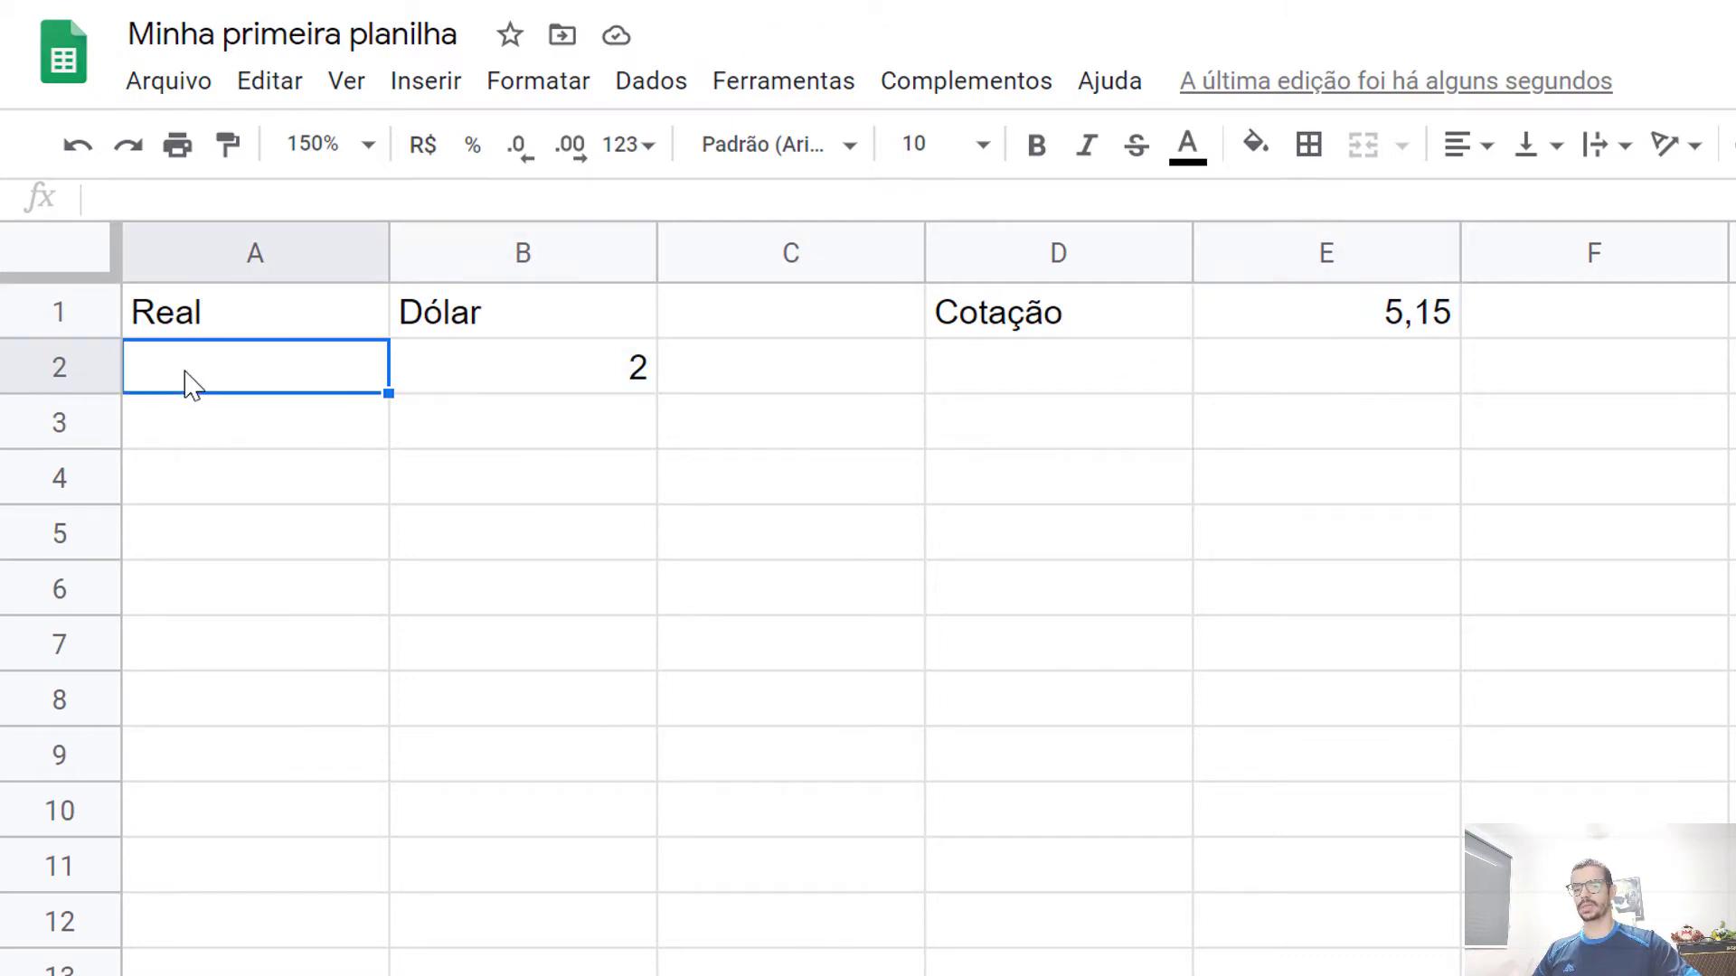
text(=)
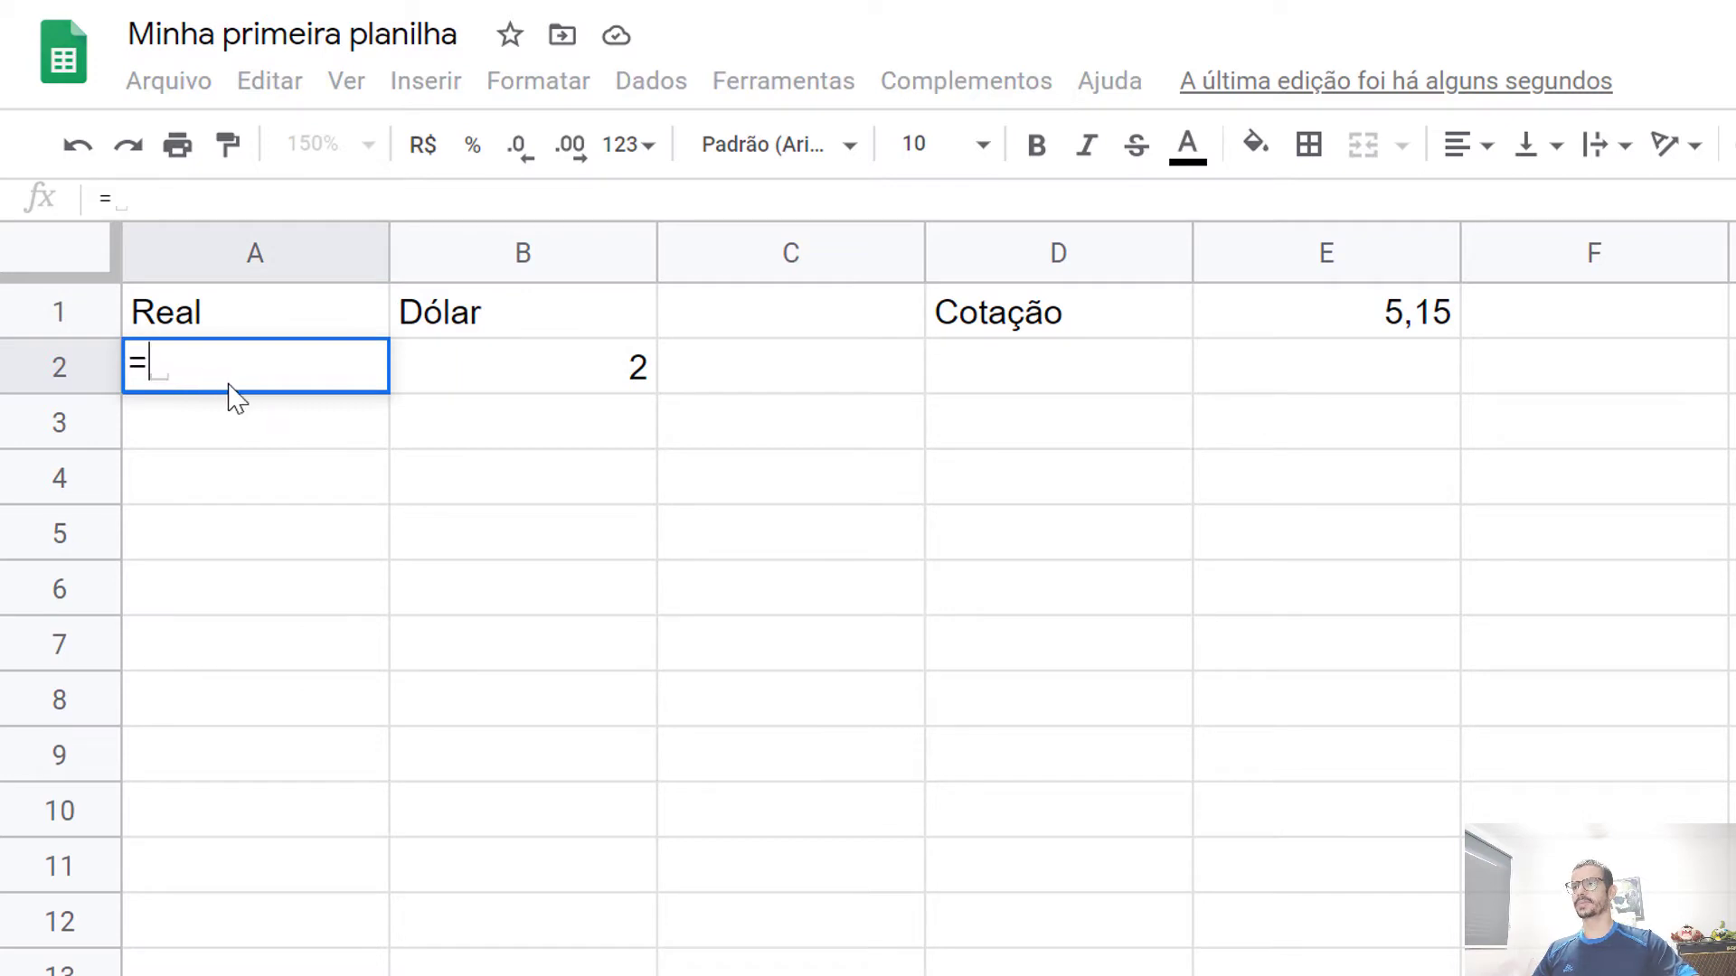
click(583, 378)
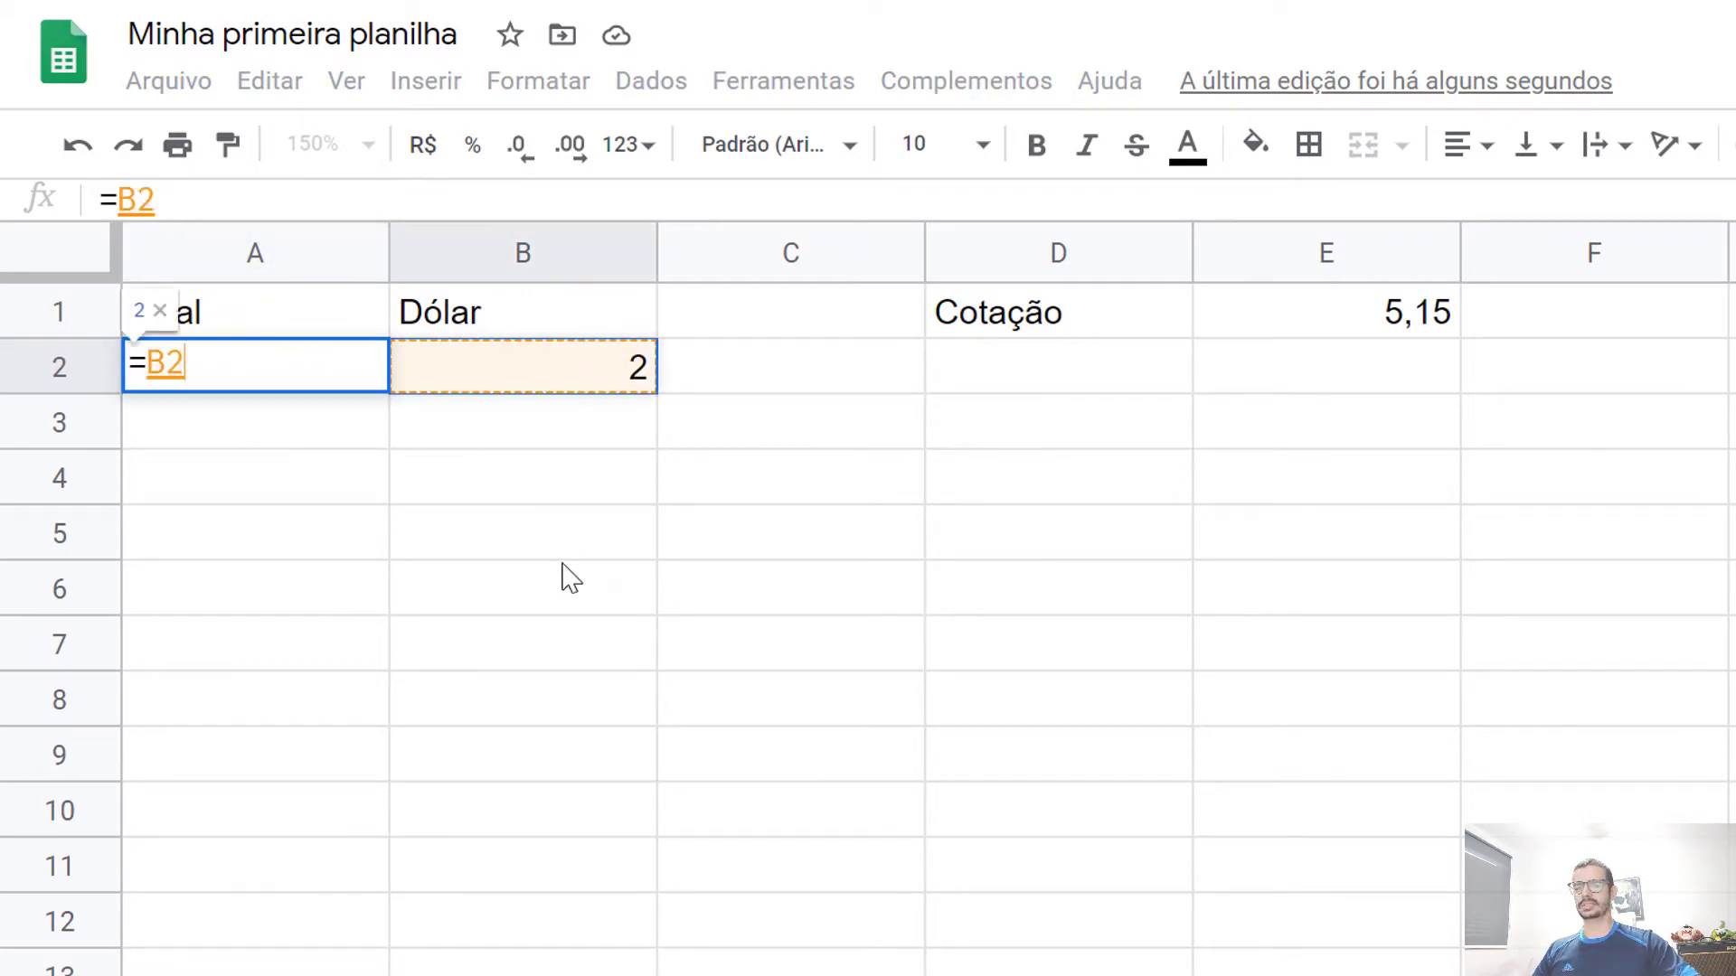
text(*)
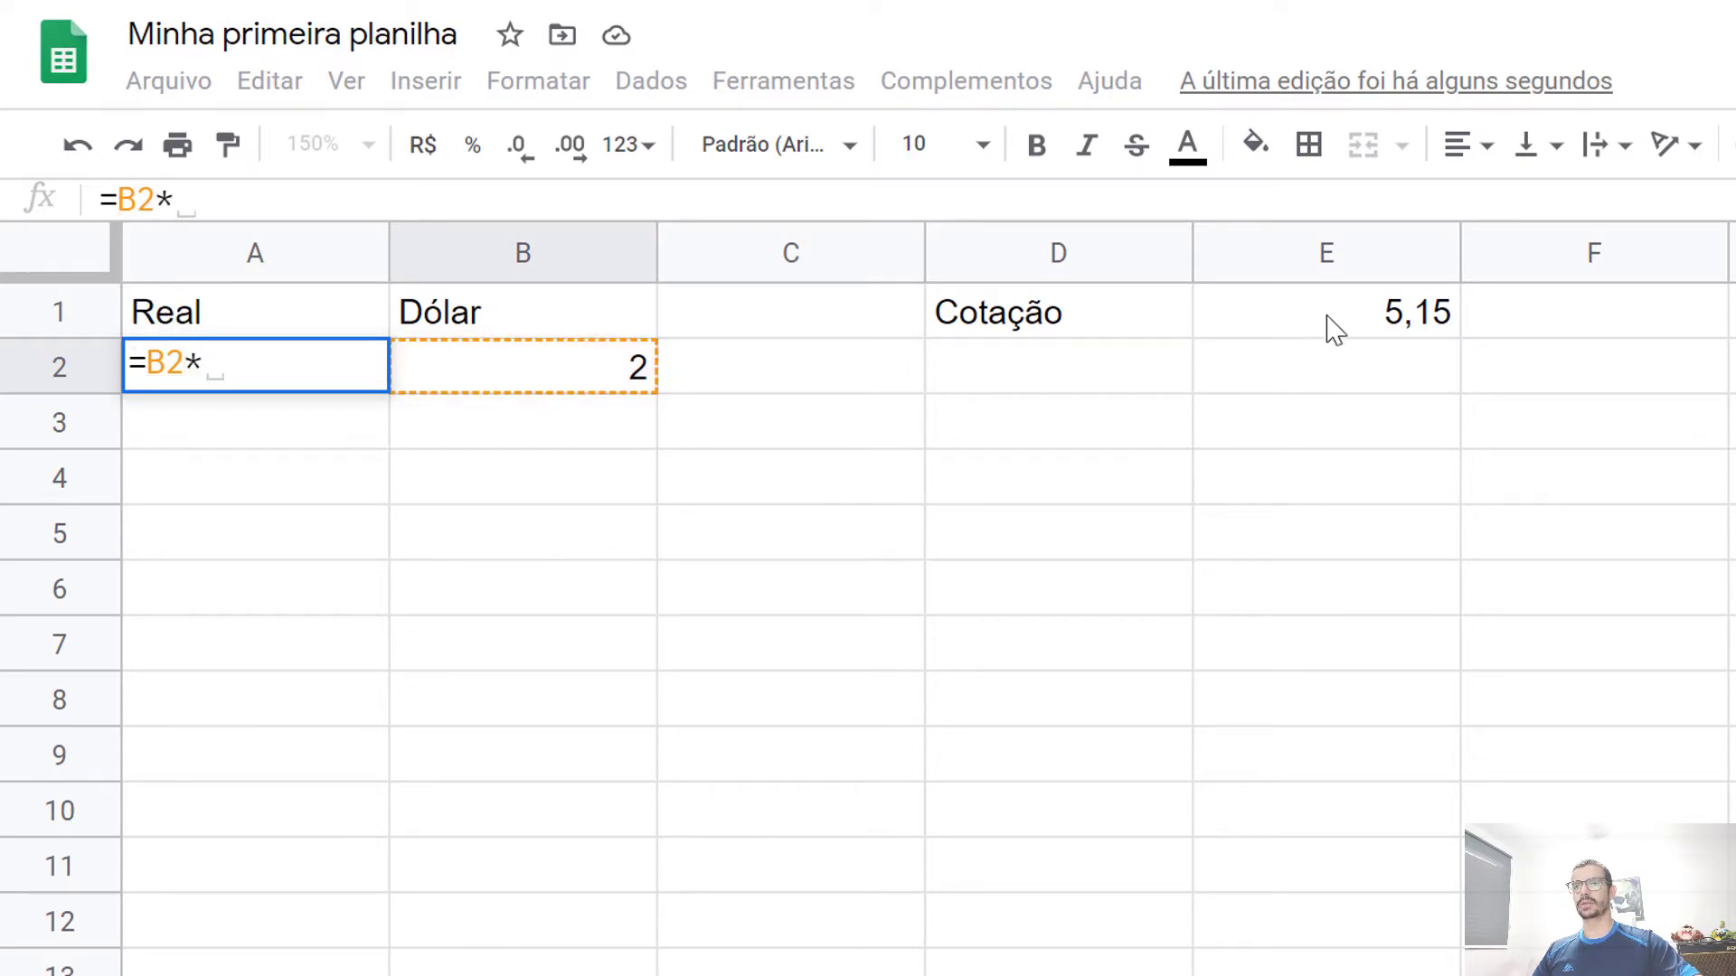
click(1331, 313)
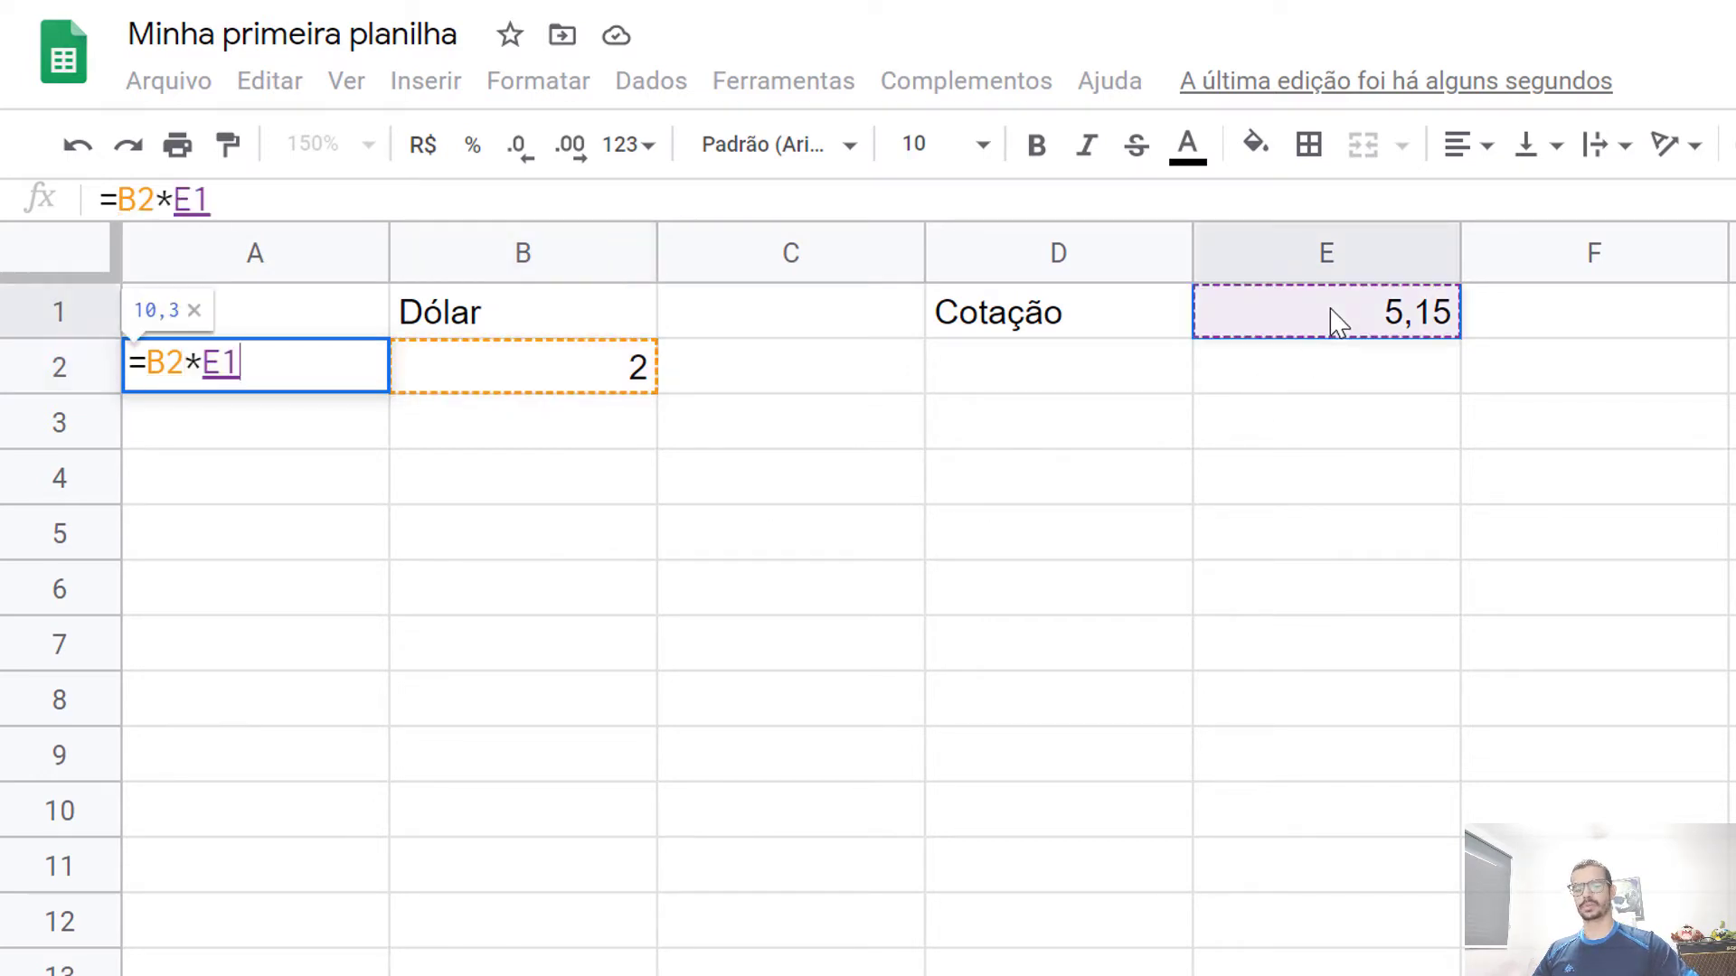
key(Return)
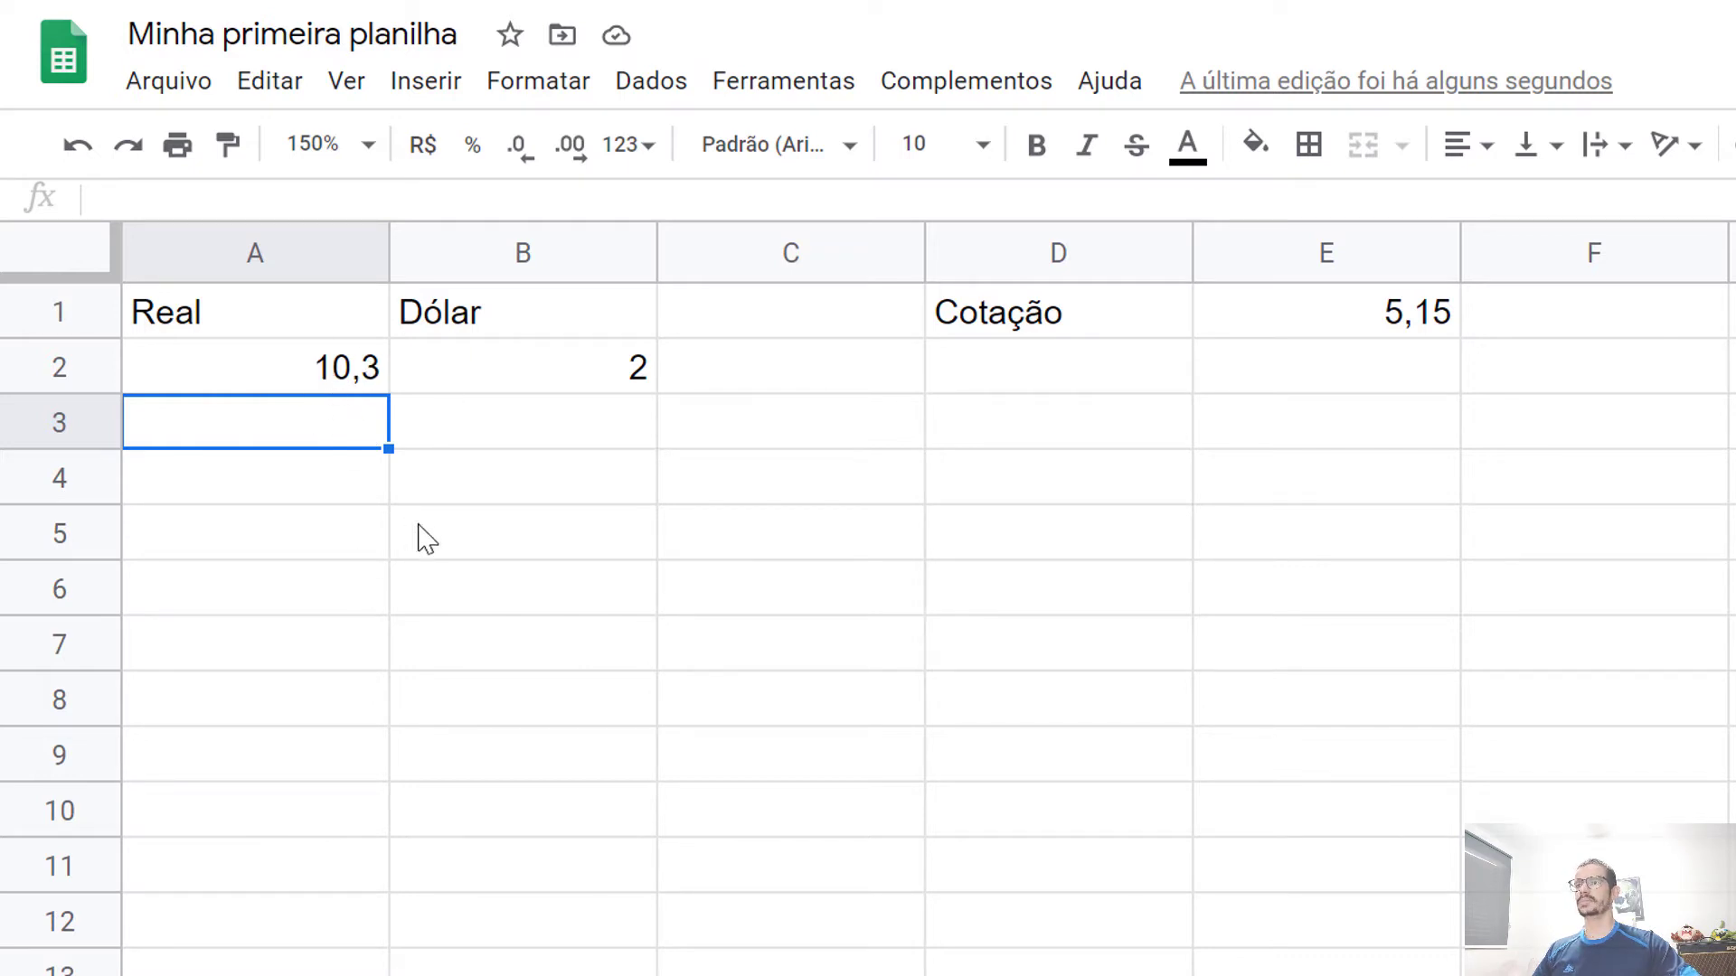
Enter the dollar amounts 4, 6 and 7 in cells B3 through B5
click(495, 445)
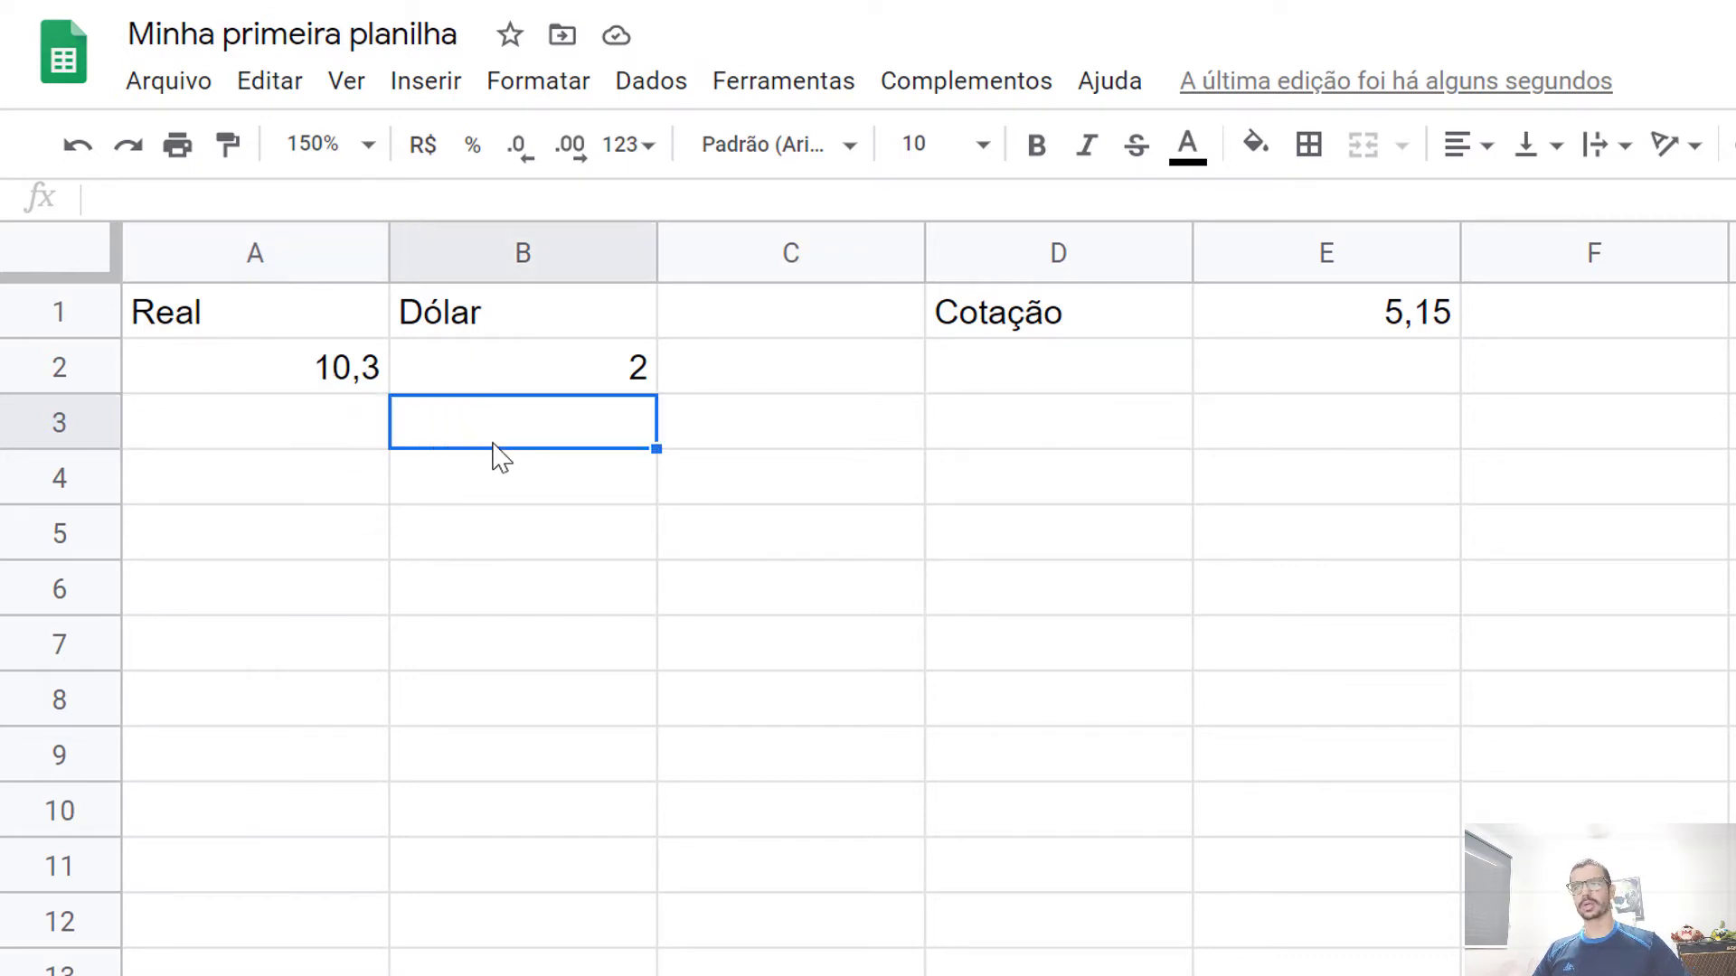
text(4)
key(Return)
text(6)
key(Return)
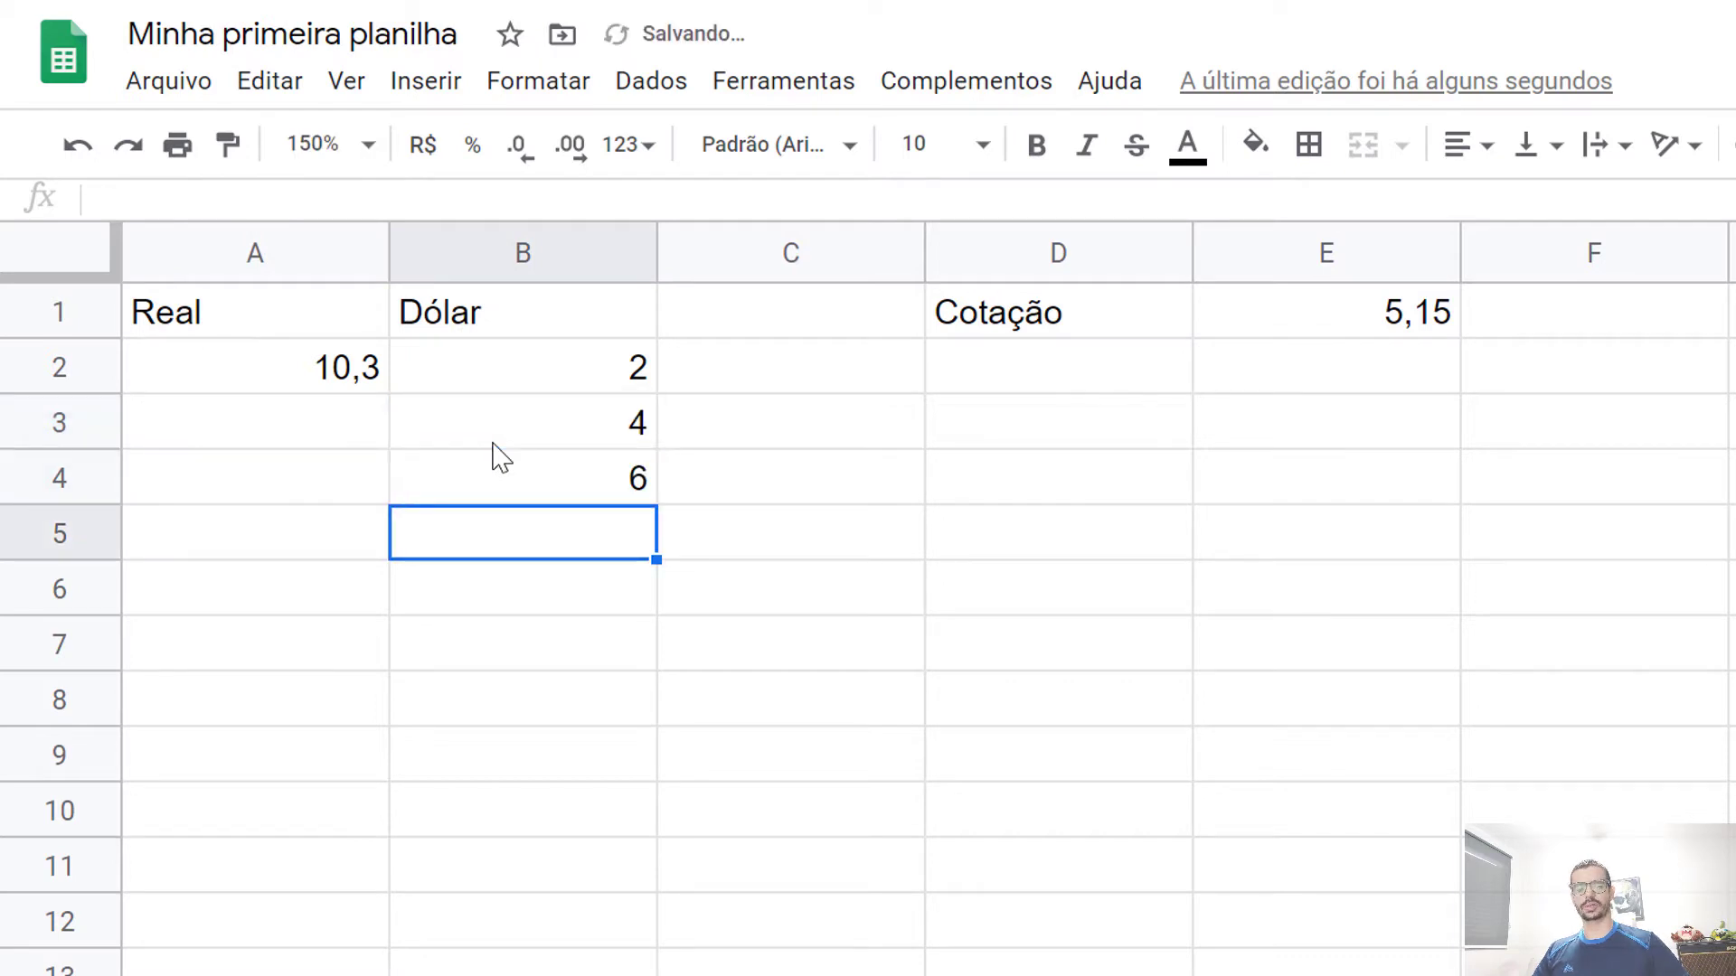
text(7)
key(Return)
Fill the conversion formula from cell A2 down through A5
key(Up)
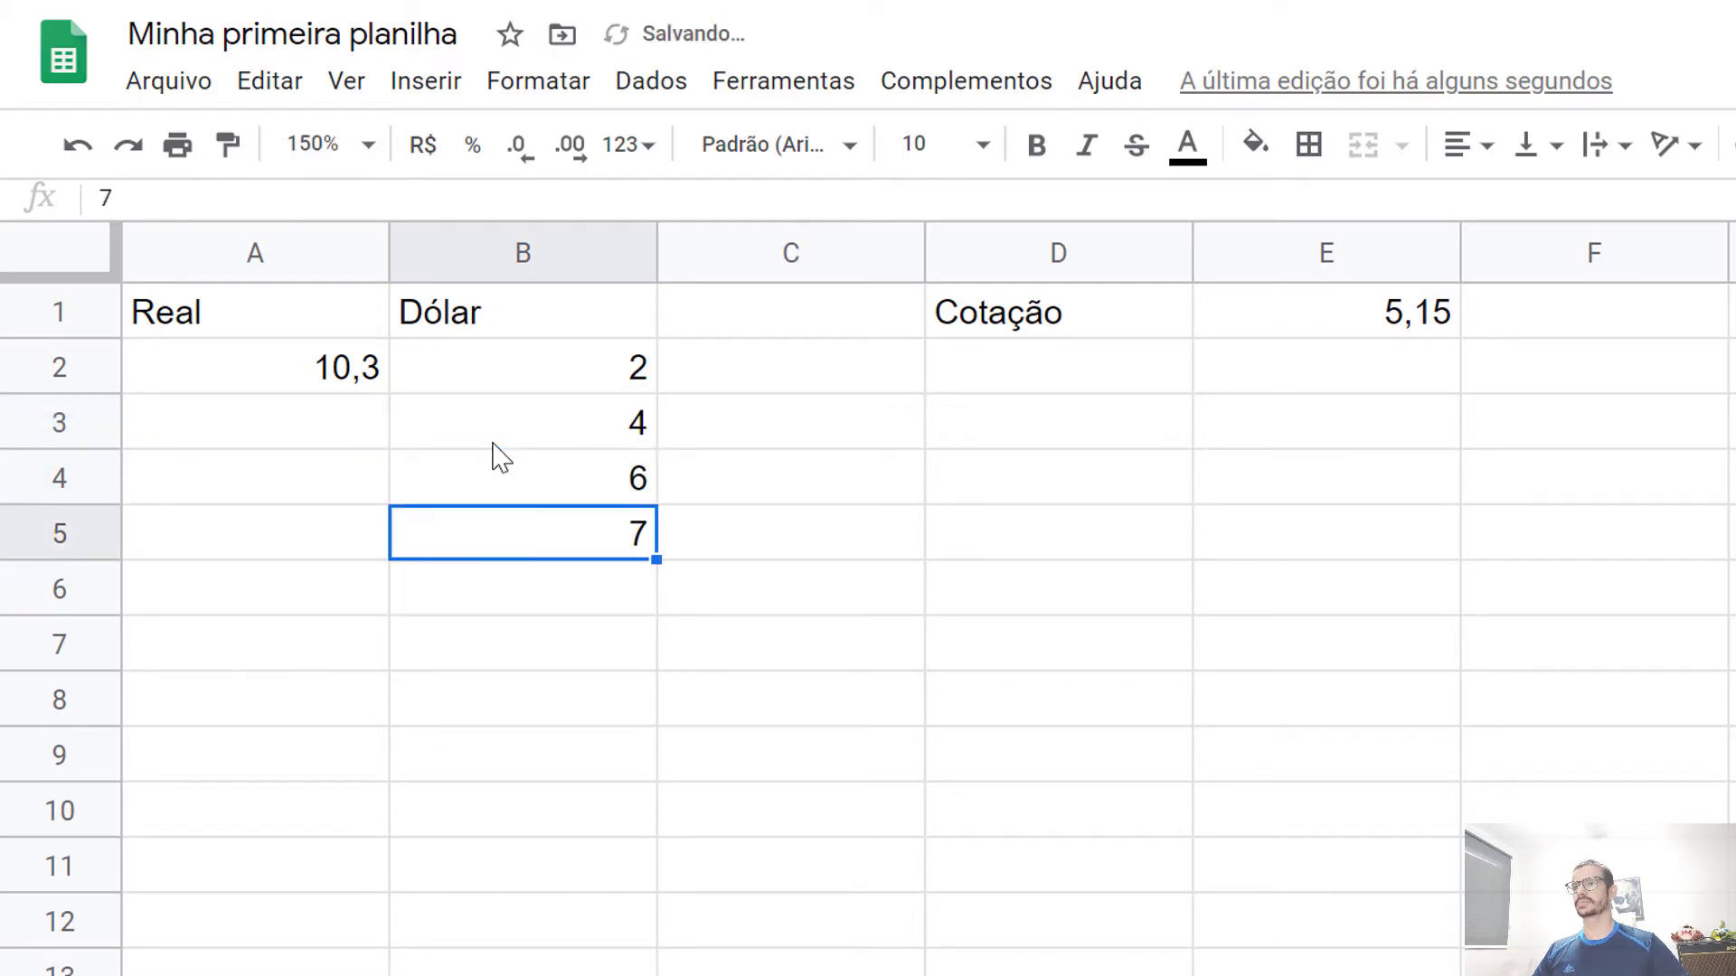
key(Up)
key(Up)
key(Up)
key(Left)
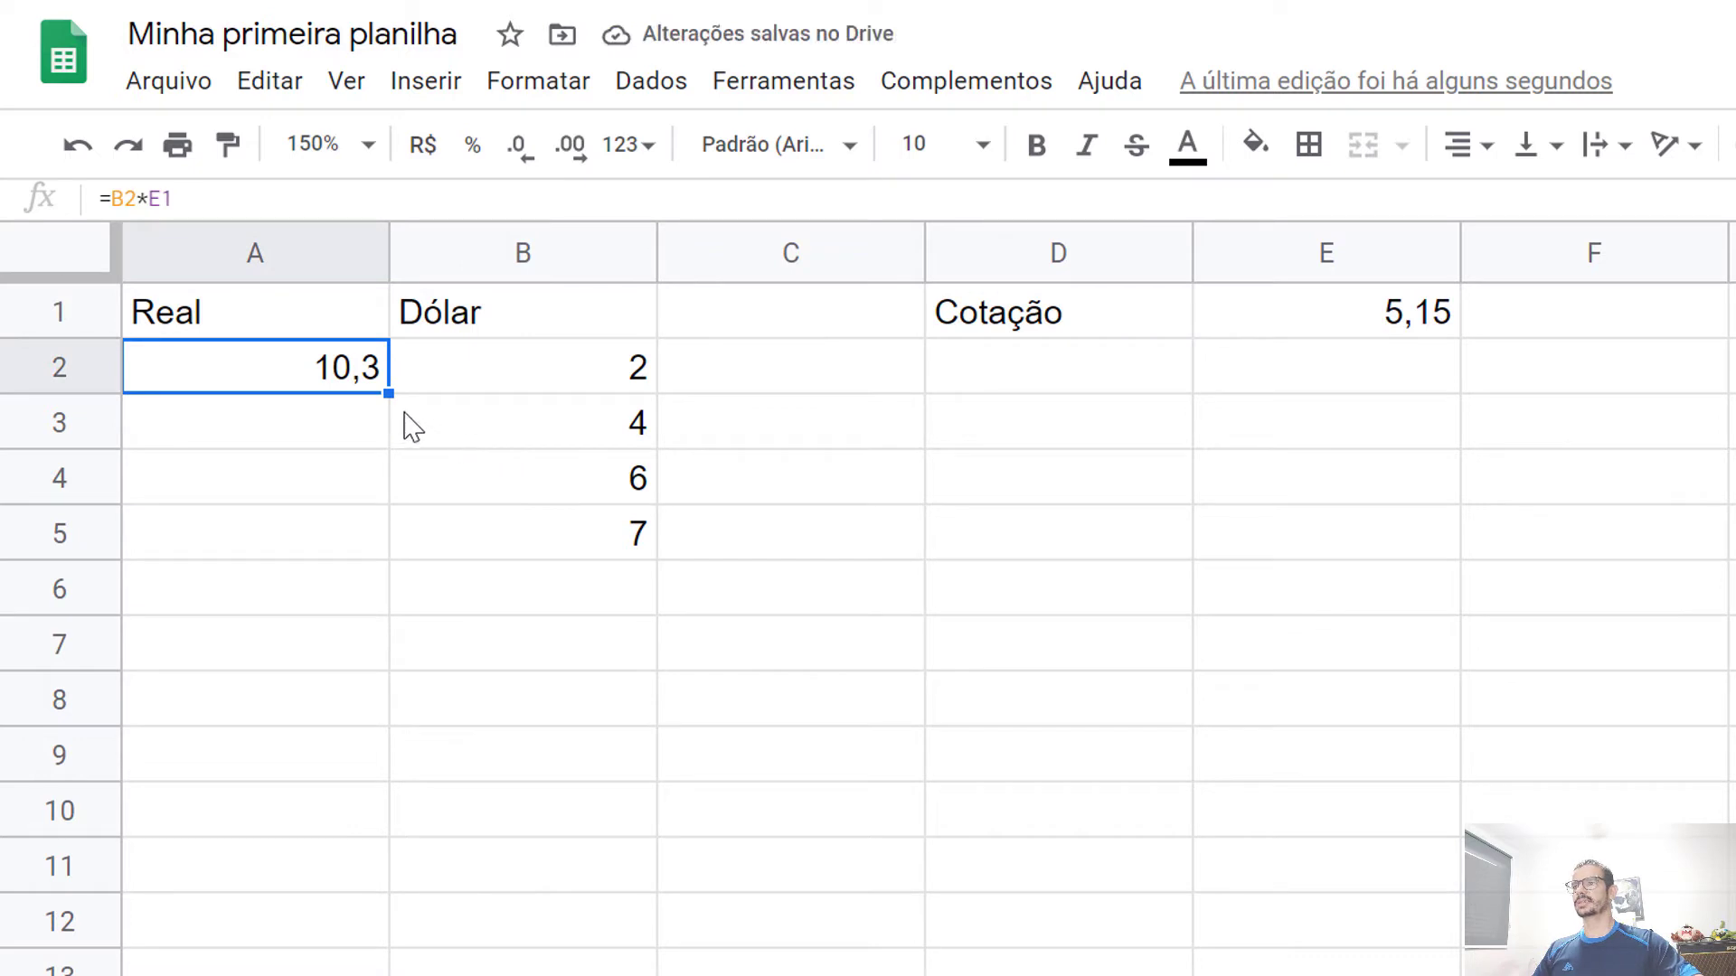
drag(385, 398, 374, 537)
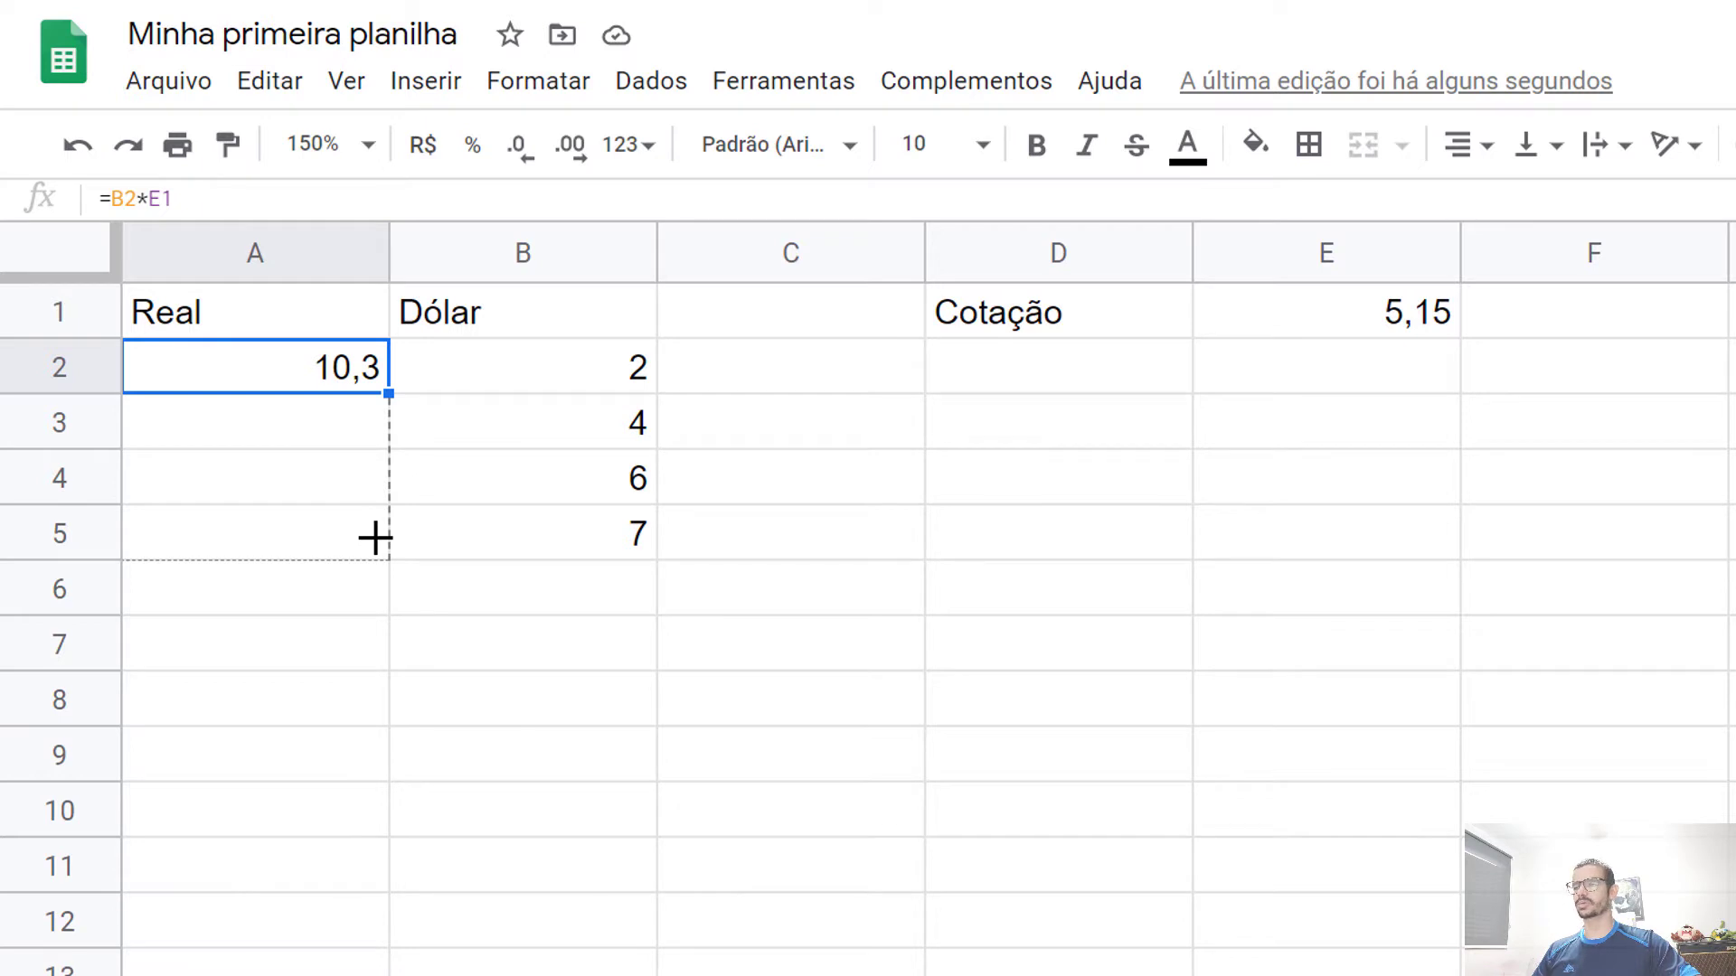
drag(374, 538, 373, 539)
click(380, 690)
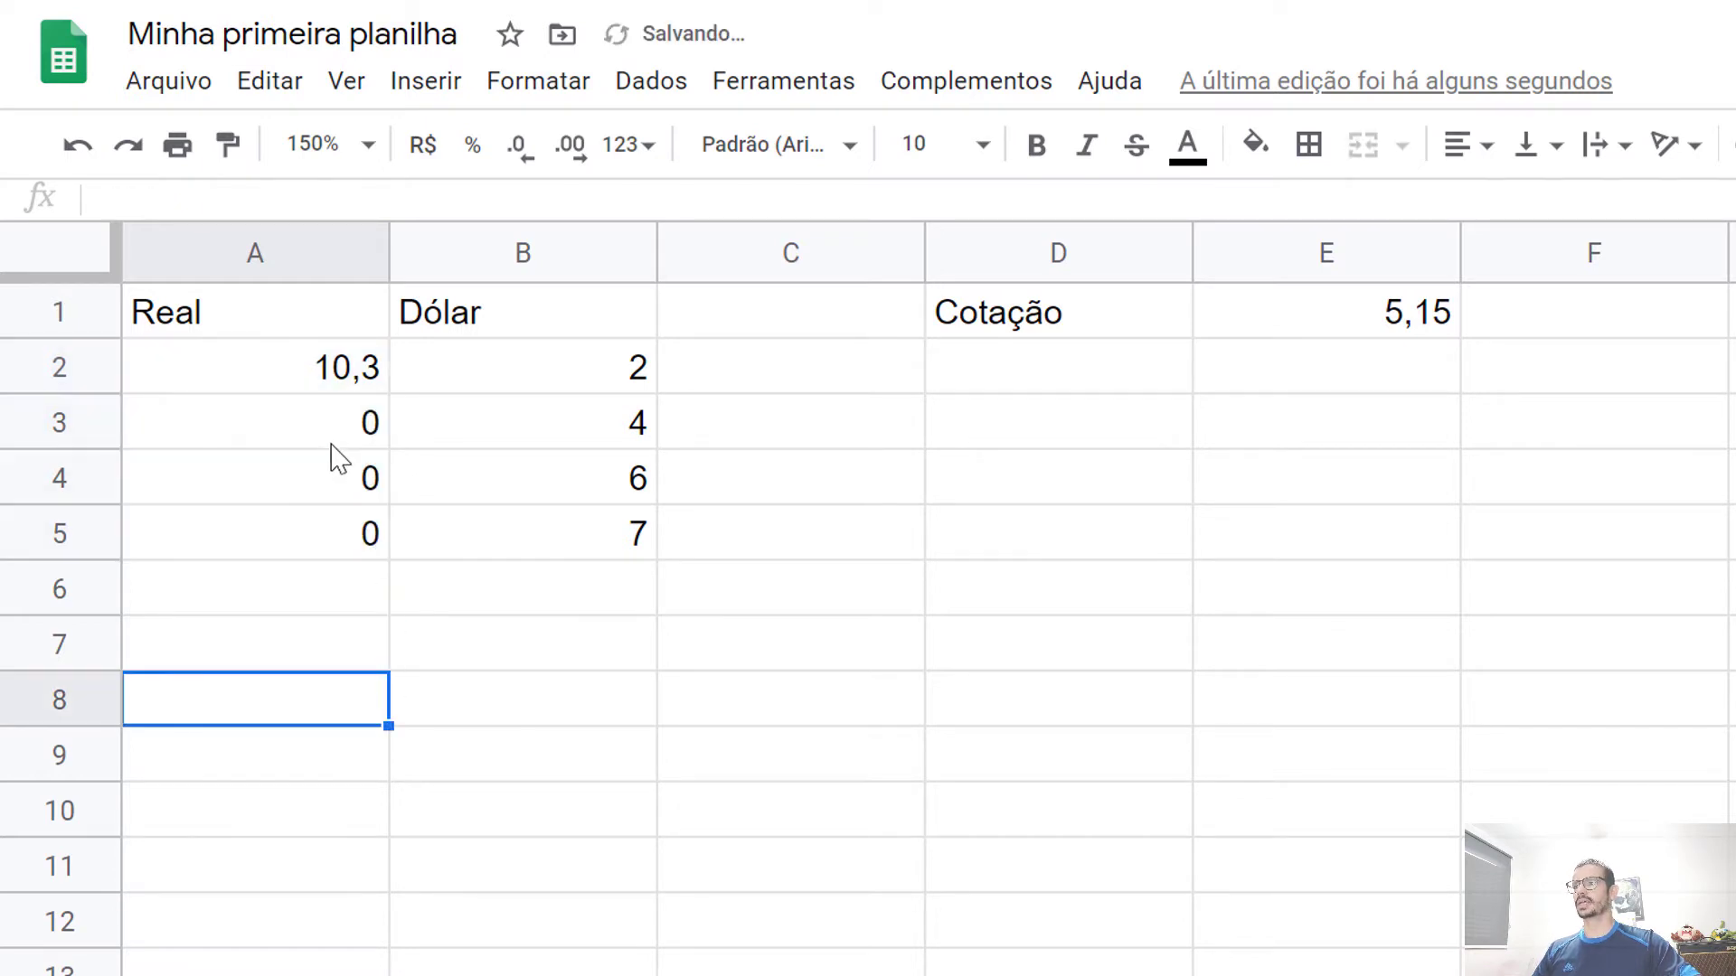
Examine the copied formulas in A3 through A5 and compare their exchange rate reference with the one in A2
click(333, 443)
click(337, 475)
click(338, 534)
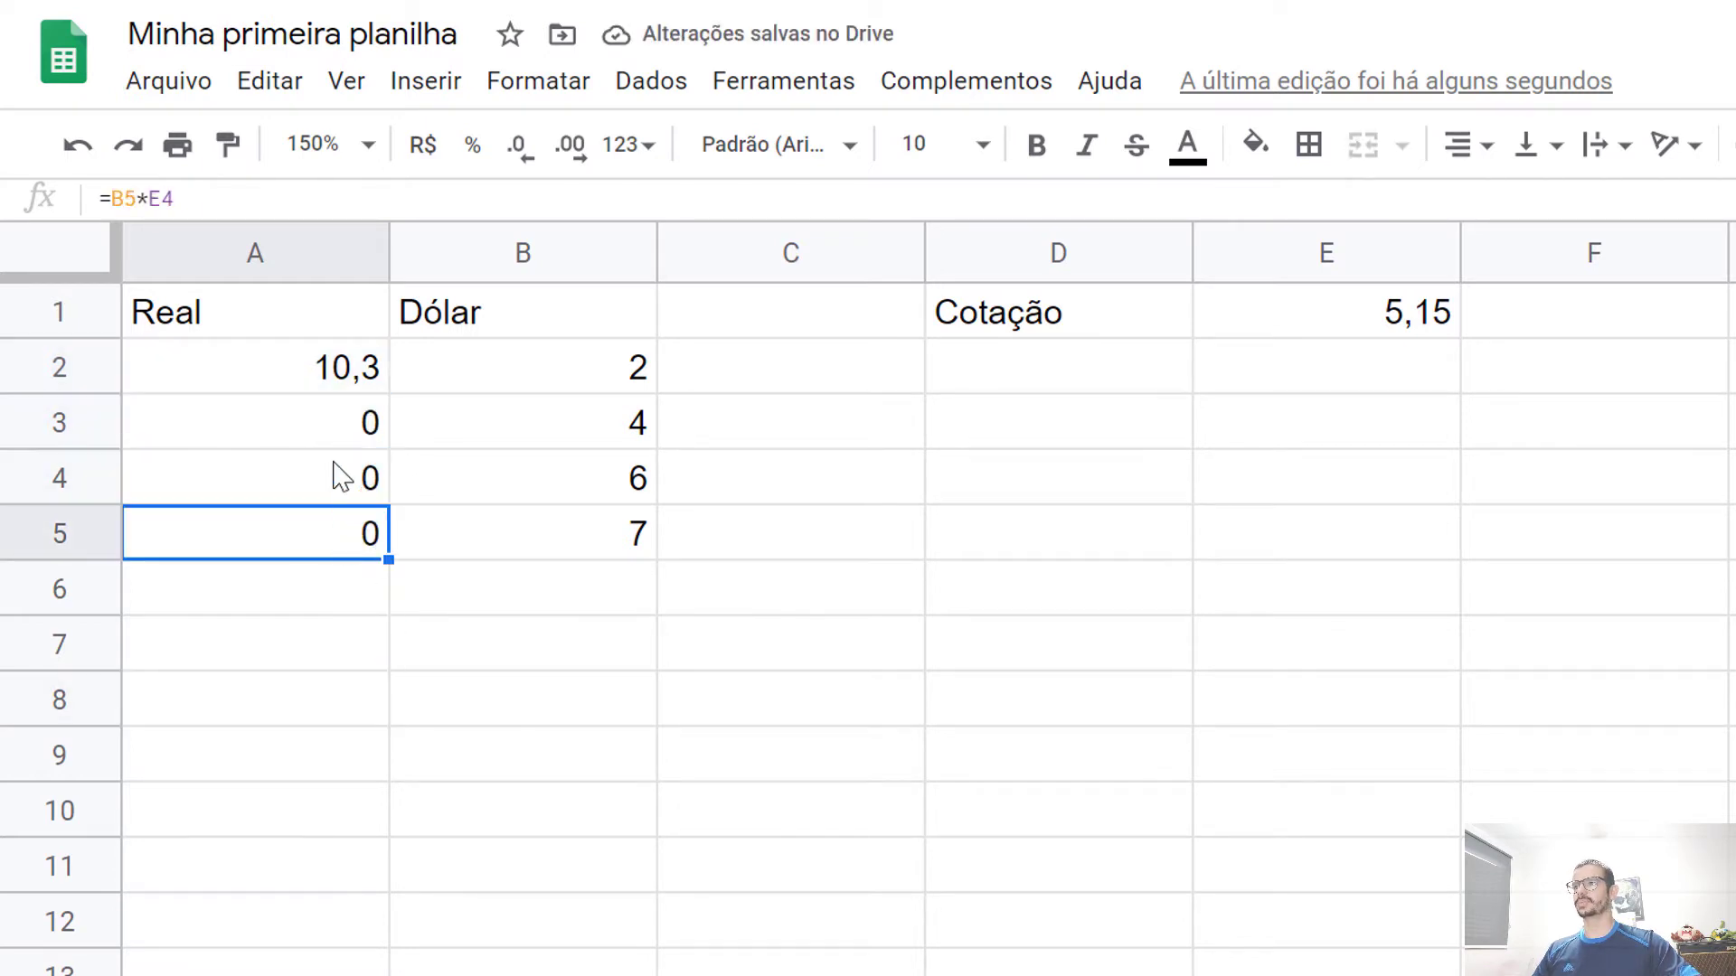
click(354, 376)
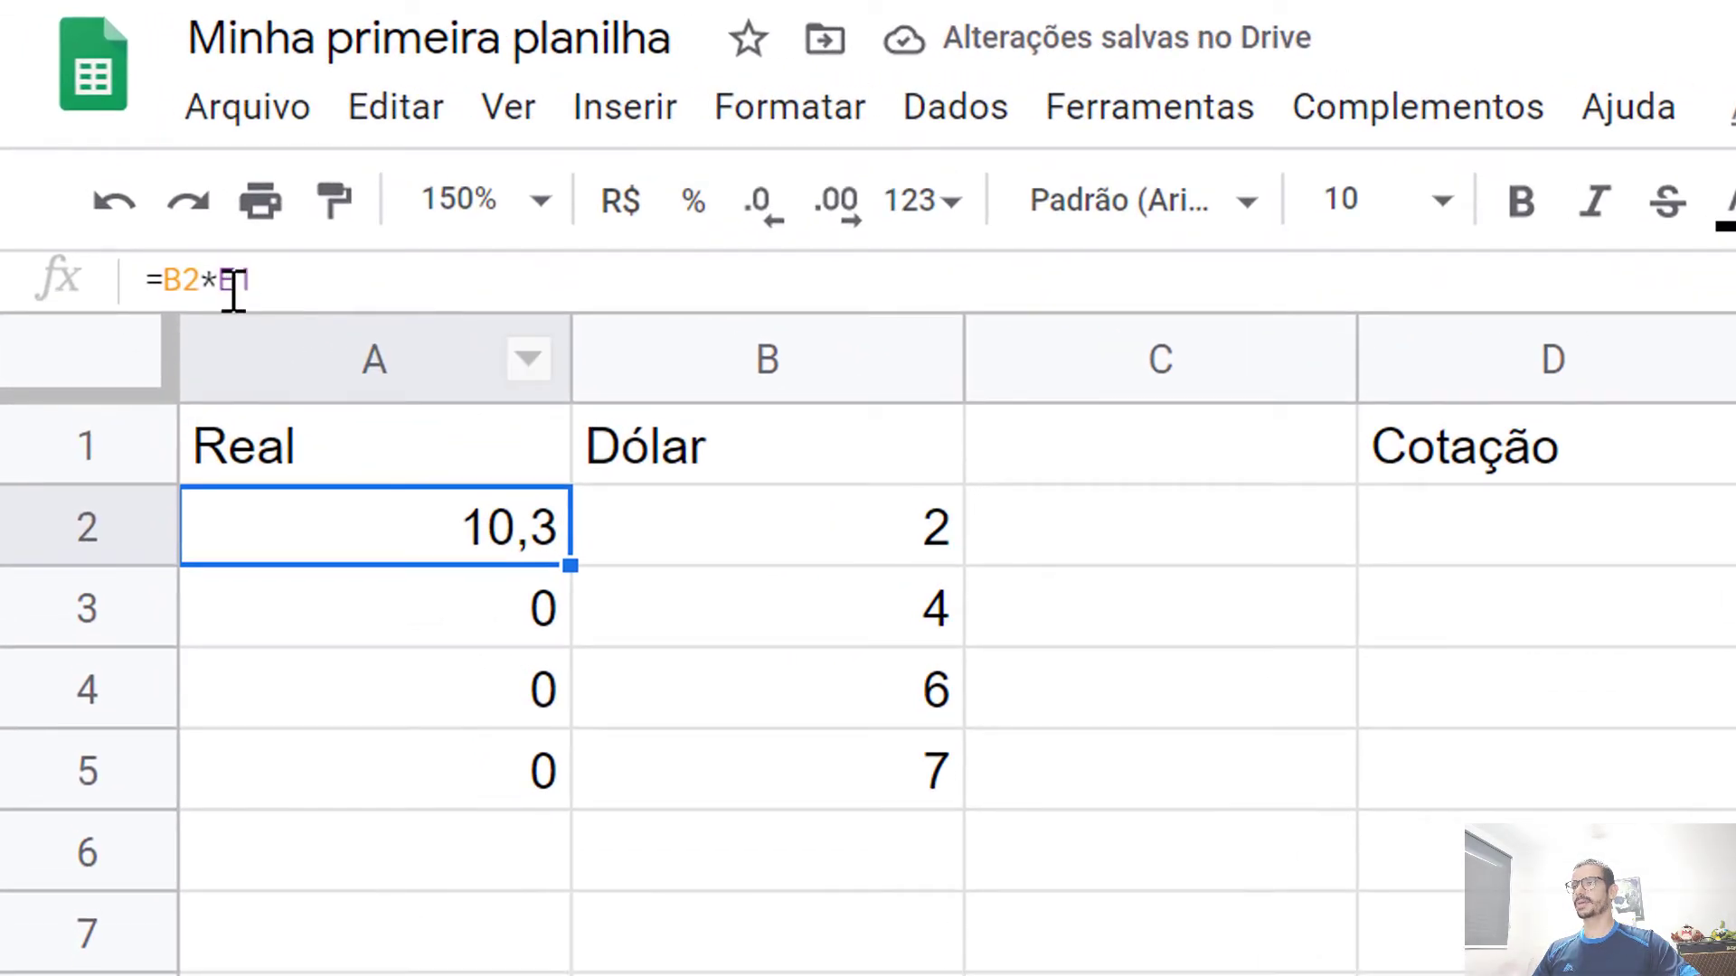
Check which exchange rate cell each conversion formula in A2 through A5 references, and compare it with the rate cell E1
double_click(246, 280)
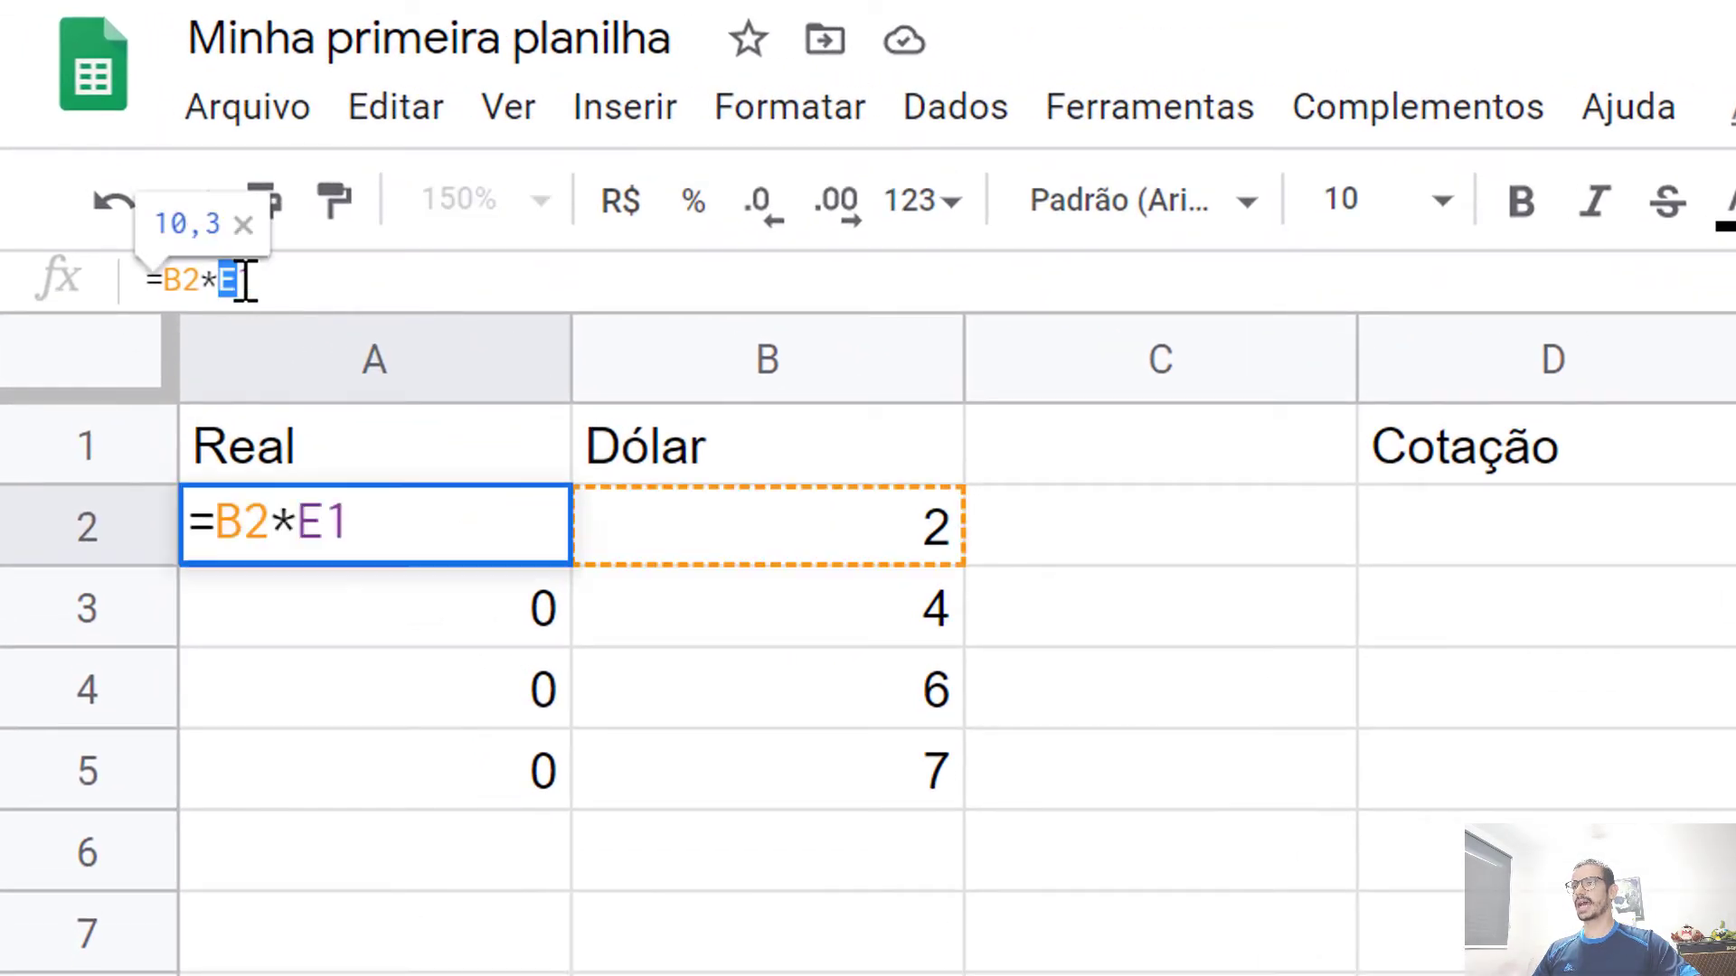
key(Escape)
click(425, 613)
double_click(237, 281)
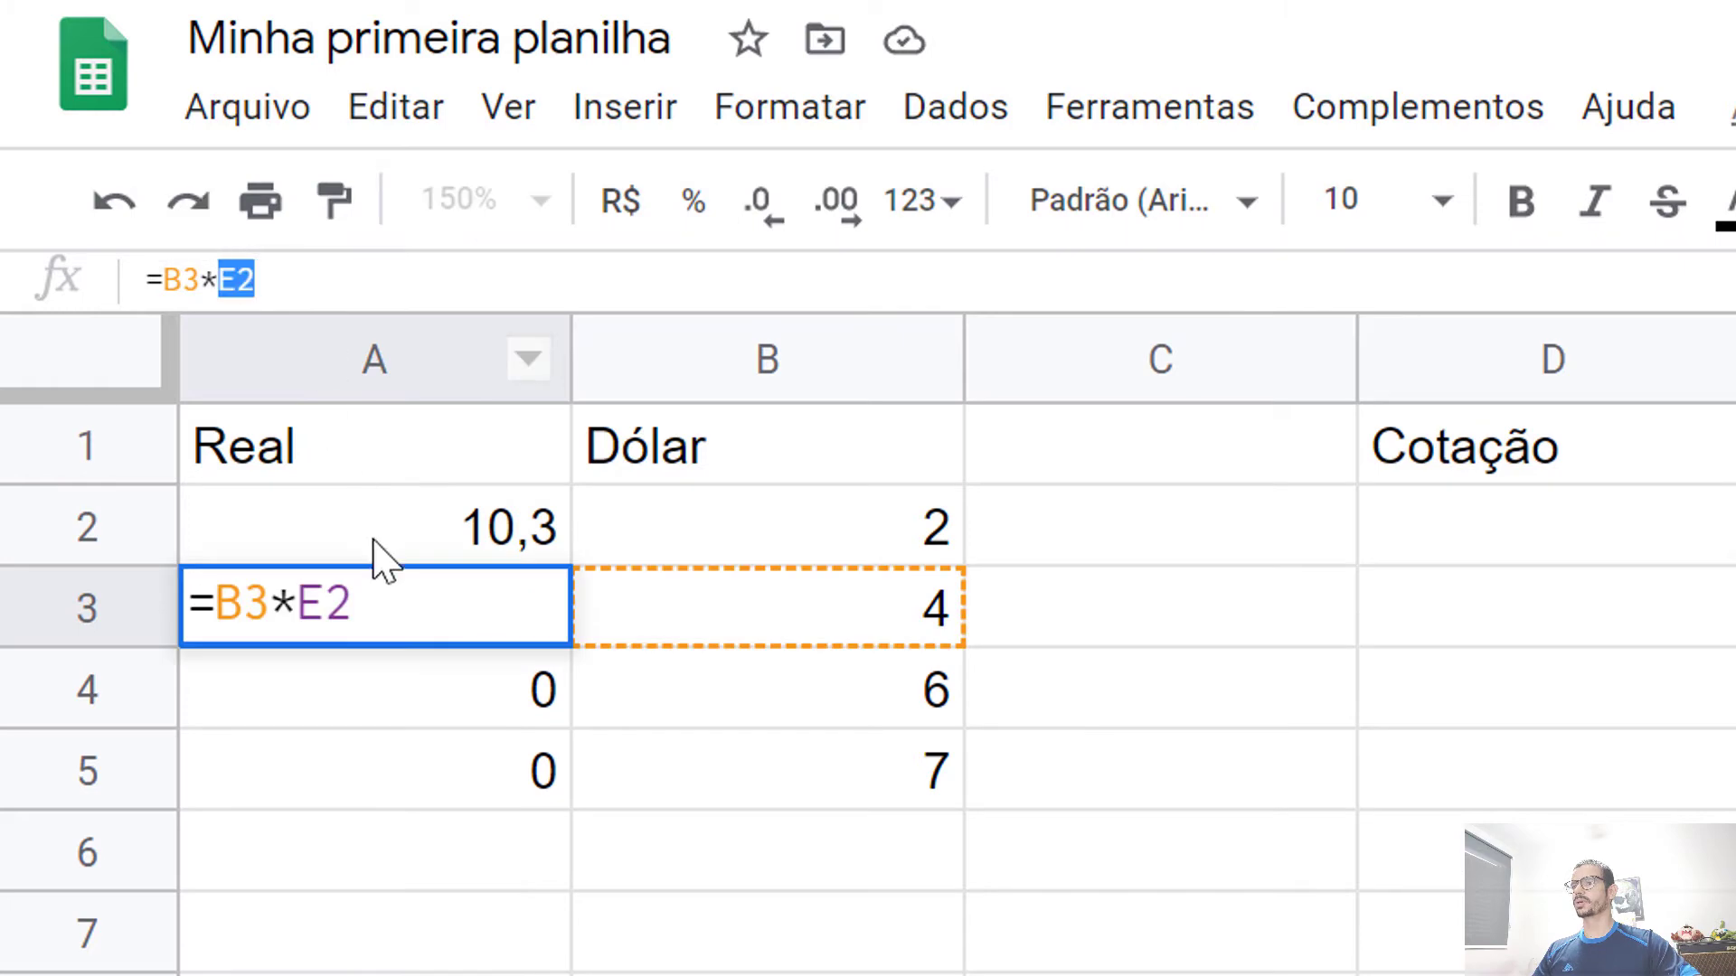
key(Escape)
click(423, 715)
double_click(235, 280)
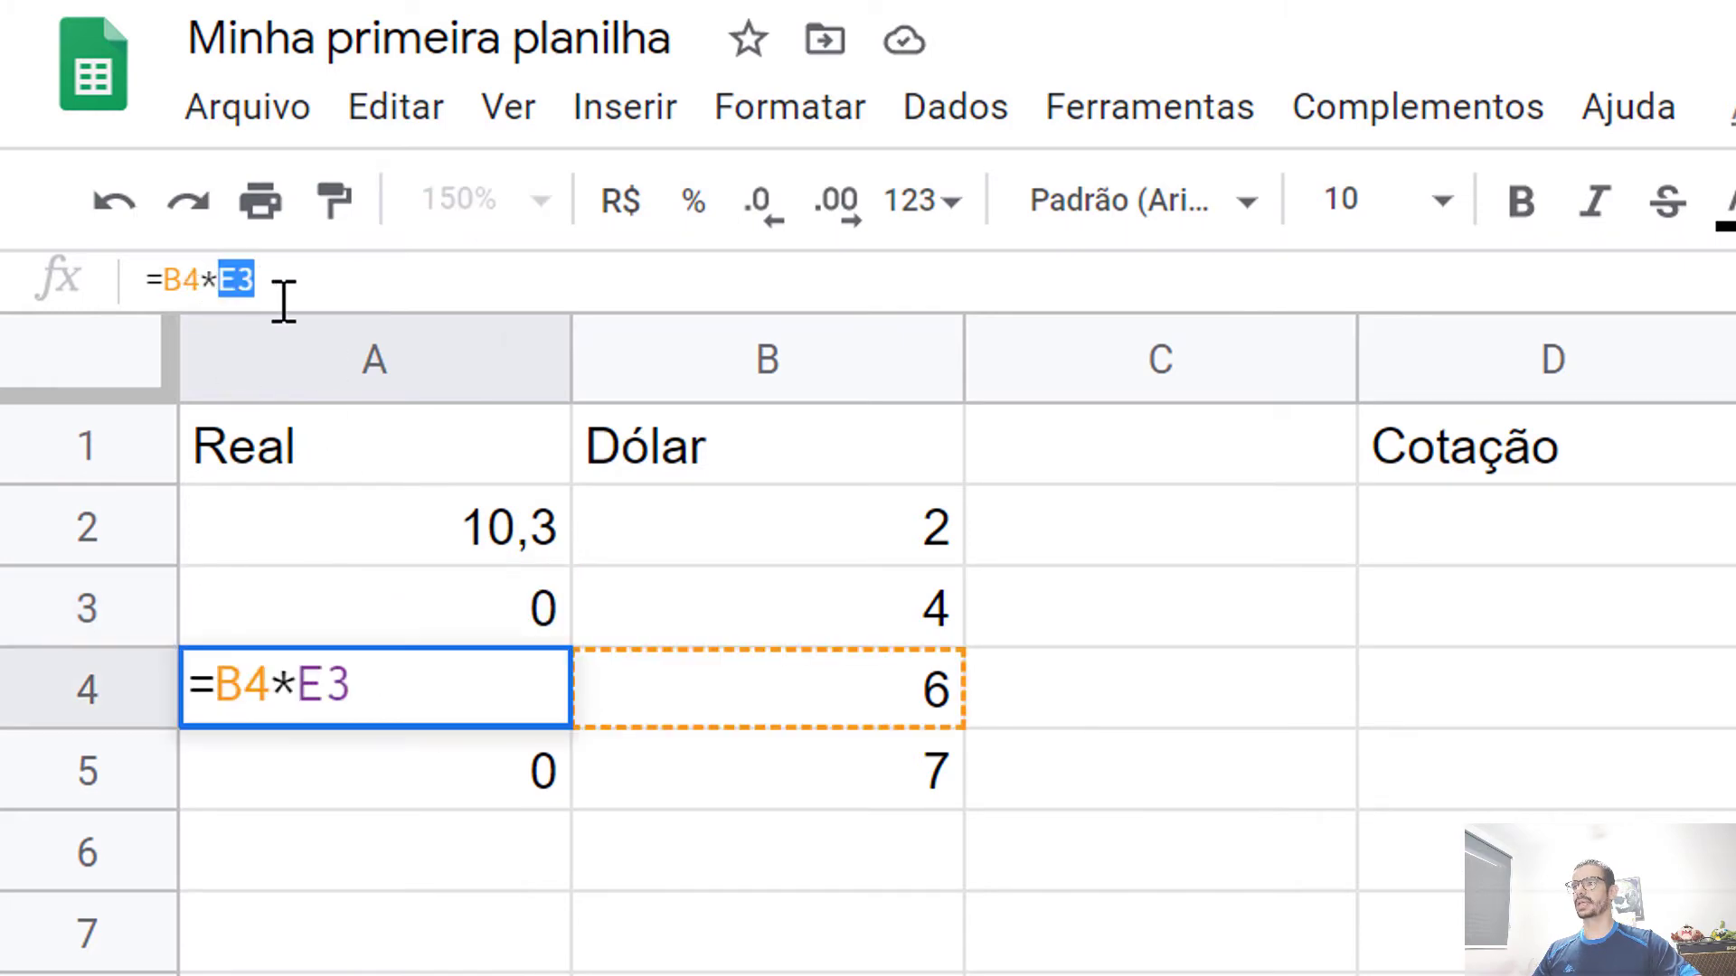
key(Escape)
click(366, 771)
double_click(233, 280)
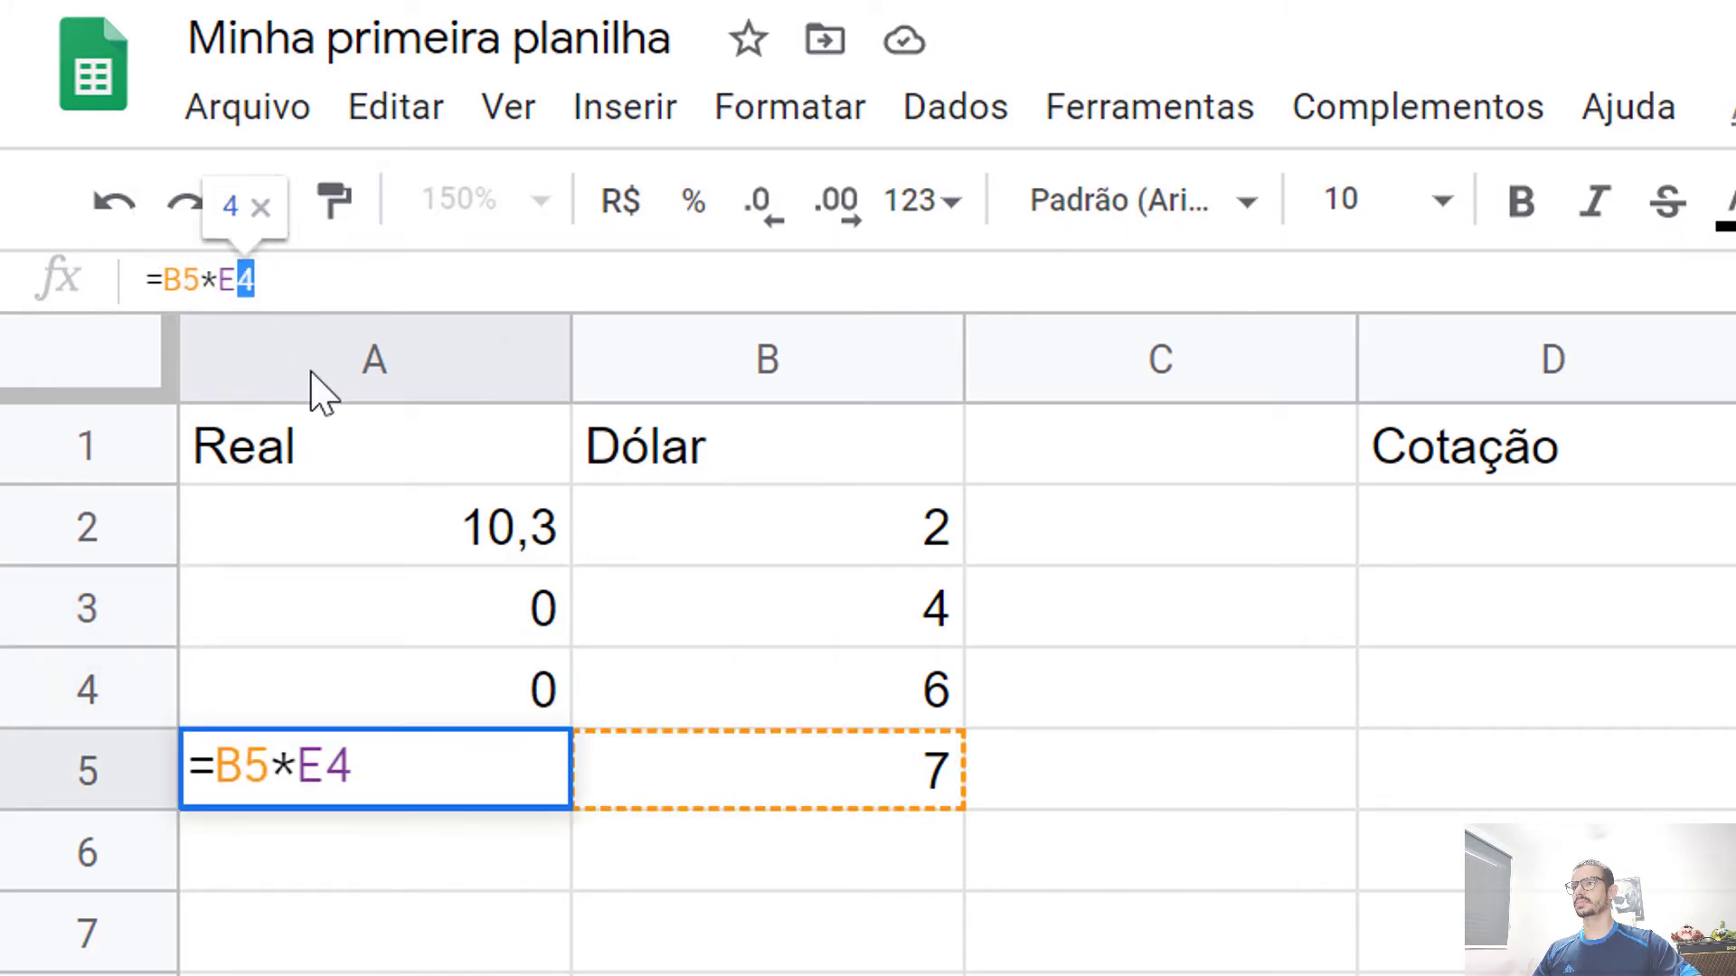
key(Escape)
click(361, 614)
click(365, 525)
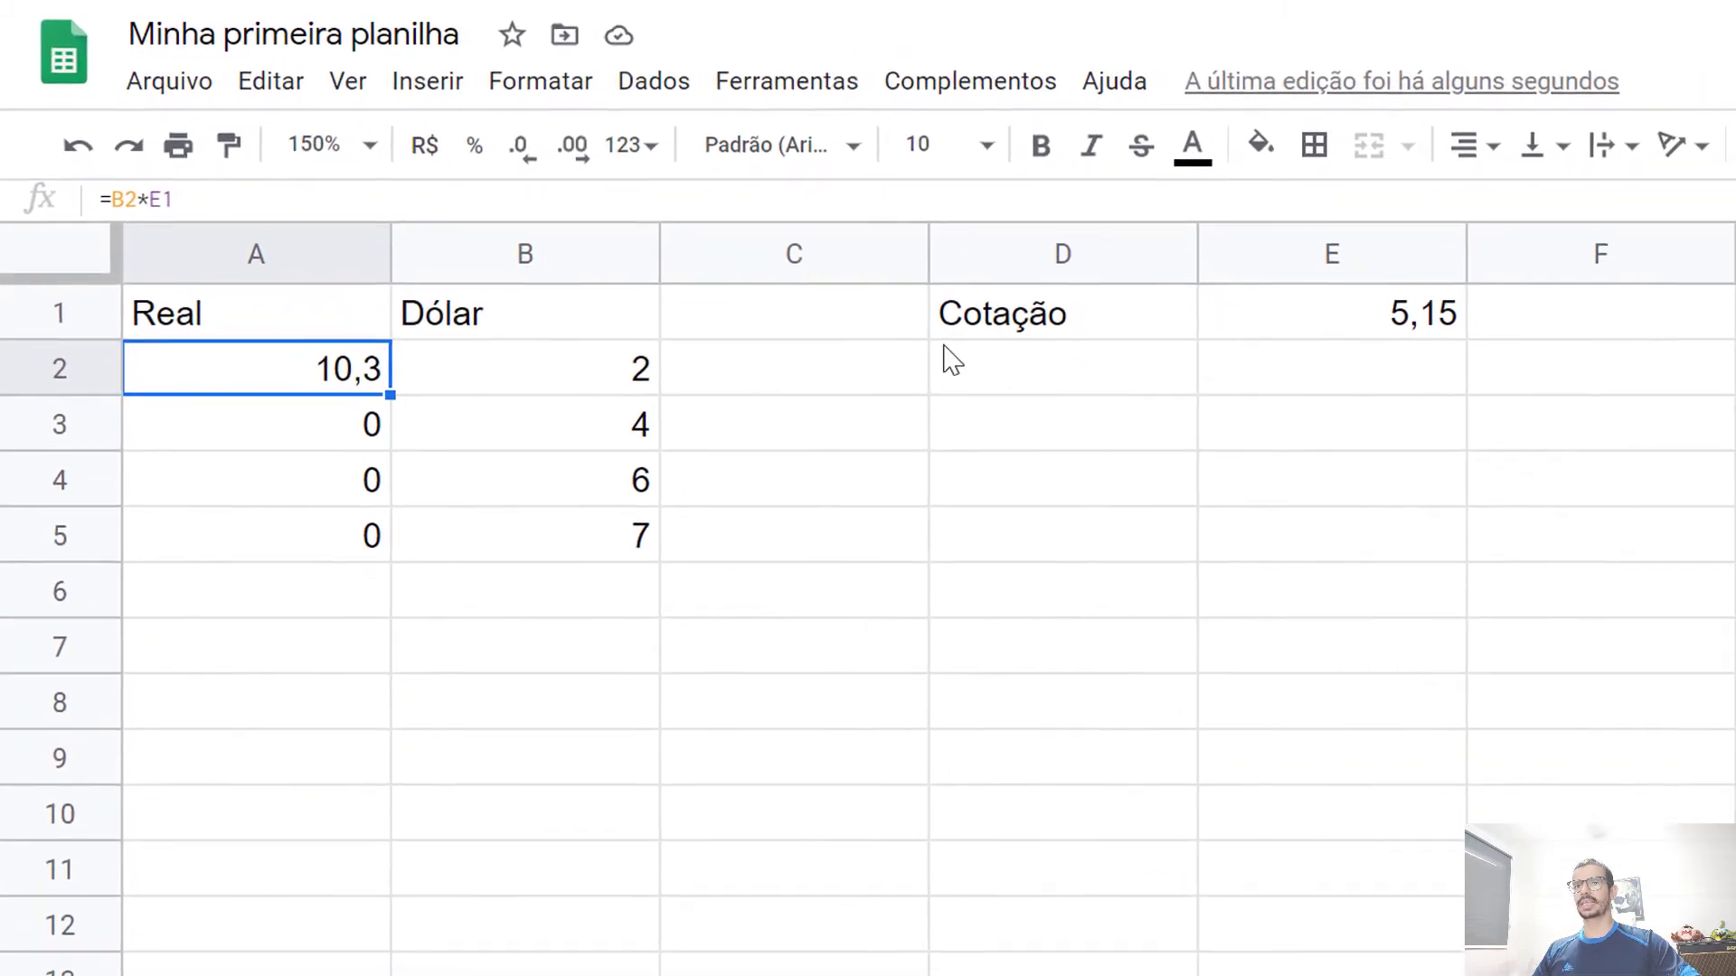
click(1408, 323)
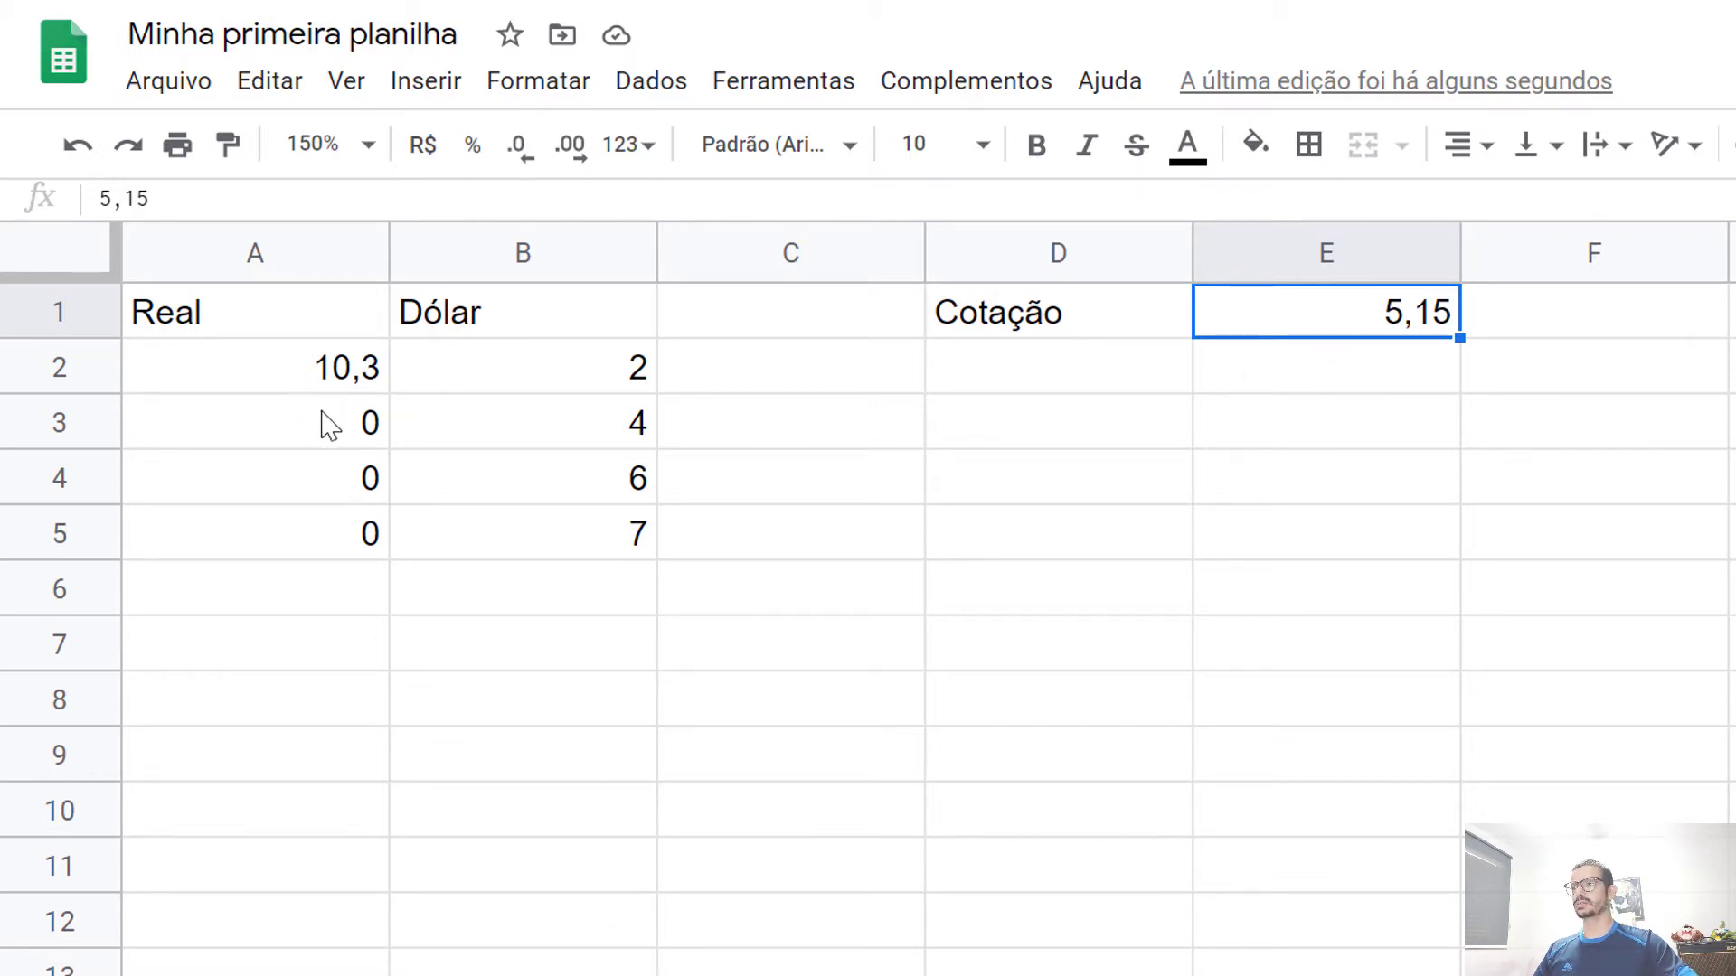
Fix the row of the exchange rate reference in cell A2 by changing its formula to =B2*E$1
click(302, 371)
click(148, 198)
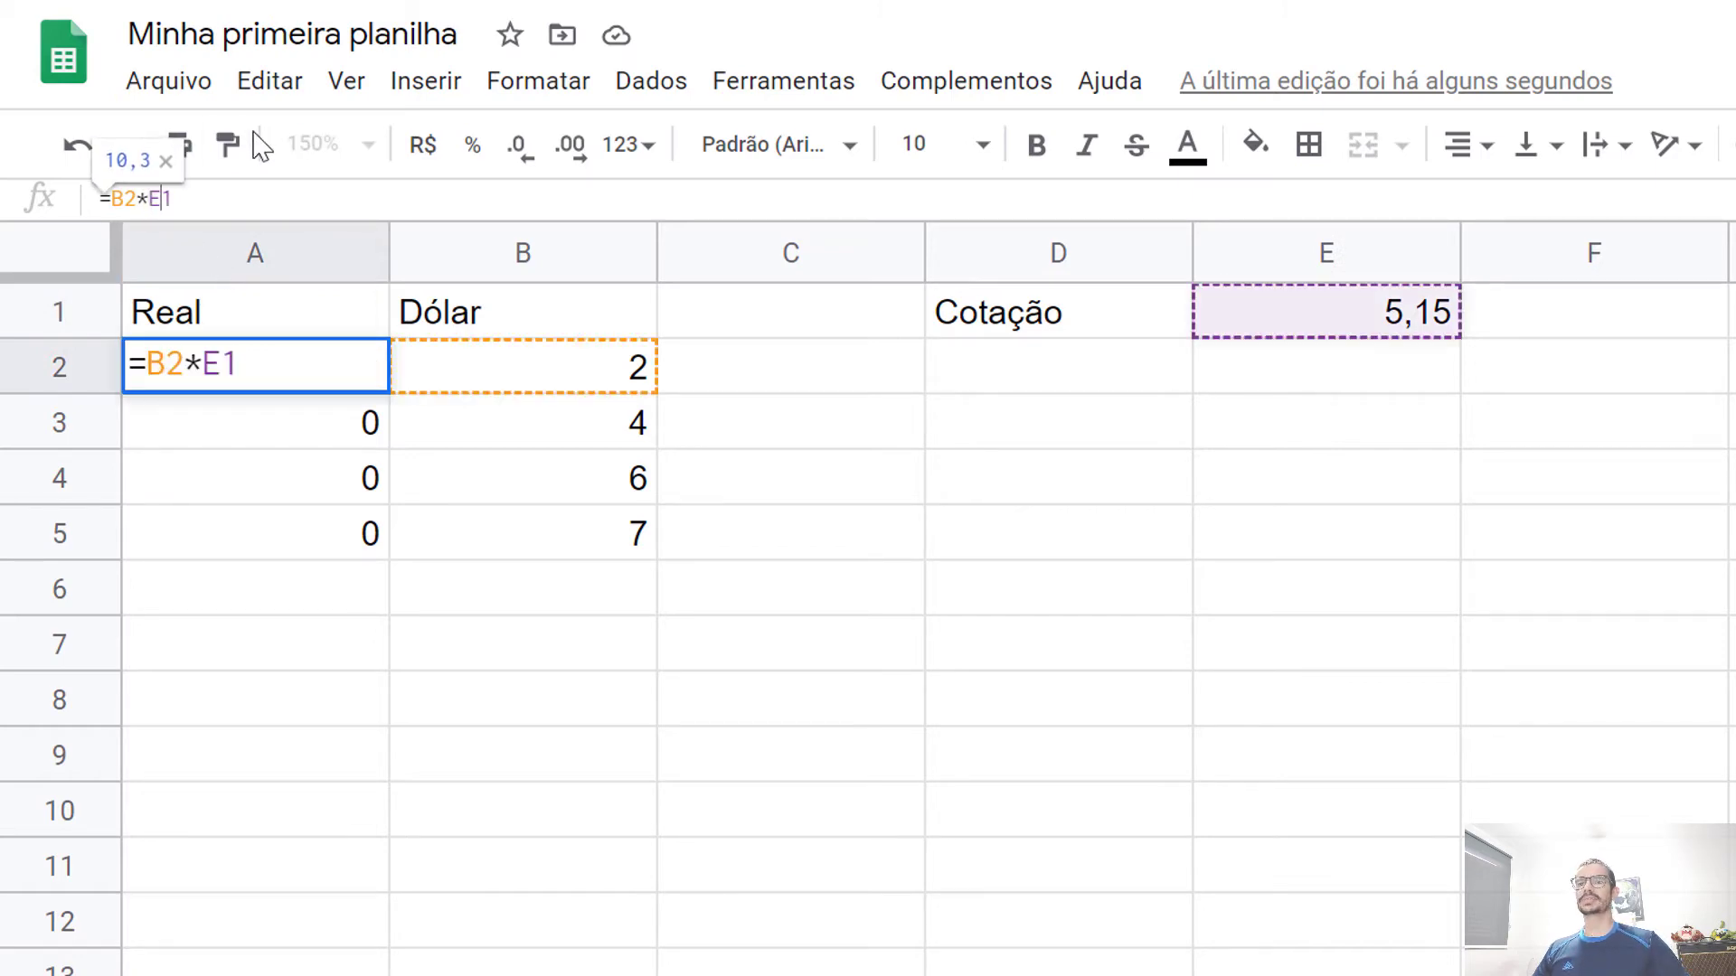
key(Right)
key(shift+Left)
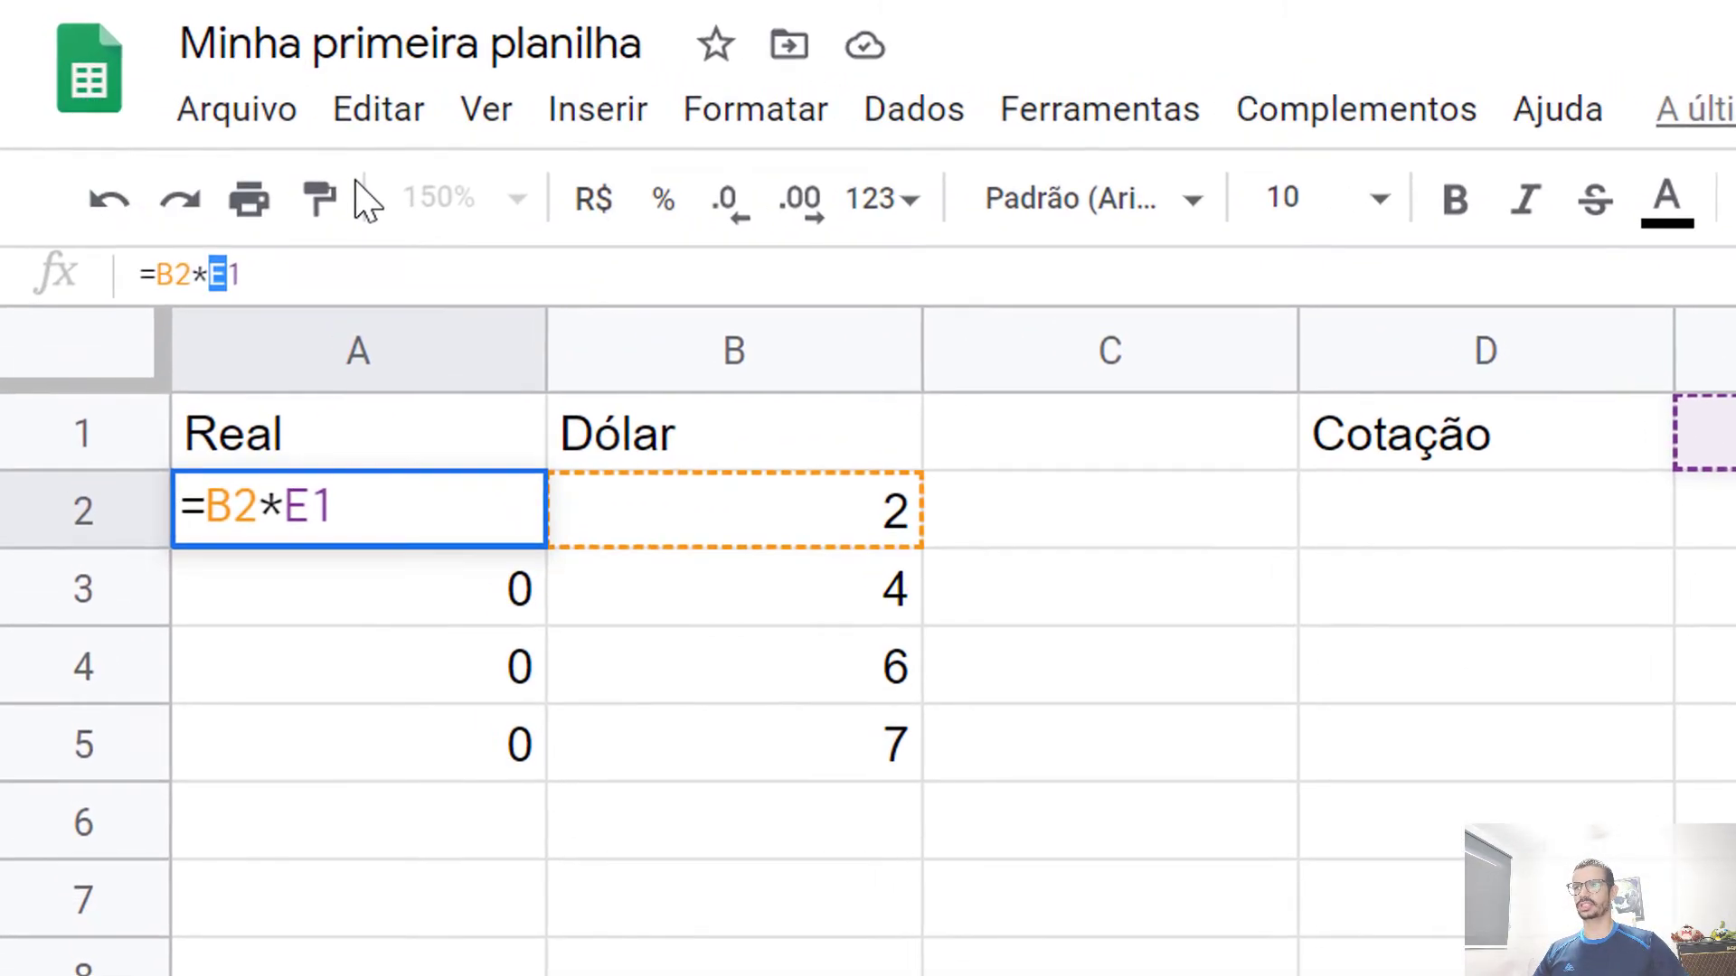
key(shift+Right)
key(shift+Right)
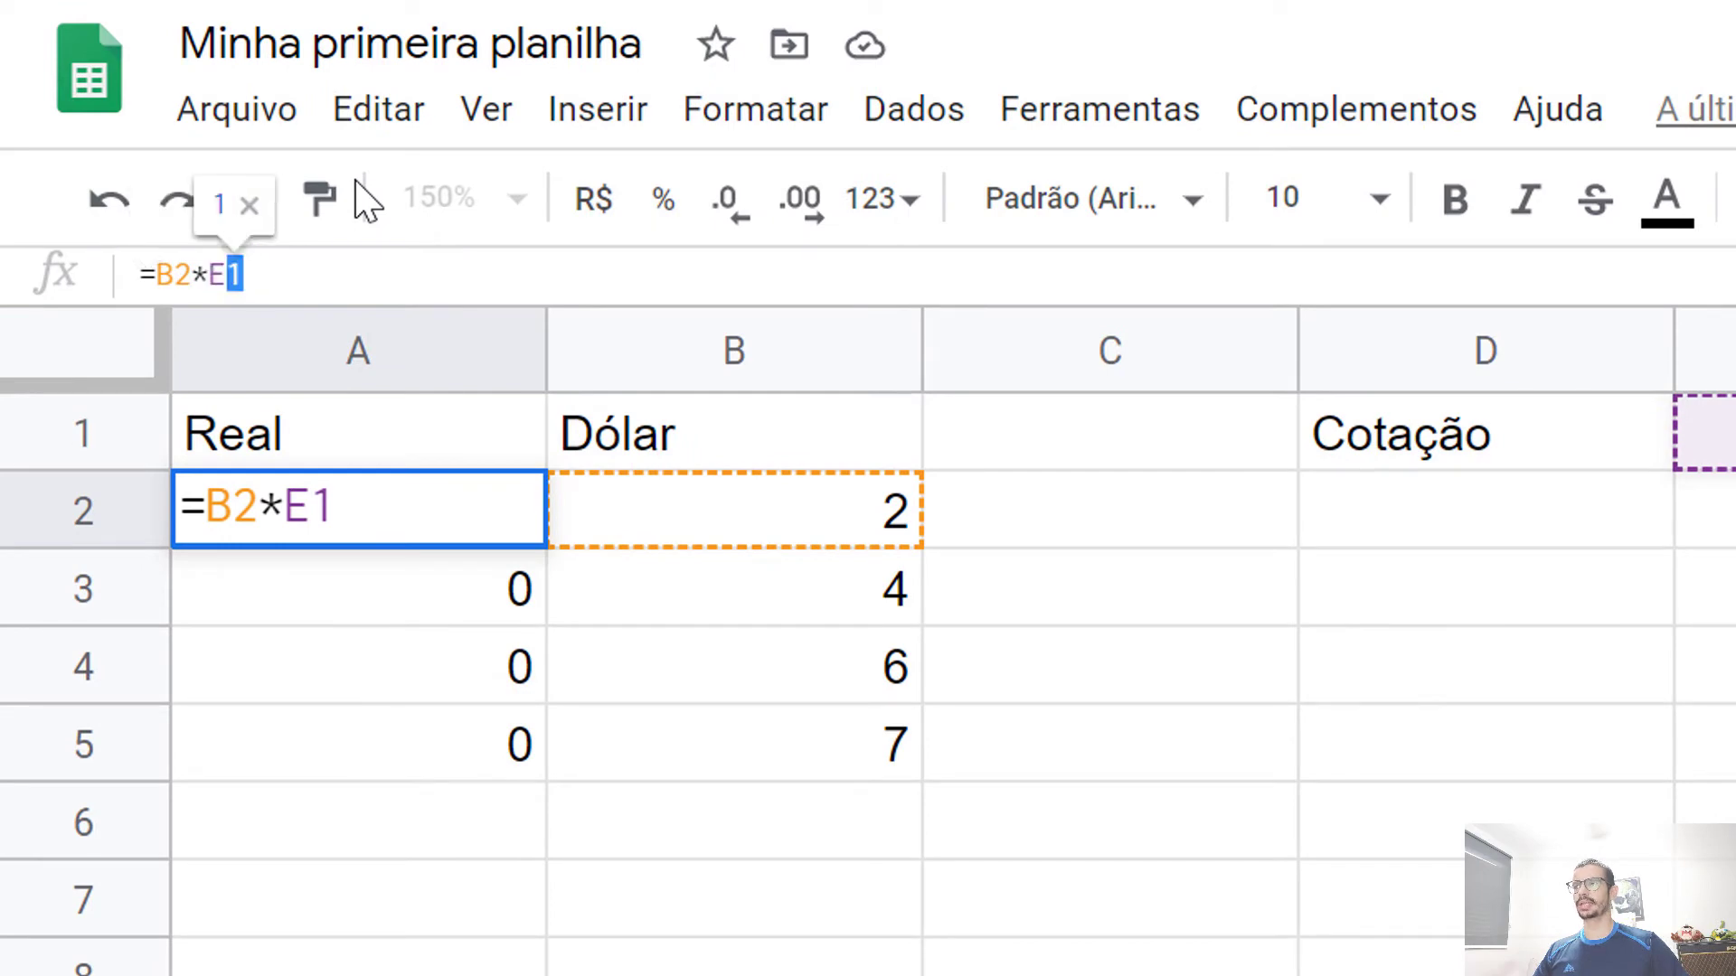
key(shift+Left)
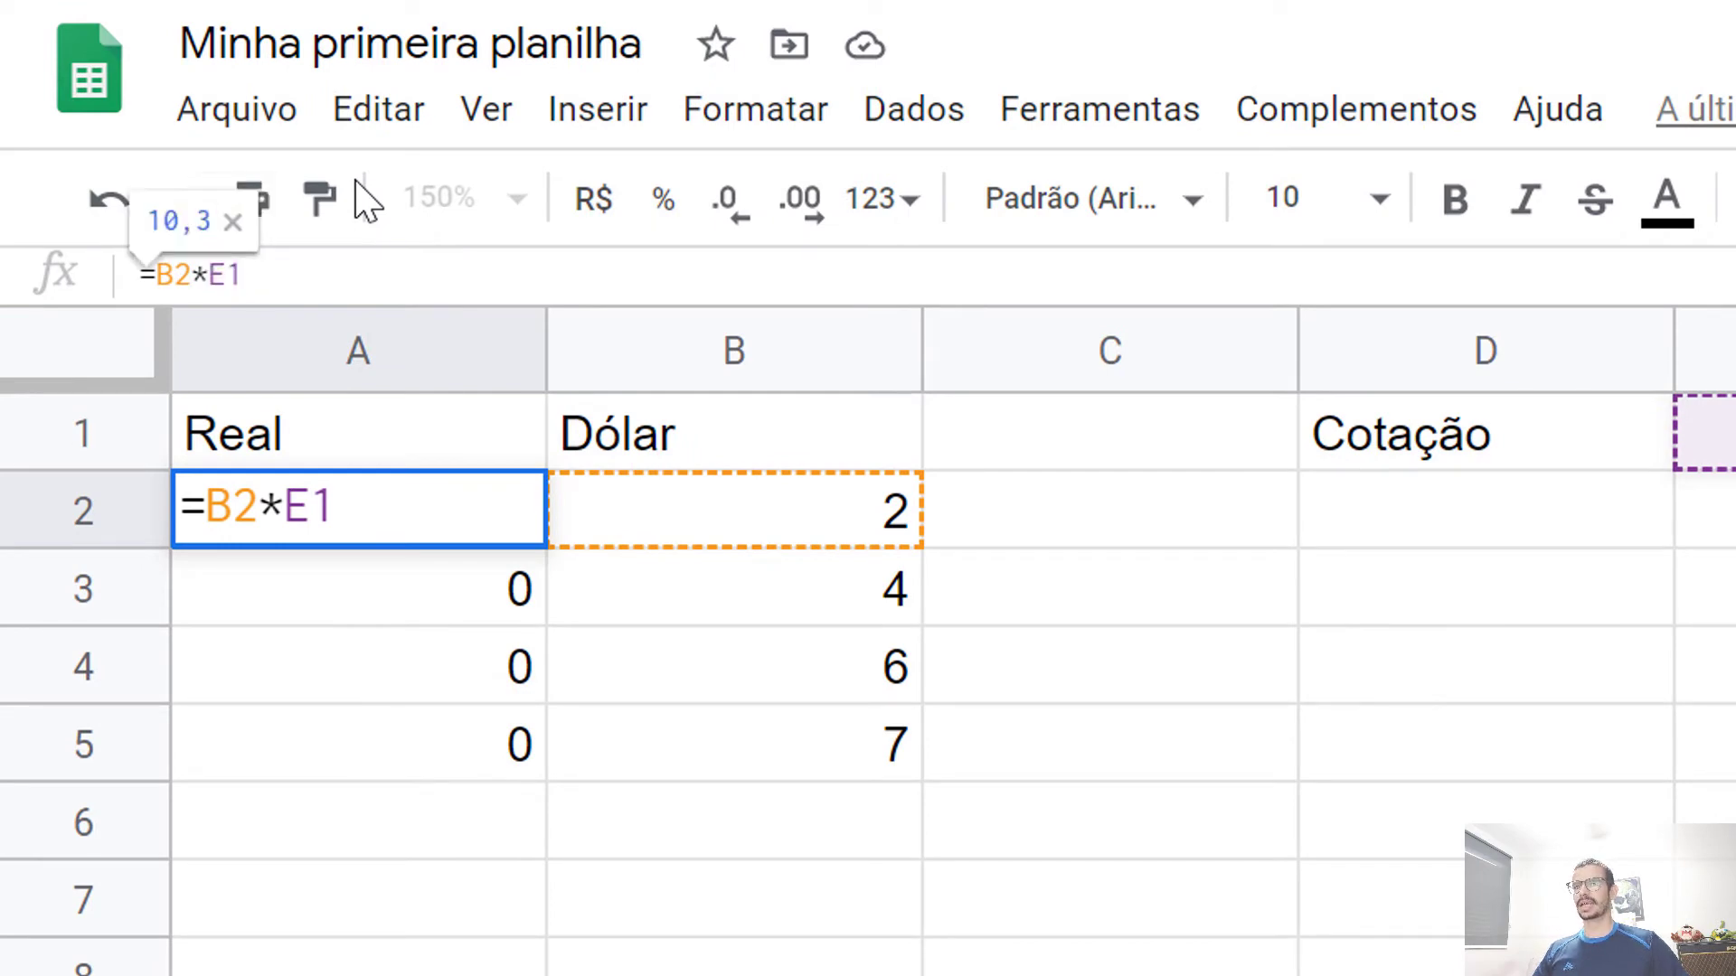
text($)
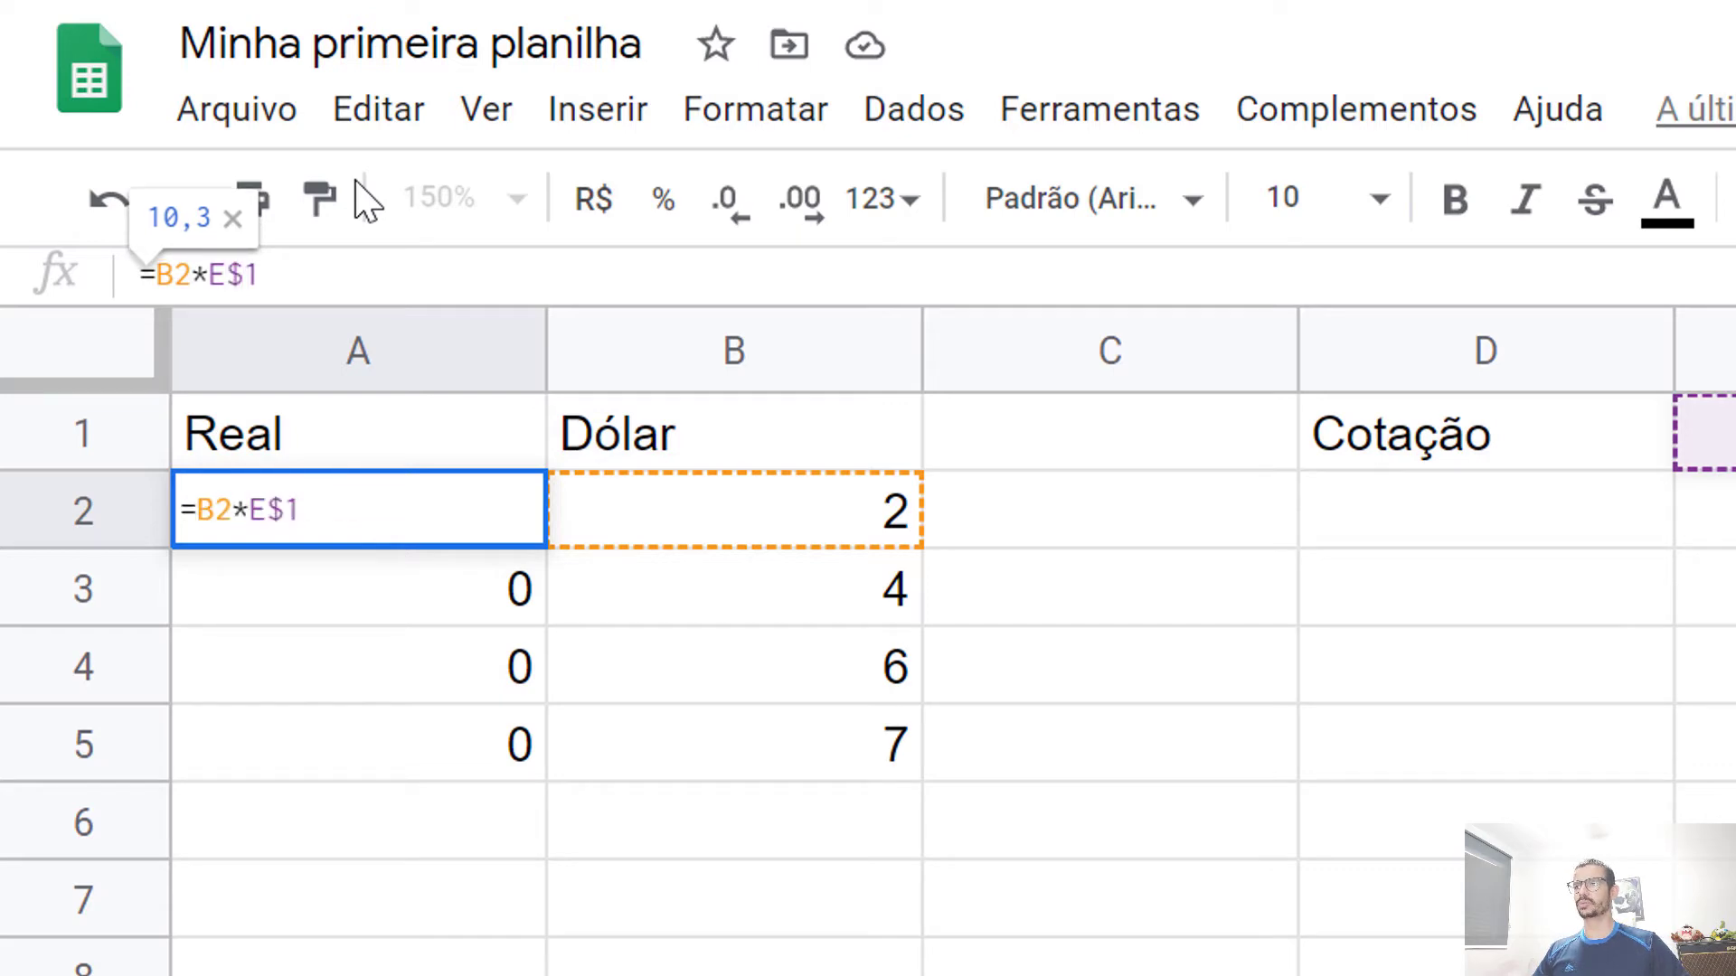
key(Return)
key(Up)
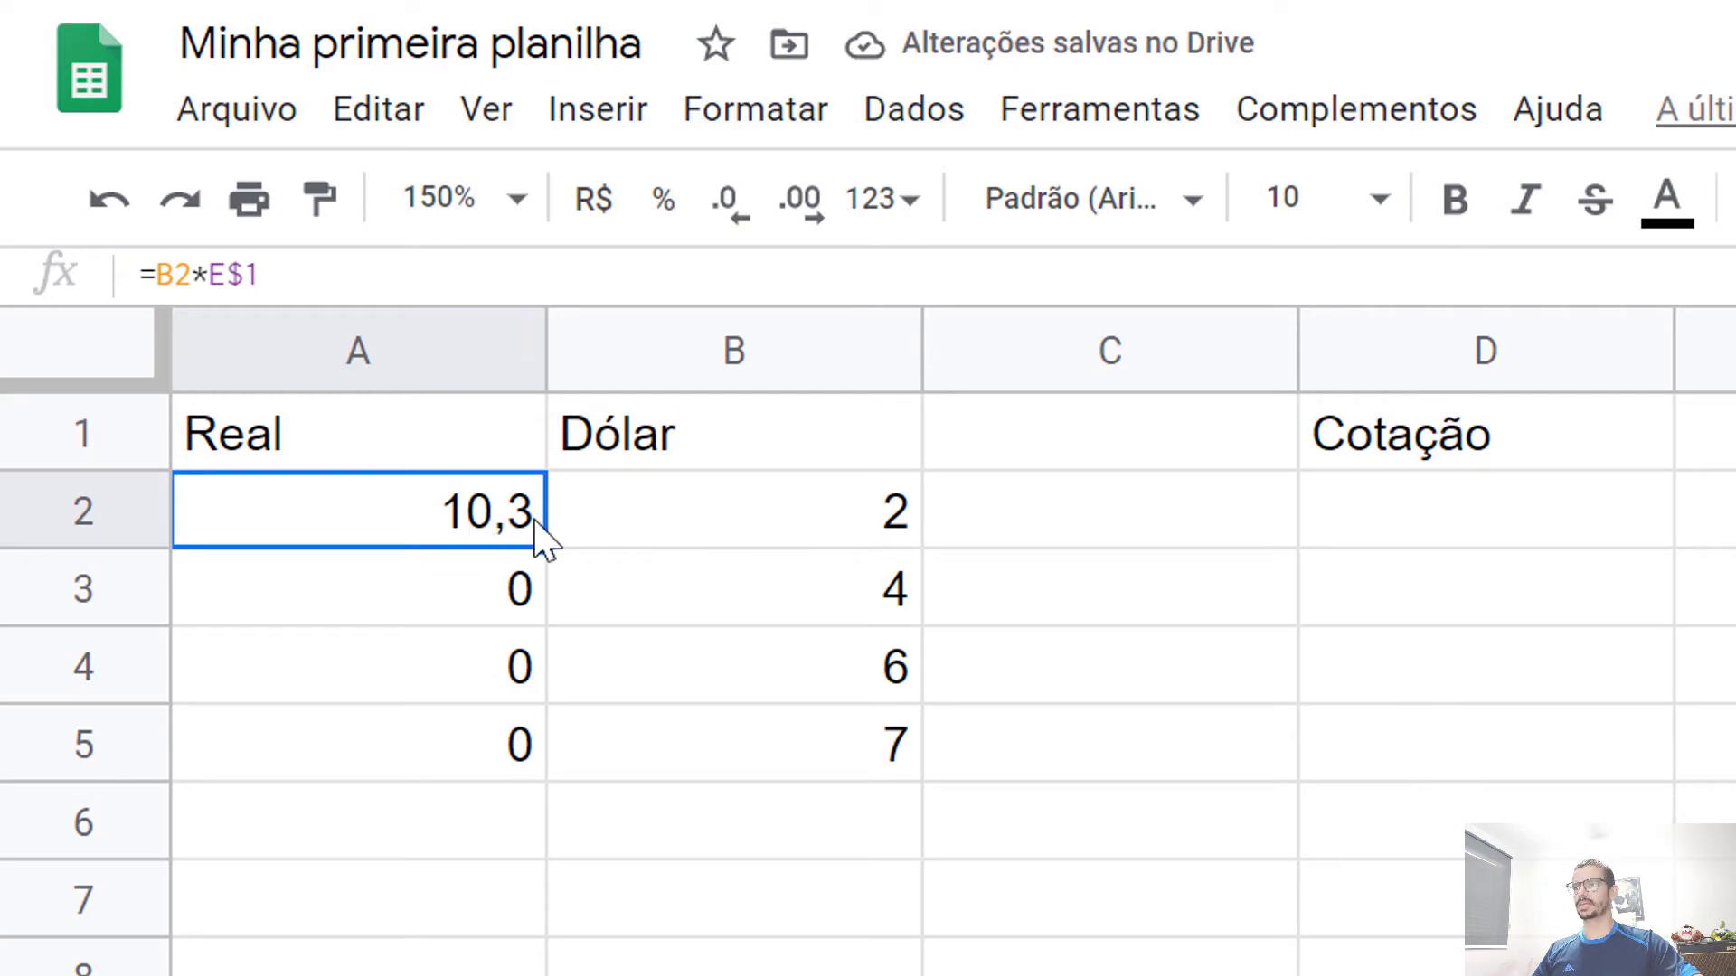
Fill the row-locked formula from A2 down through A5 and check the exchange rate reference in each row
drag(542, 560, 546, 750)
click(443, 571)
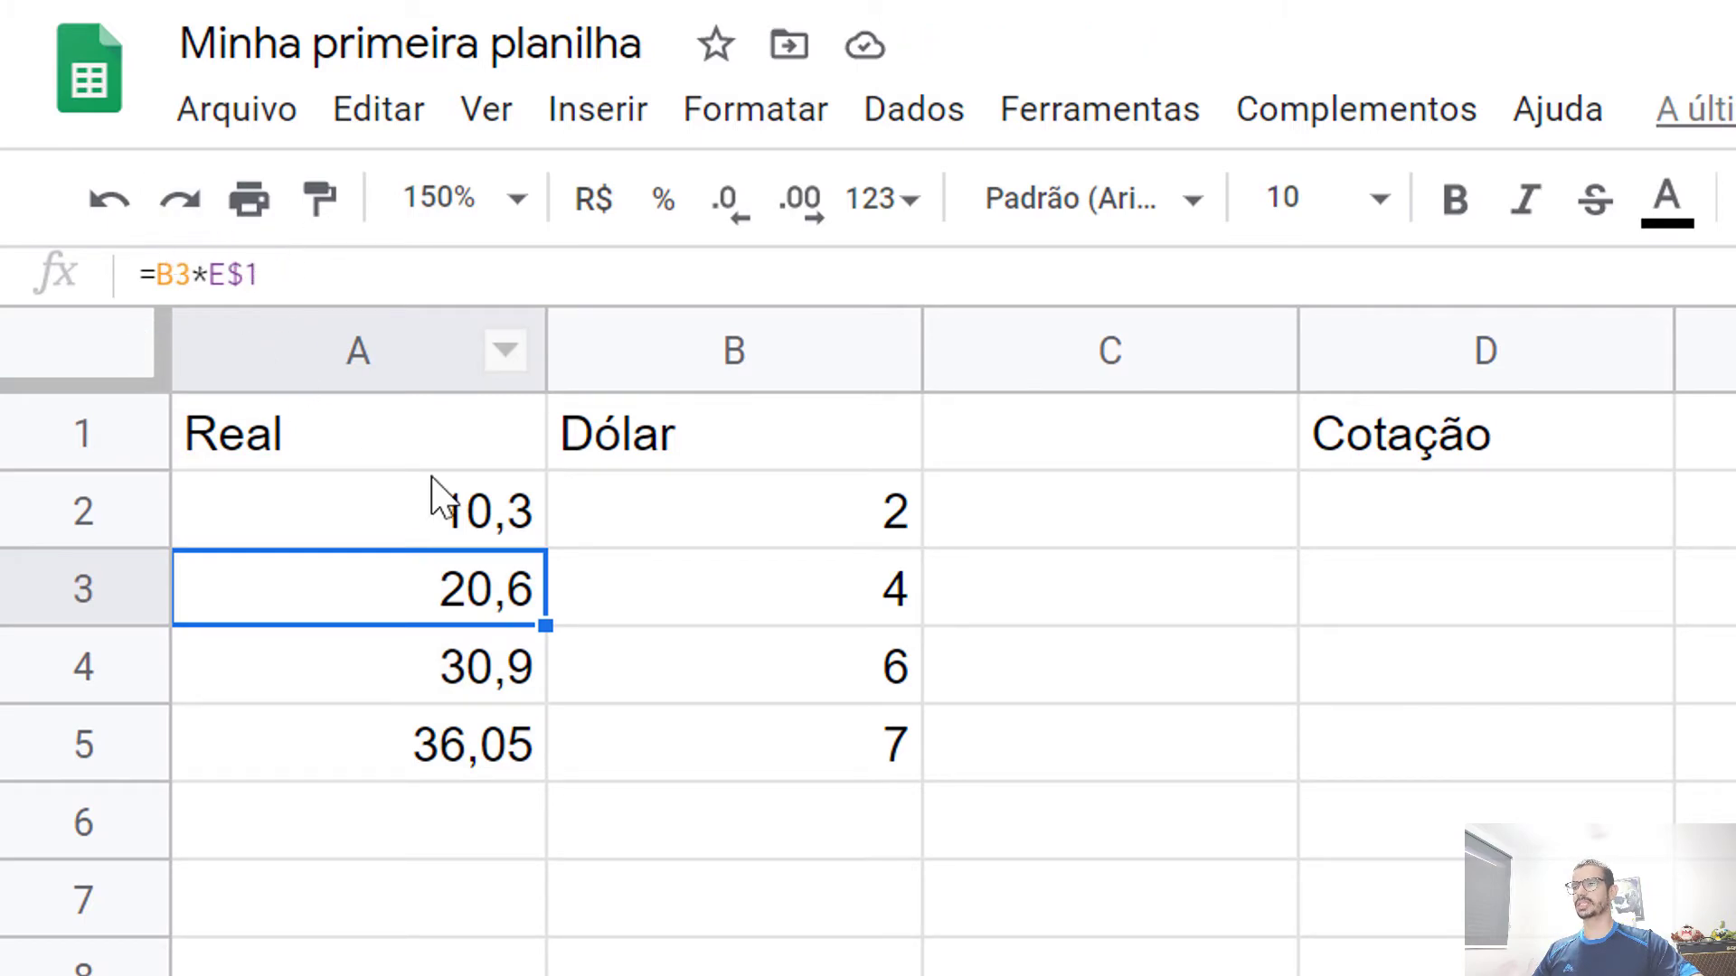
click(445, 673)
click(461, 755)
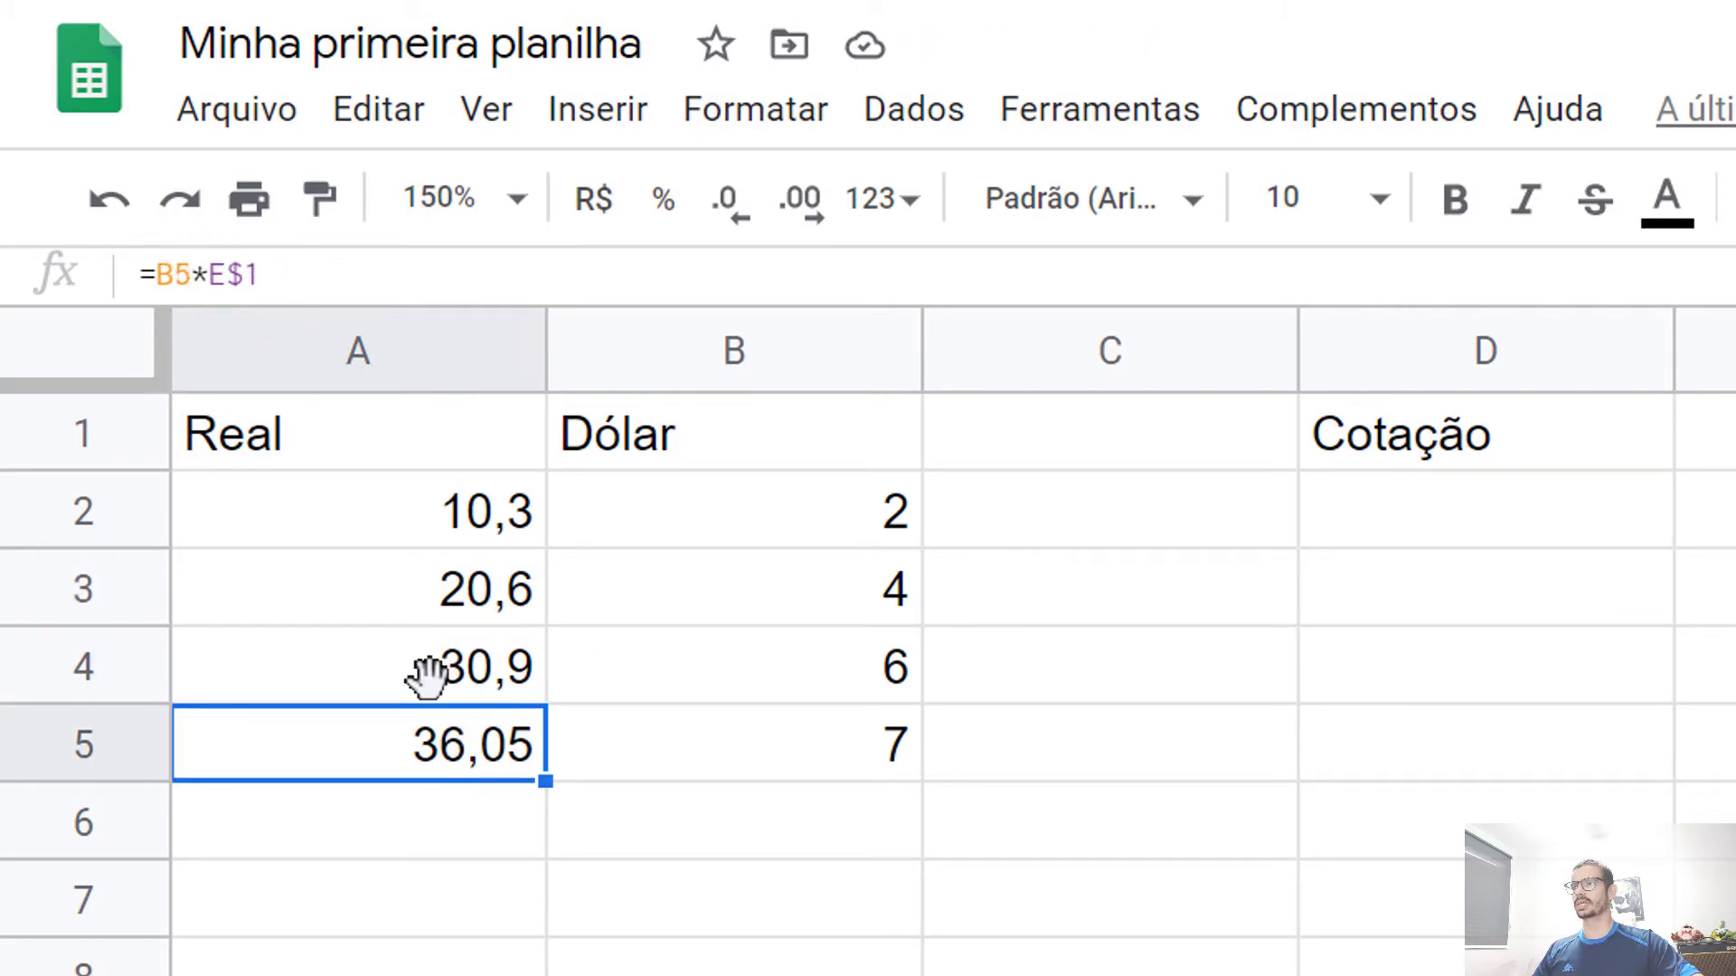
click(227, 274)
click(519, 511)
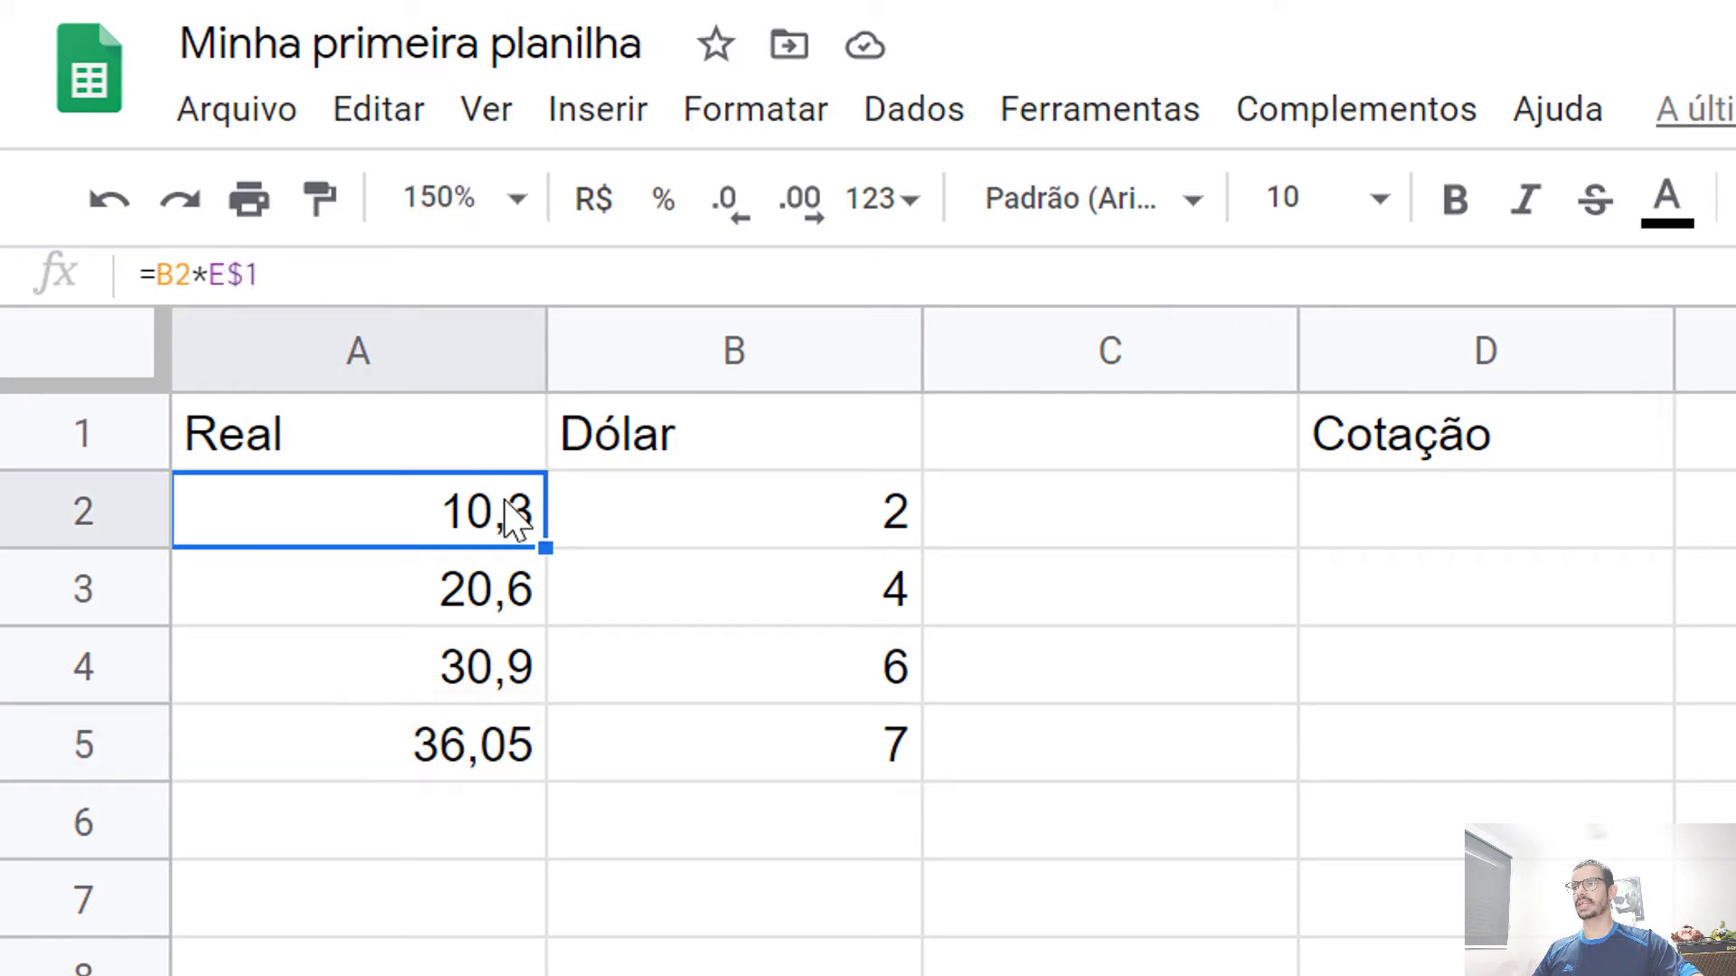
click(496, 605)
click(479, 674)
click(469, 755)
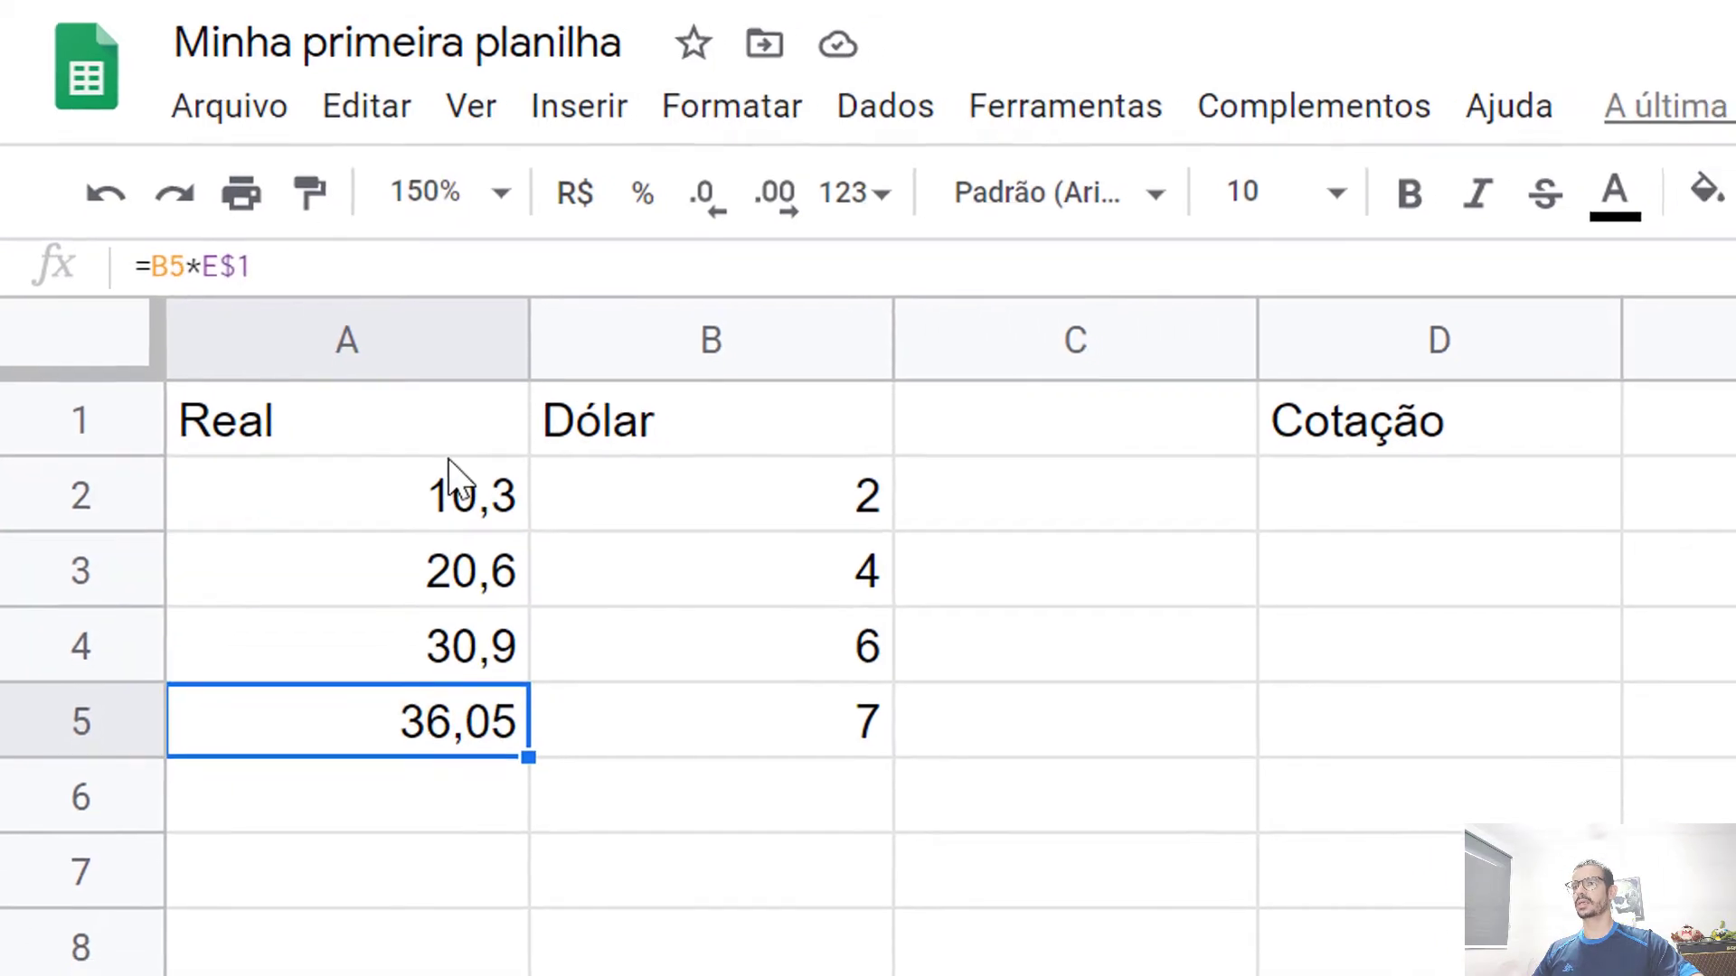
click(475, 501)
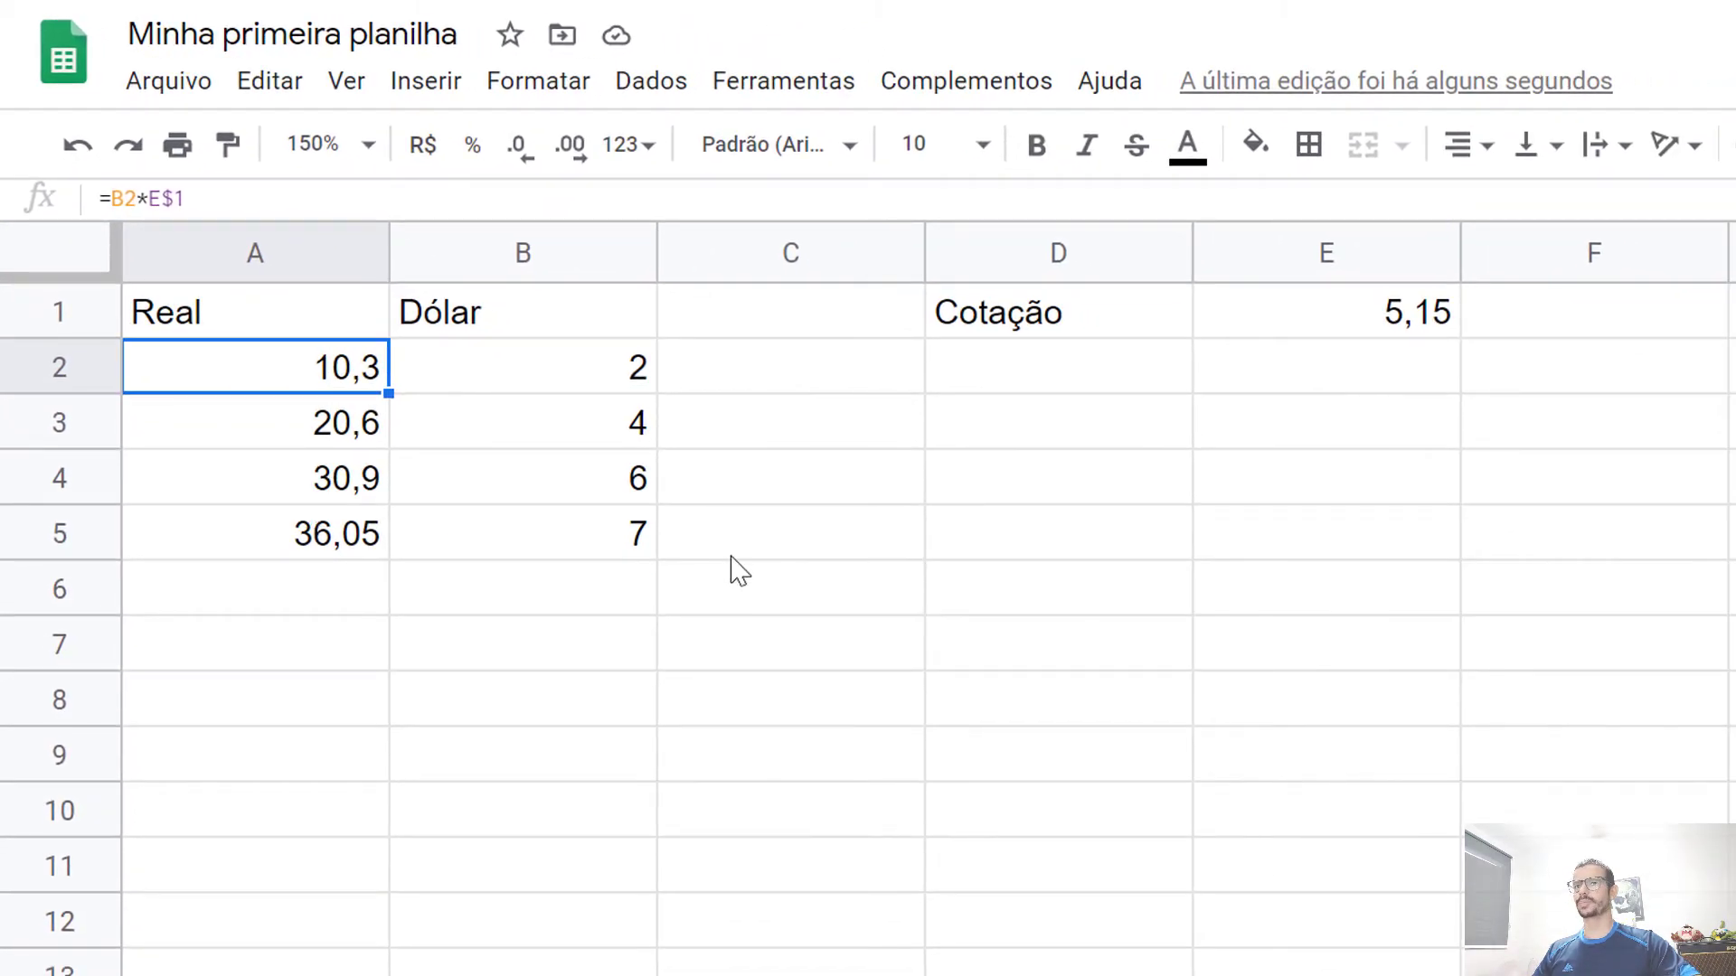
click(1327, 328)
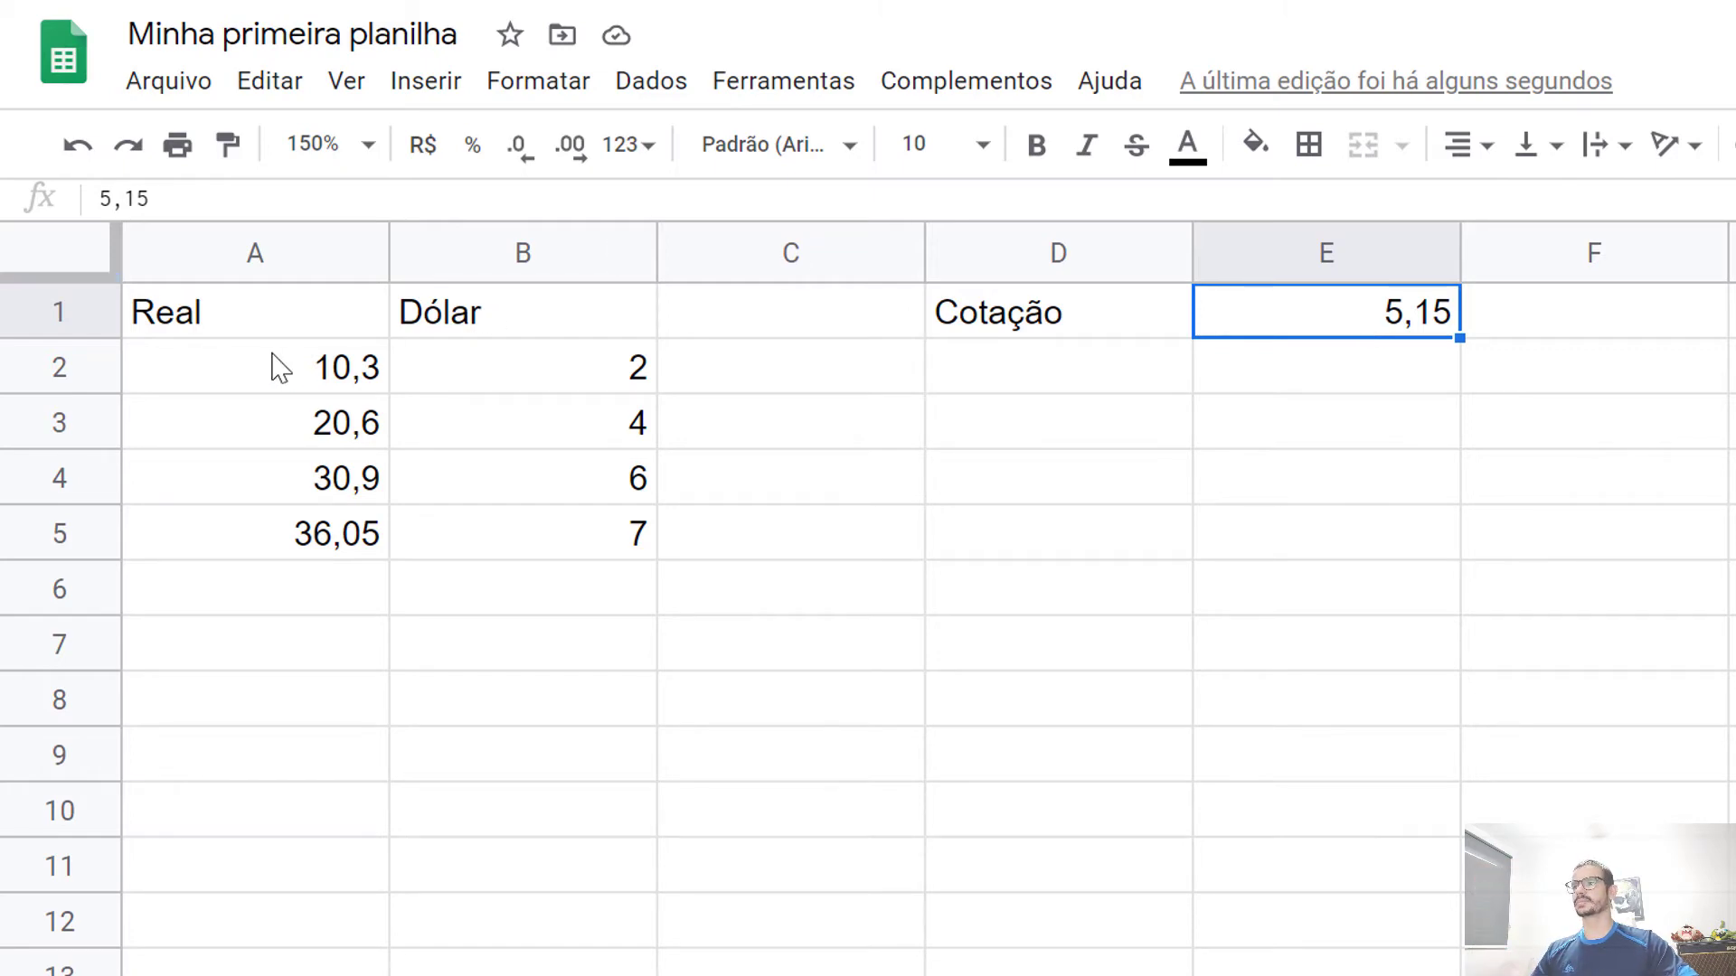
Make the exchange rate reference in cell A2 fully absolute by changing the formula to =B2*$E$1
click(333, 380)
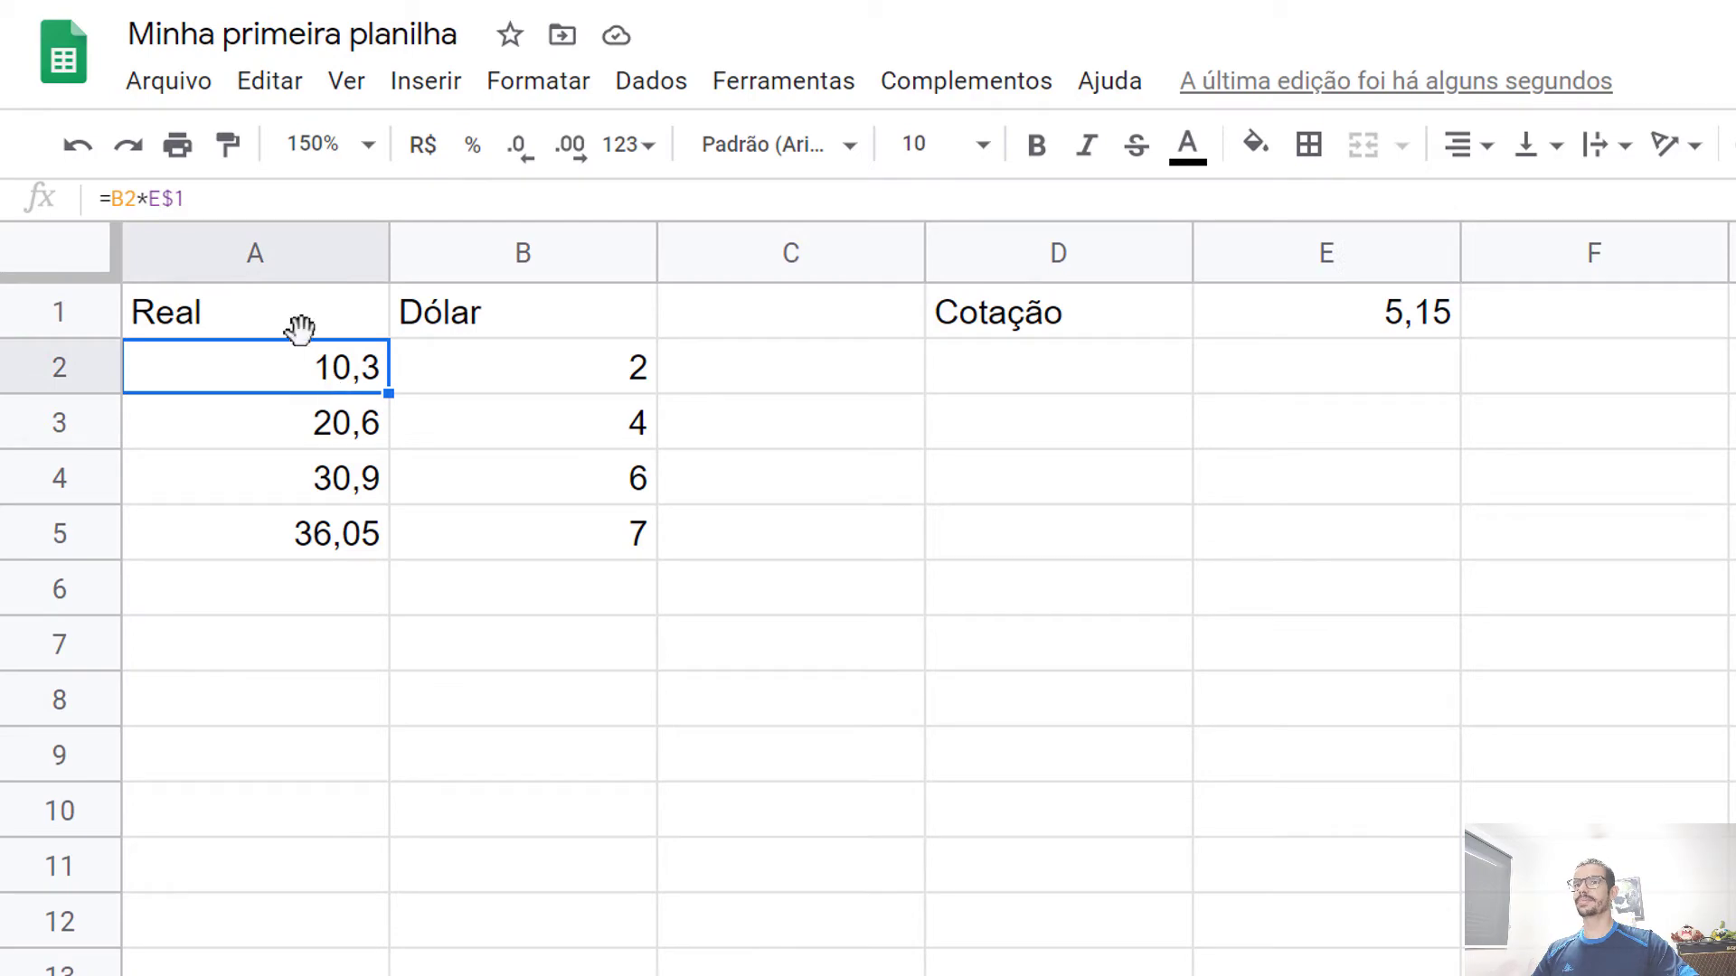
click(151, 201)
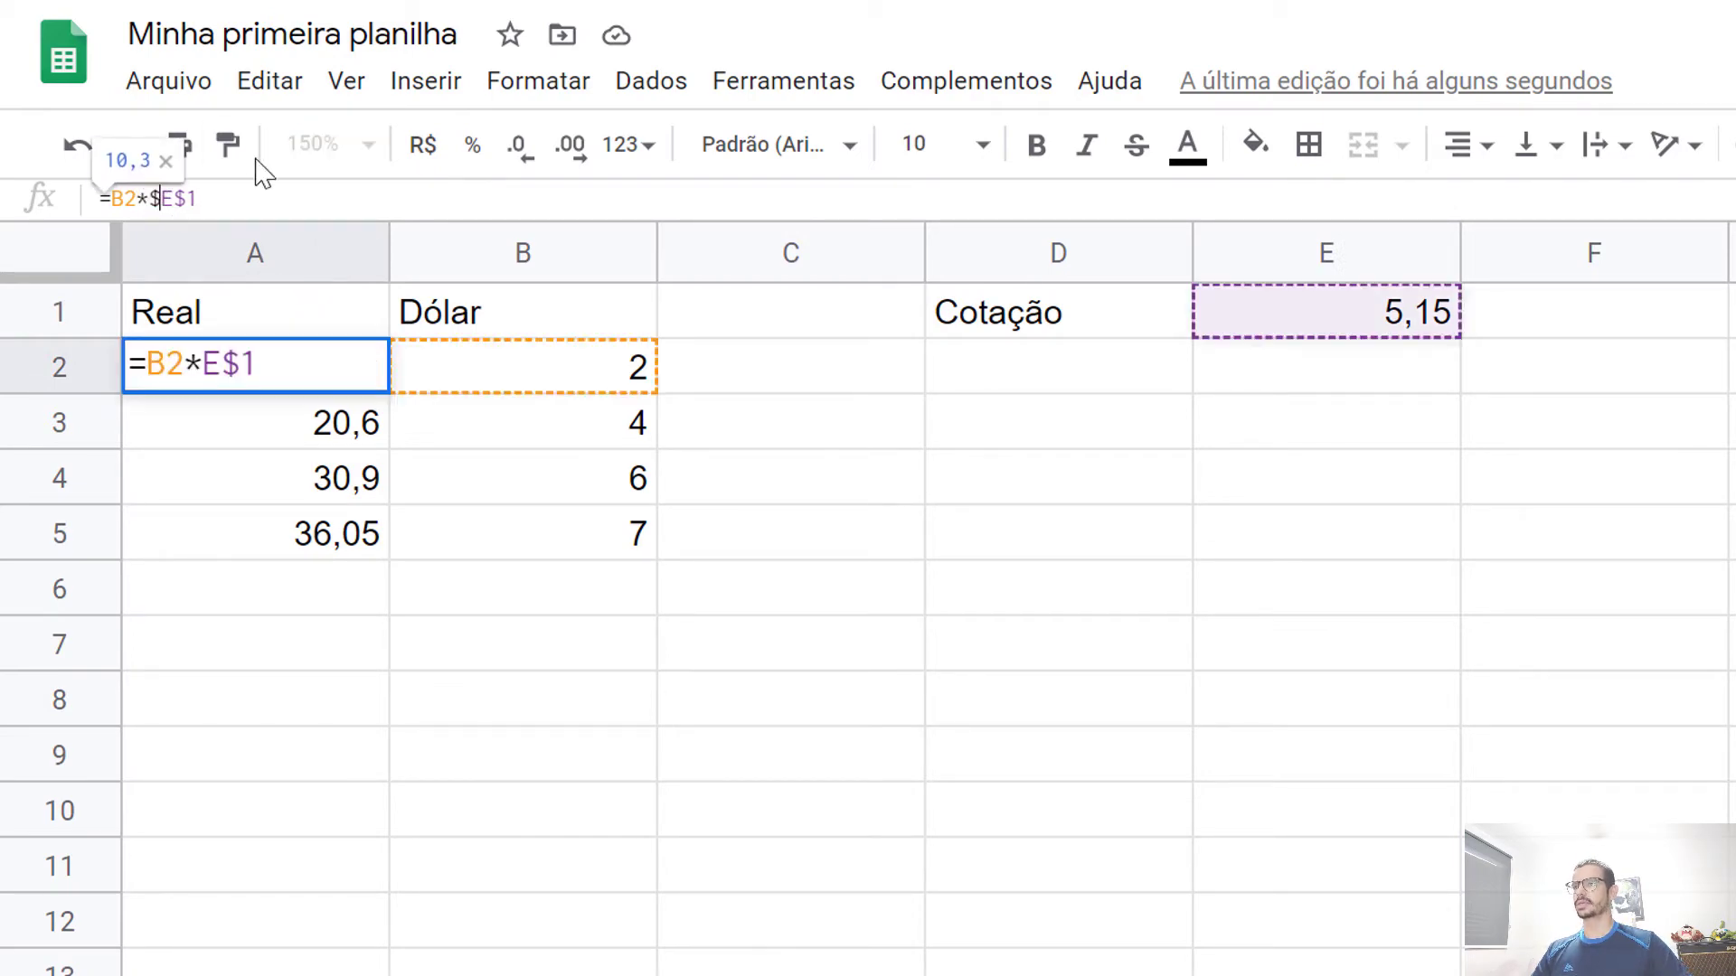
text($)
key(Return)
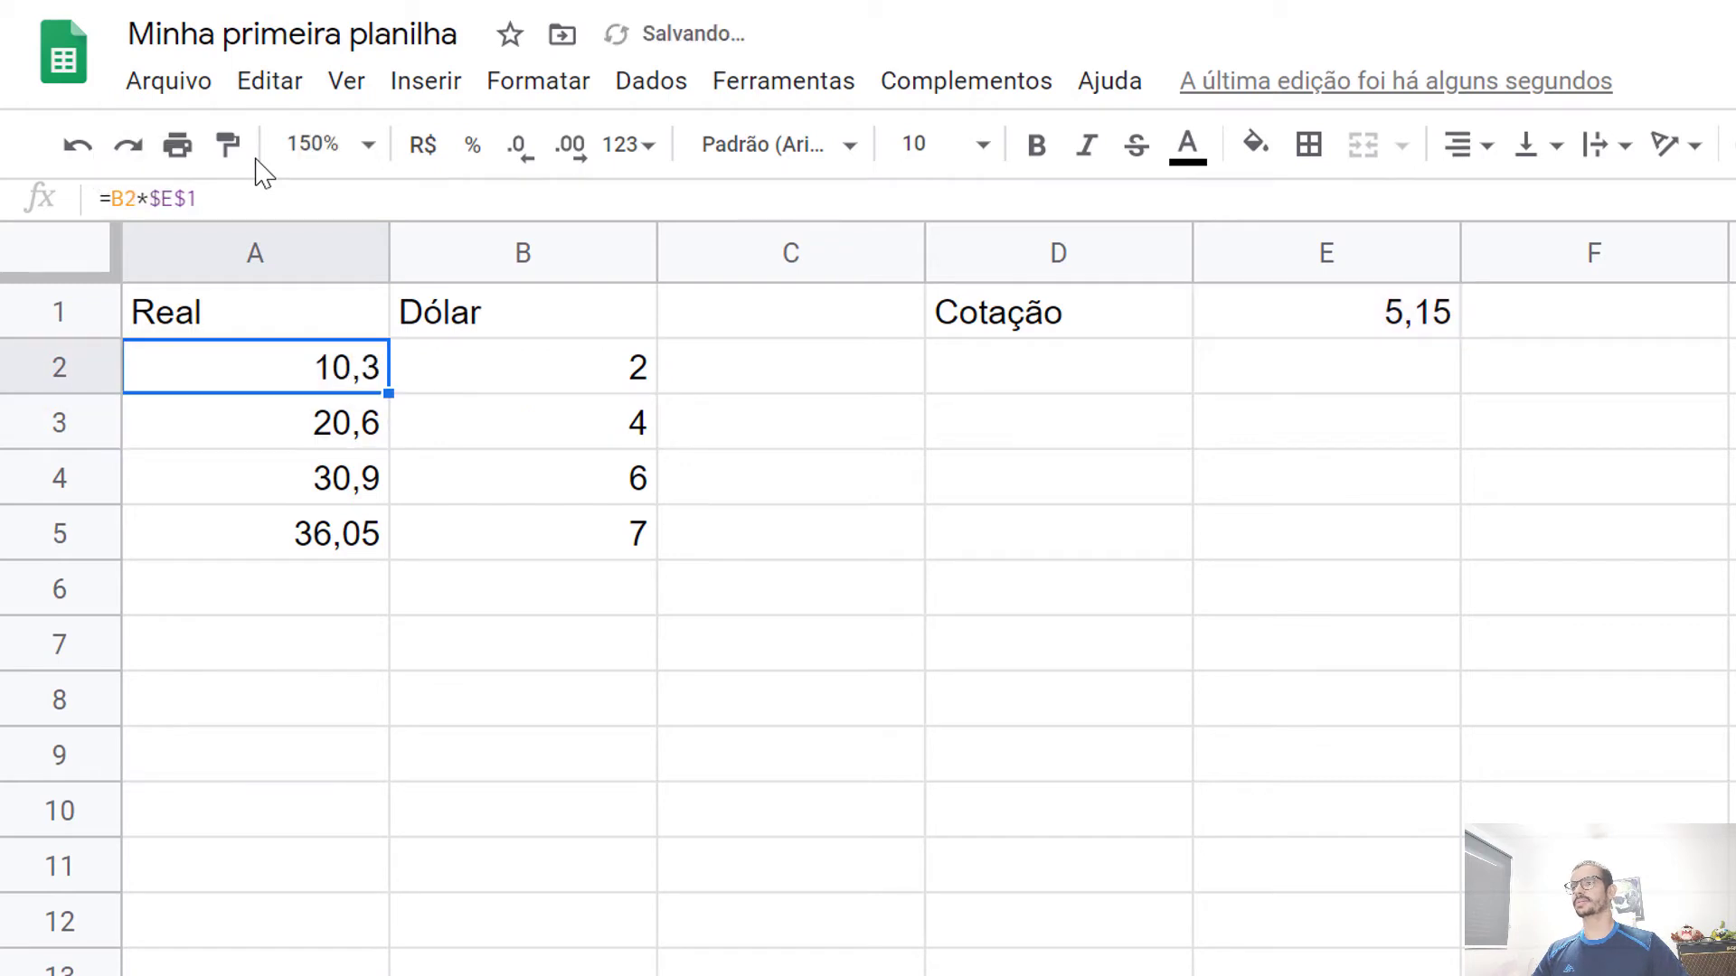
Fill the formula with the absolute reference $E$1 from A2 down through A5 and check the copy in A3
drag(388, 394, 379, 537)
click(307, 426)
click(289, 366)
click(828, 443)
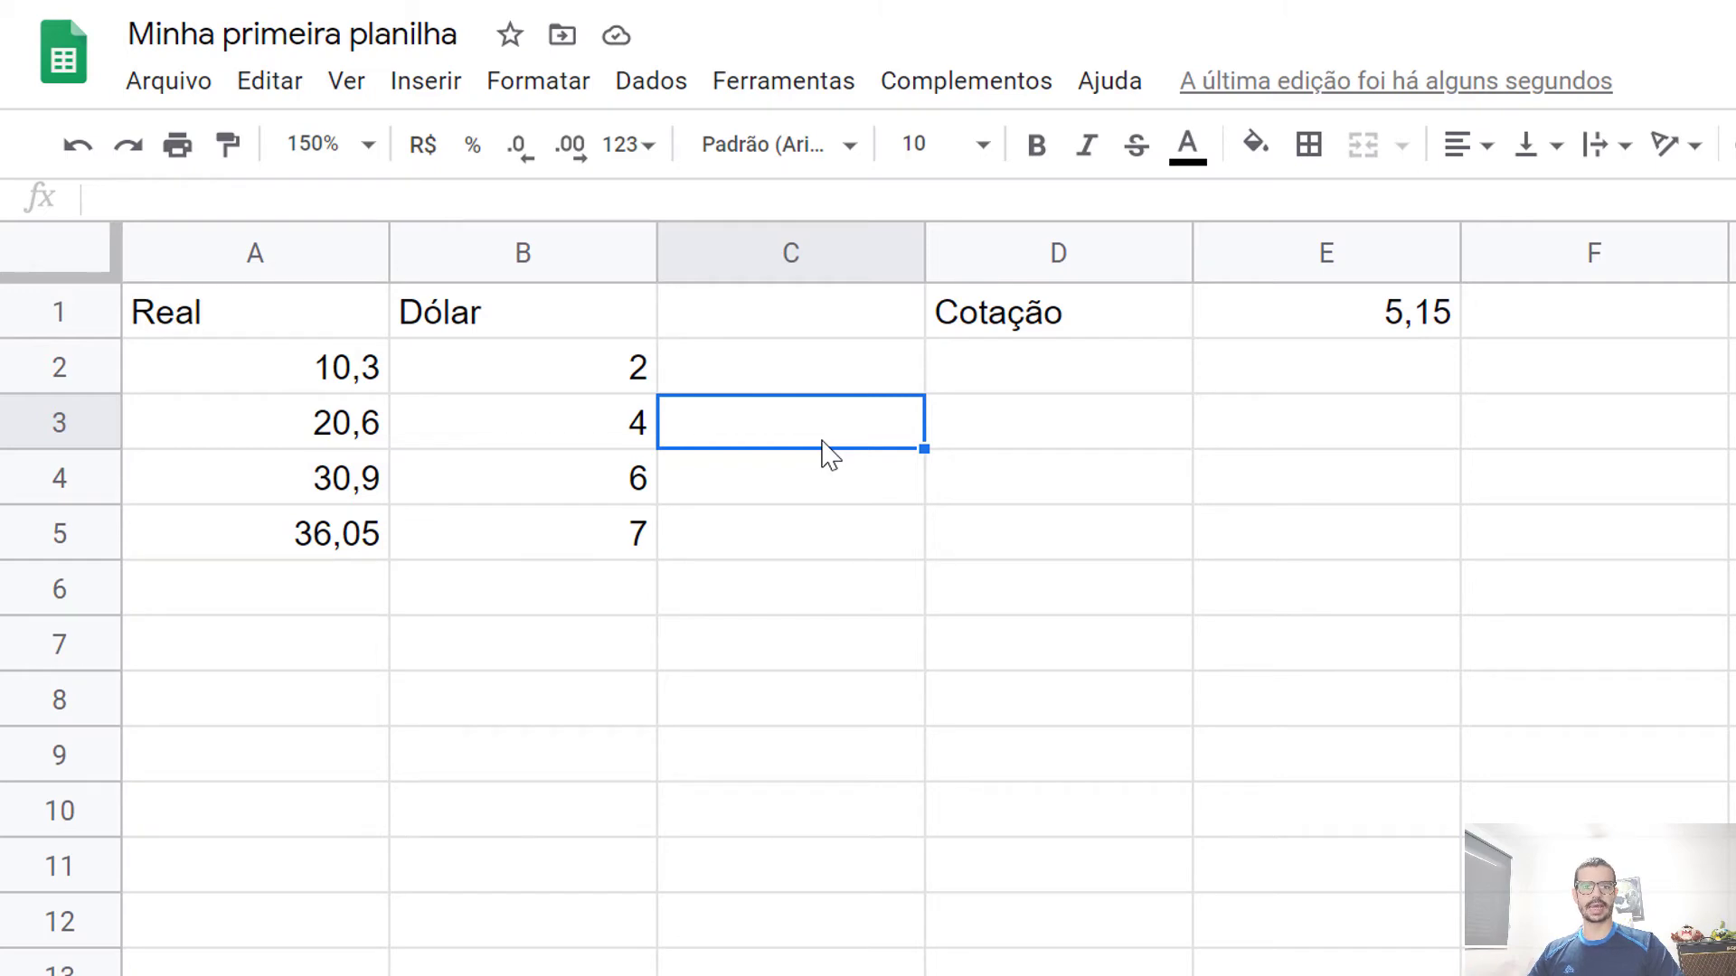
click(319, 599)
drag(299, 388, 316, 540)
drag(449, 402, 461, 553)
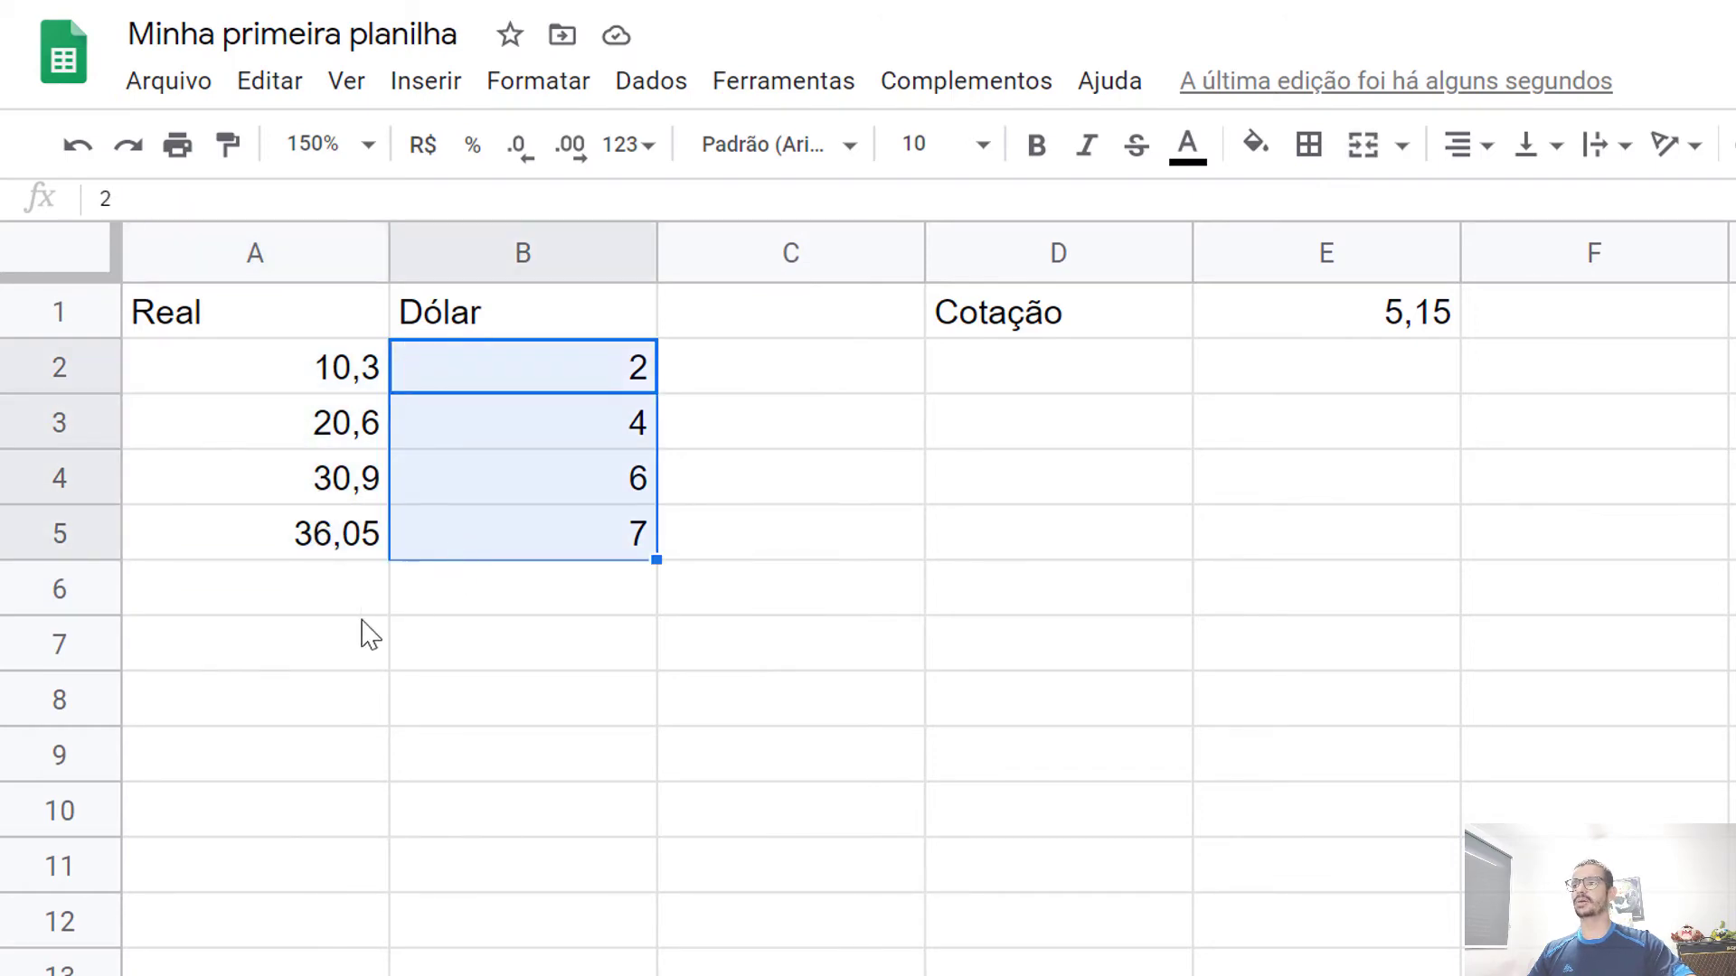
Enter the formula =A2+A3+A4+A5 in cell A6 to total the real amounts
click(249, 604)
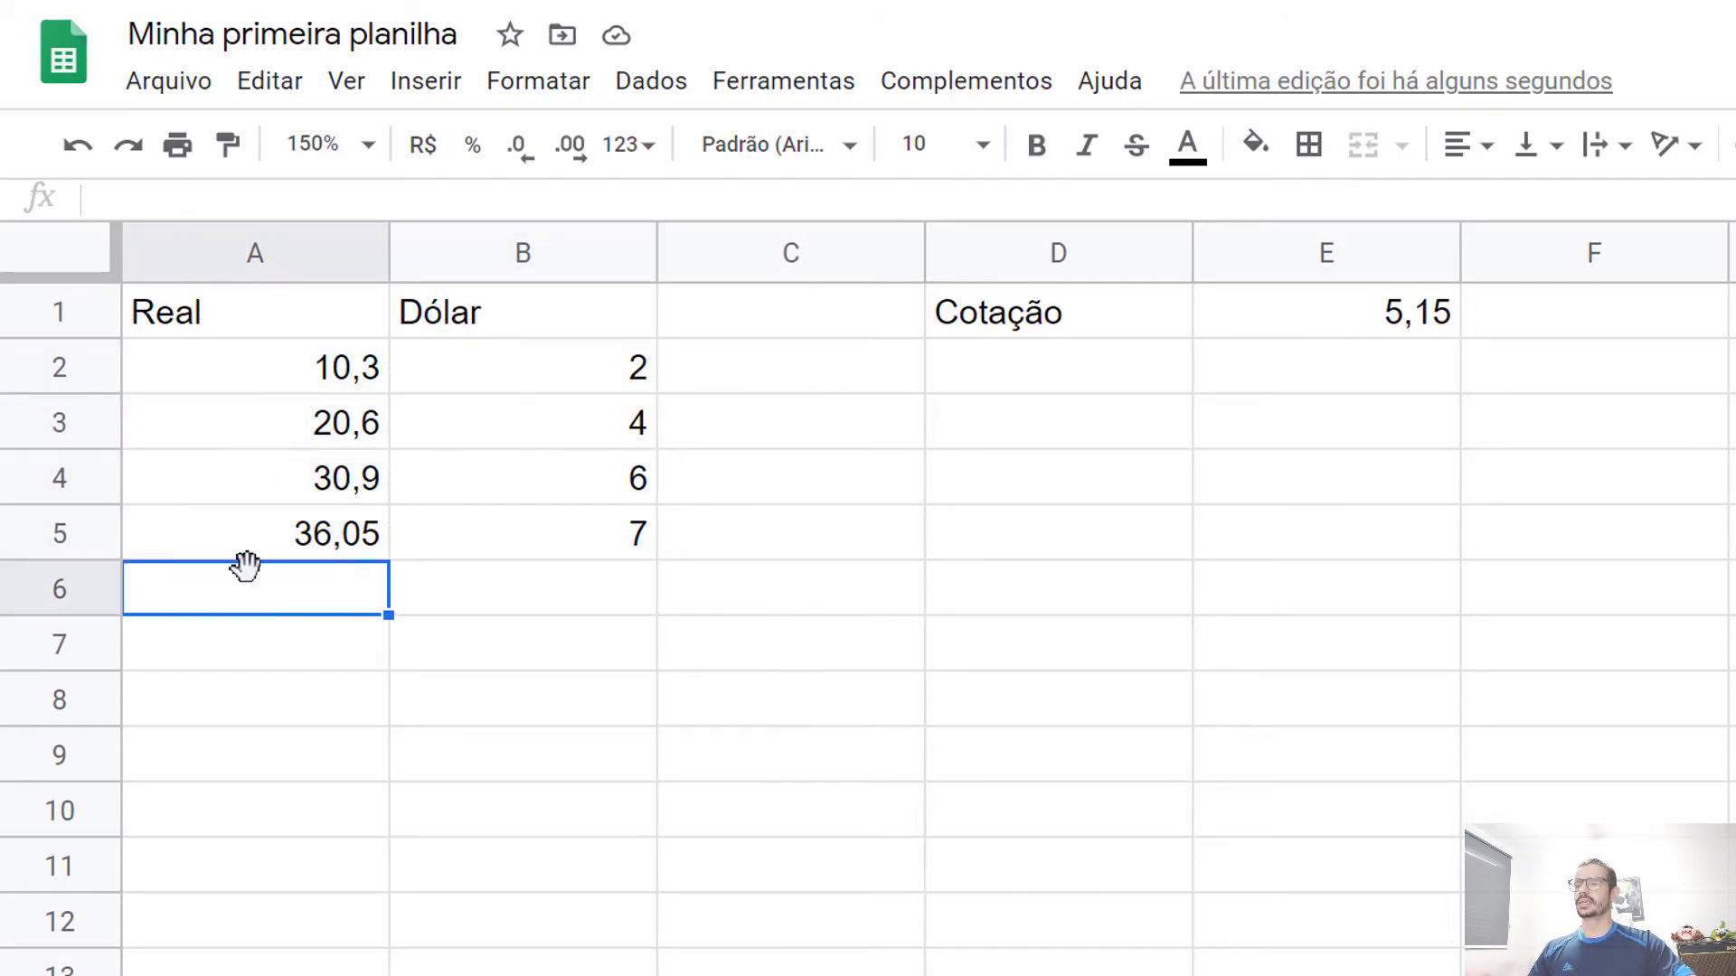
text(=)
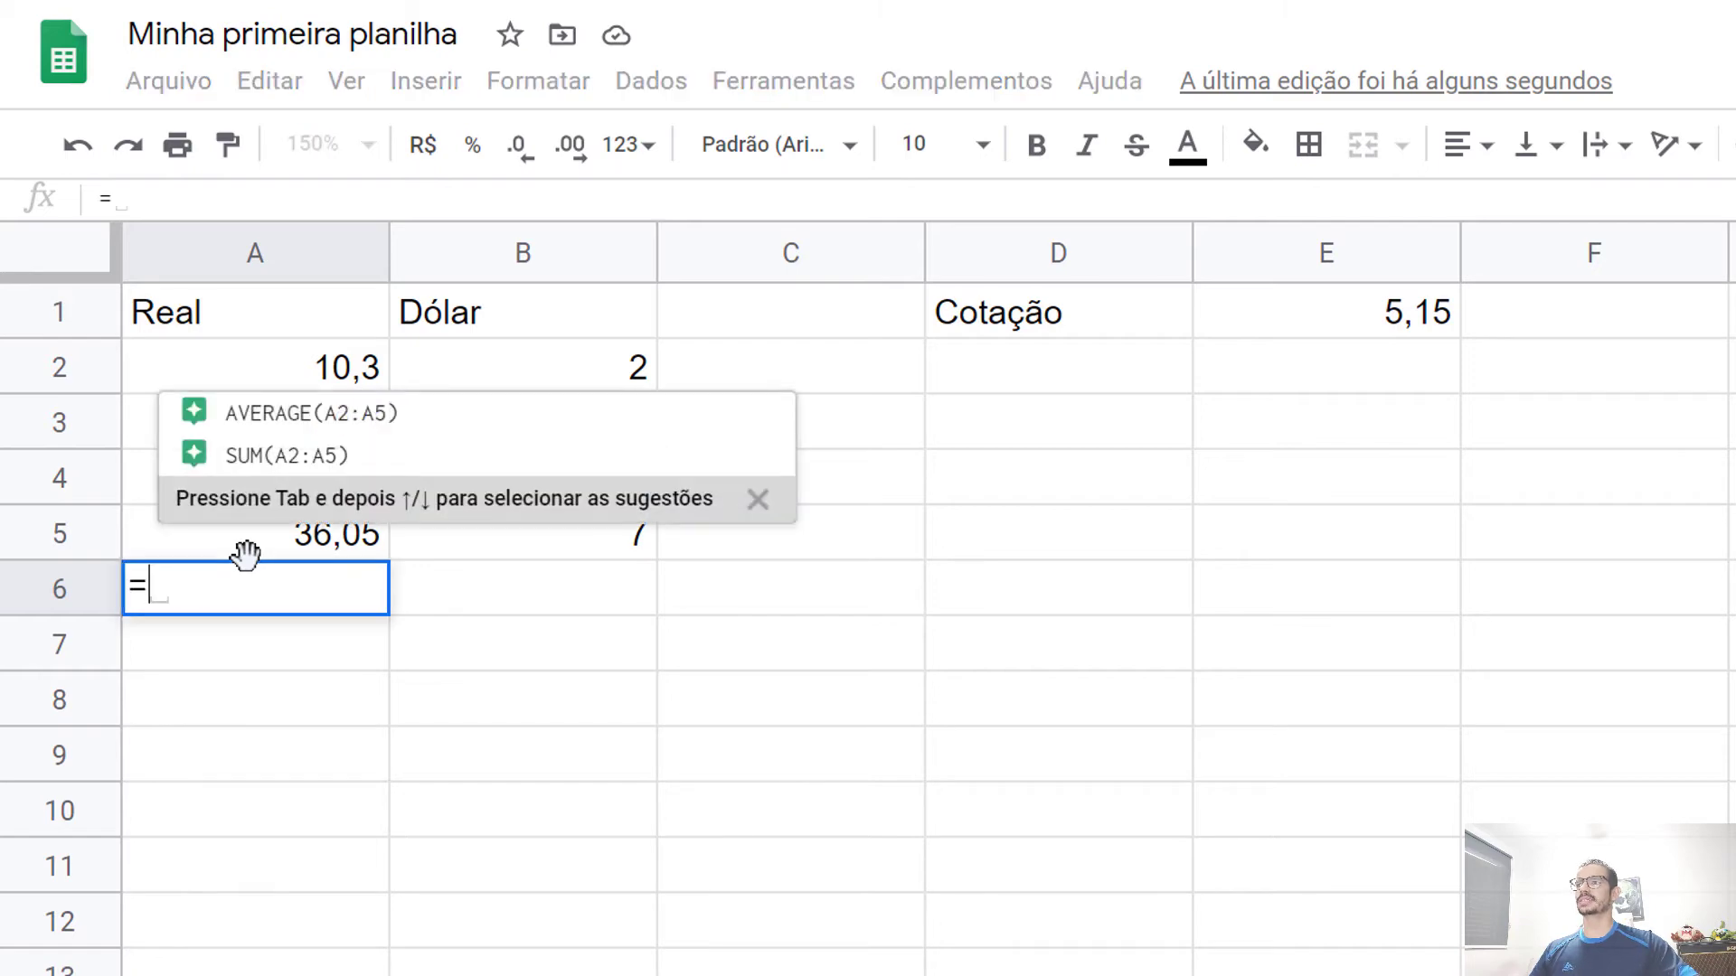
click(144, 369)
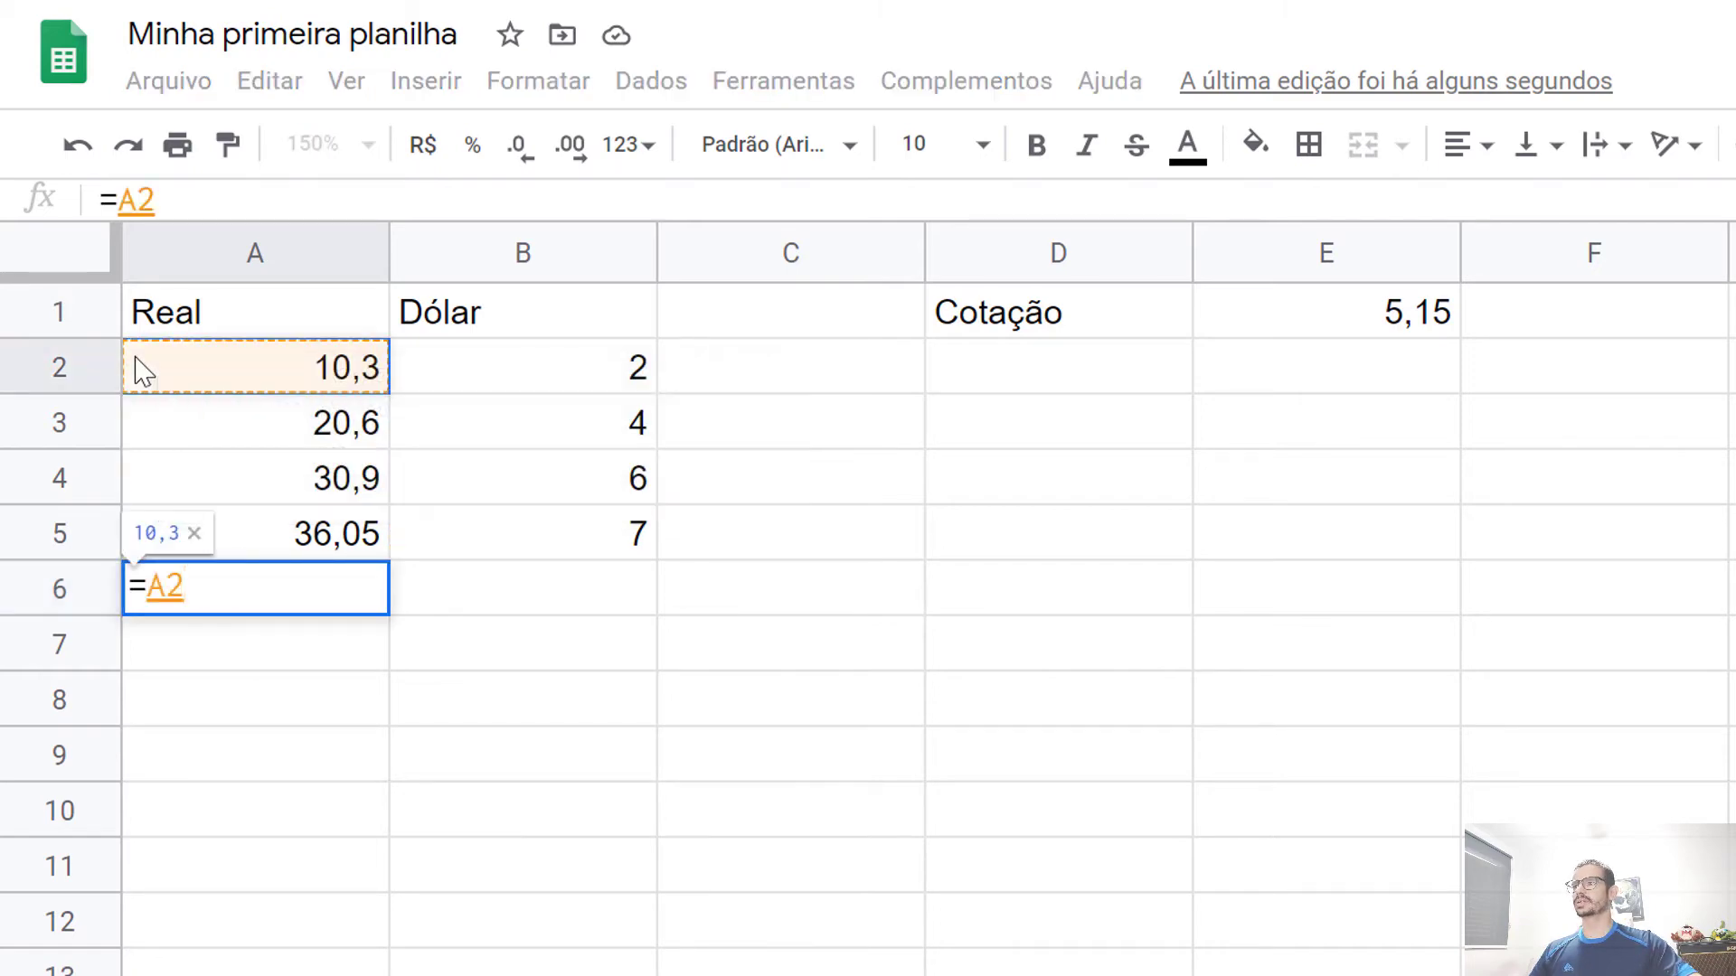
text(+)
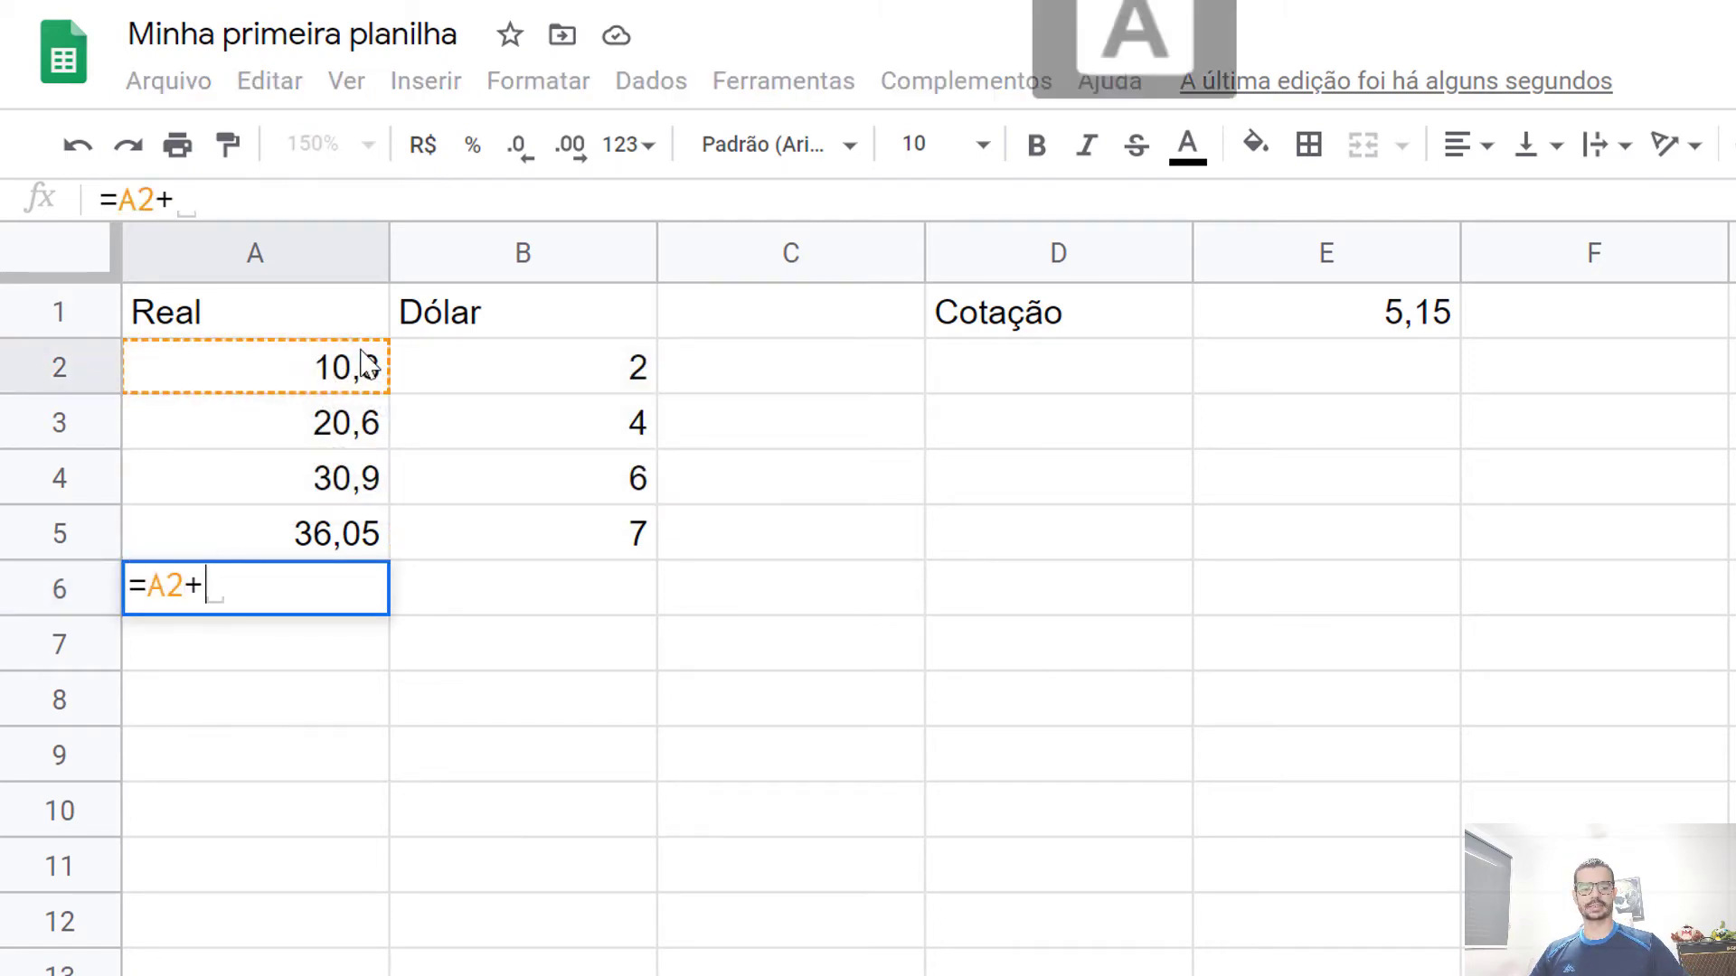
text(B)
key(BackSpace)
text(A)
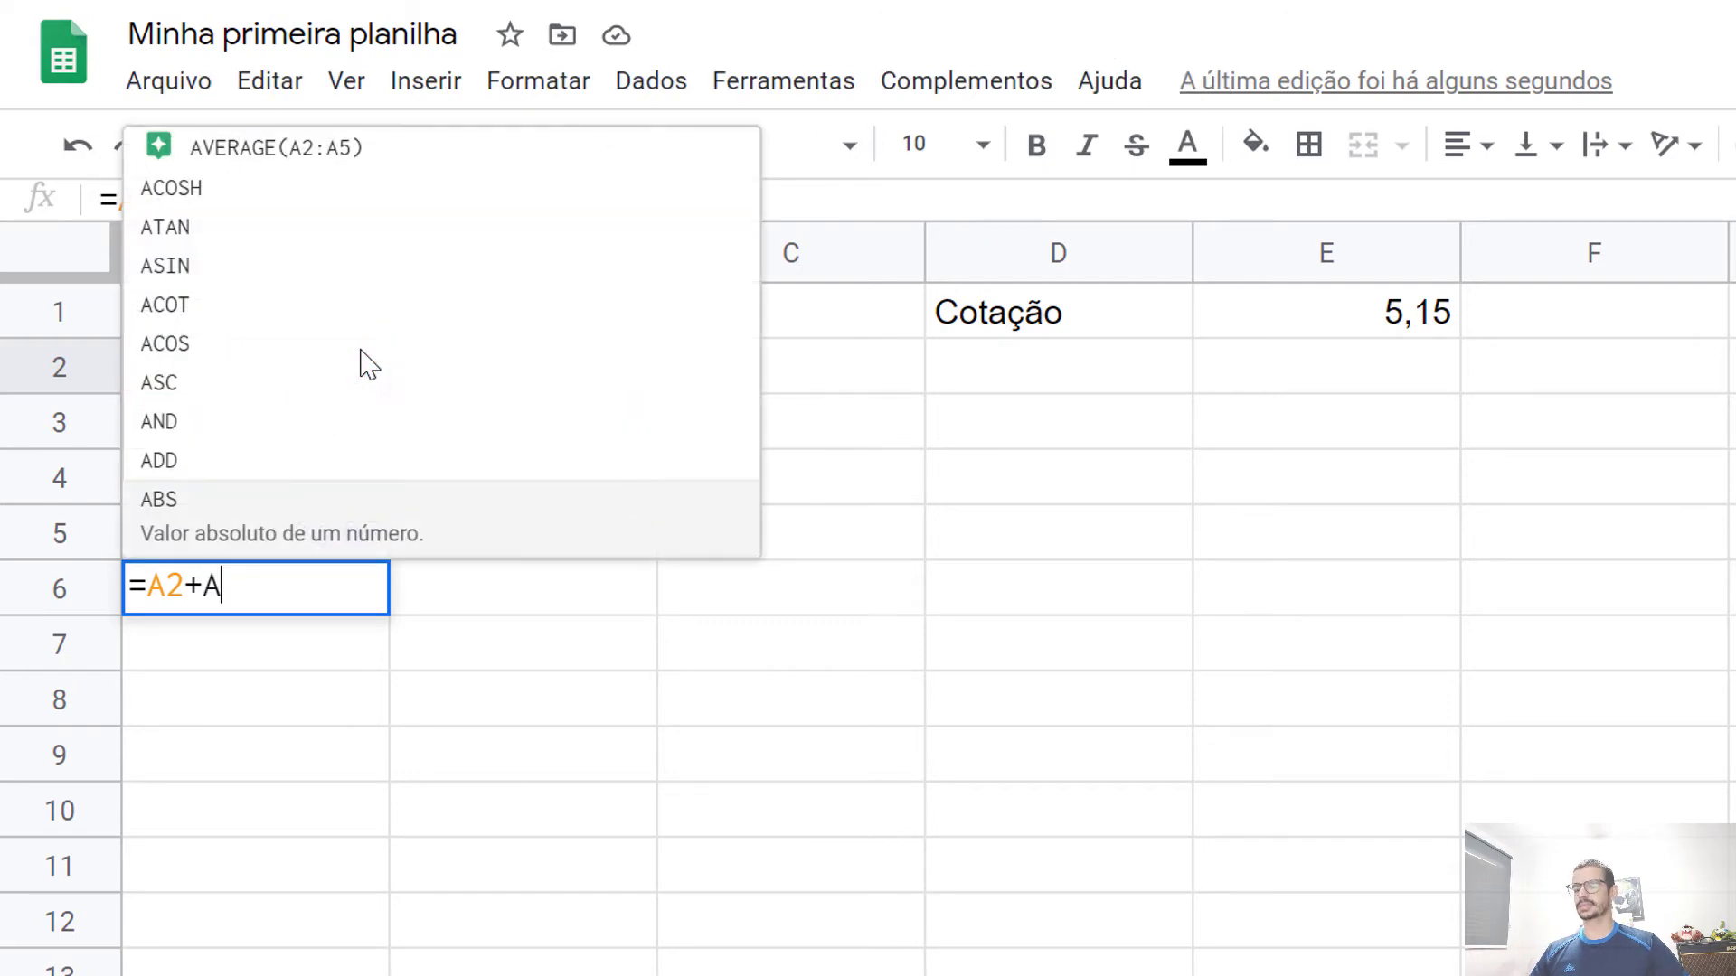
text(3+A4)
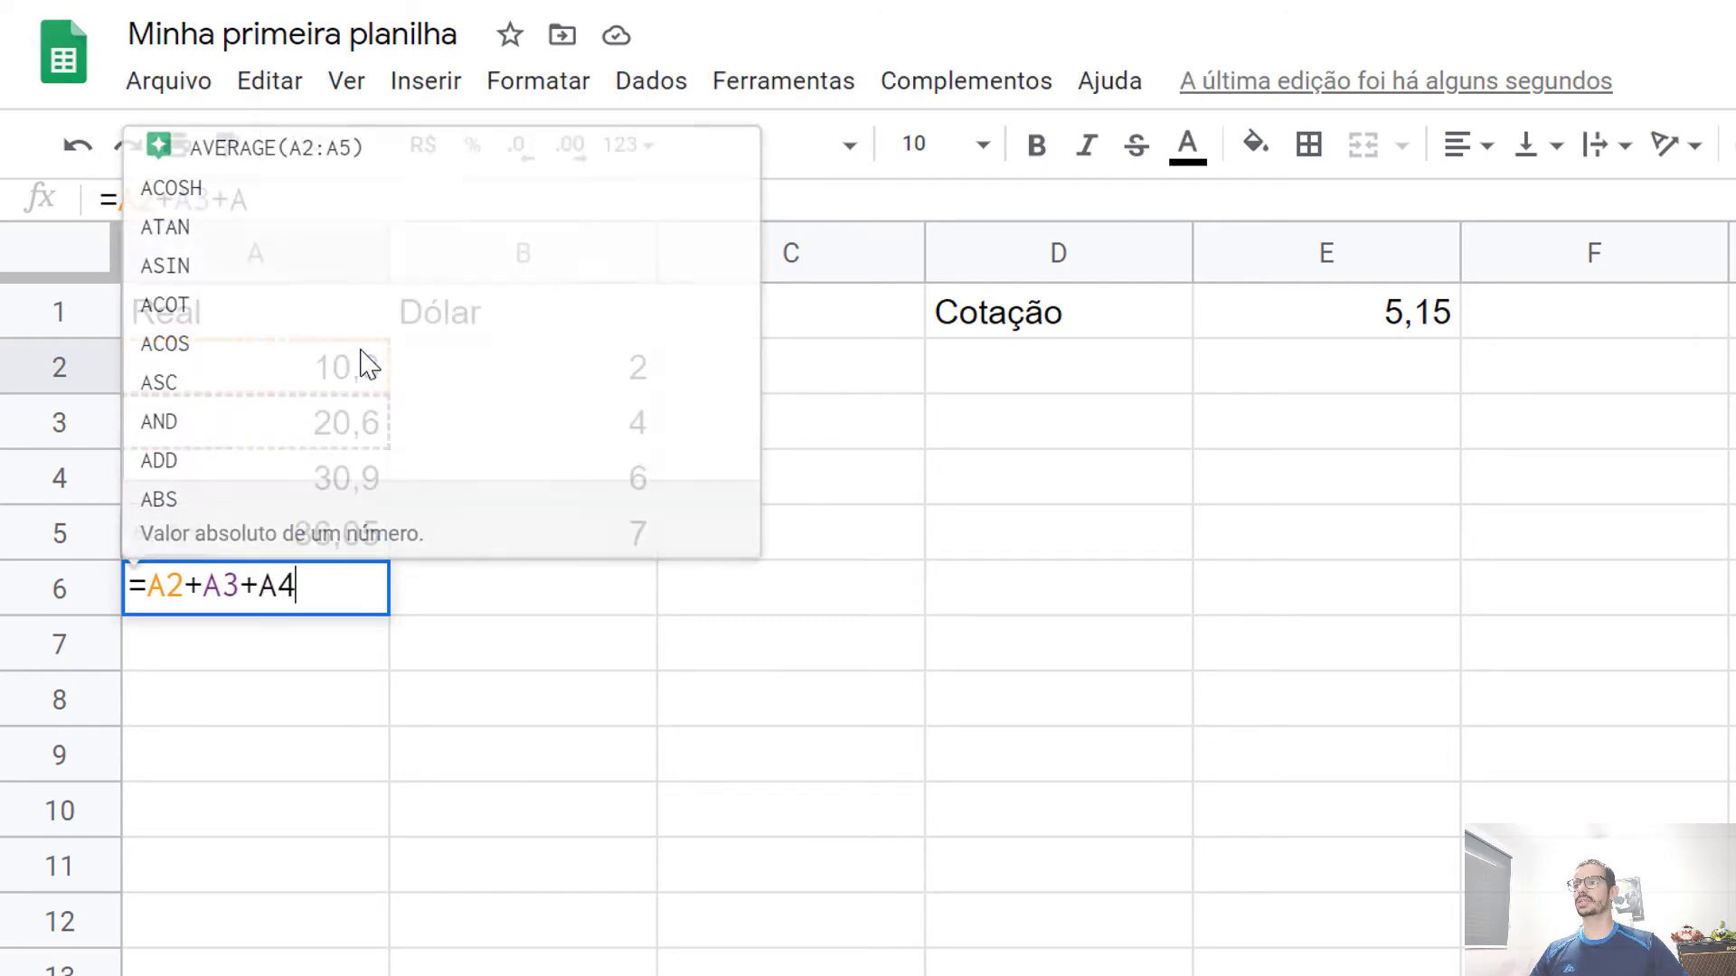
text(+A)
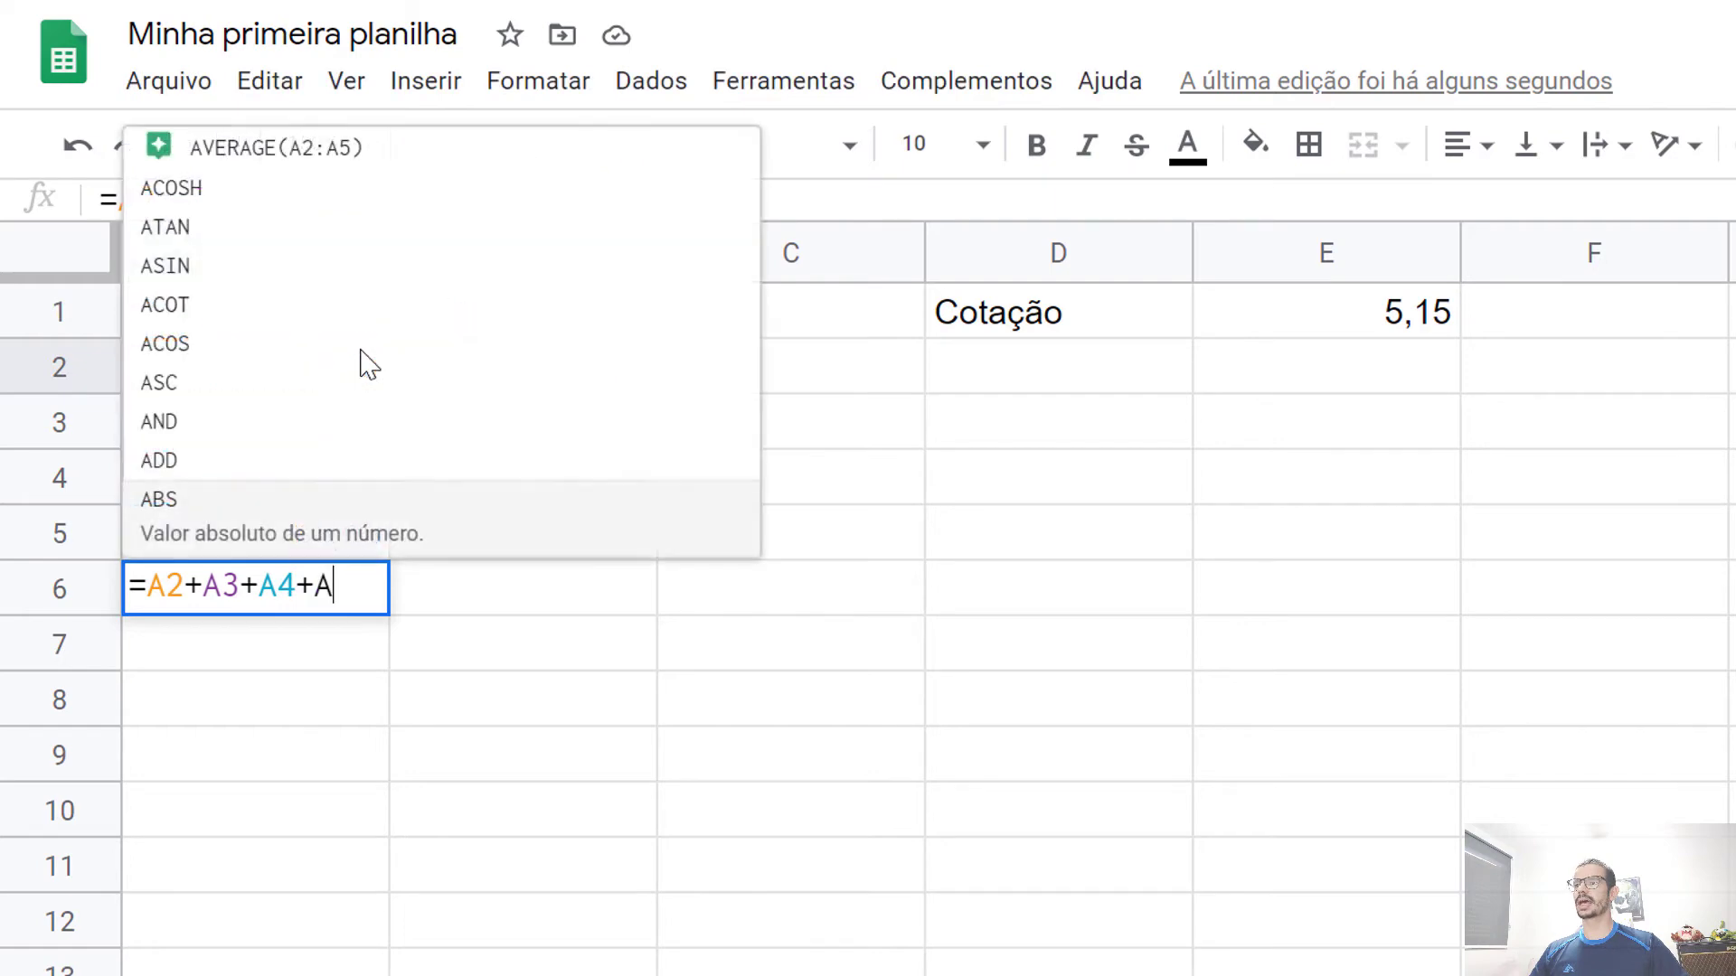
text(5)
key(Return)
key(Up)
key(Up)
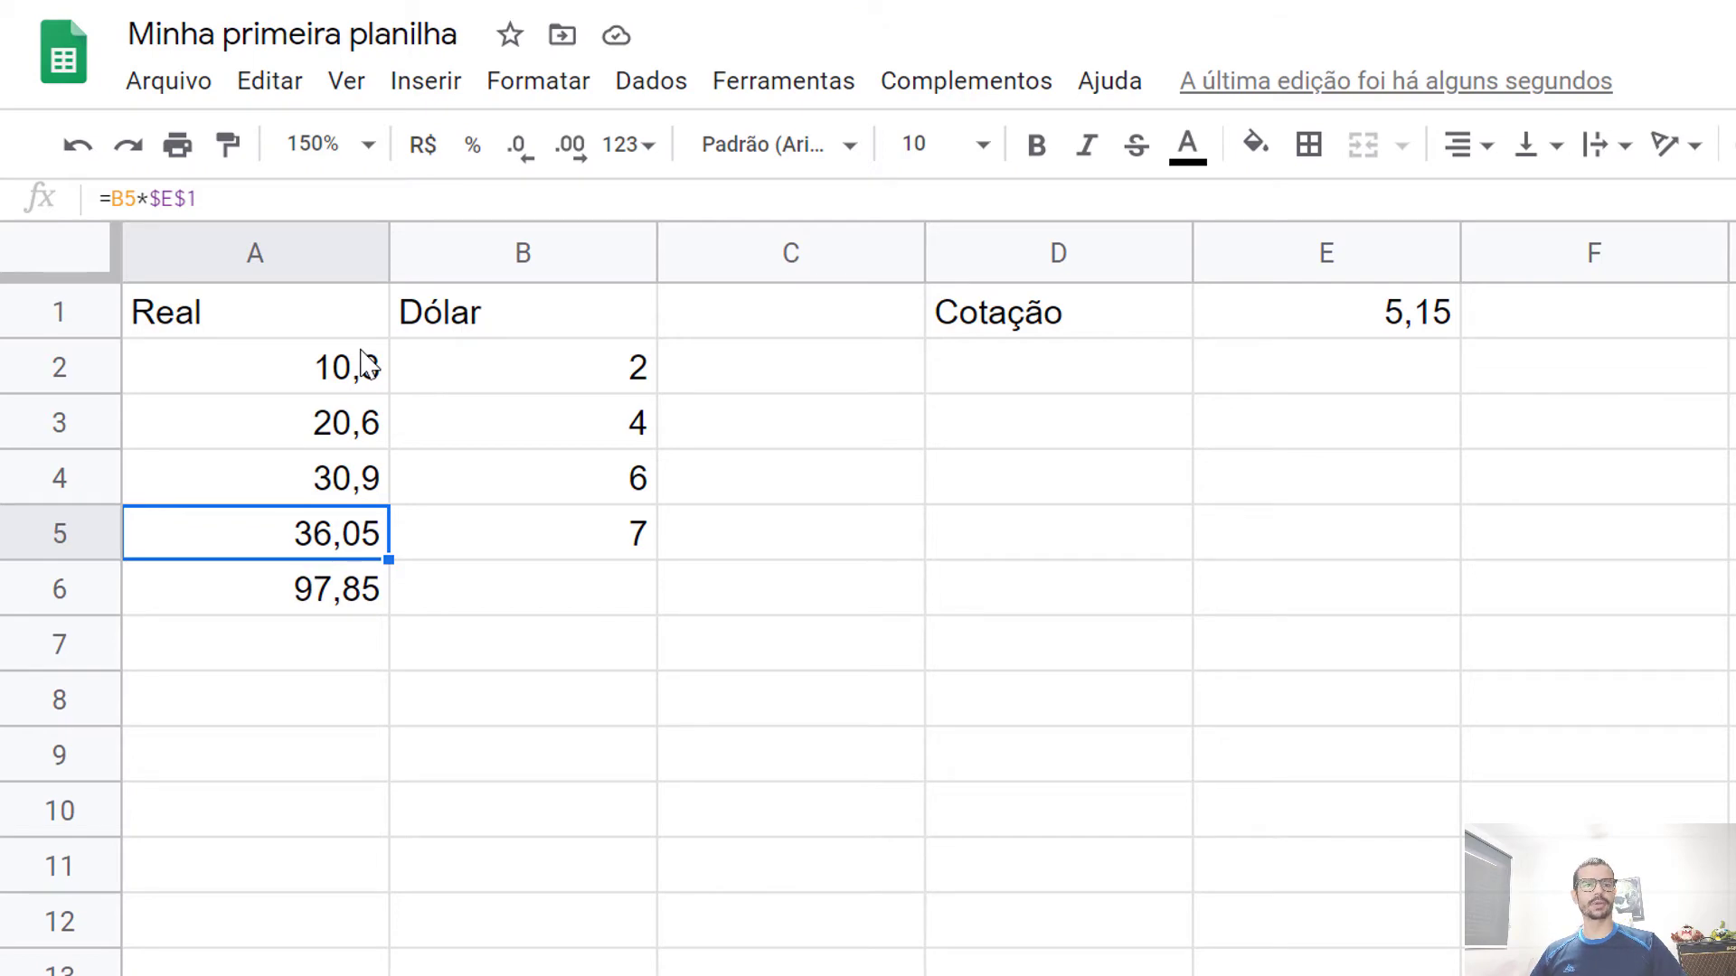
Delete the sum formula from cell A6
key(Down)
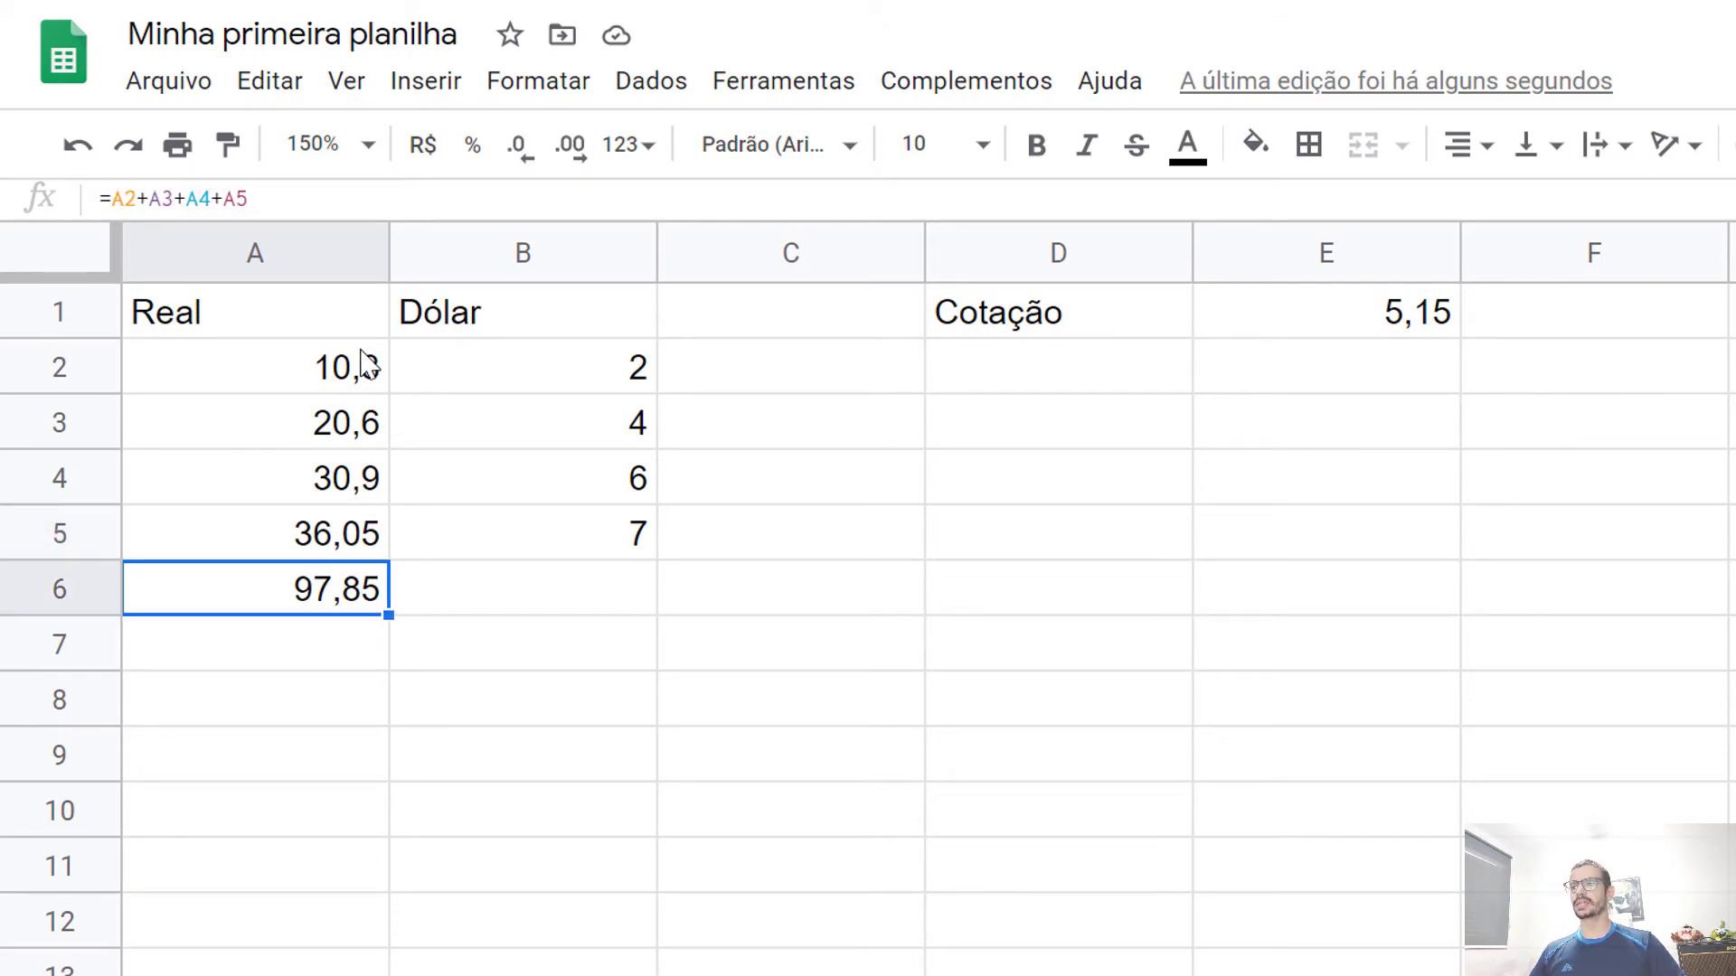
key(Delete)
key(Up)
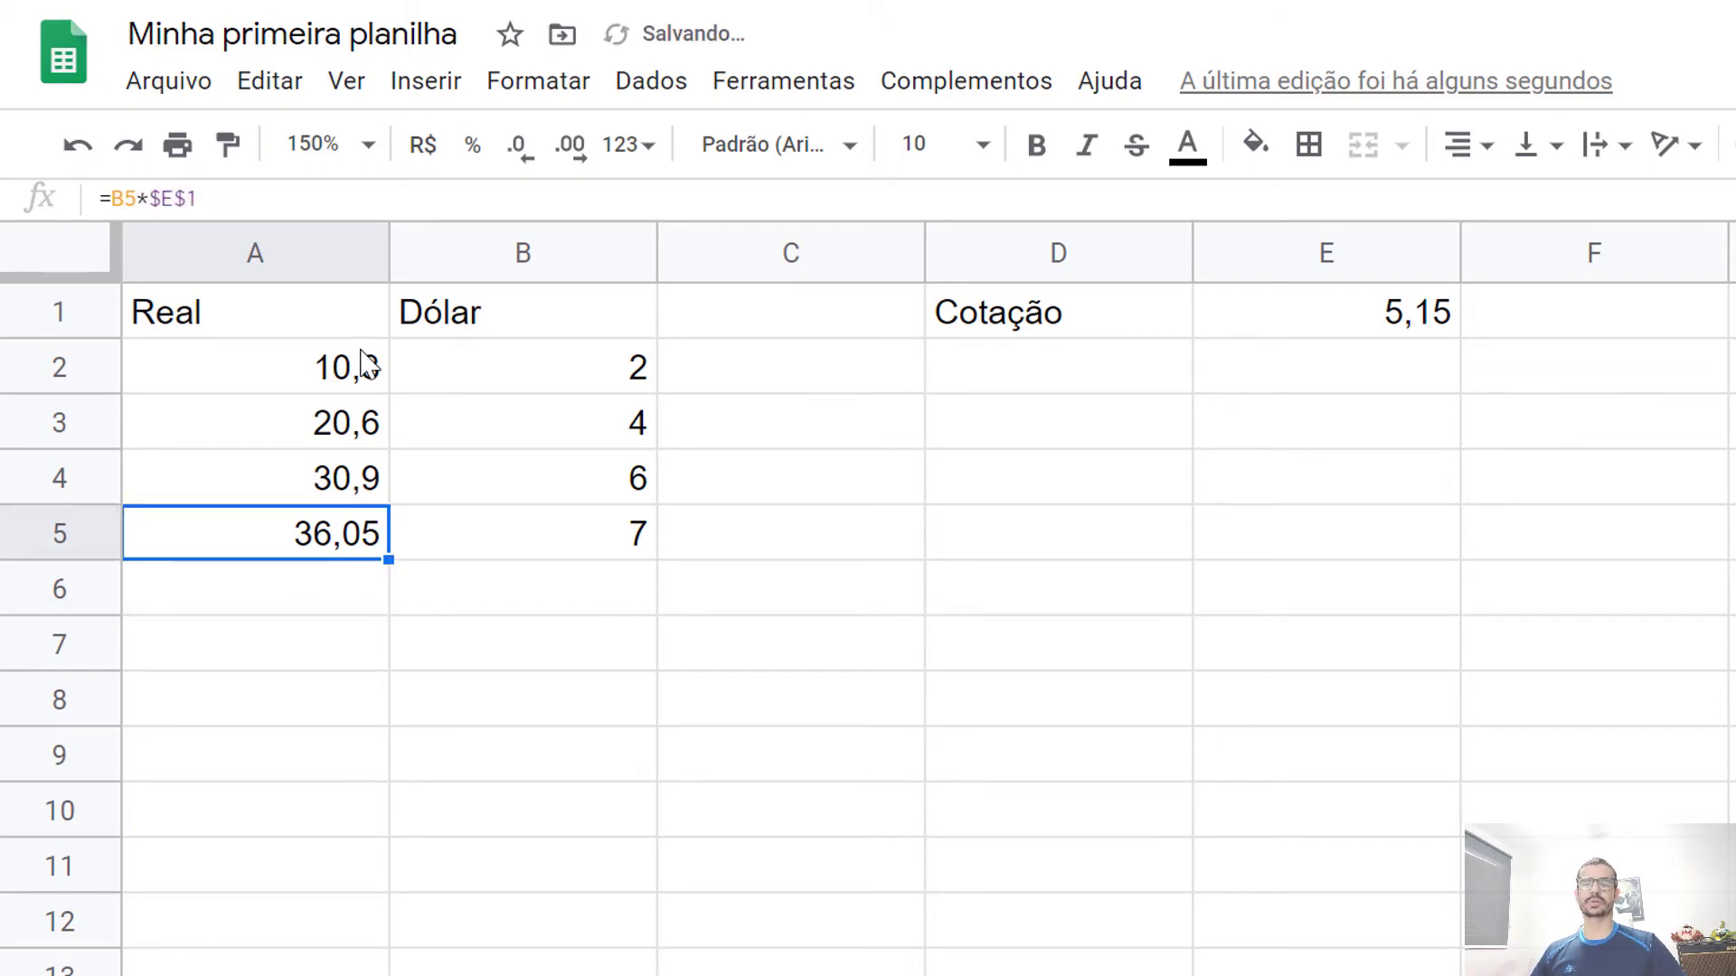
key(Down)
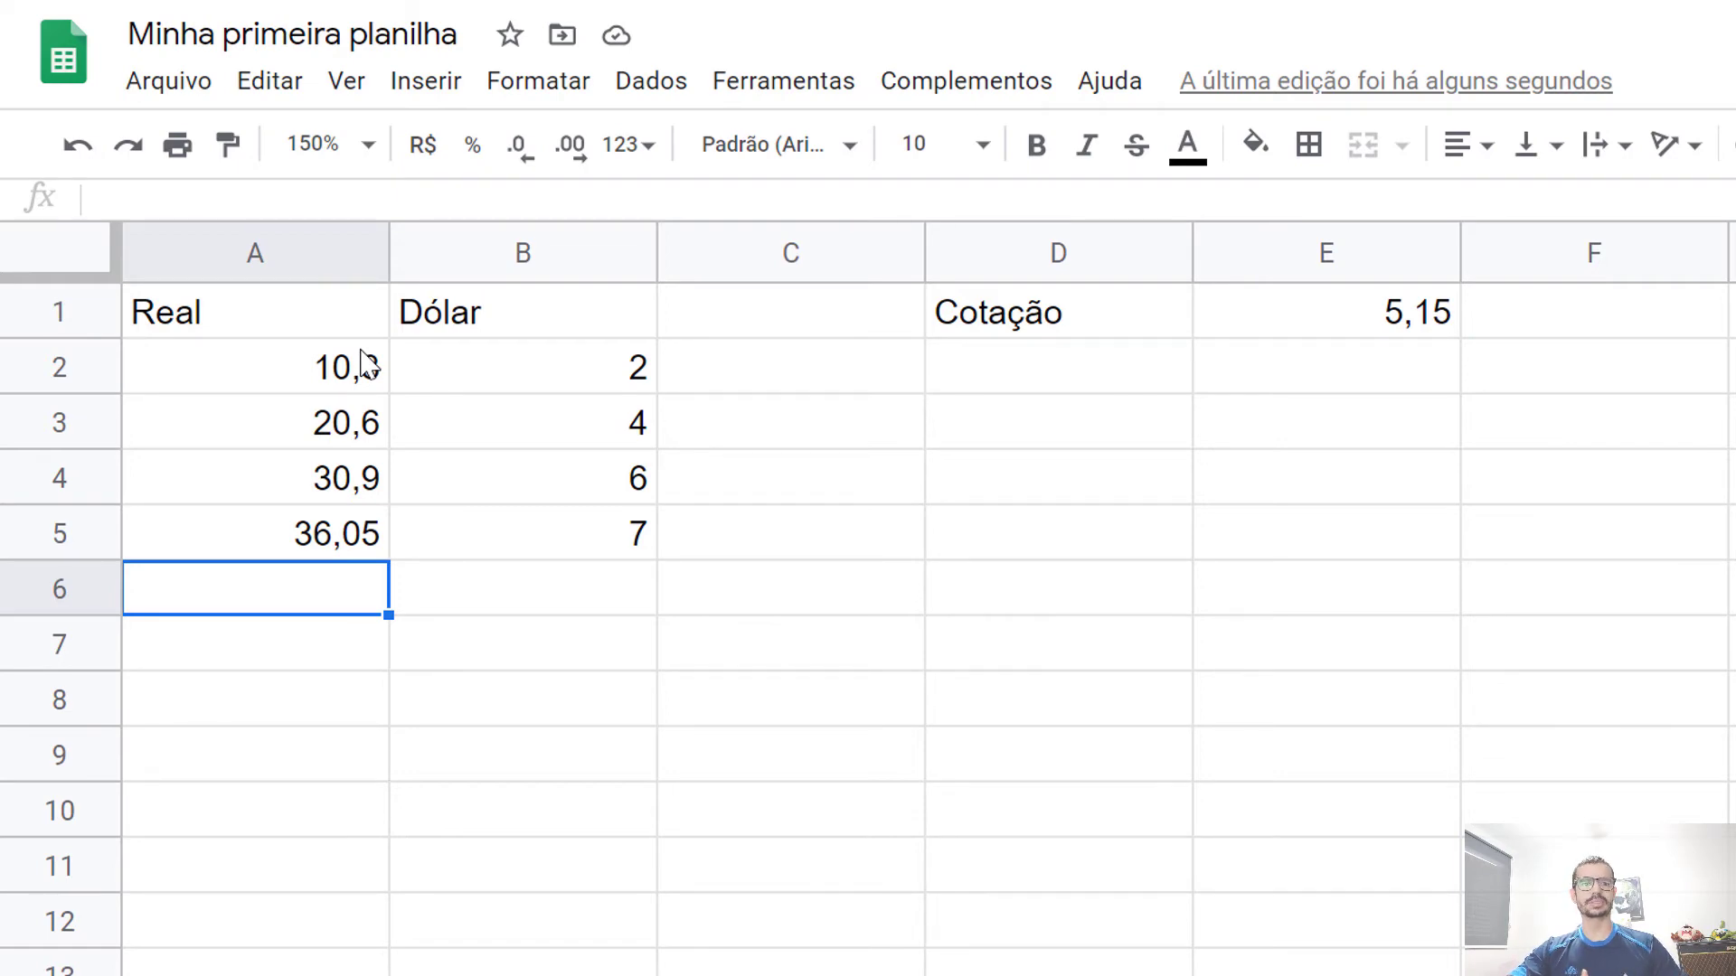
key(Up)
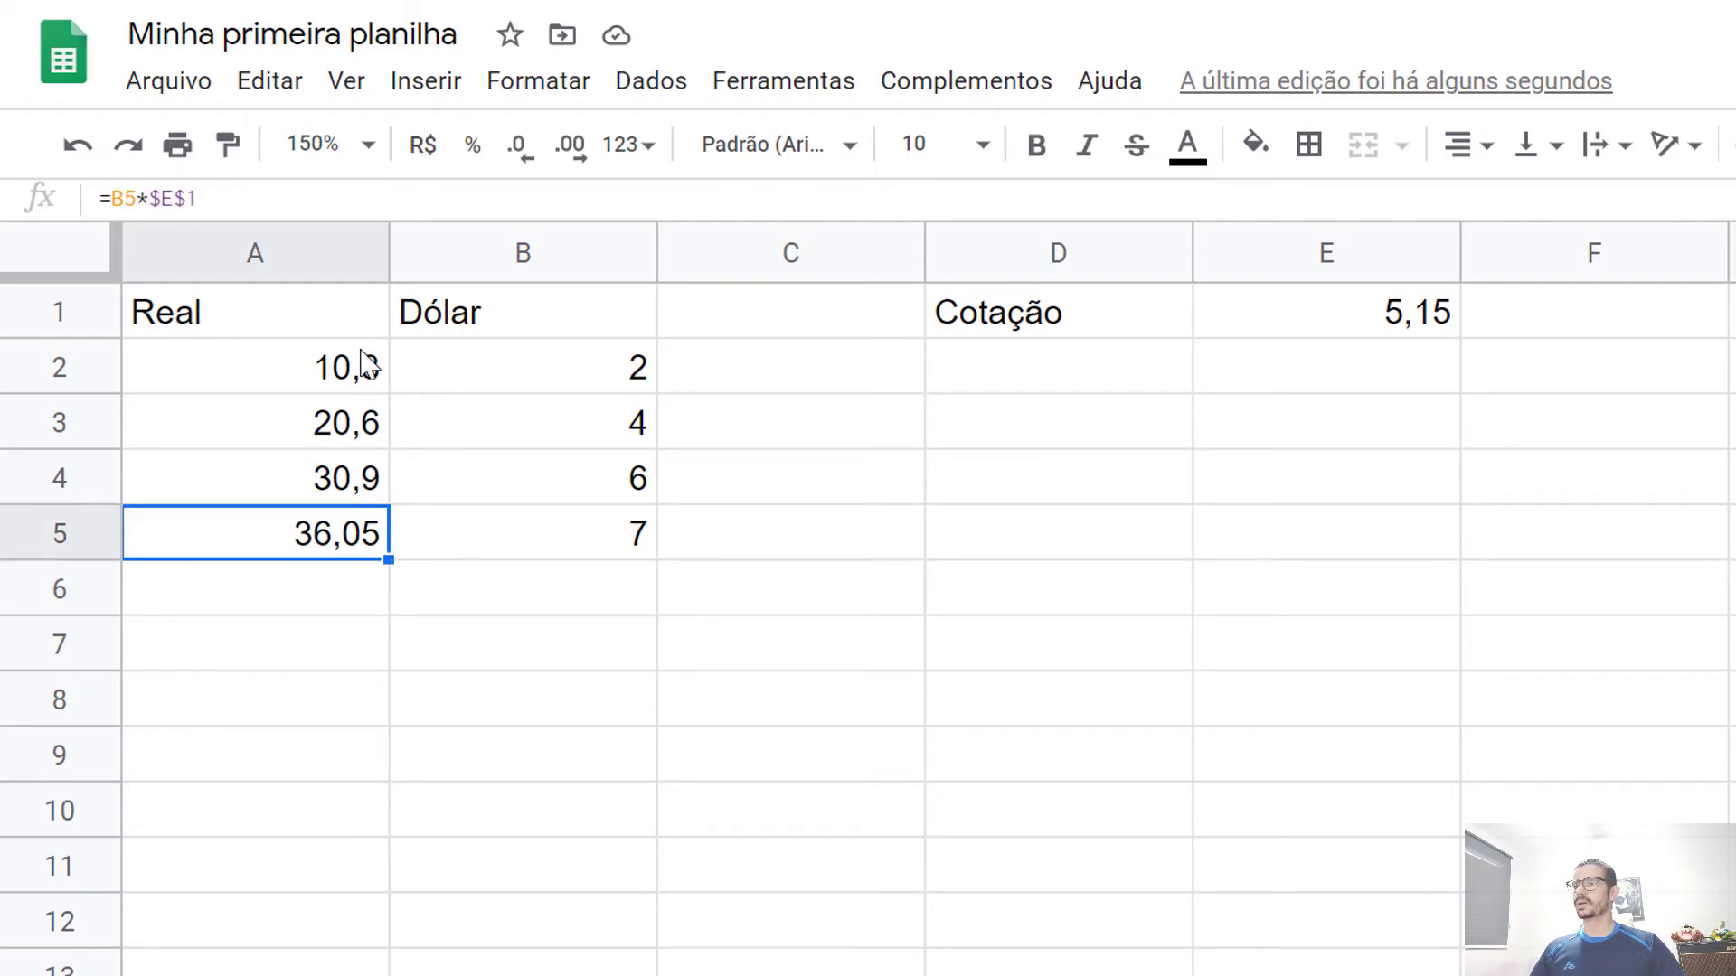
Enter the formula =SUM(A2:A5) in cell A6 to total the real amounts
key(Down)
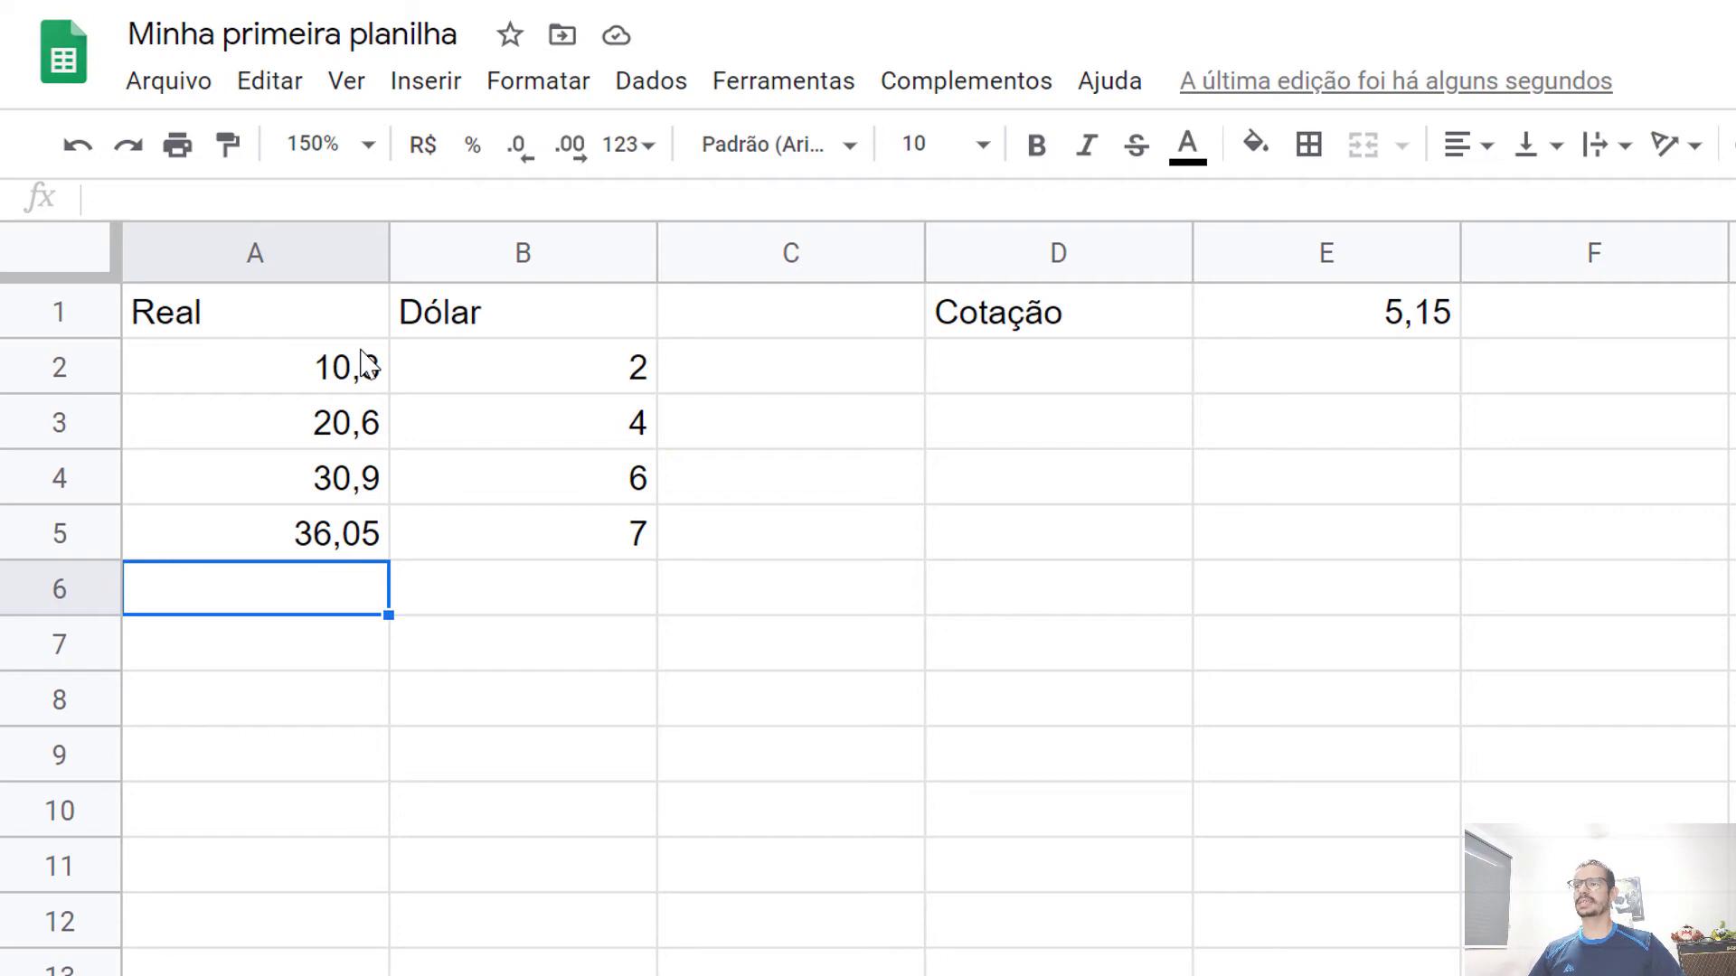
key(Right)
key(Left)
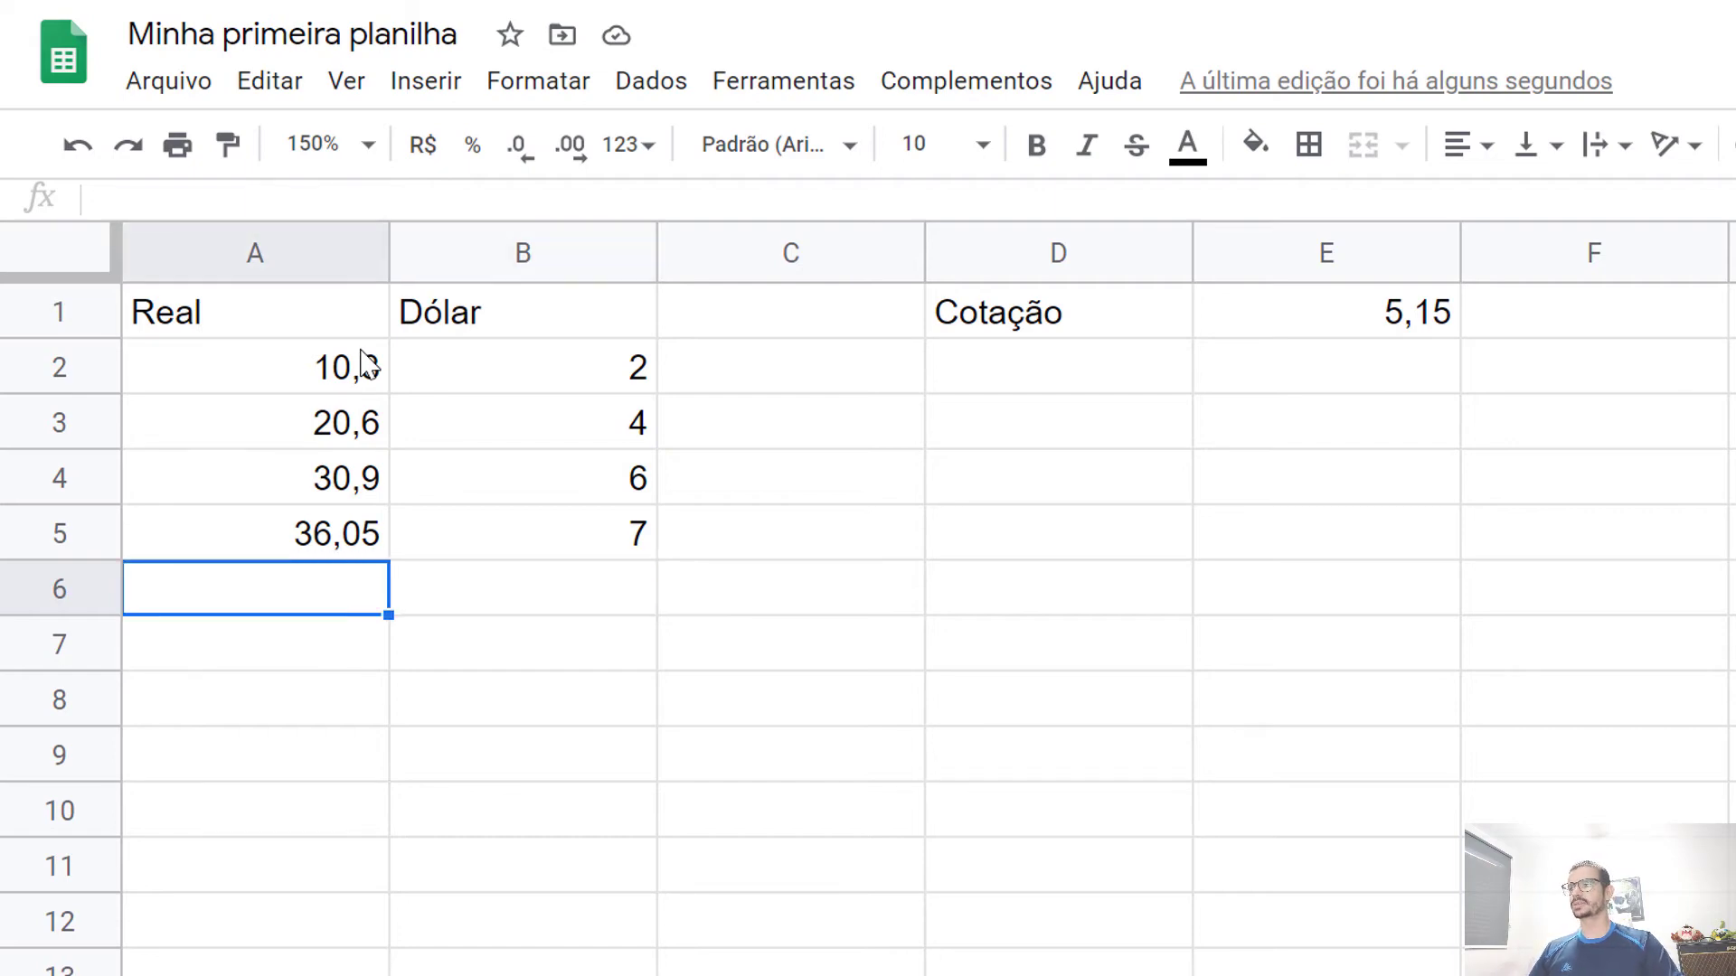
text(=)
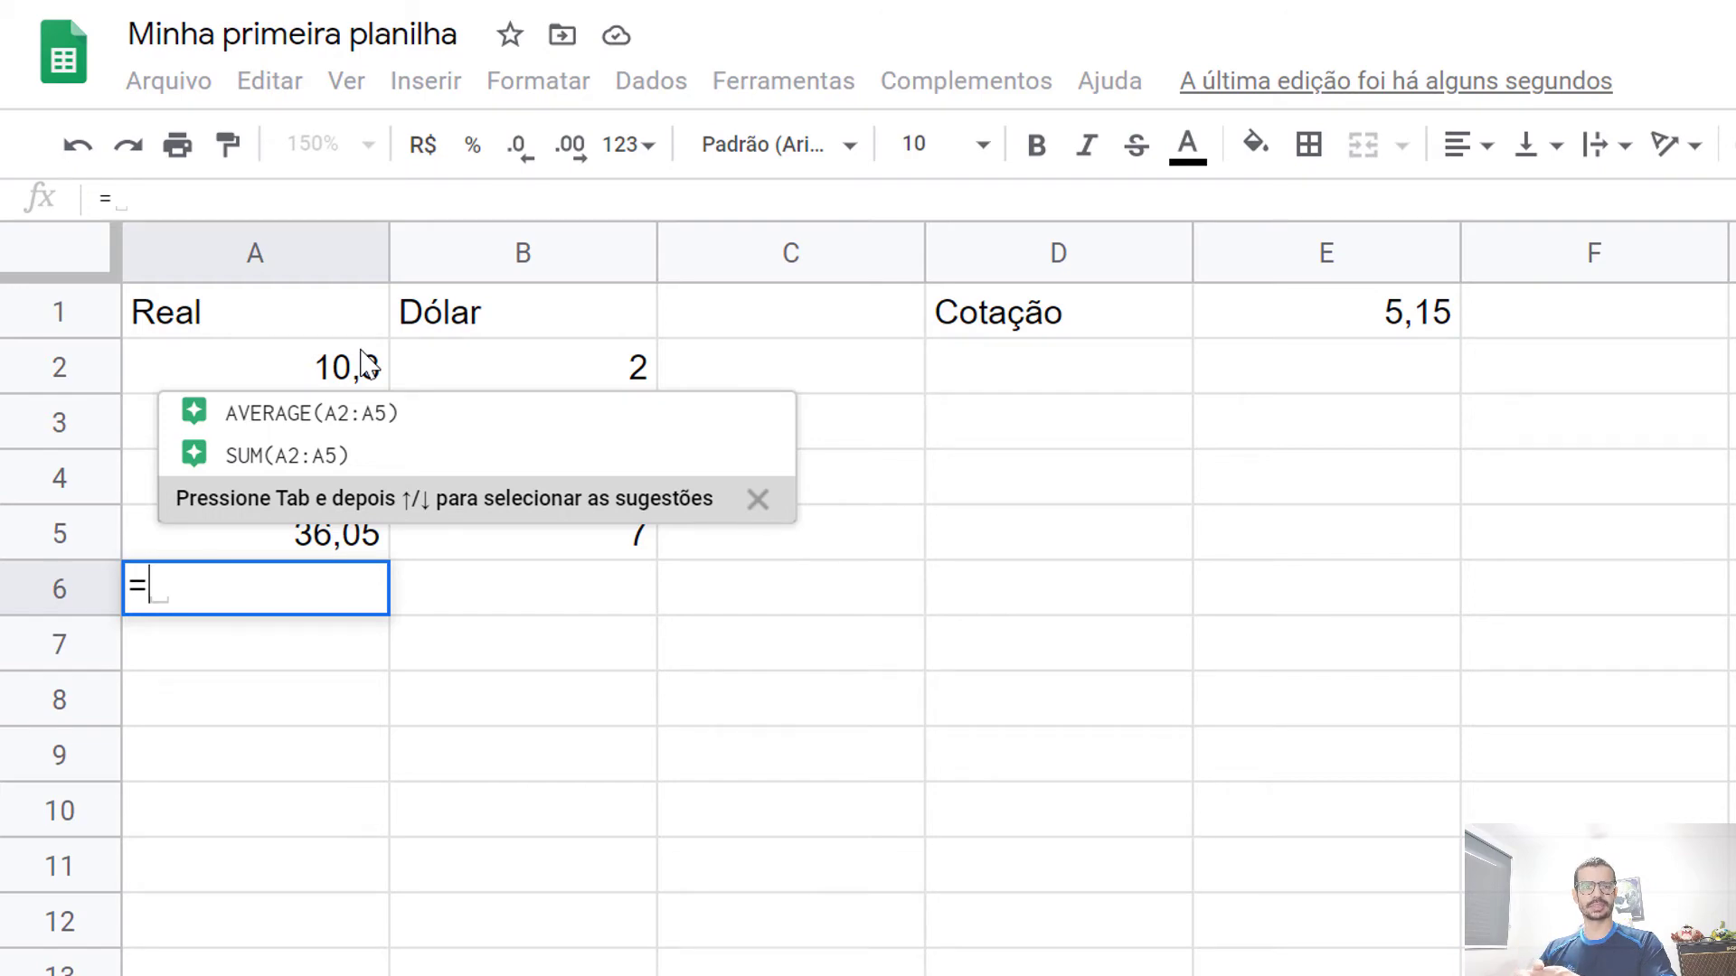
key(Escape)
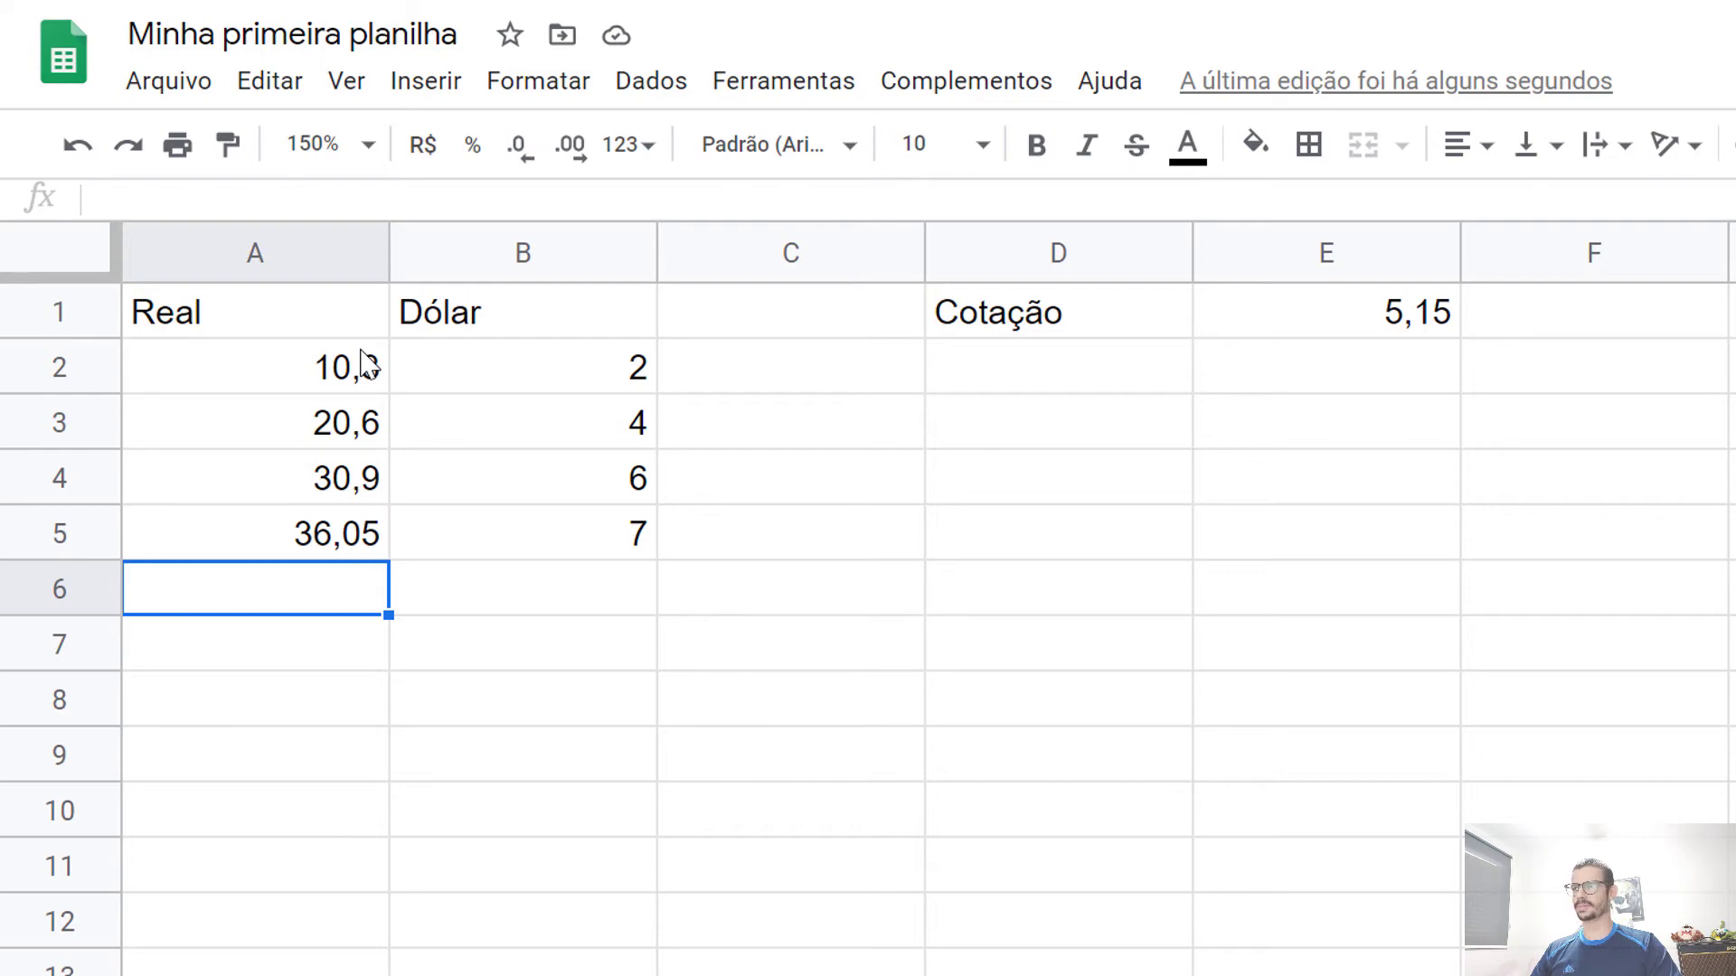
text(=)
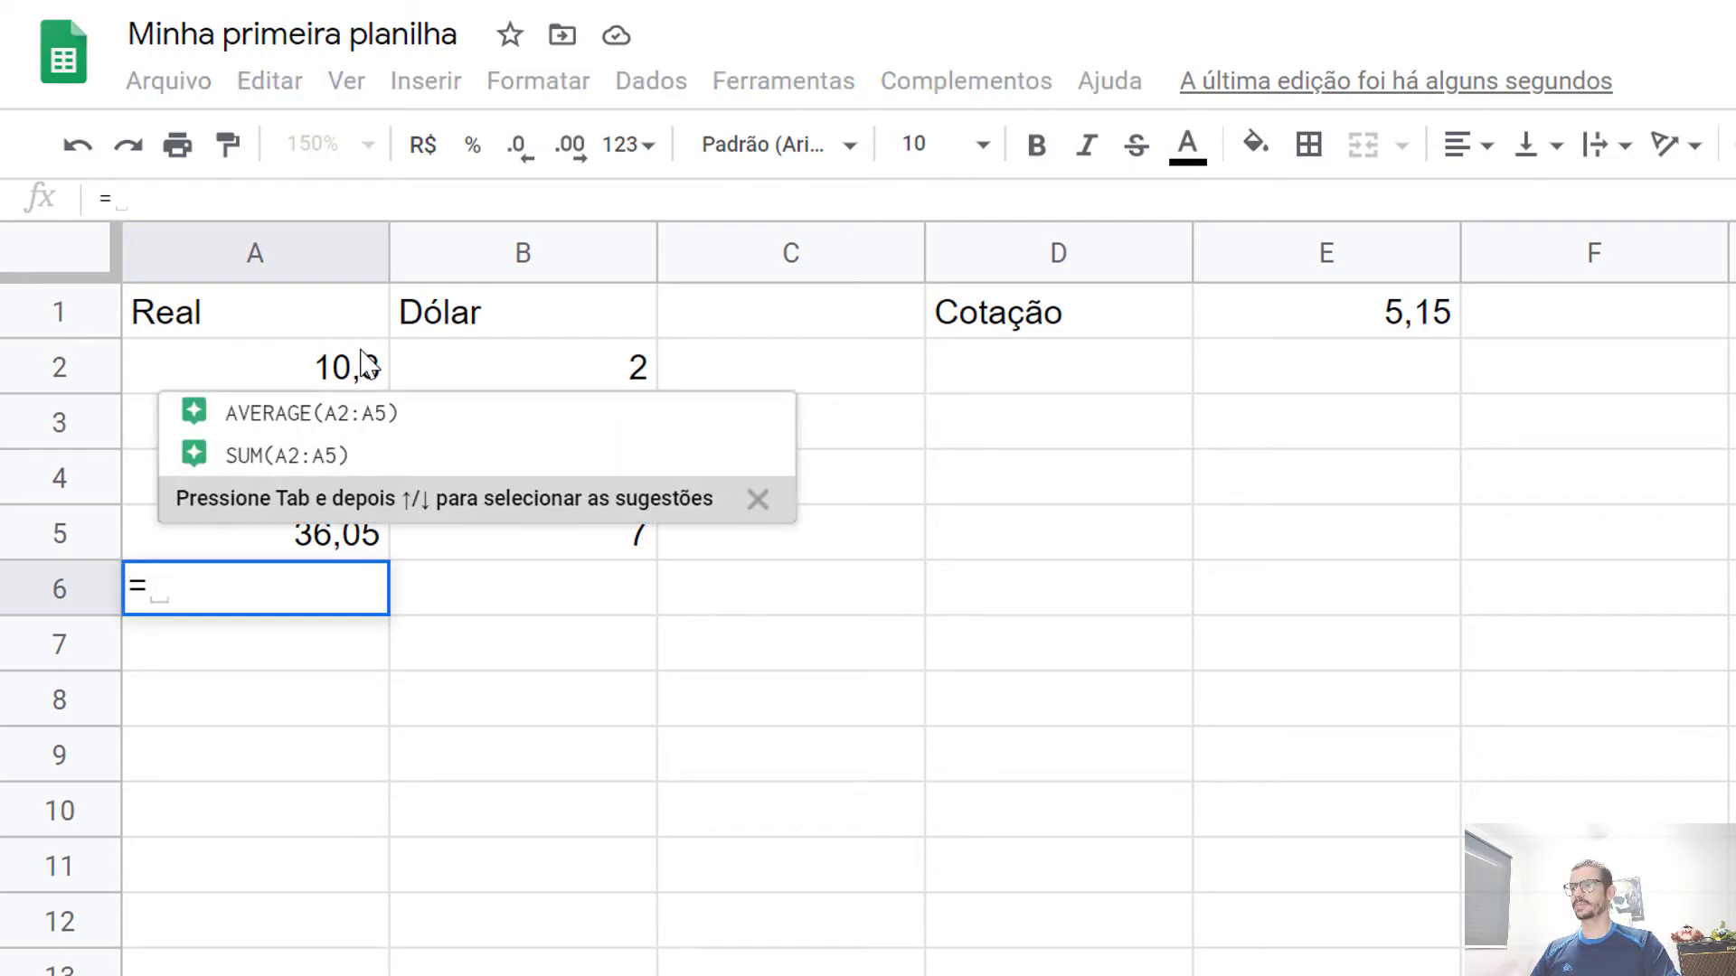
text(SUM)
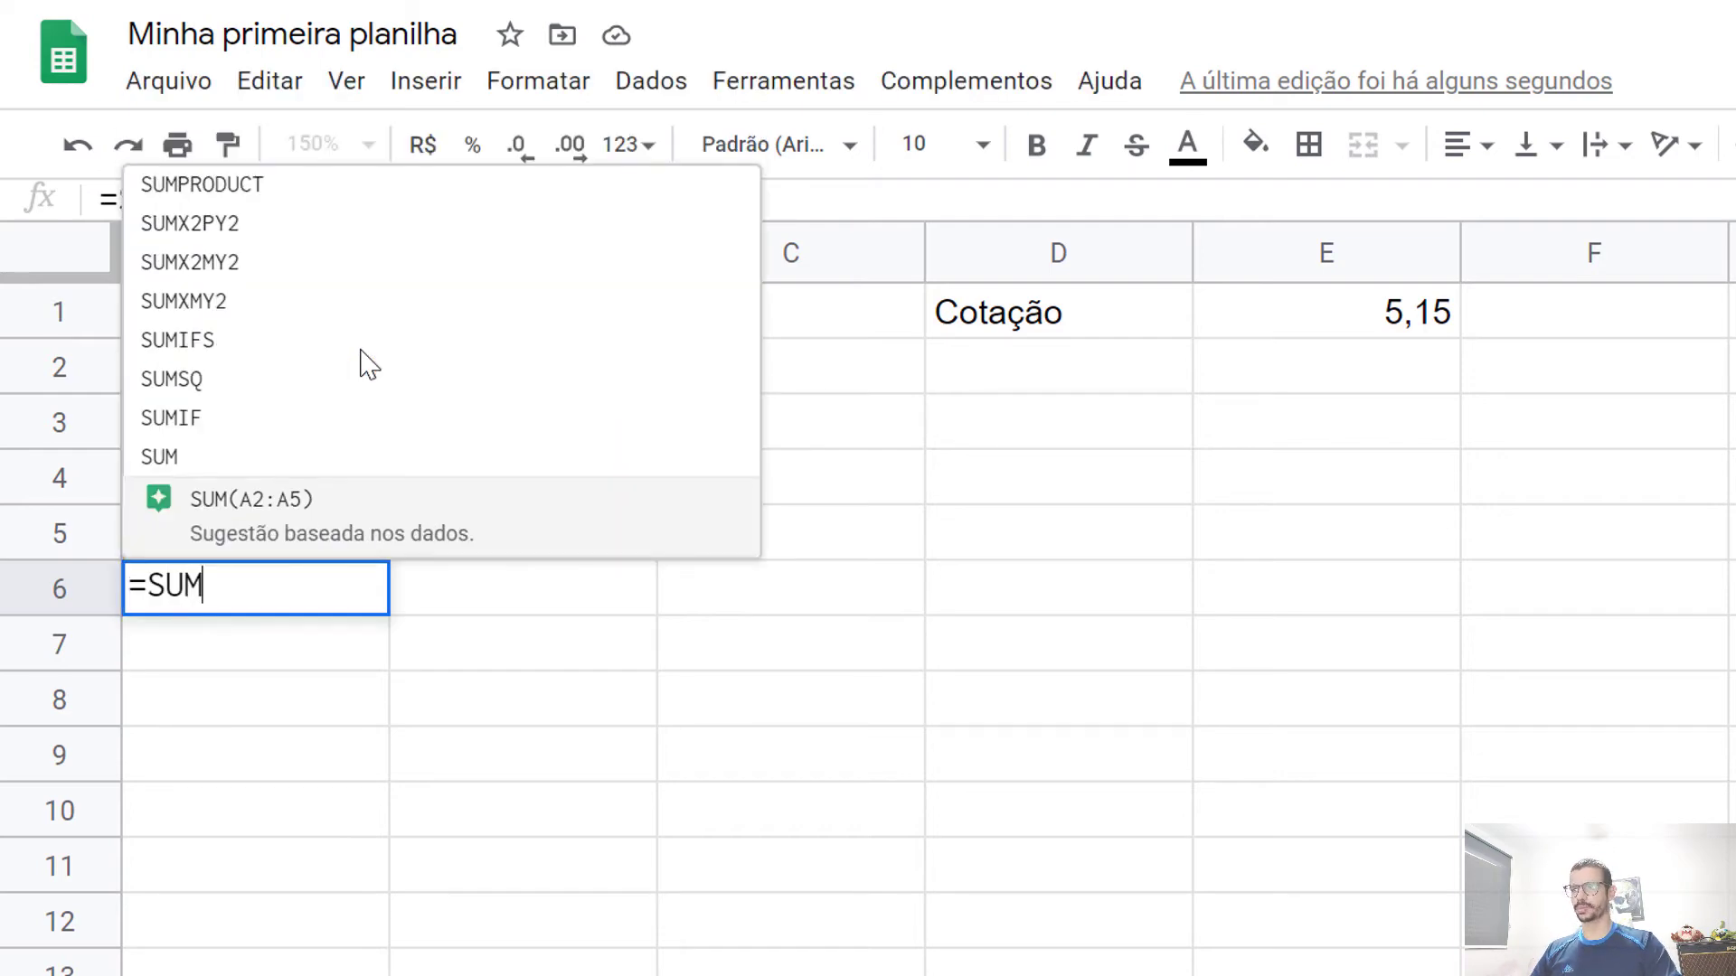
text(()
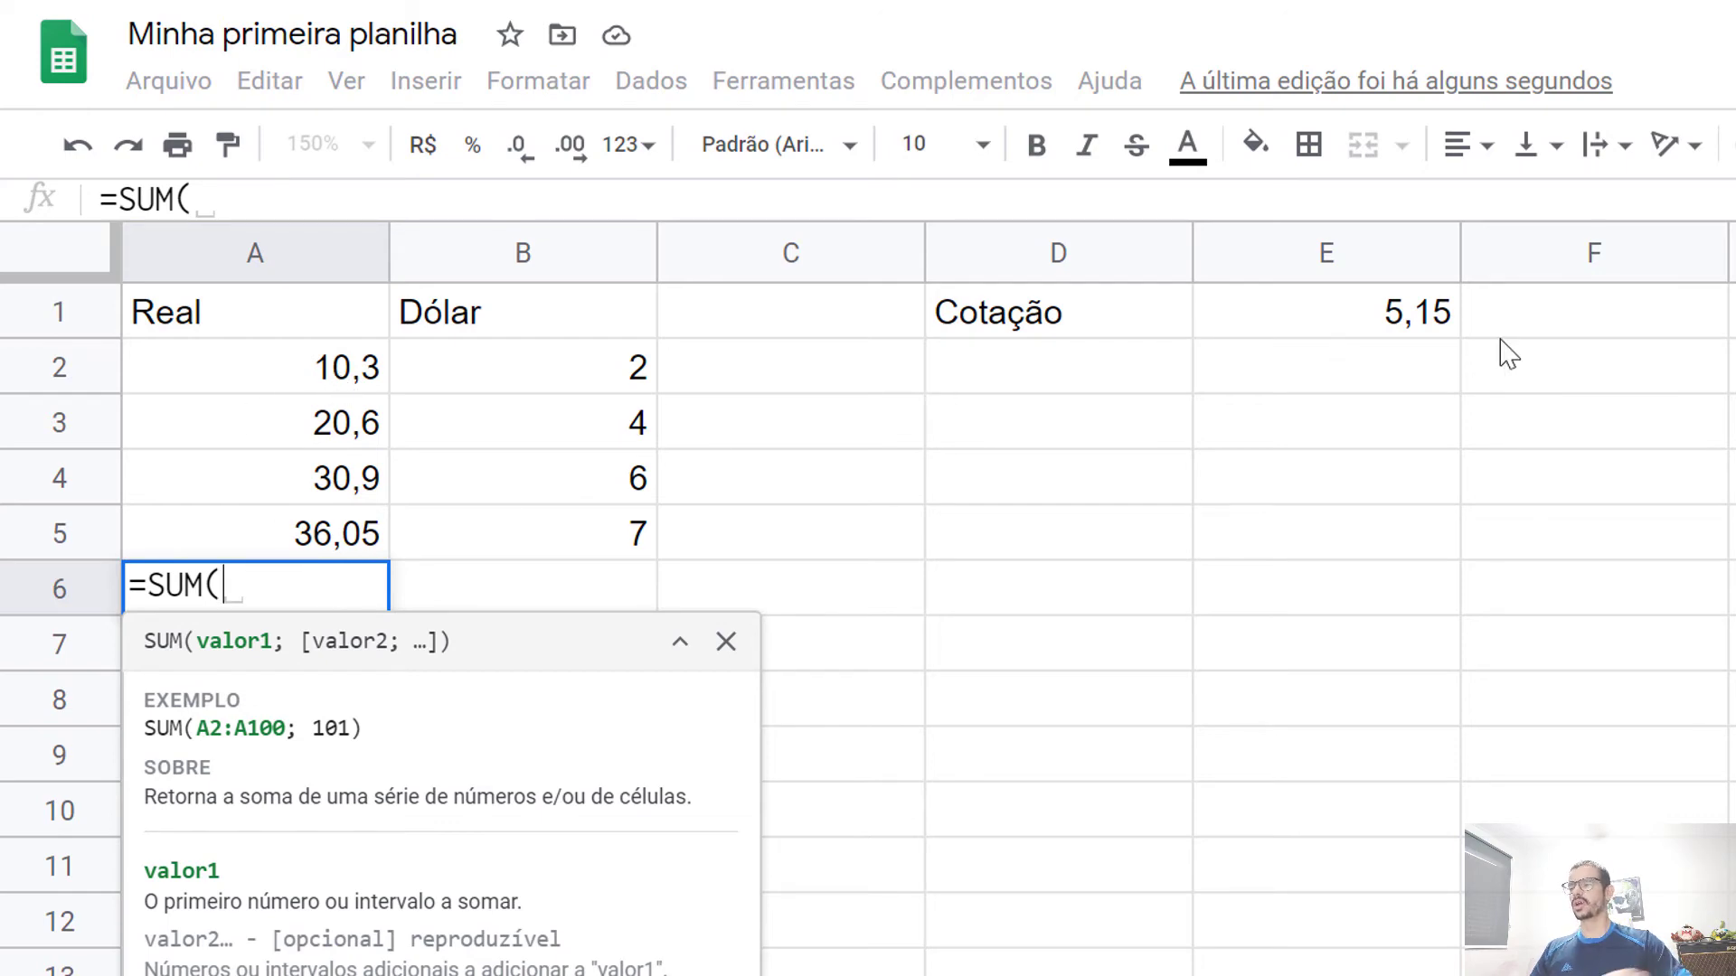
text(A2)
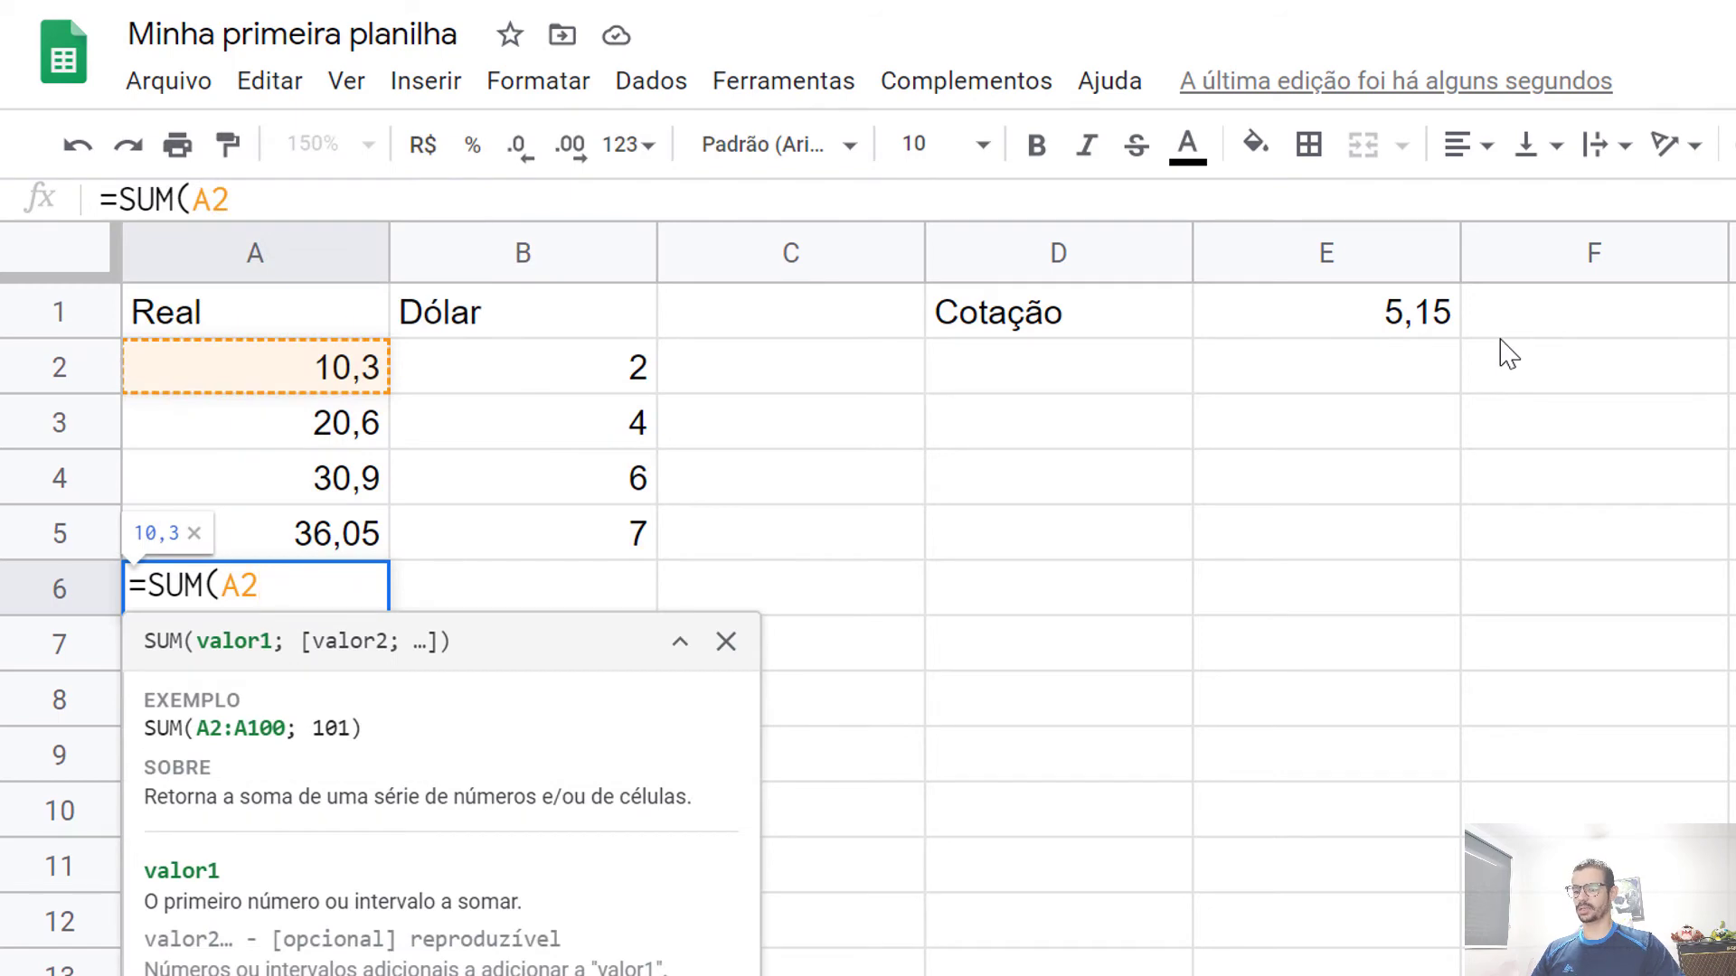
text(:)
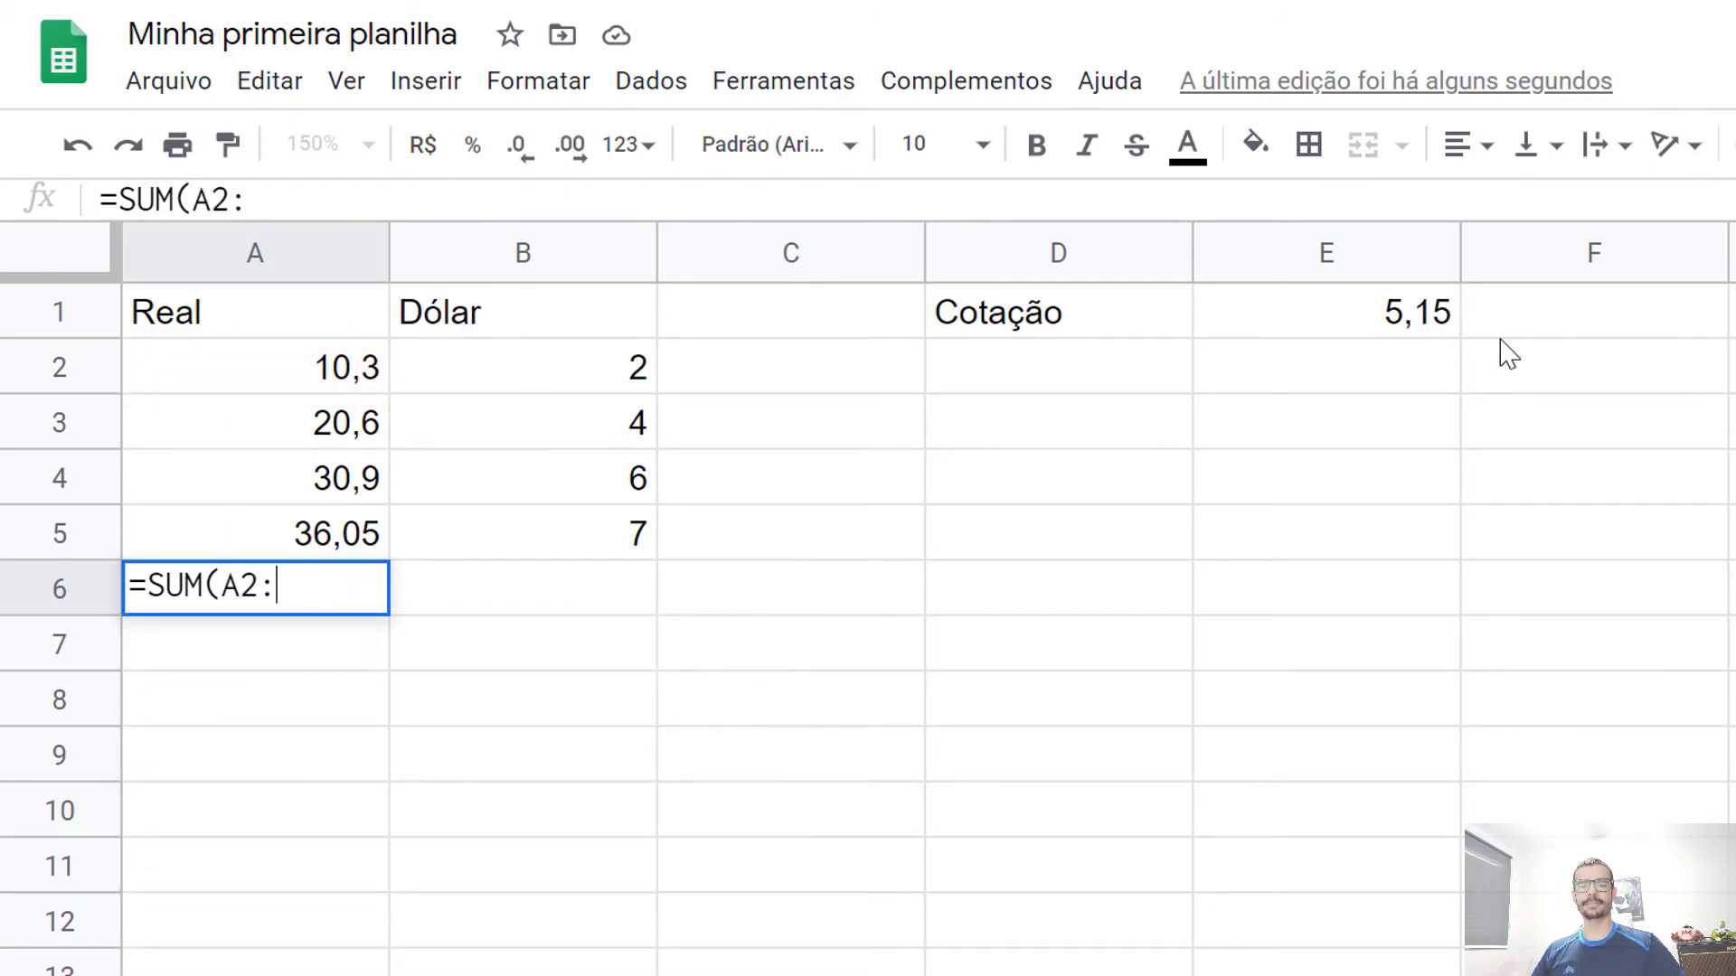
text(A)
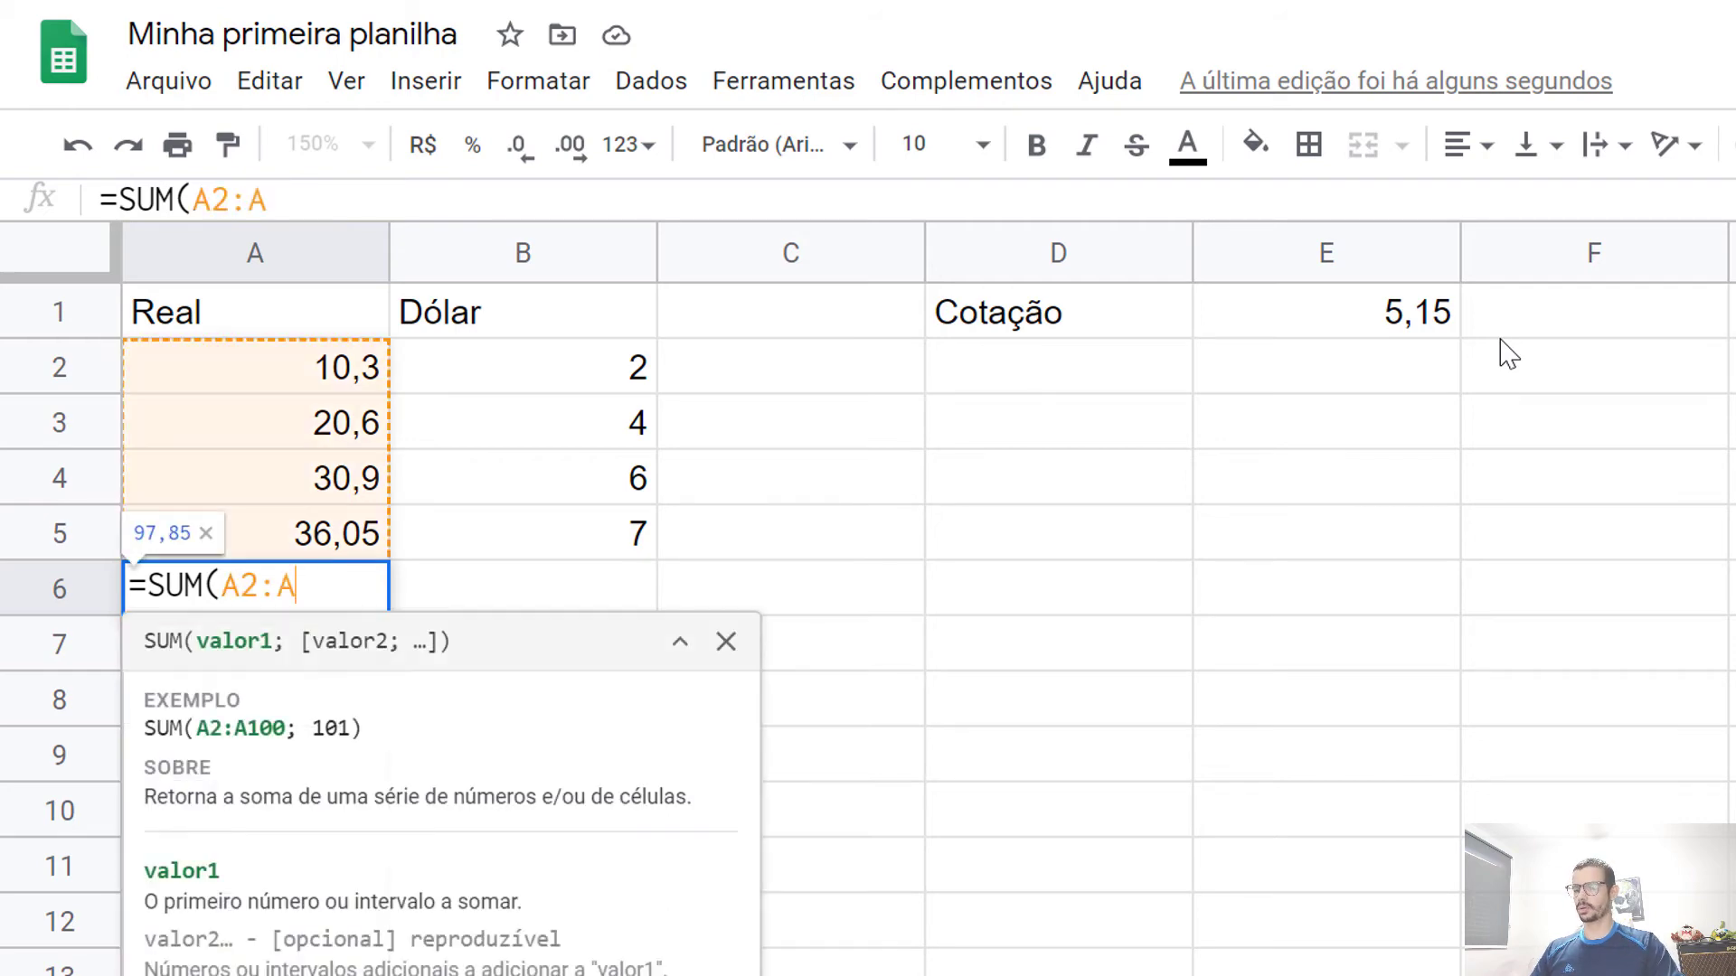
text(5))
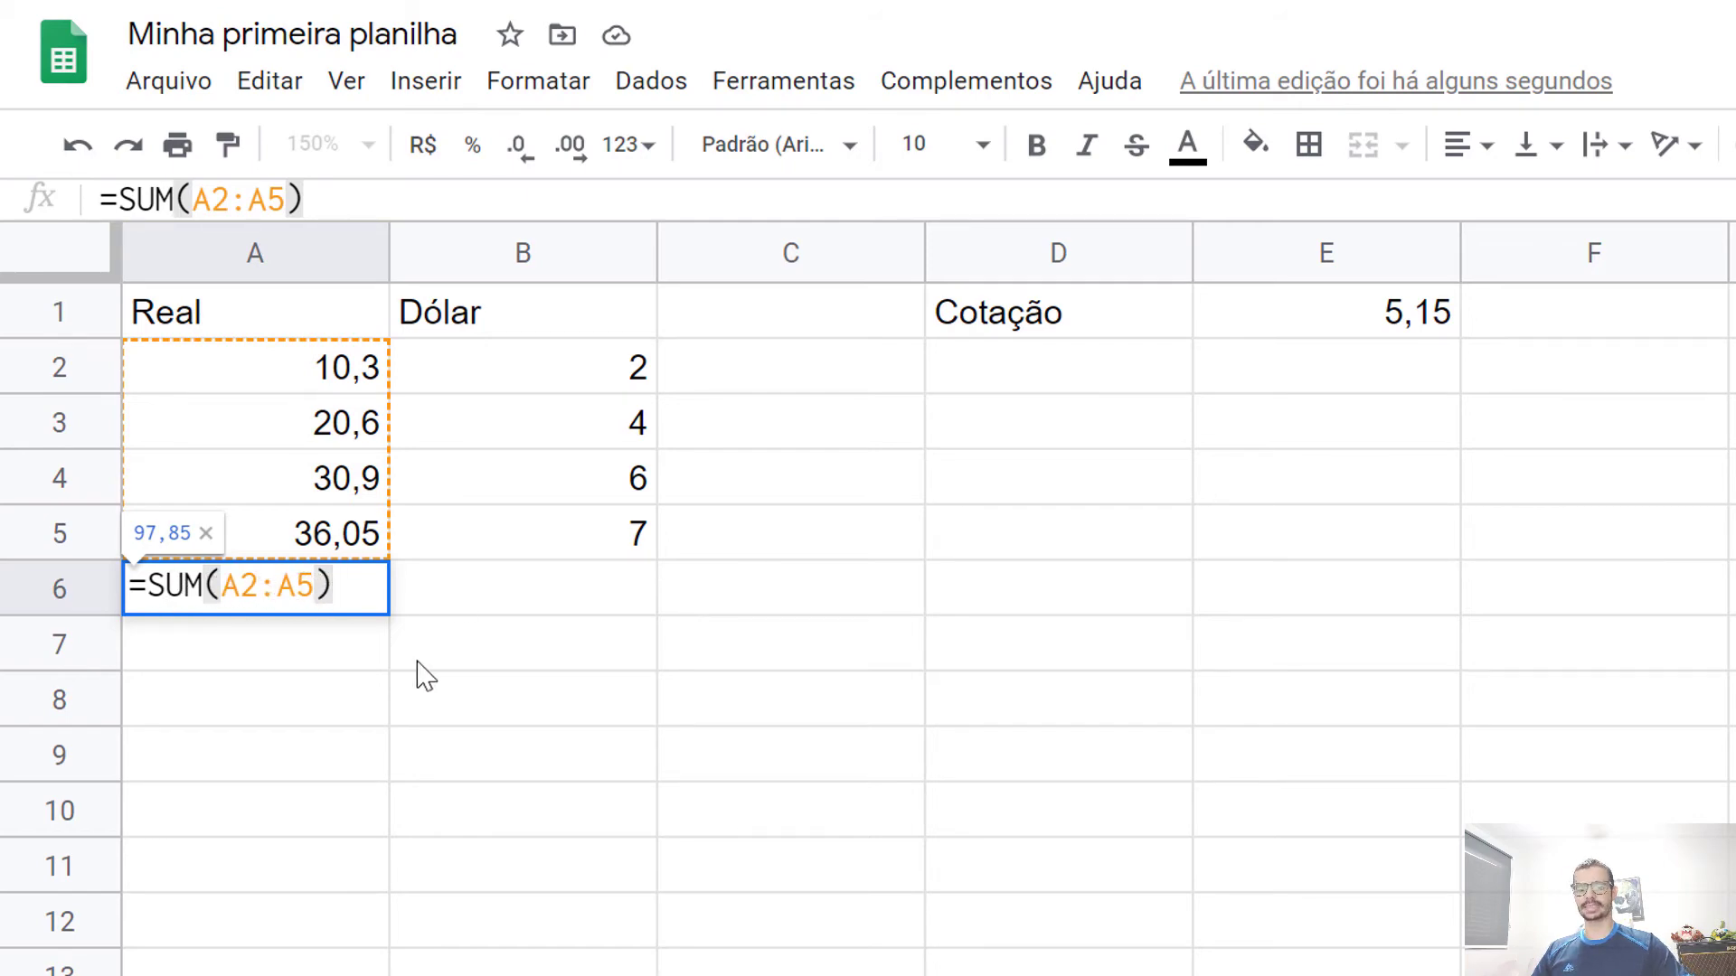
key(Return)
Fill the SUM formula from A6 across to B6 and inspect the copied formula in B6
key(Up)
key(Up)
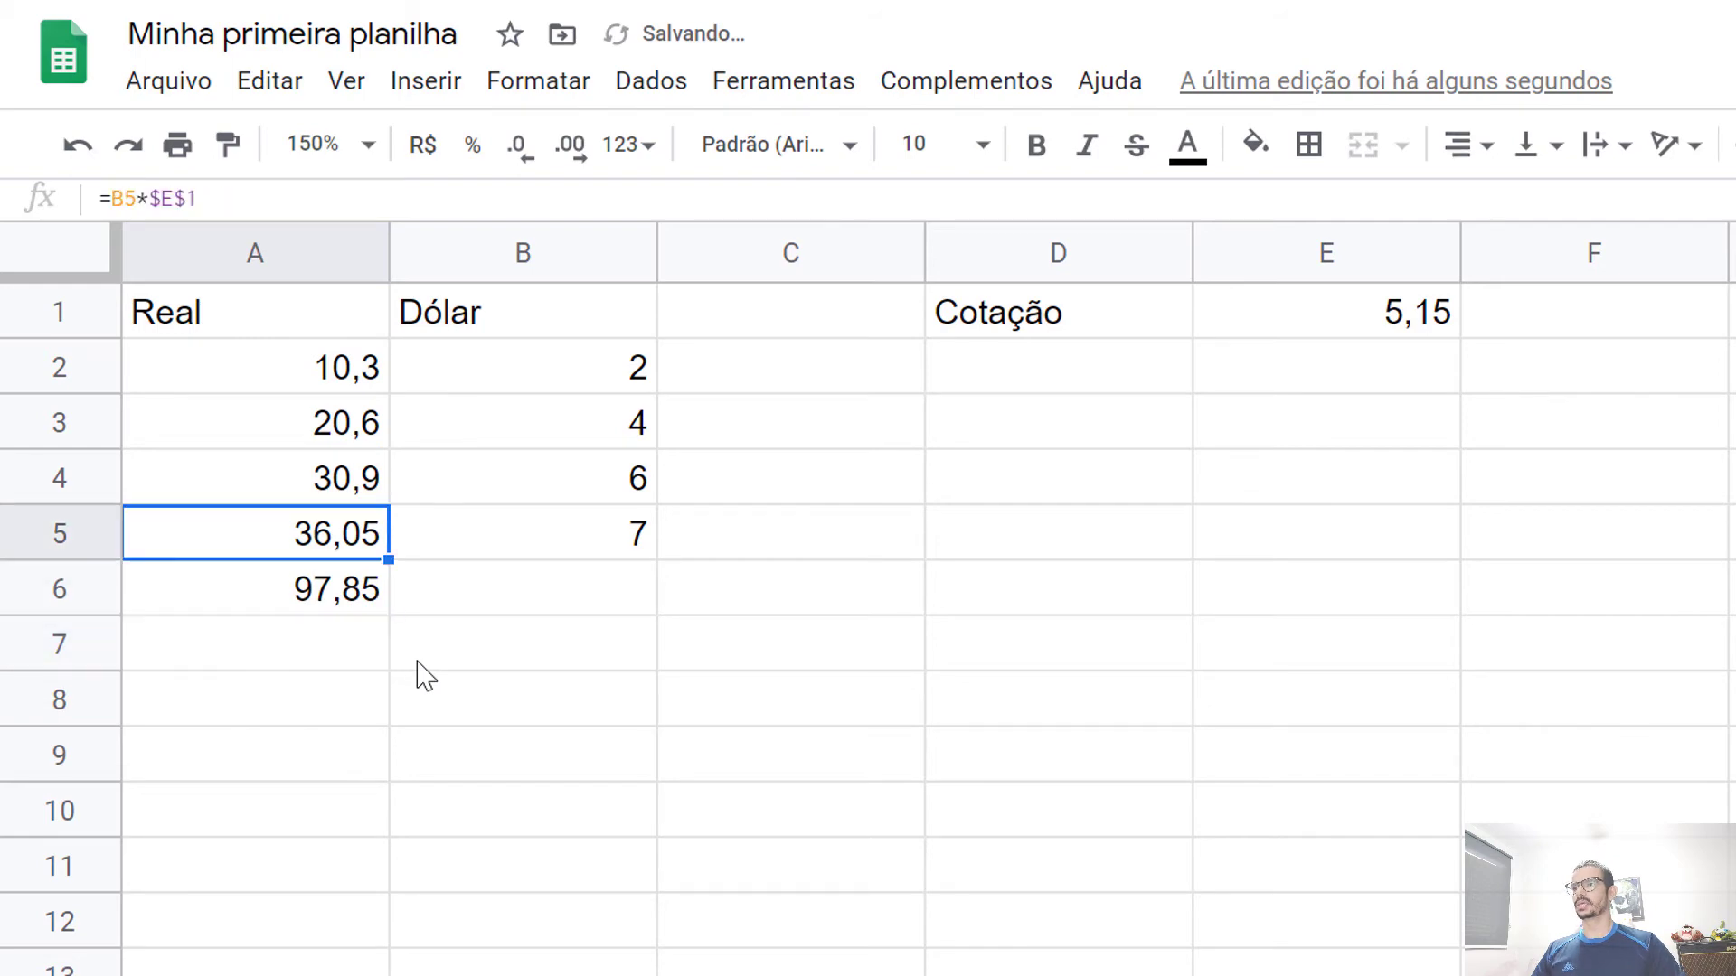
key(Down)
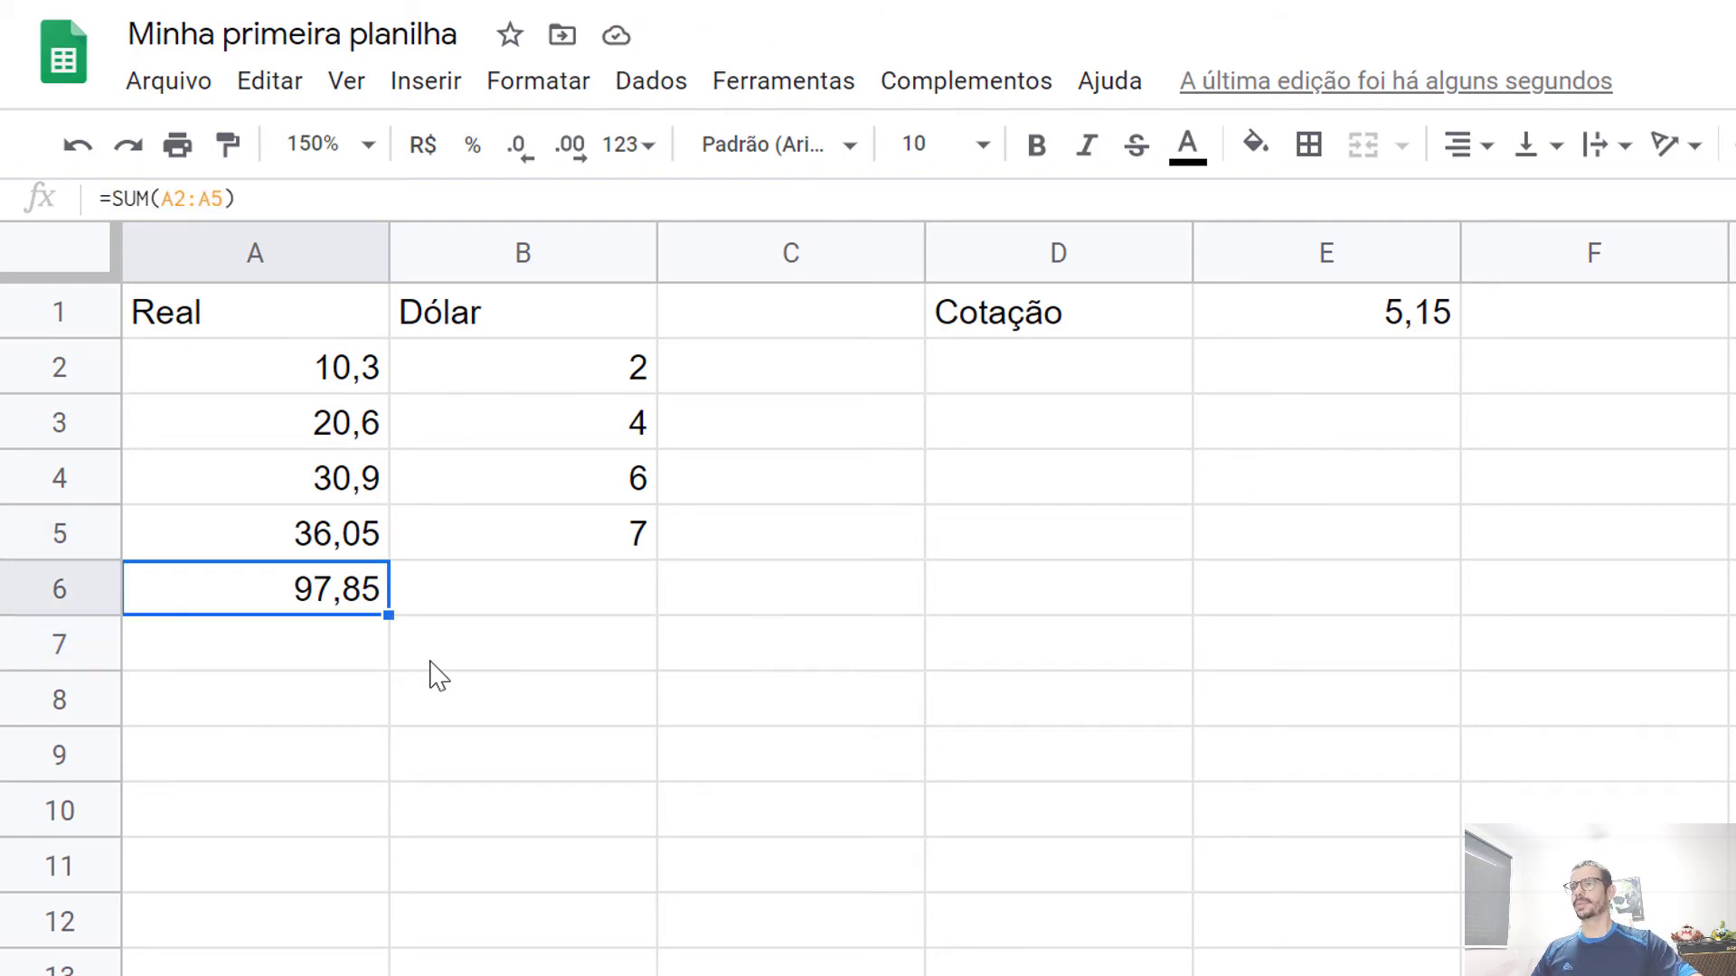
click(464, 600)
click(366, 600)
drag(387, 616, 576, 620)
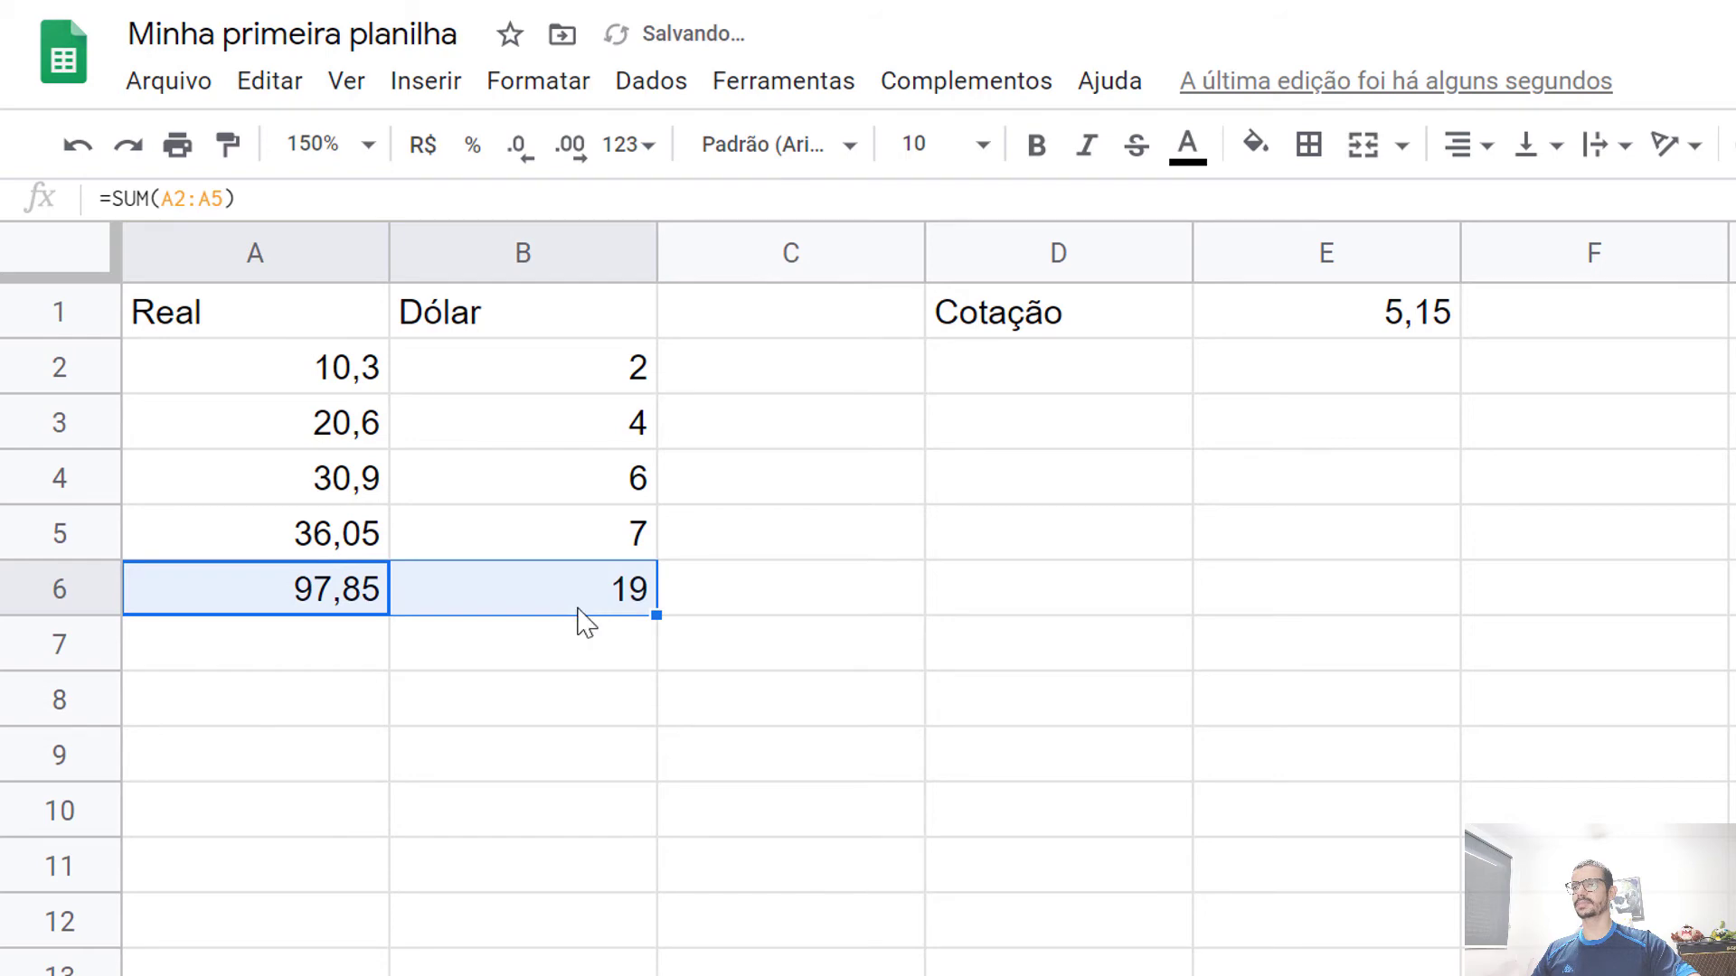
click(579, 607)
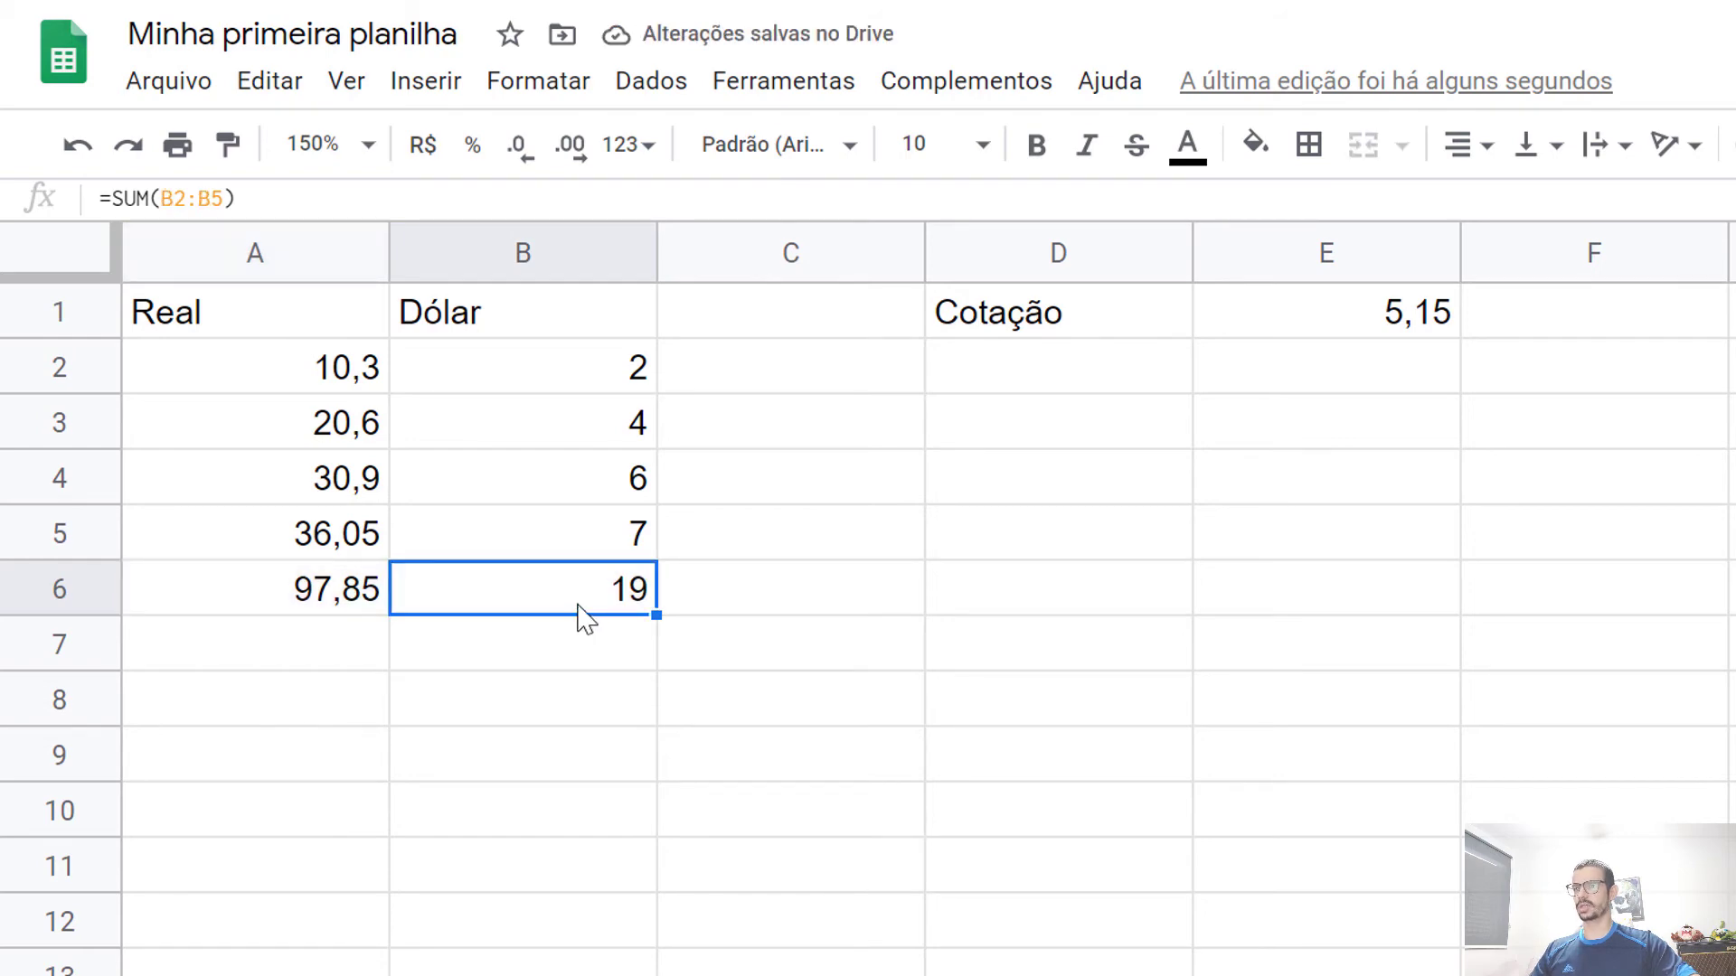
double_click(581, 612)
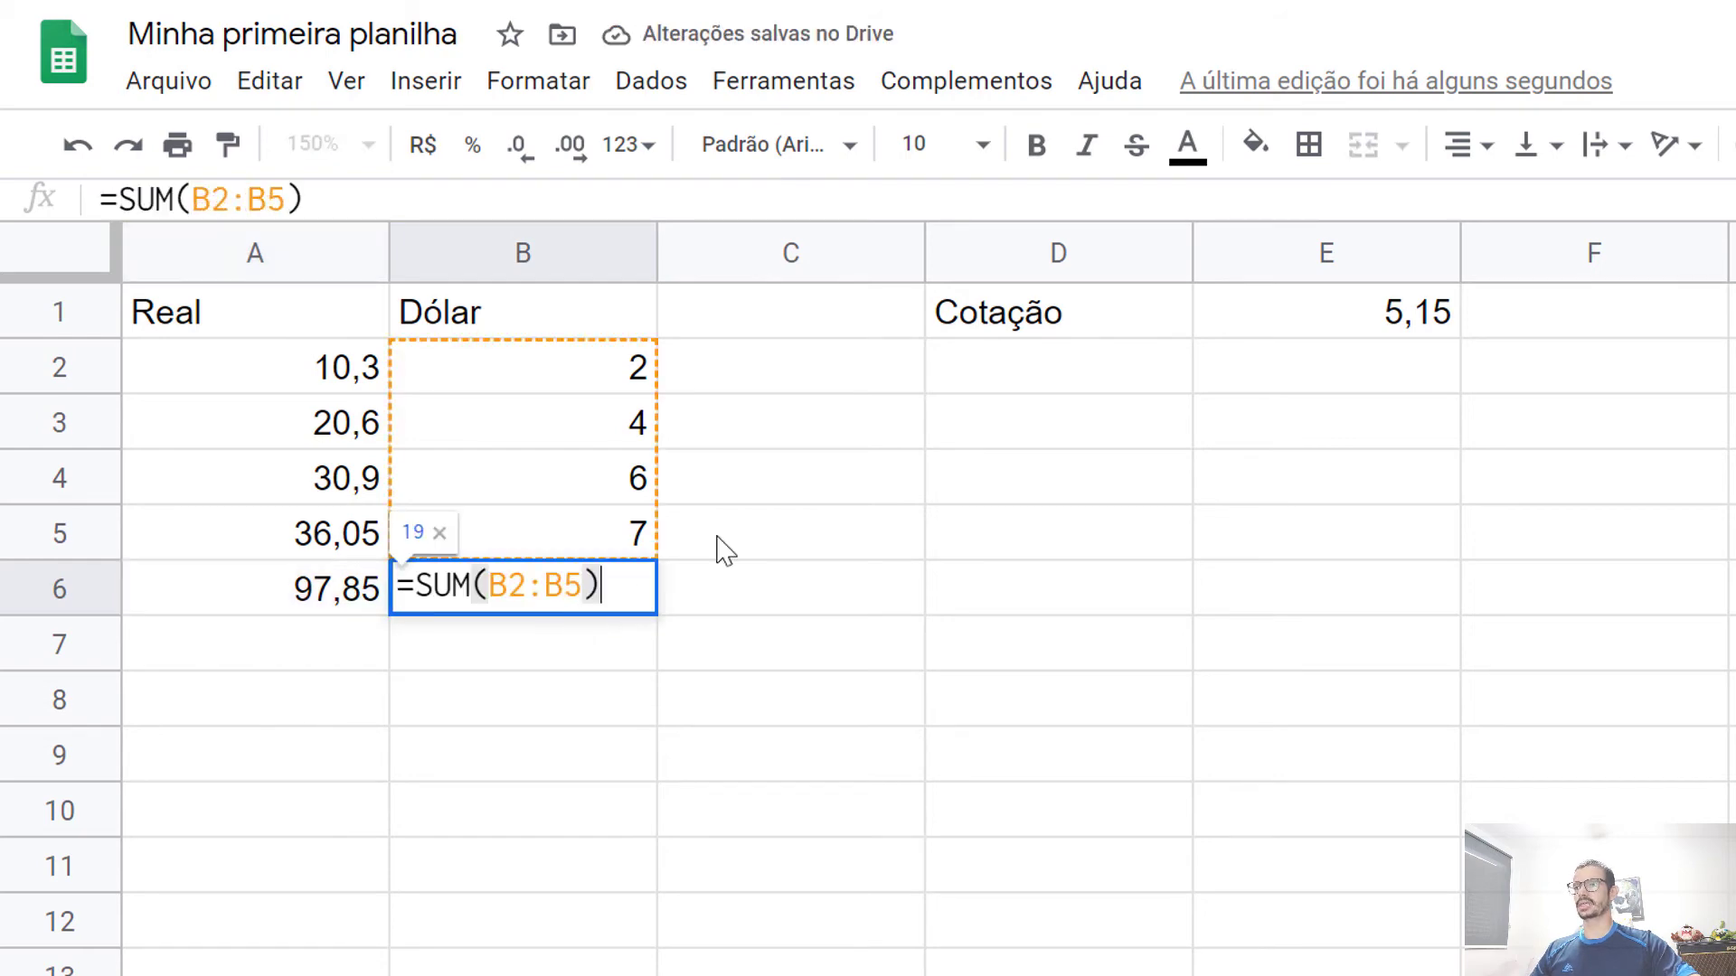
Change the dollar amount in cell B2 to 5
click(633, 422)
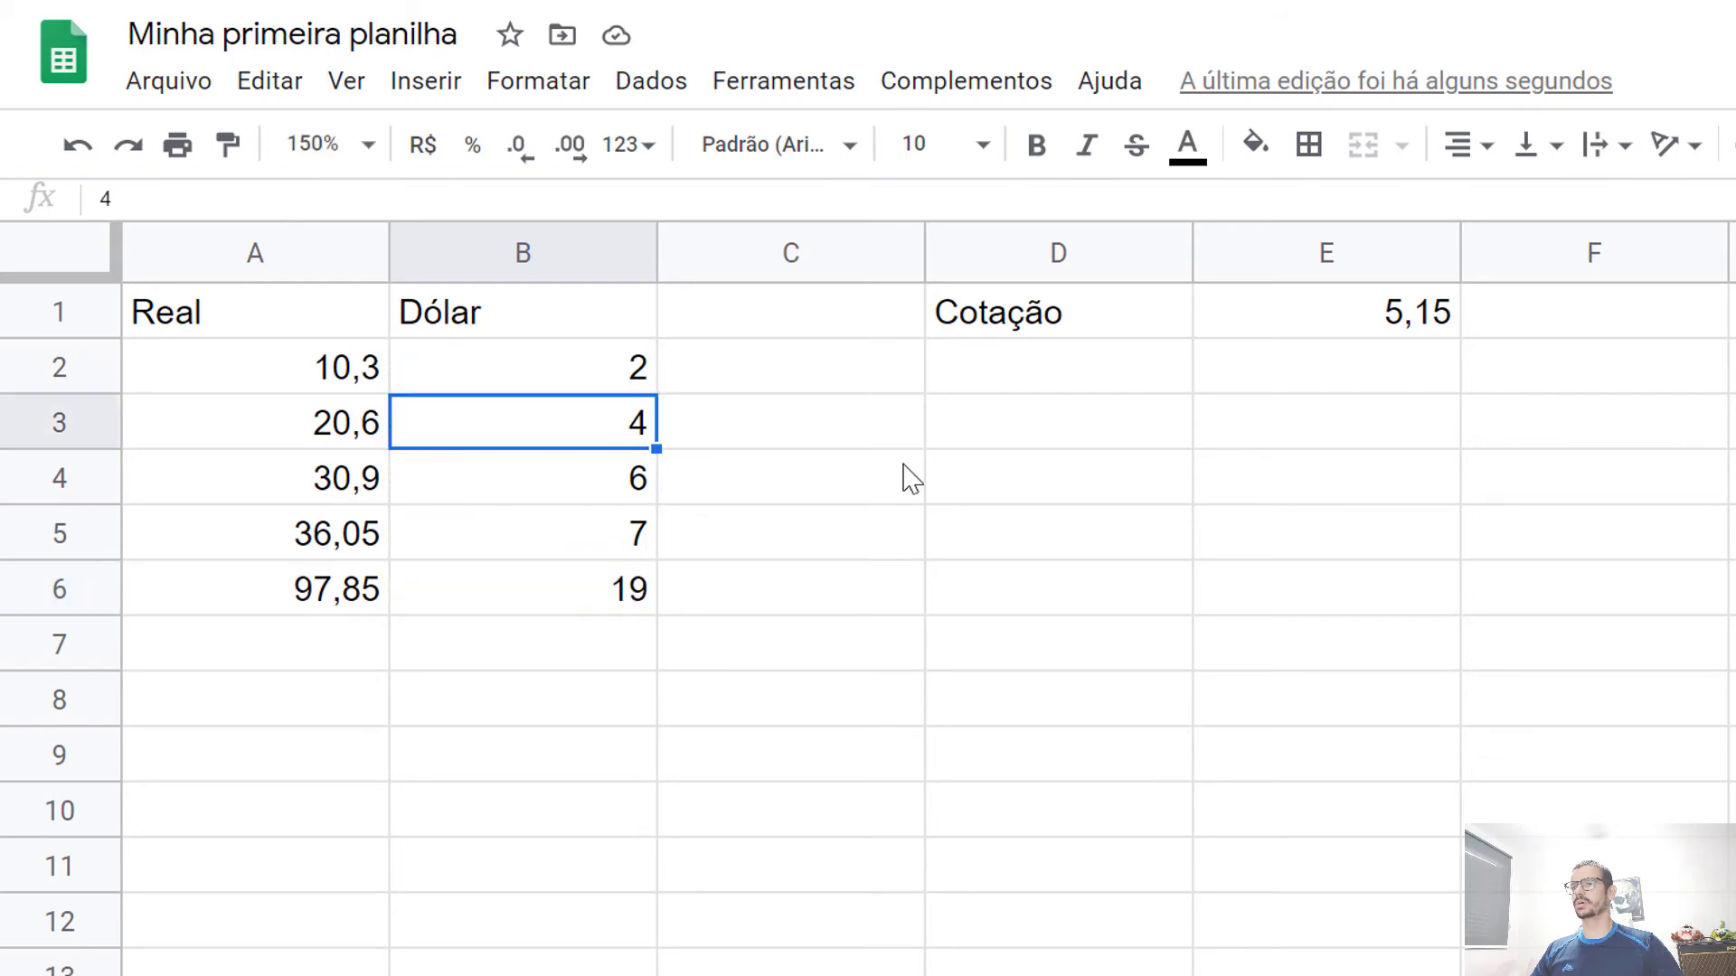
key(Down)
key(Up)
key(Up)
key(Down)
key(Up)
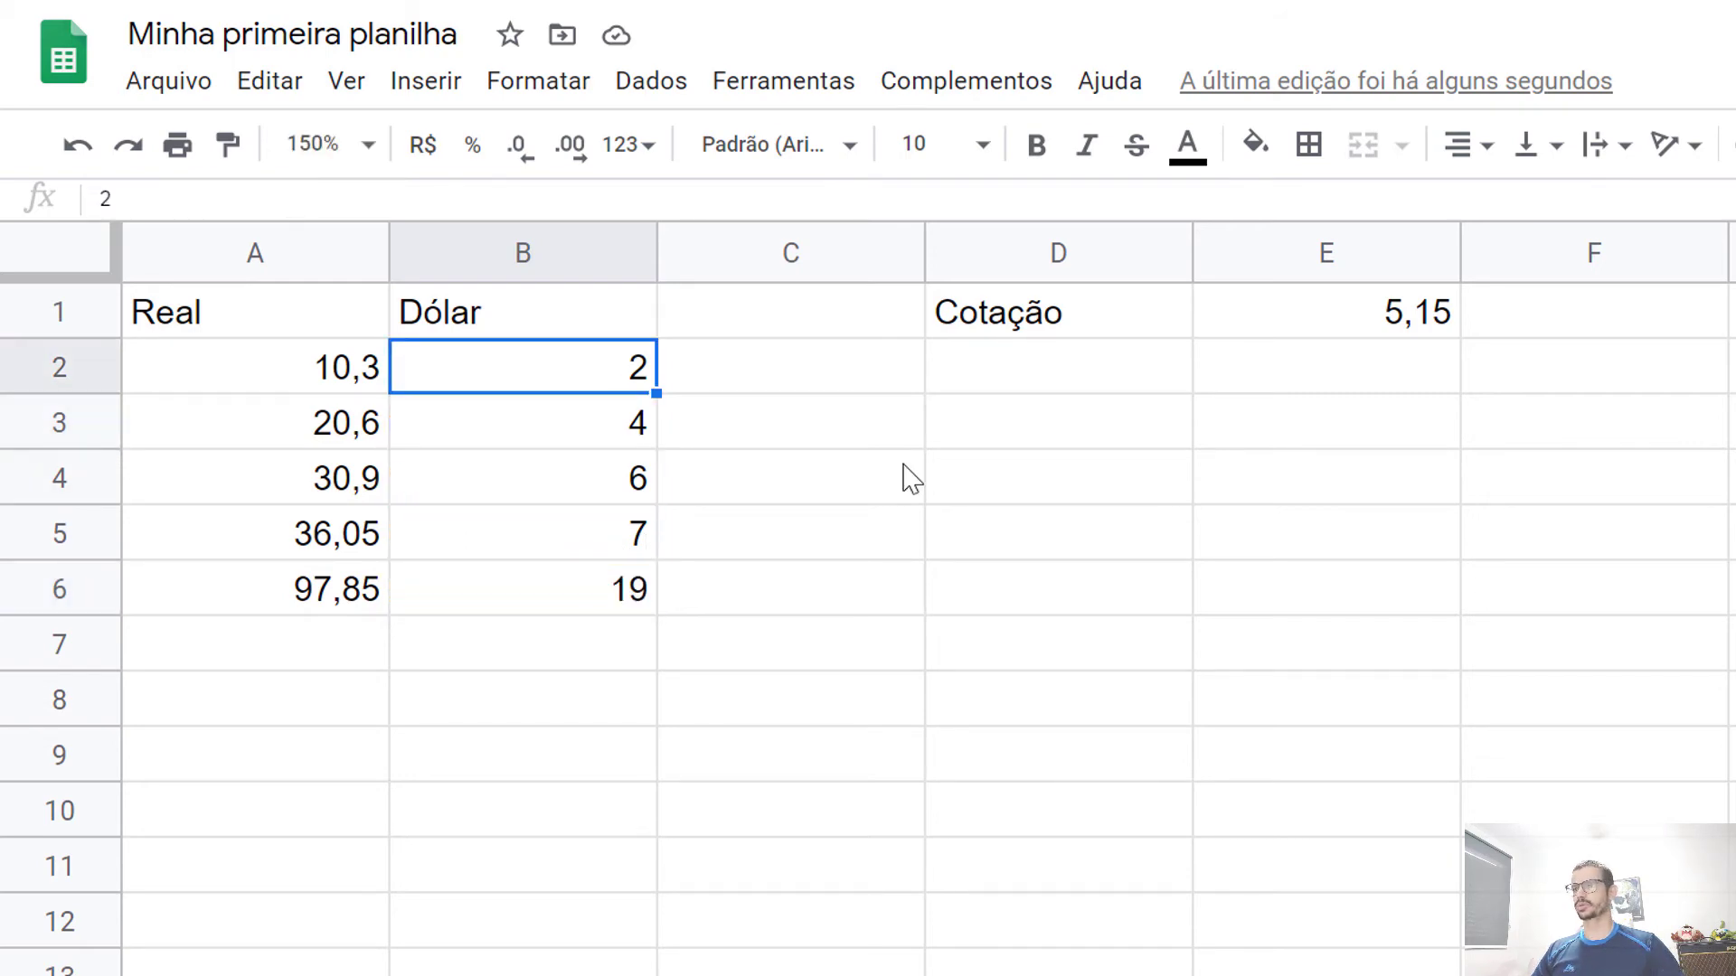
key(Down)
key(Up)
text(5)
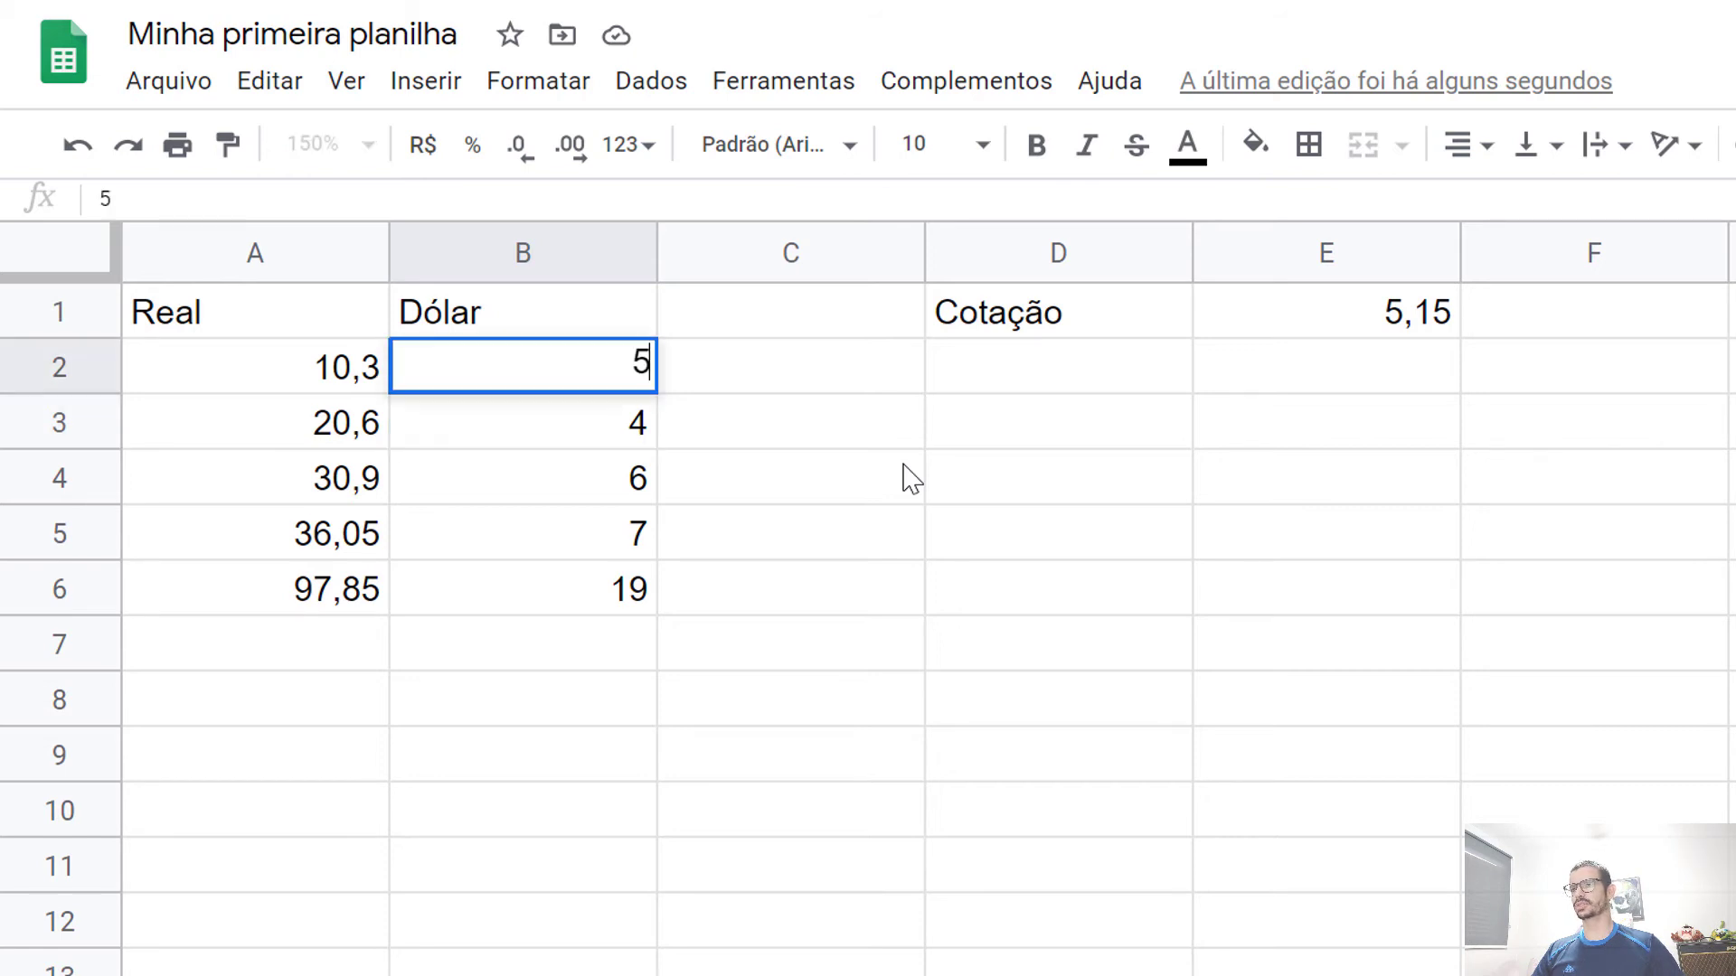
key(Return)
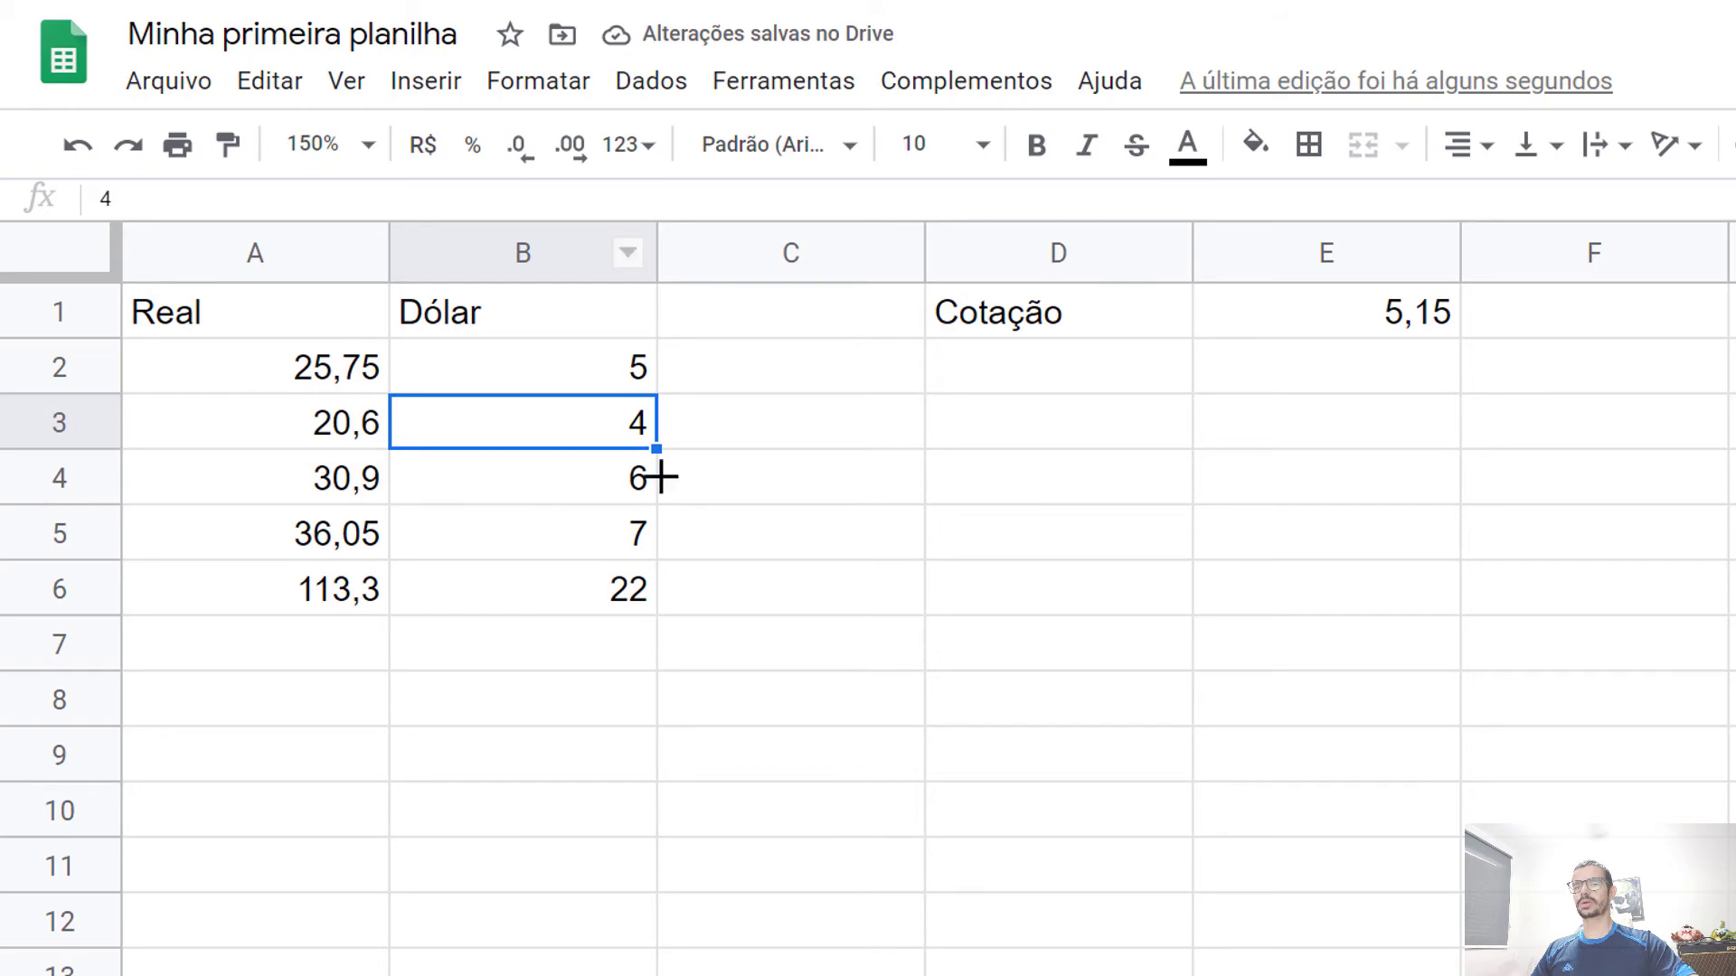
Label the summary rows with TOTAL in cell C6 and MÉDIA in cell C7
click(706, 593)
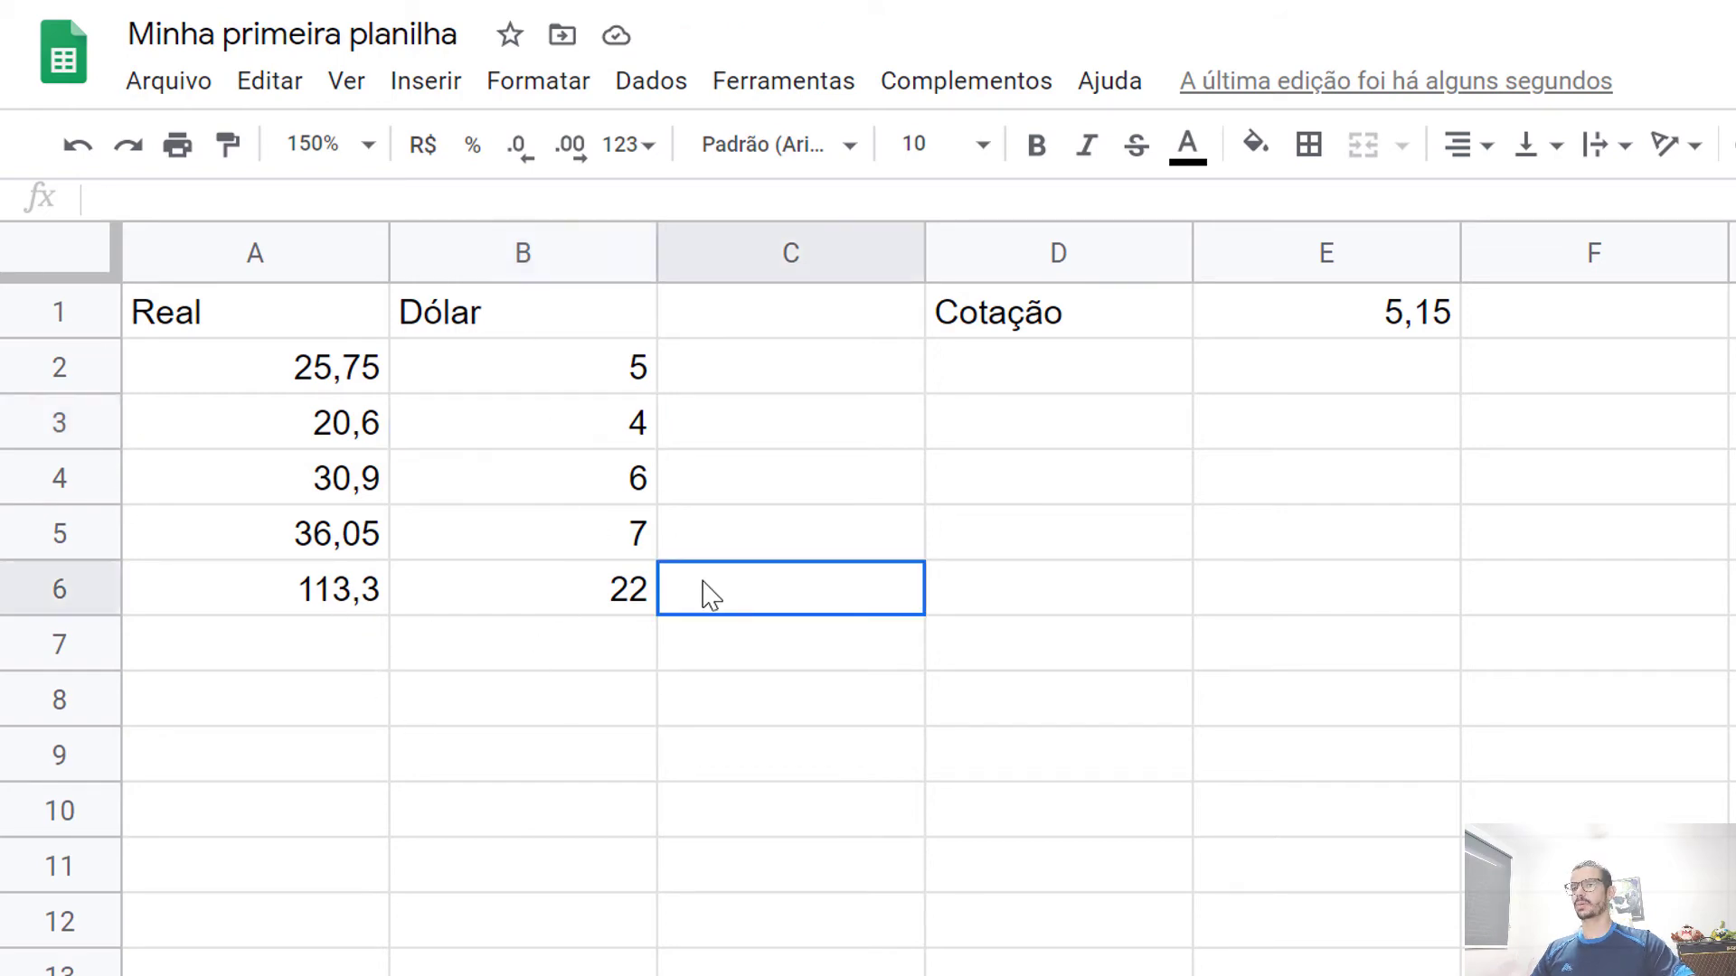
text(tota)
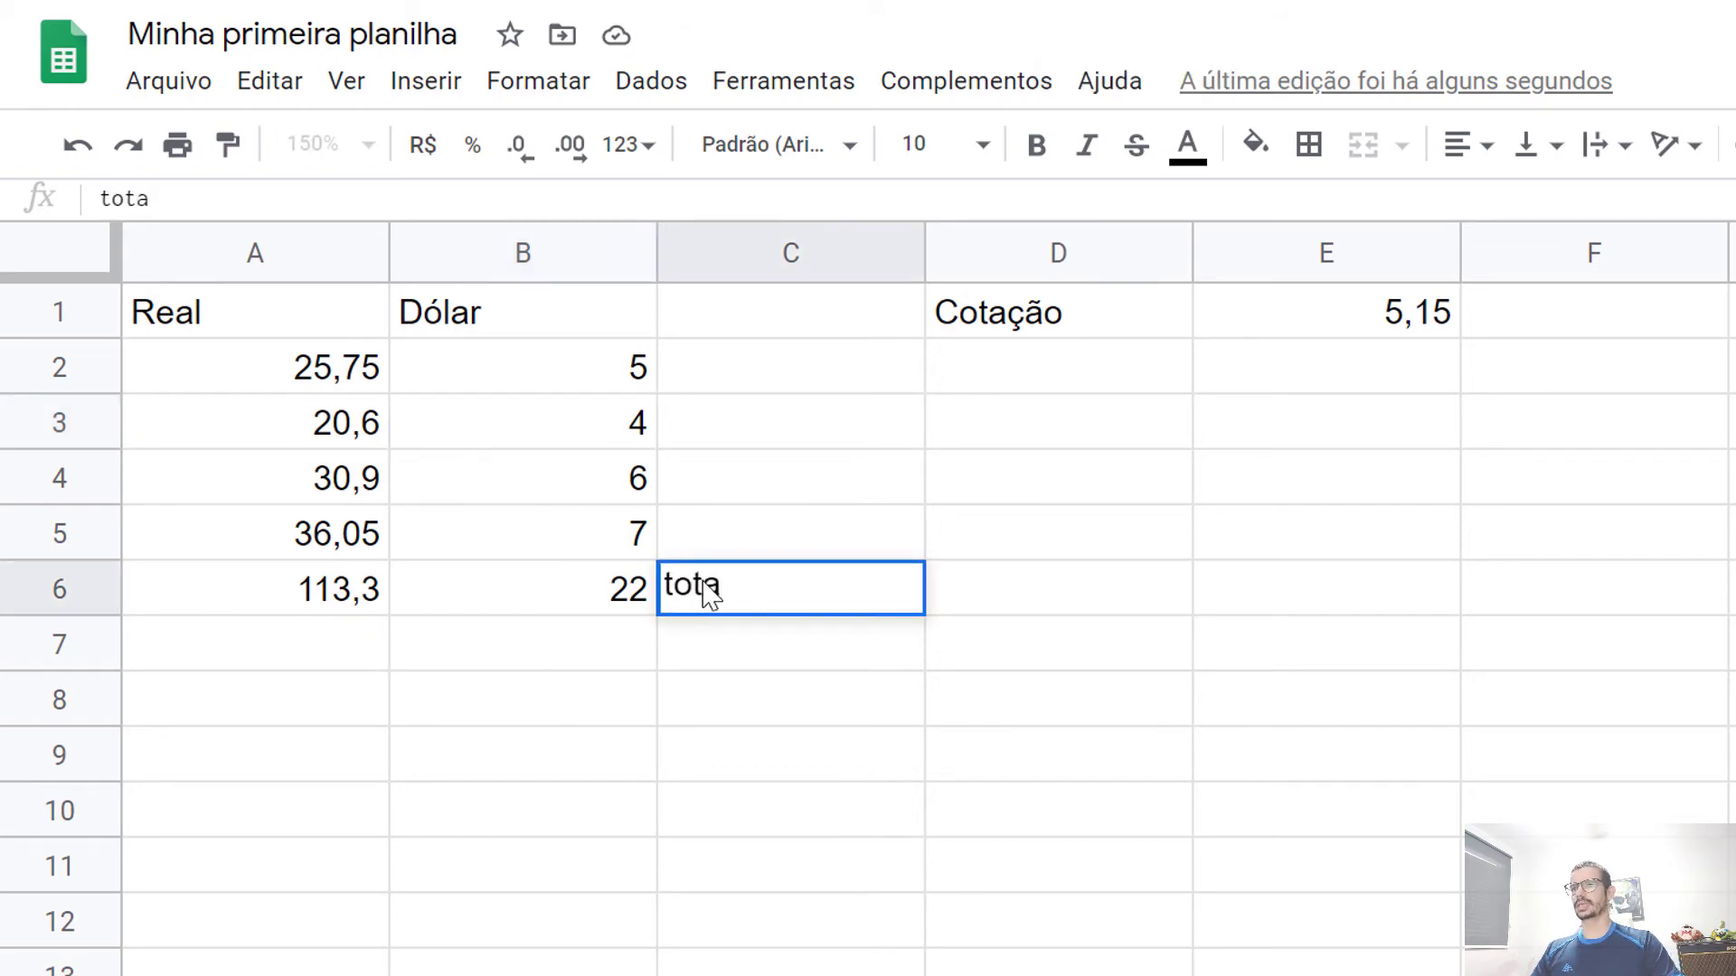
key(BackSpace)
key(BackSpace)
key(BackSpace)
key(BackSpace)
text(TOTAL)
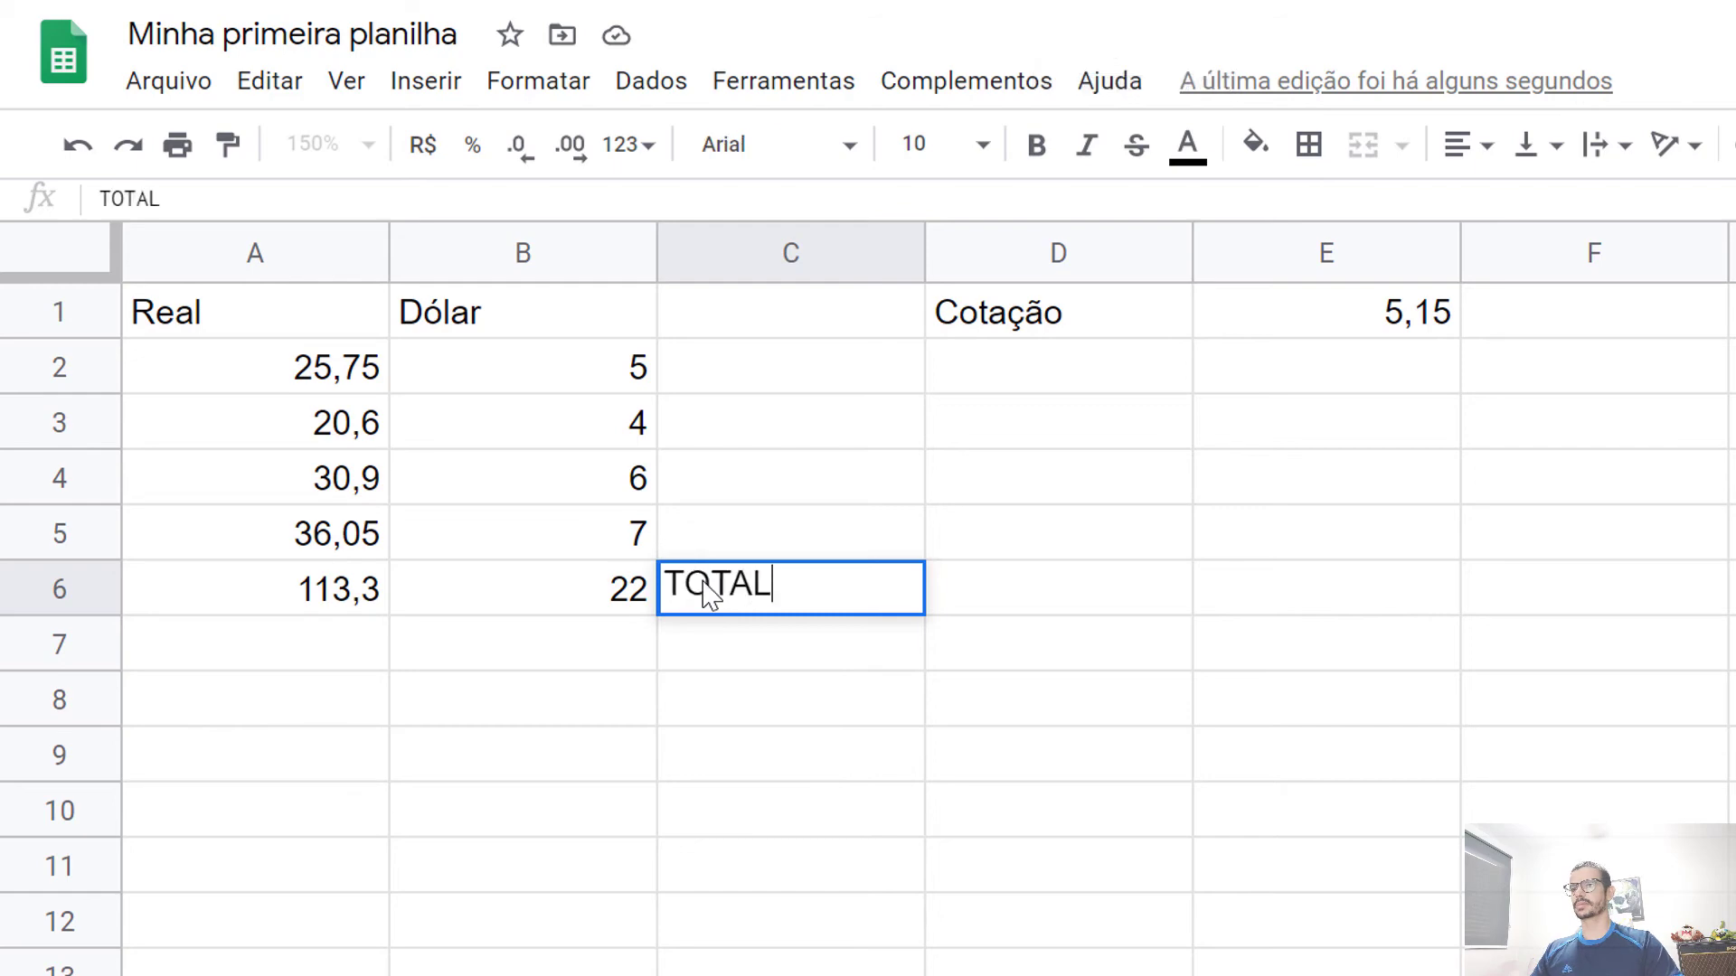
key(Return)
text(MÉDIA)
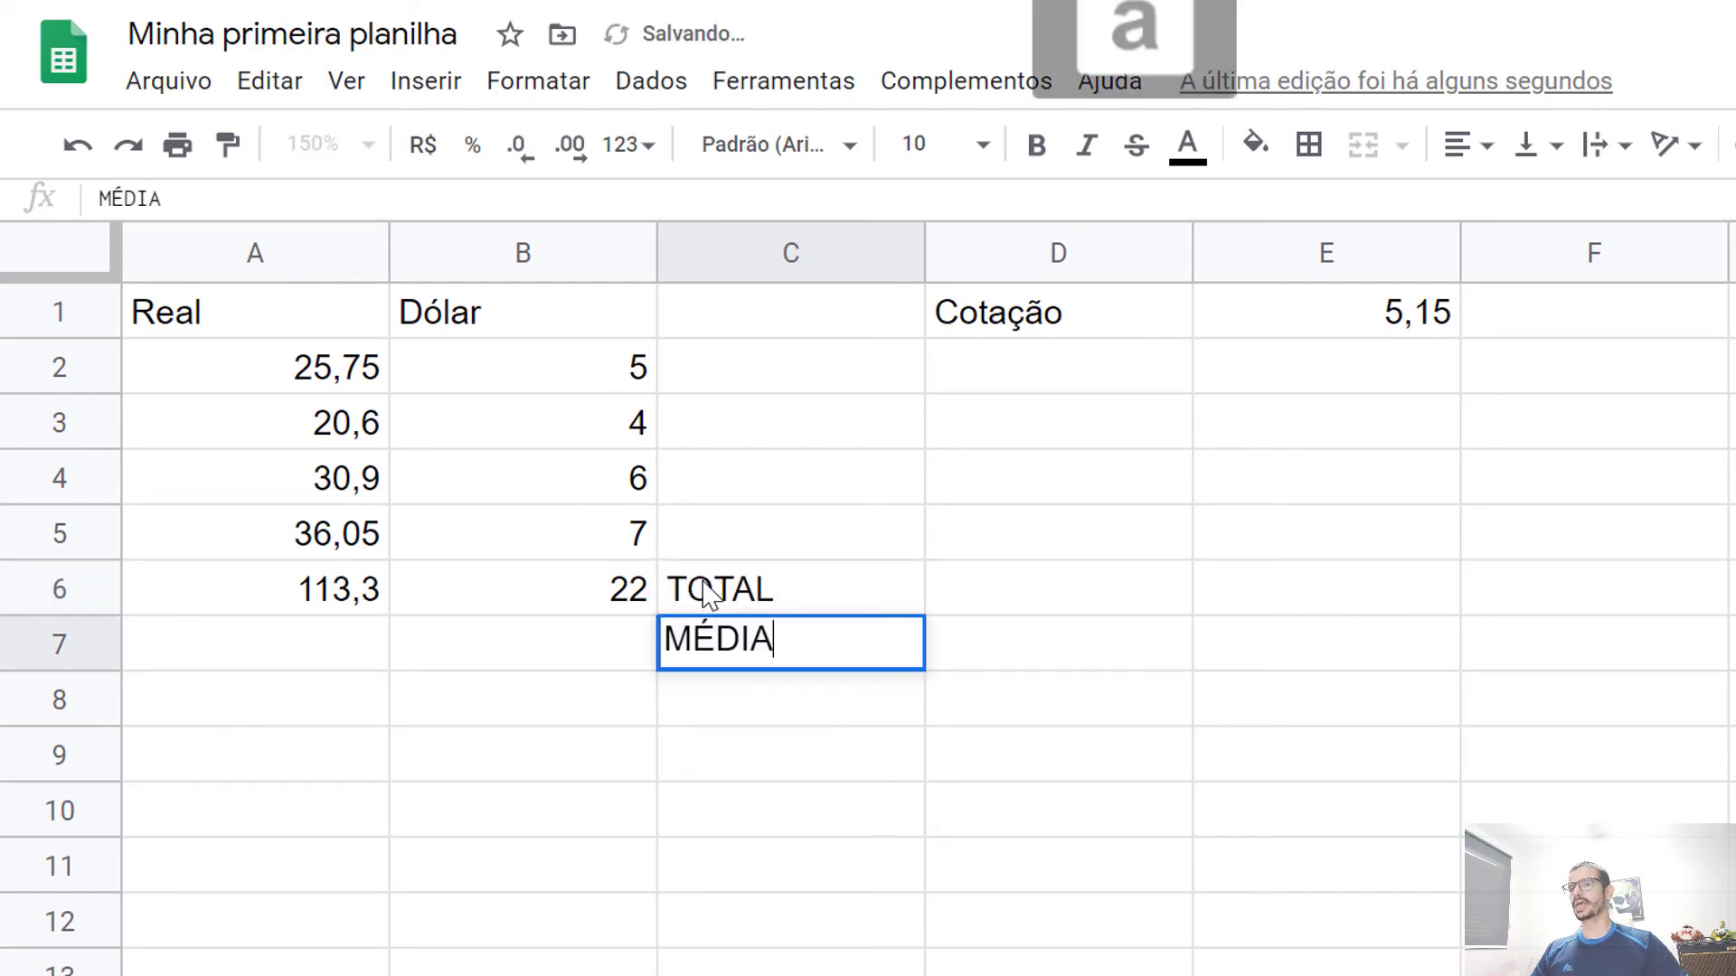
Enter the formula =MÉDIA(A2:A5) in cell A7 to average the real amounts
key(Left)
key(Left)
text(=avg()
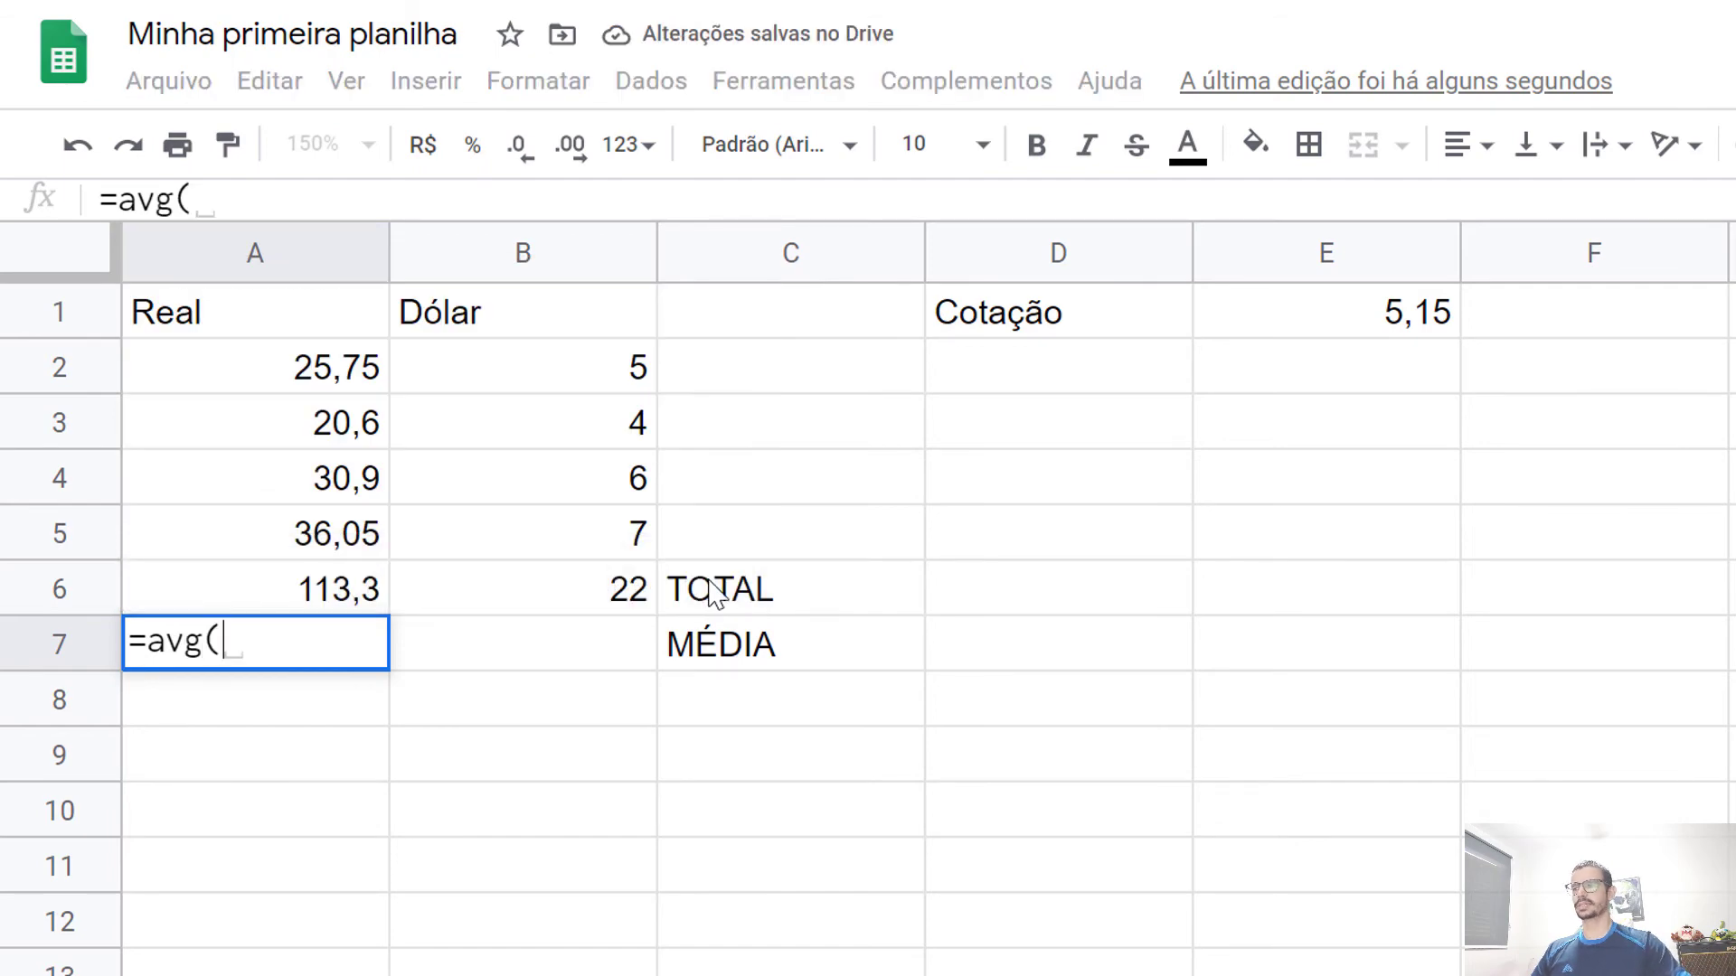
key(BackSpace)
key(BackSpace)
key(BackSpace)
key(BackSpace)
text(MÉDIA)
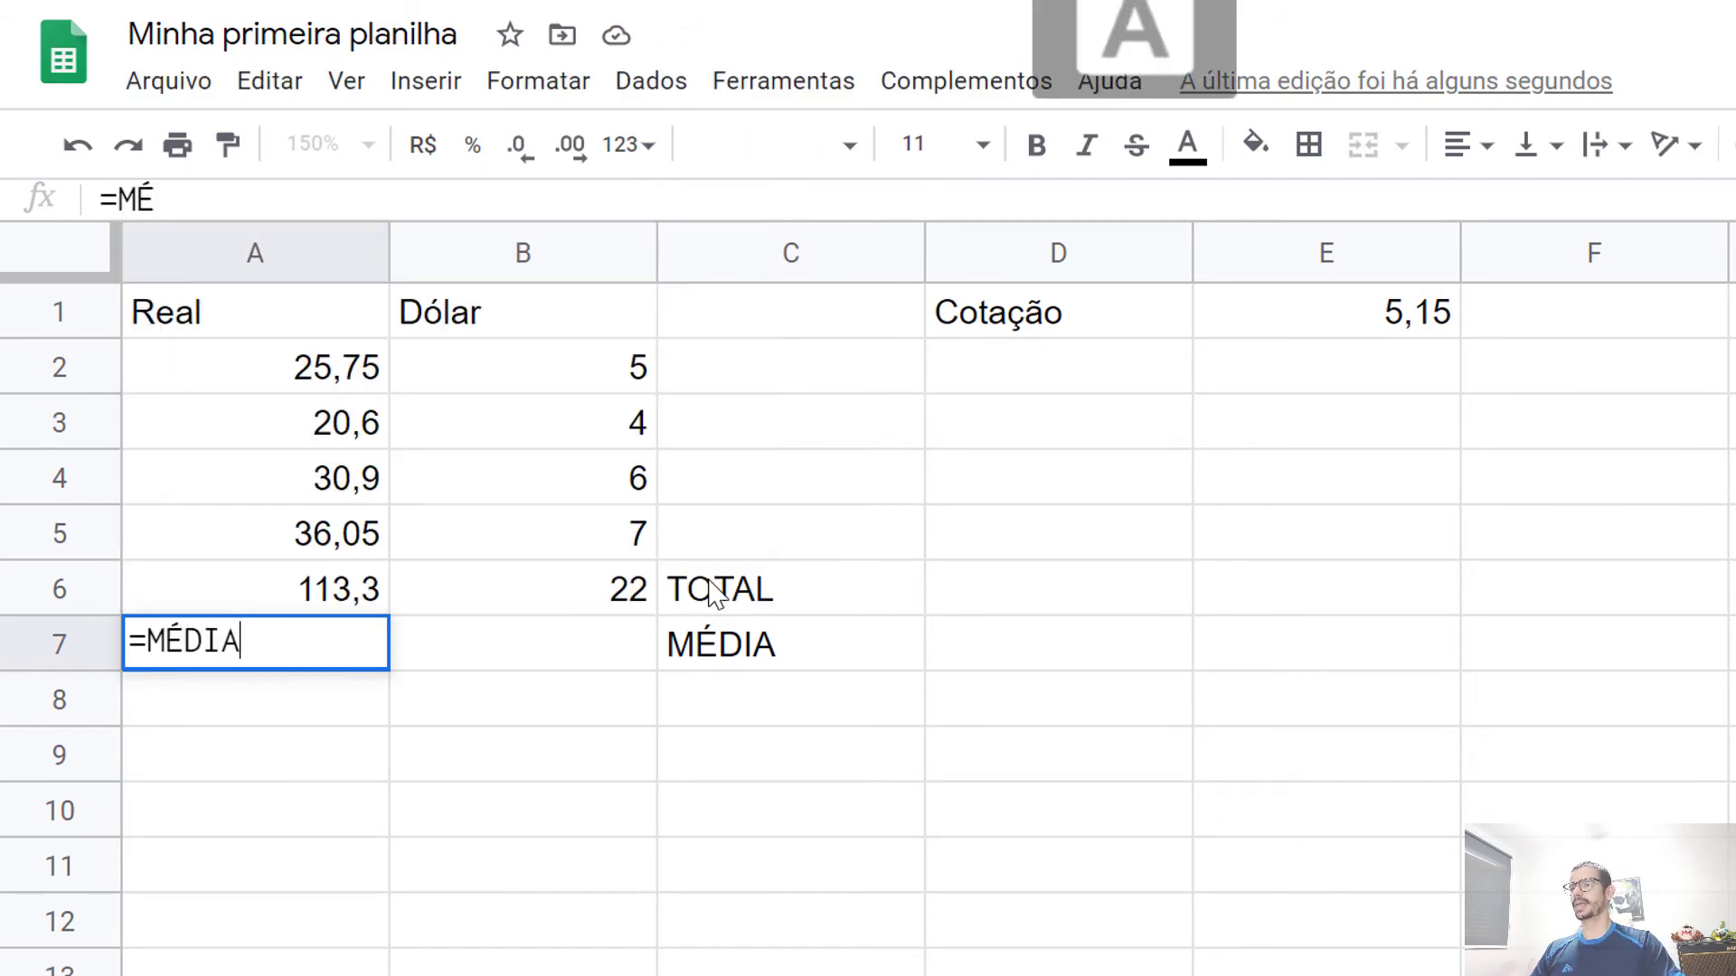
text(()
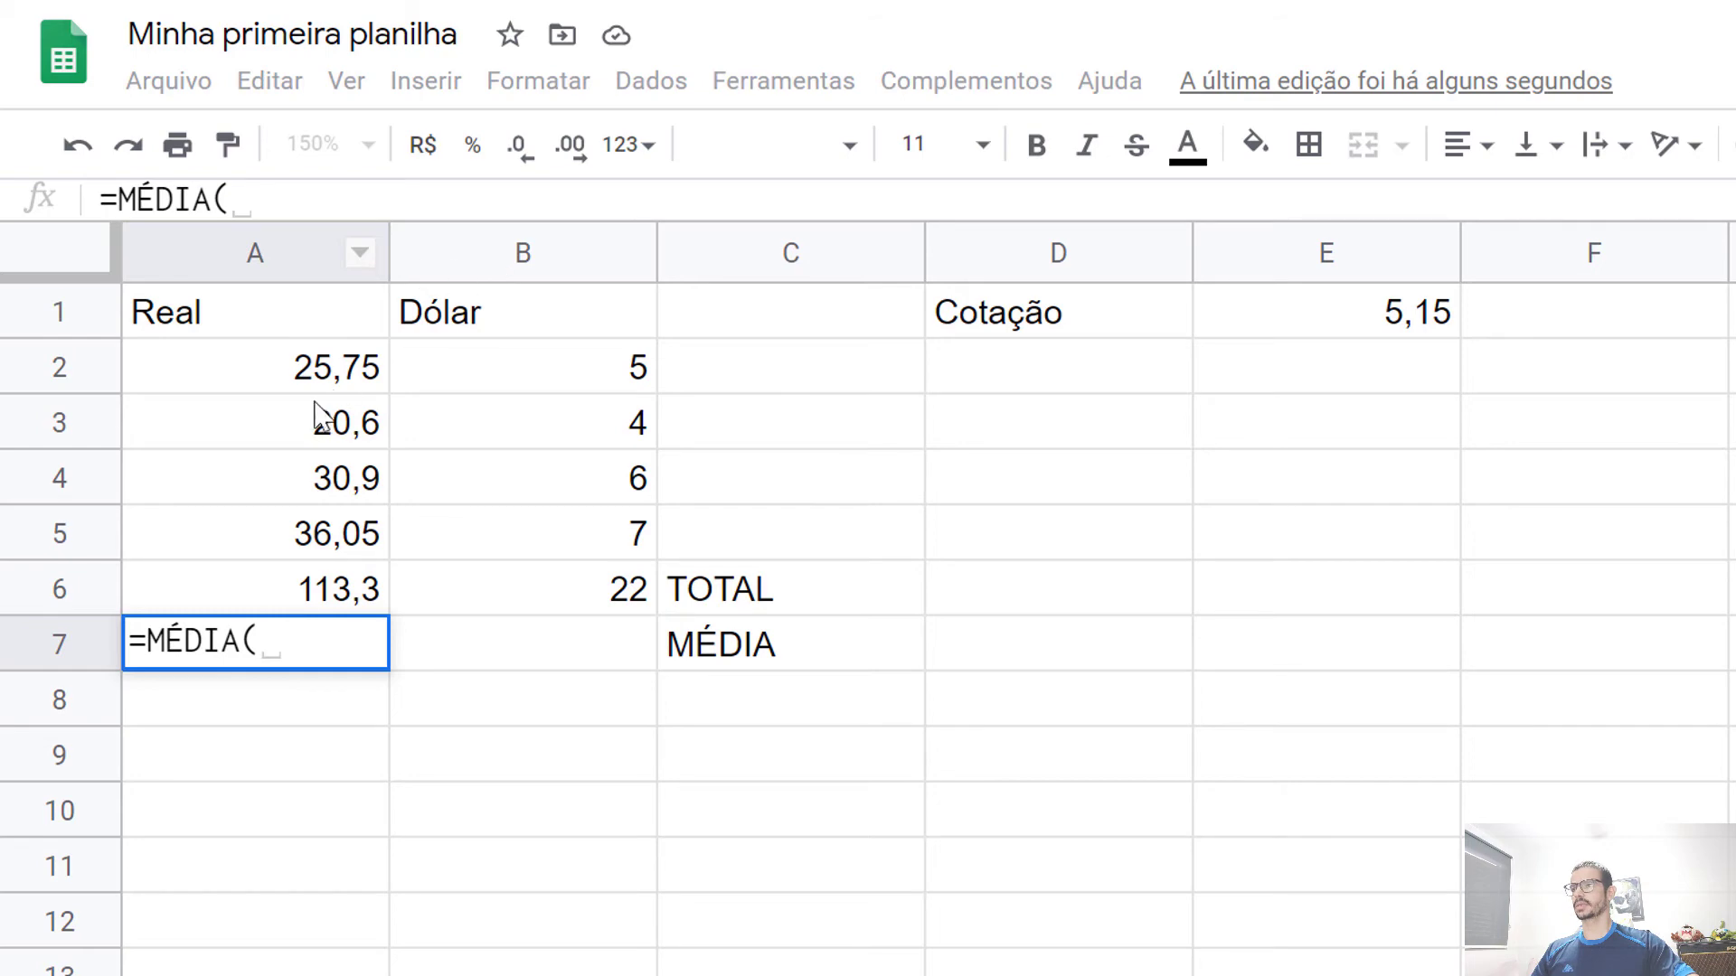
text(A2)
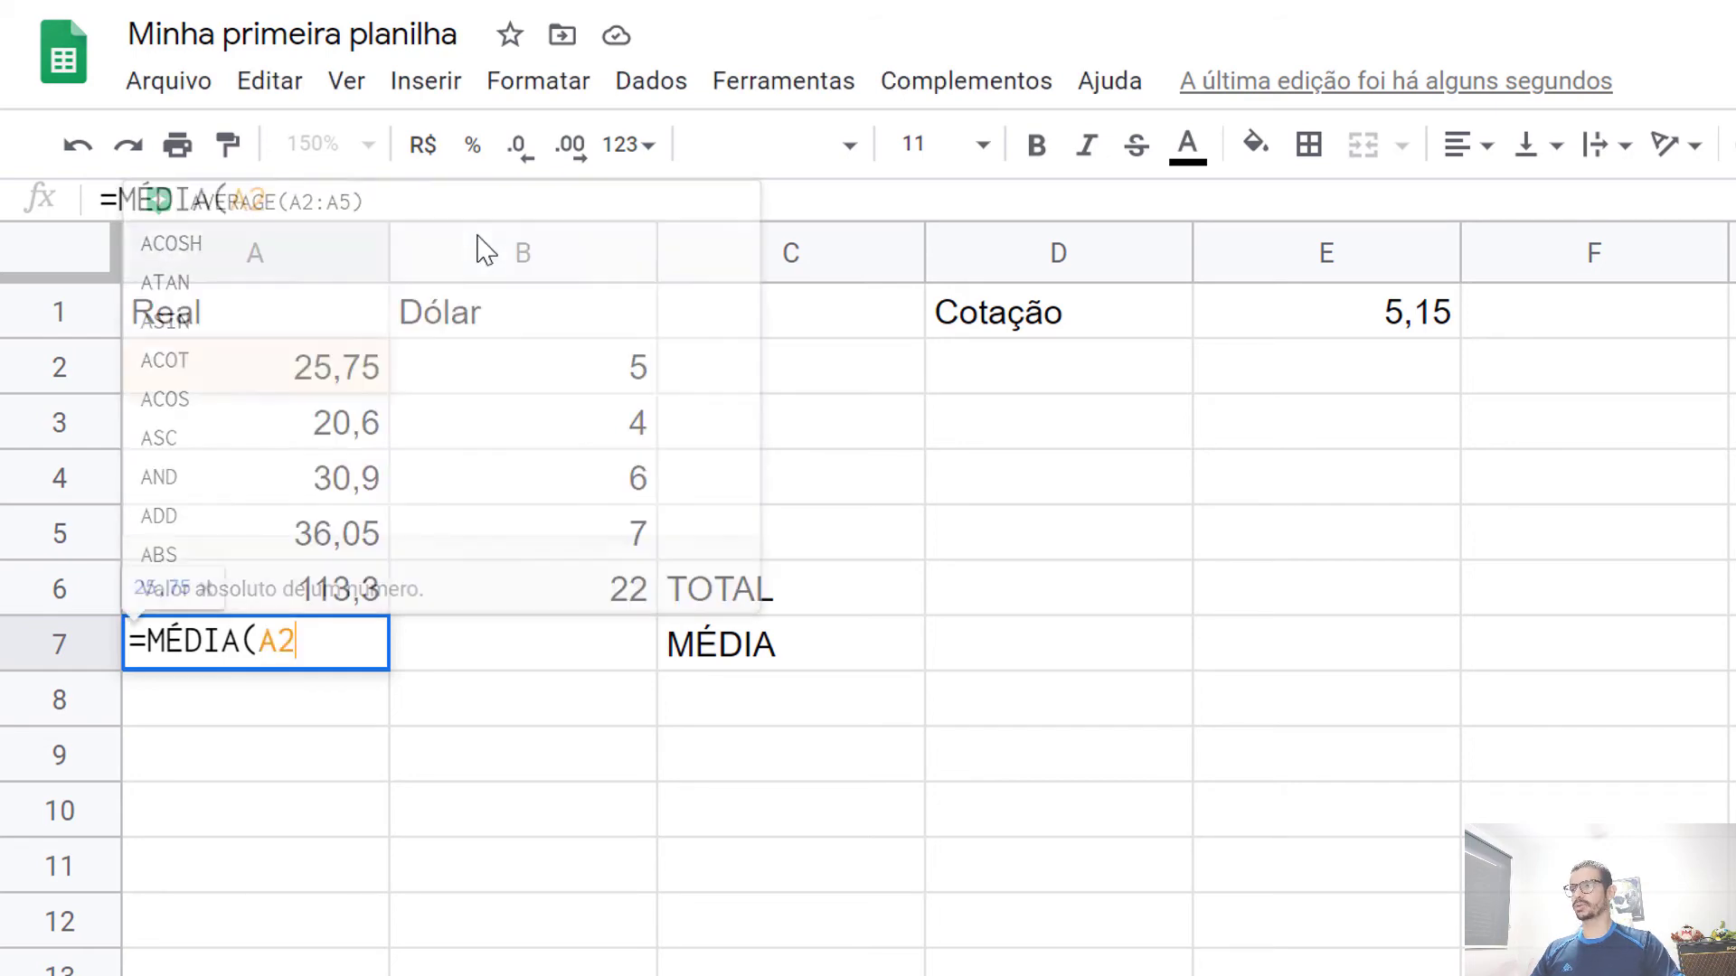
text(:B5)
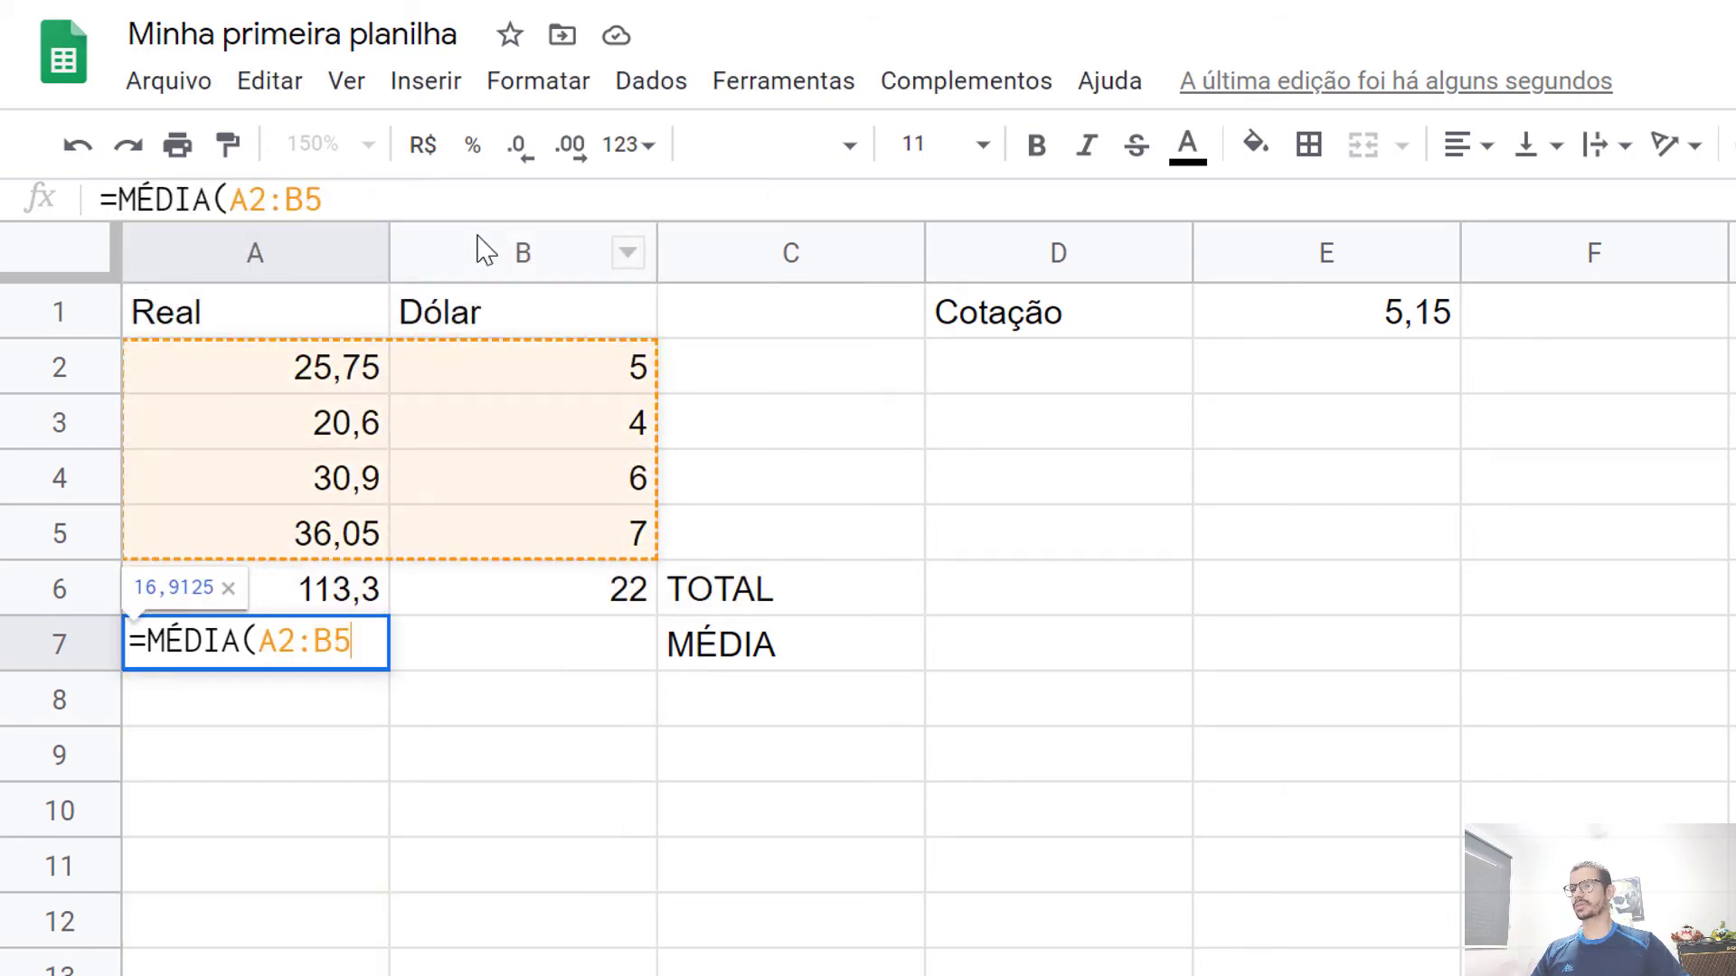
key(BackSpace)
key(BackSpace)
text(A5)
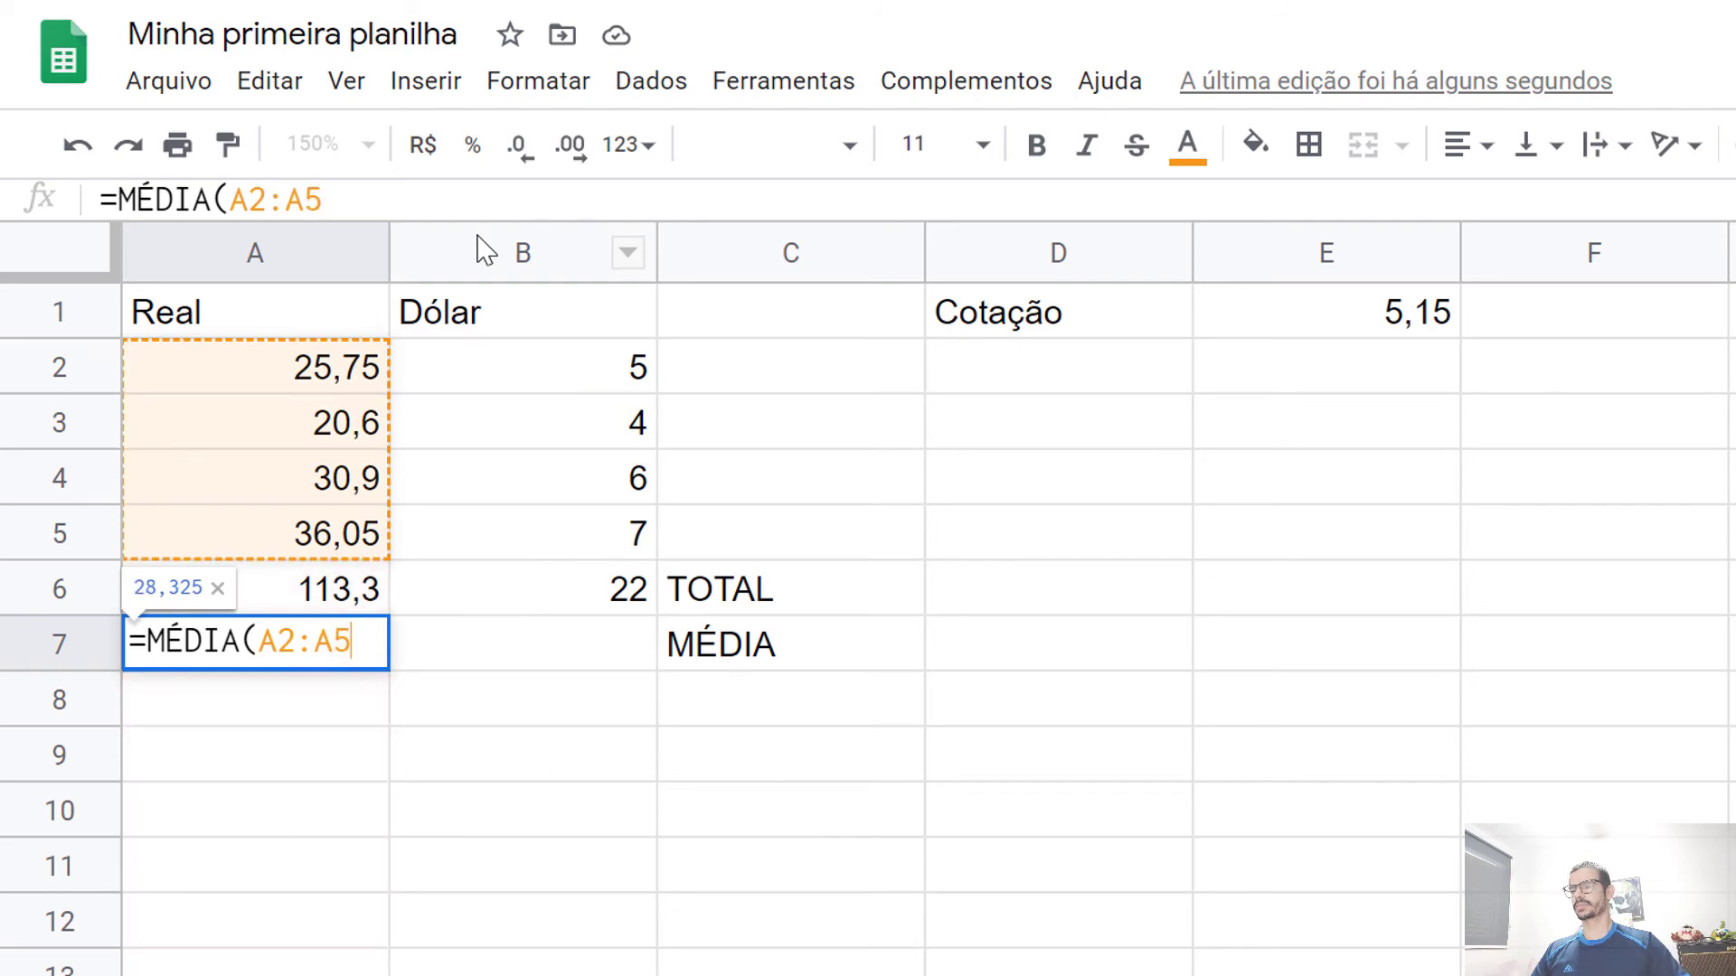
text())
key(Return)
Fill the average formula from A7 across to B7 for the dollar column
key(Up)
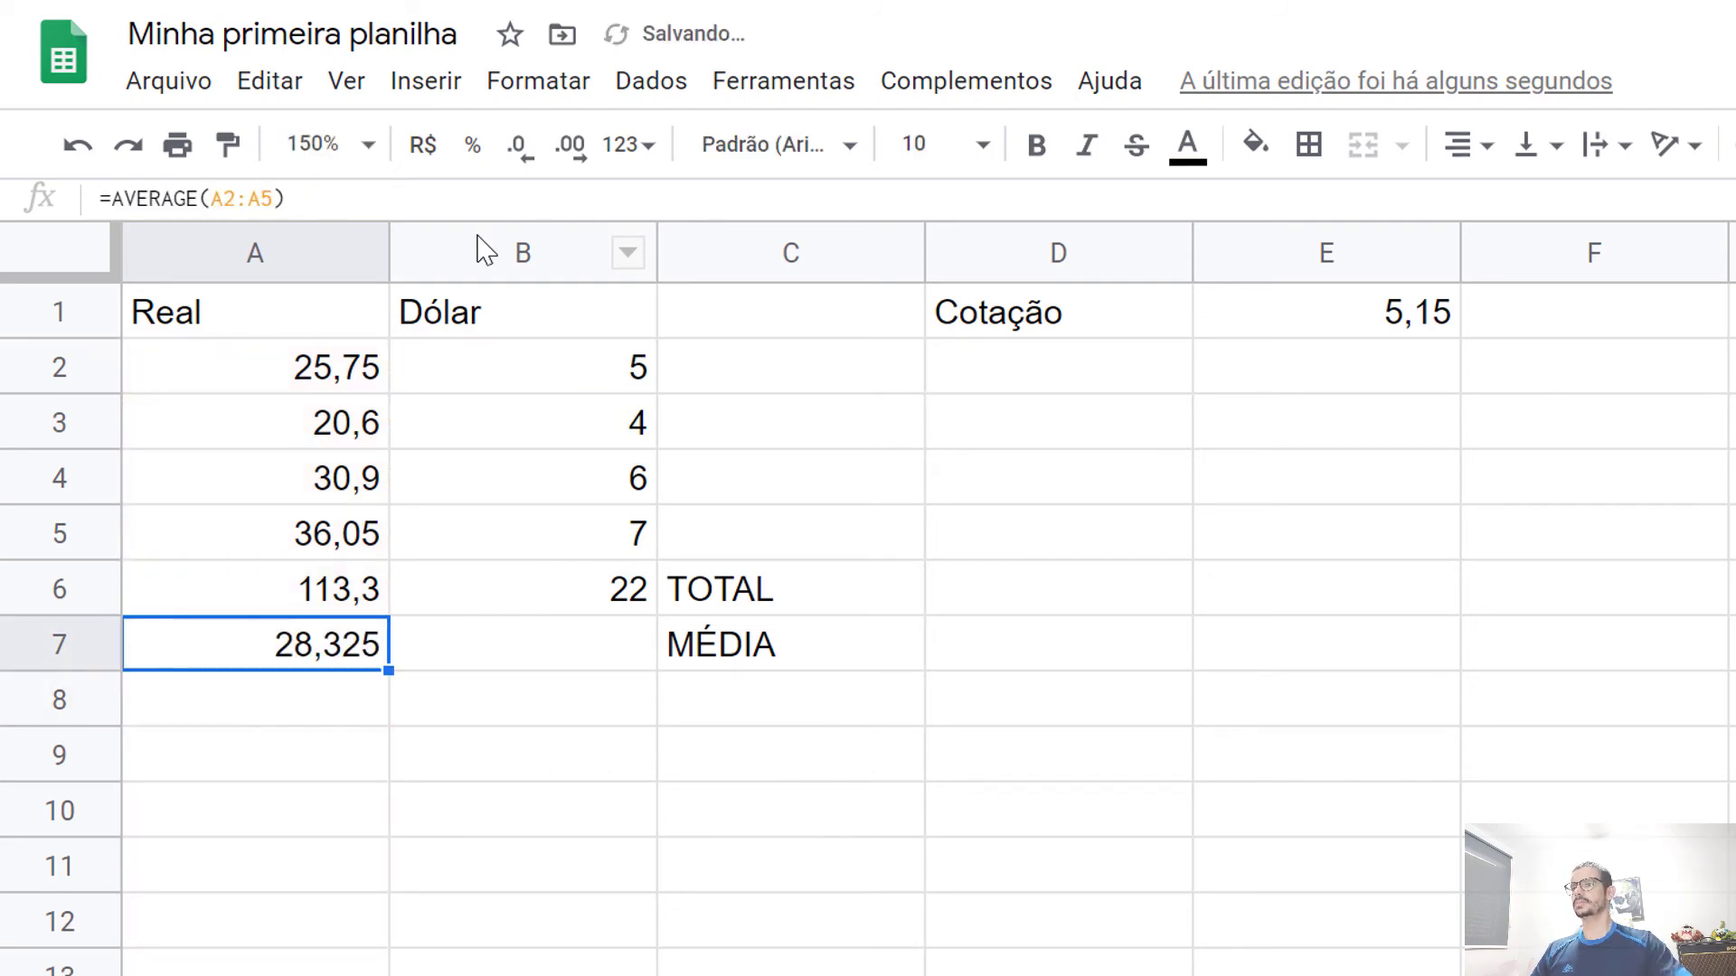
drag(388, 670, 524, 674)
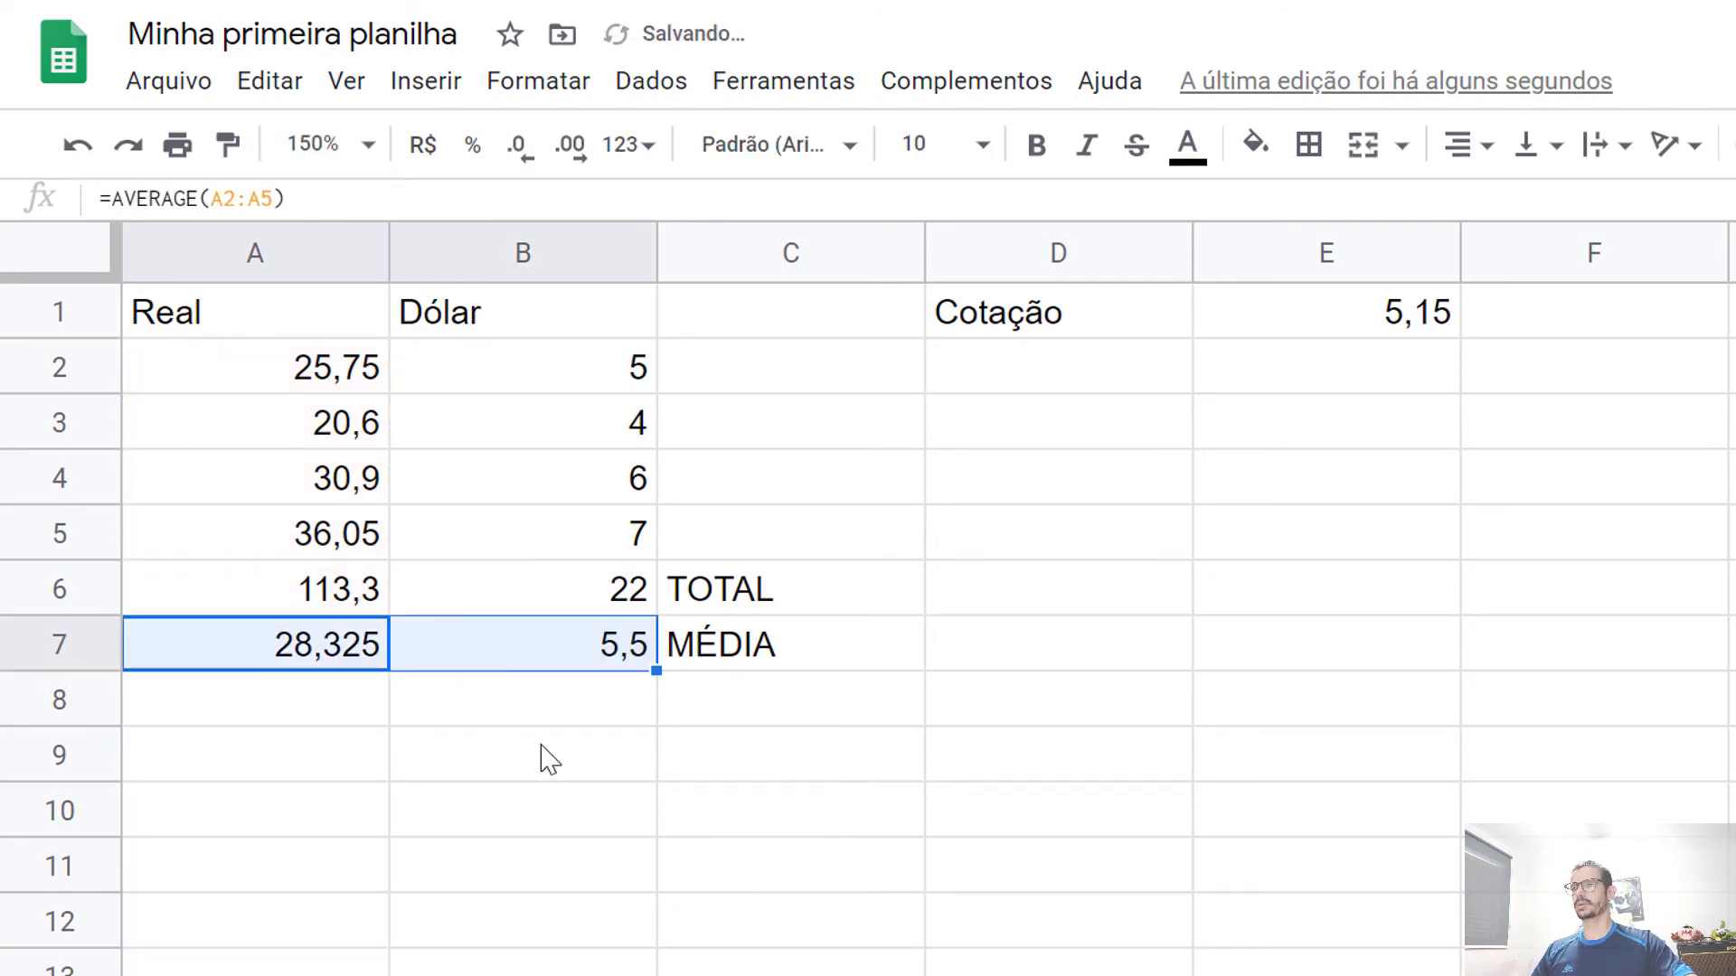
click(597, 763)
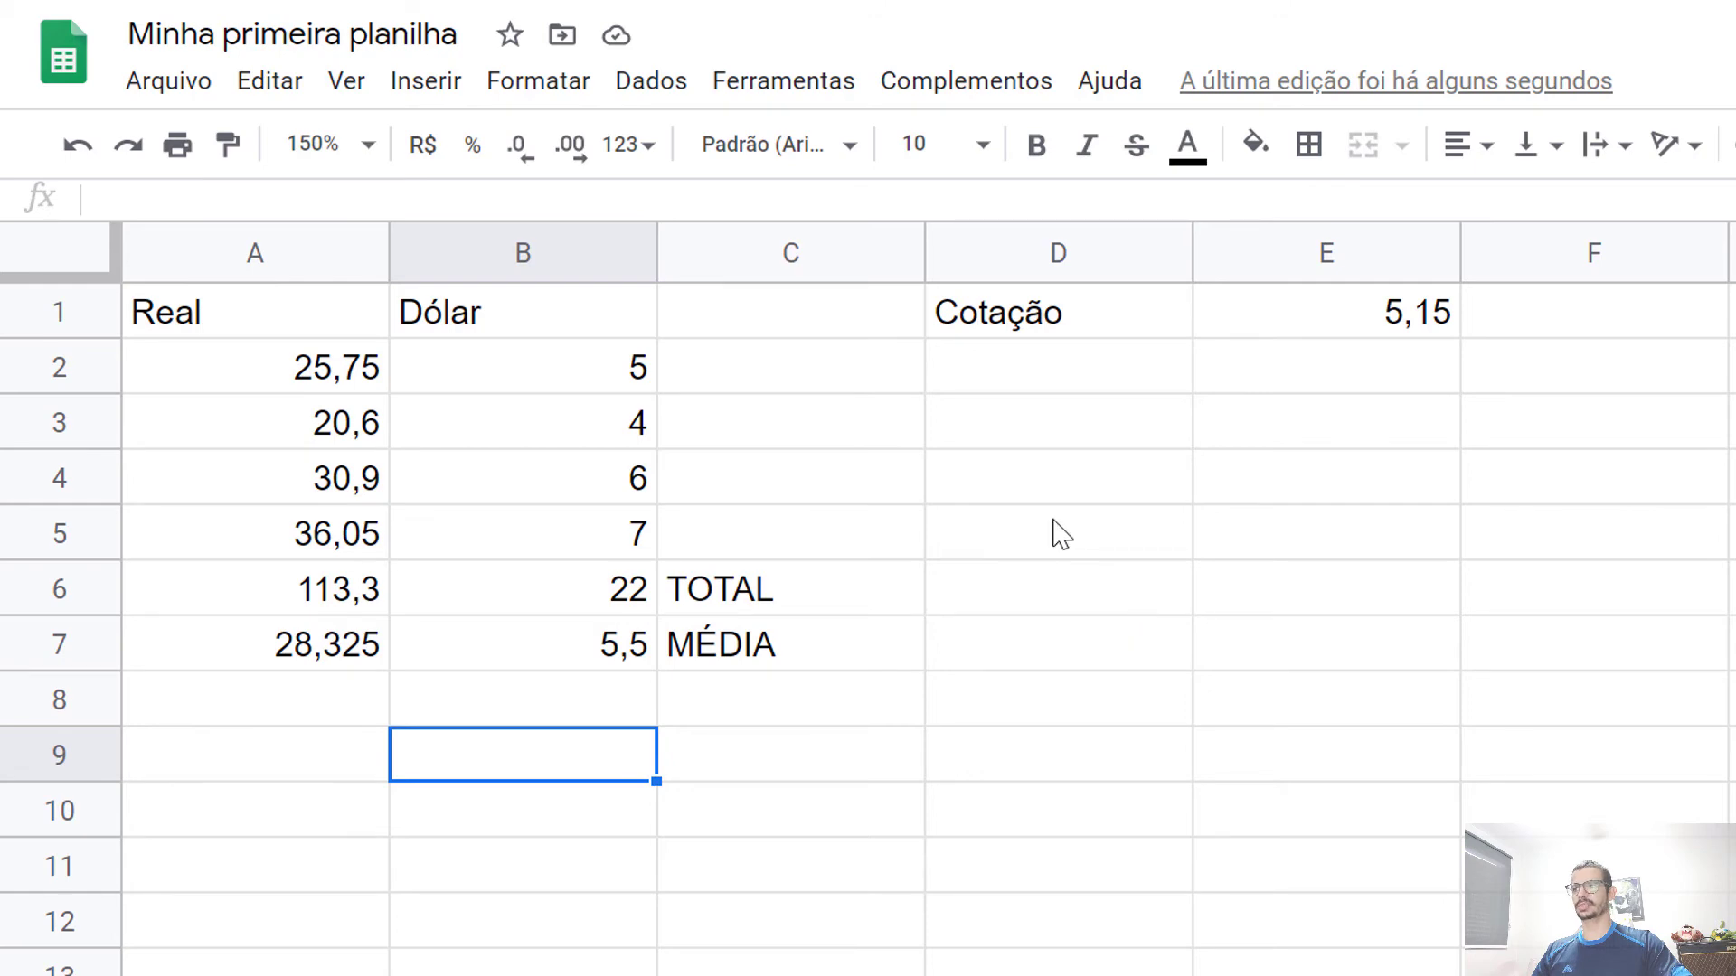
Make the real amounts in cells A2, A4 and A5 bold
click(286, 385)
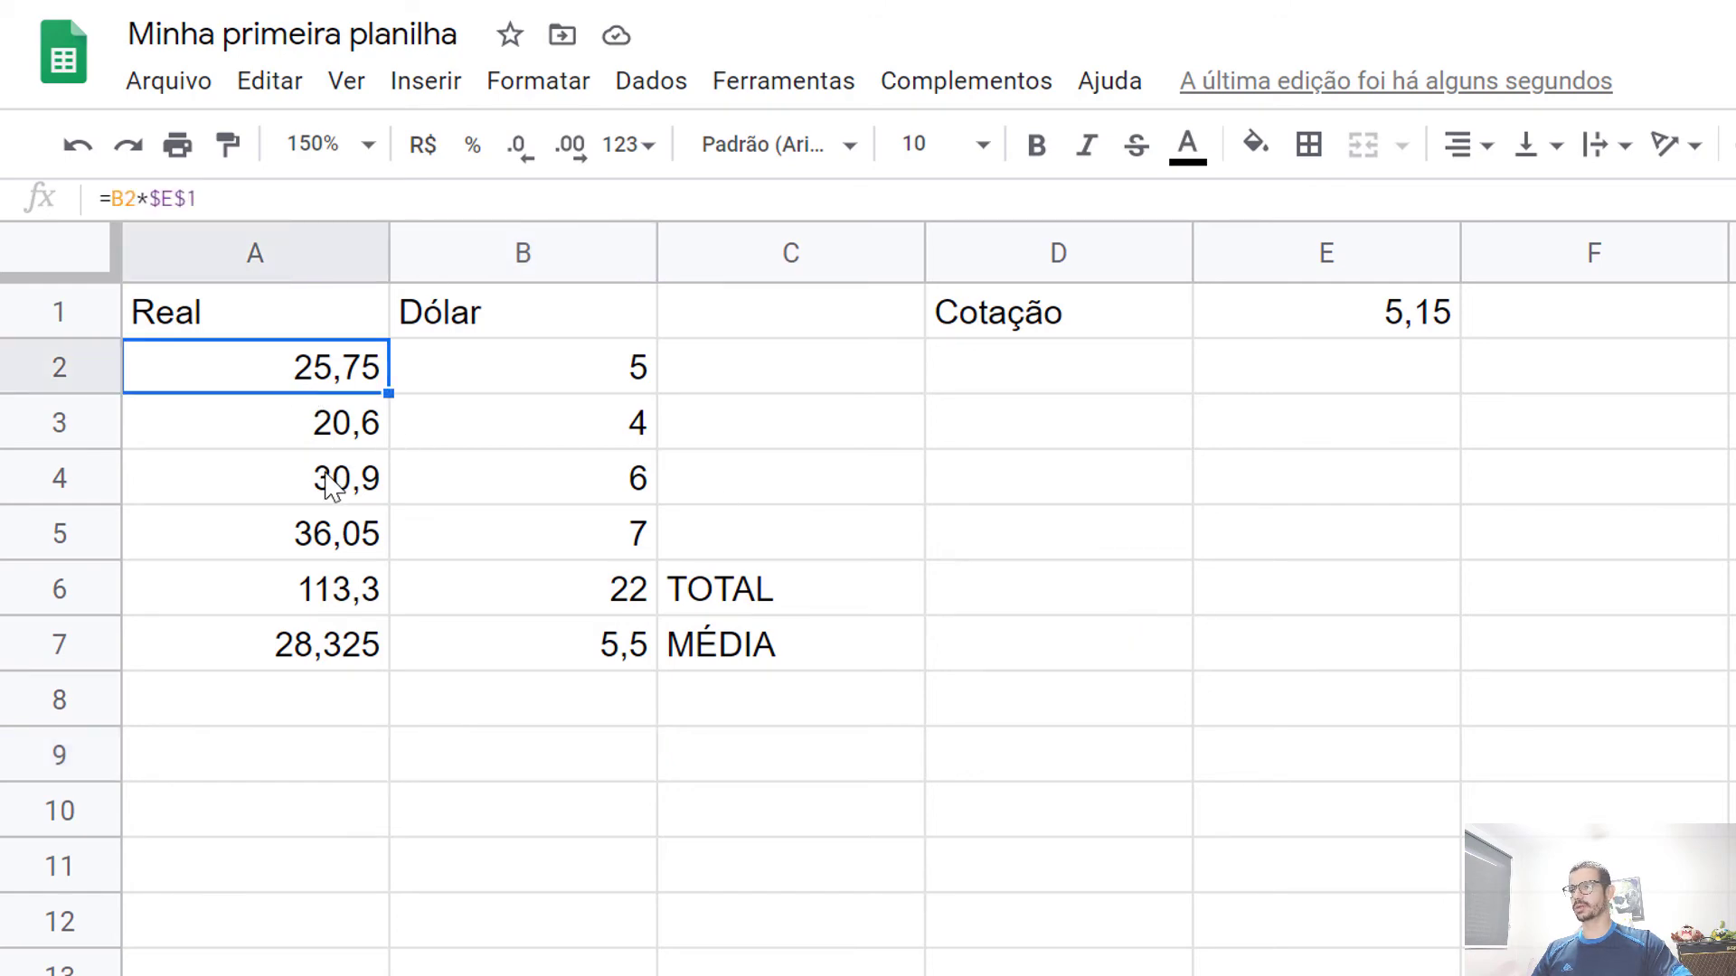
ctrl+click(330, 483)
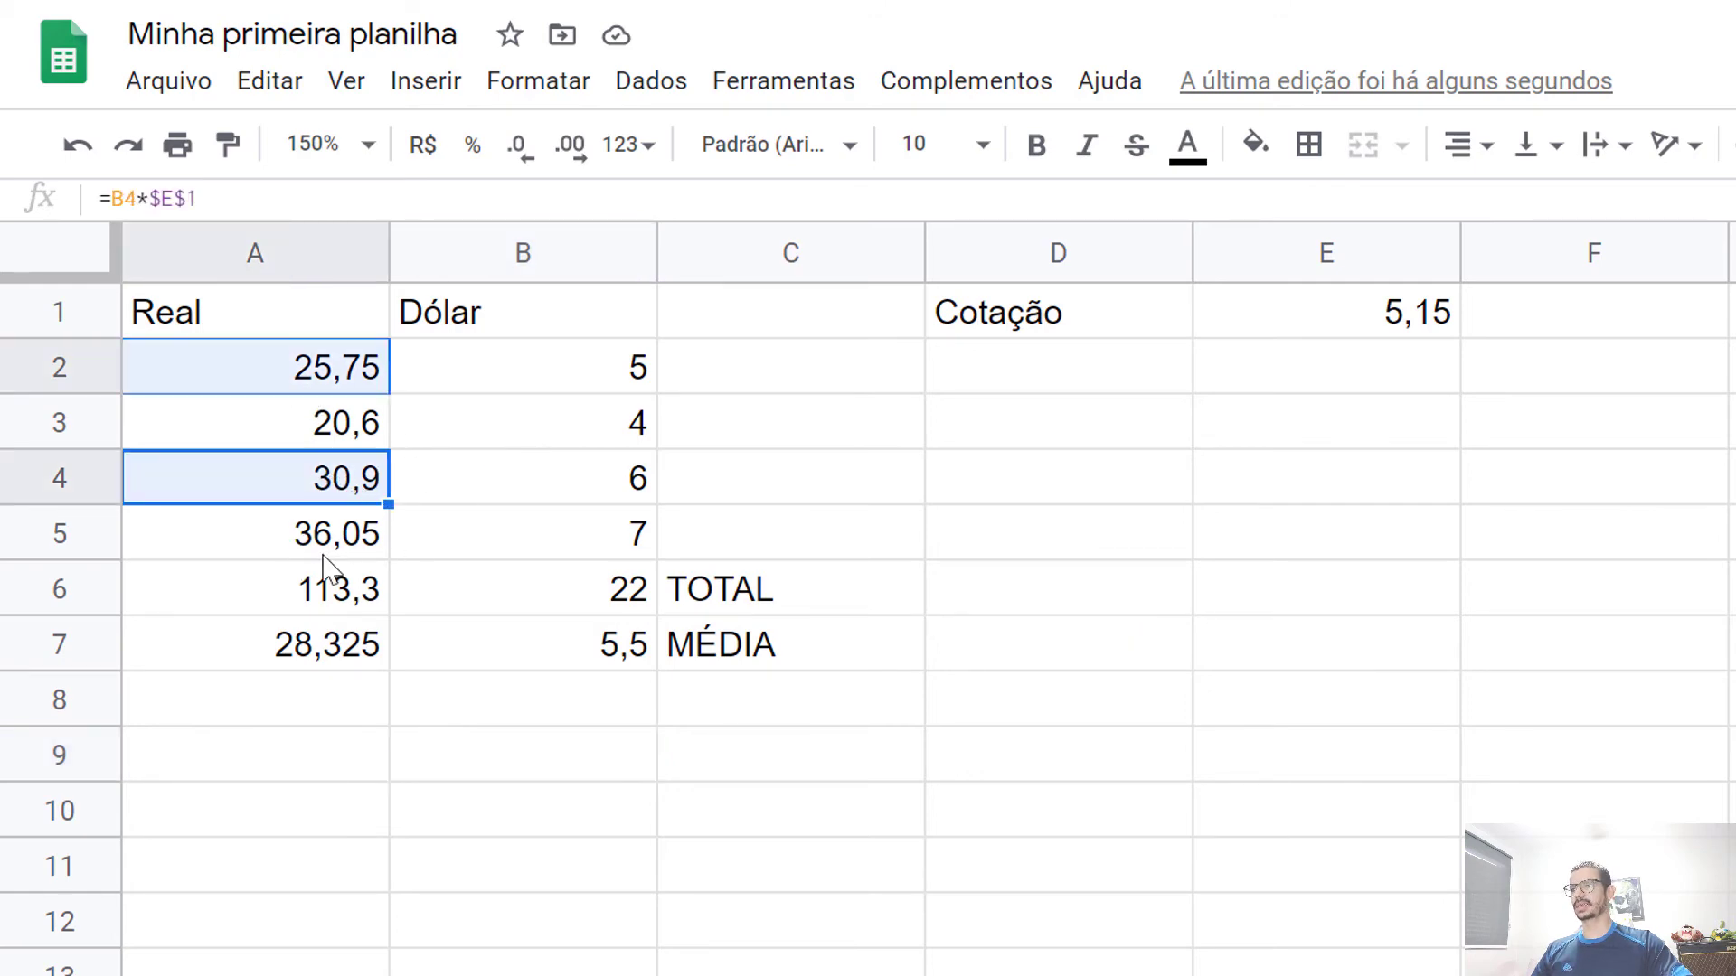
ctrl+click(324, 554)
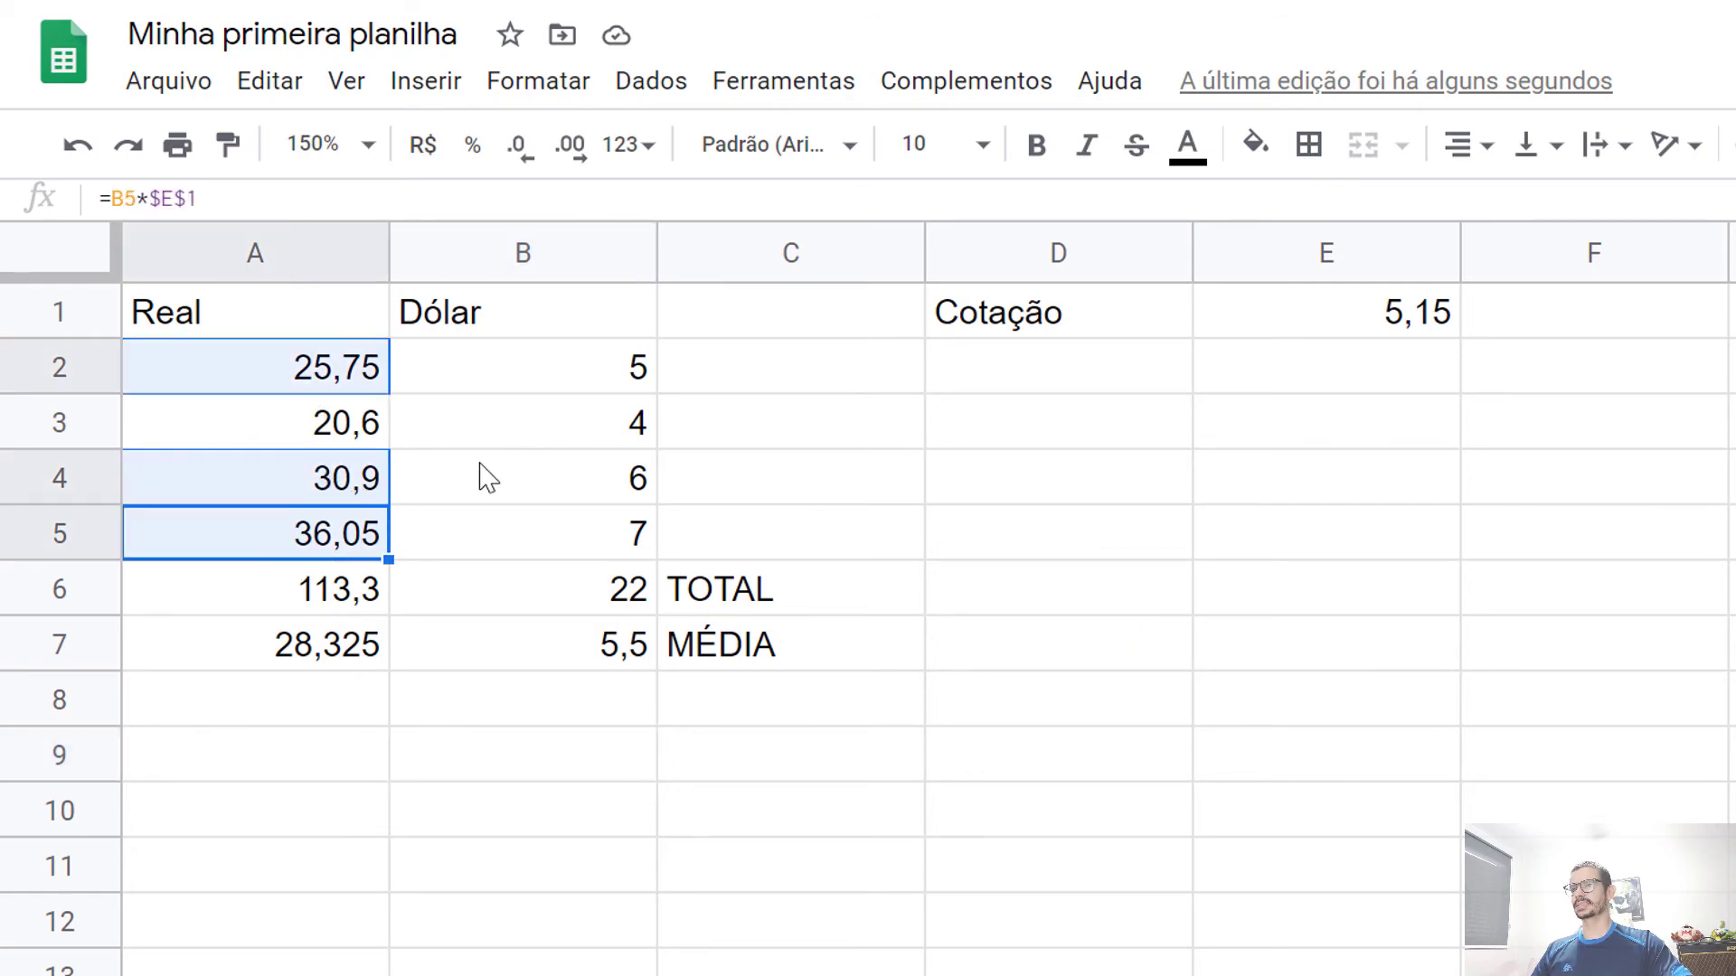
click(1039, 154)
Enter the formula =SOMA(A2;A4;A5) in cell D4 to add only the three bold amounts
click(981, 495)
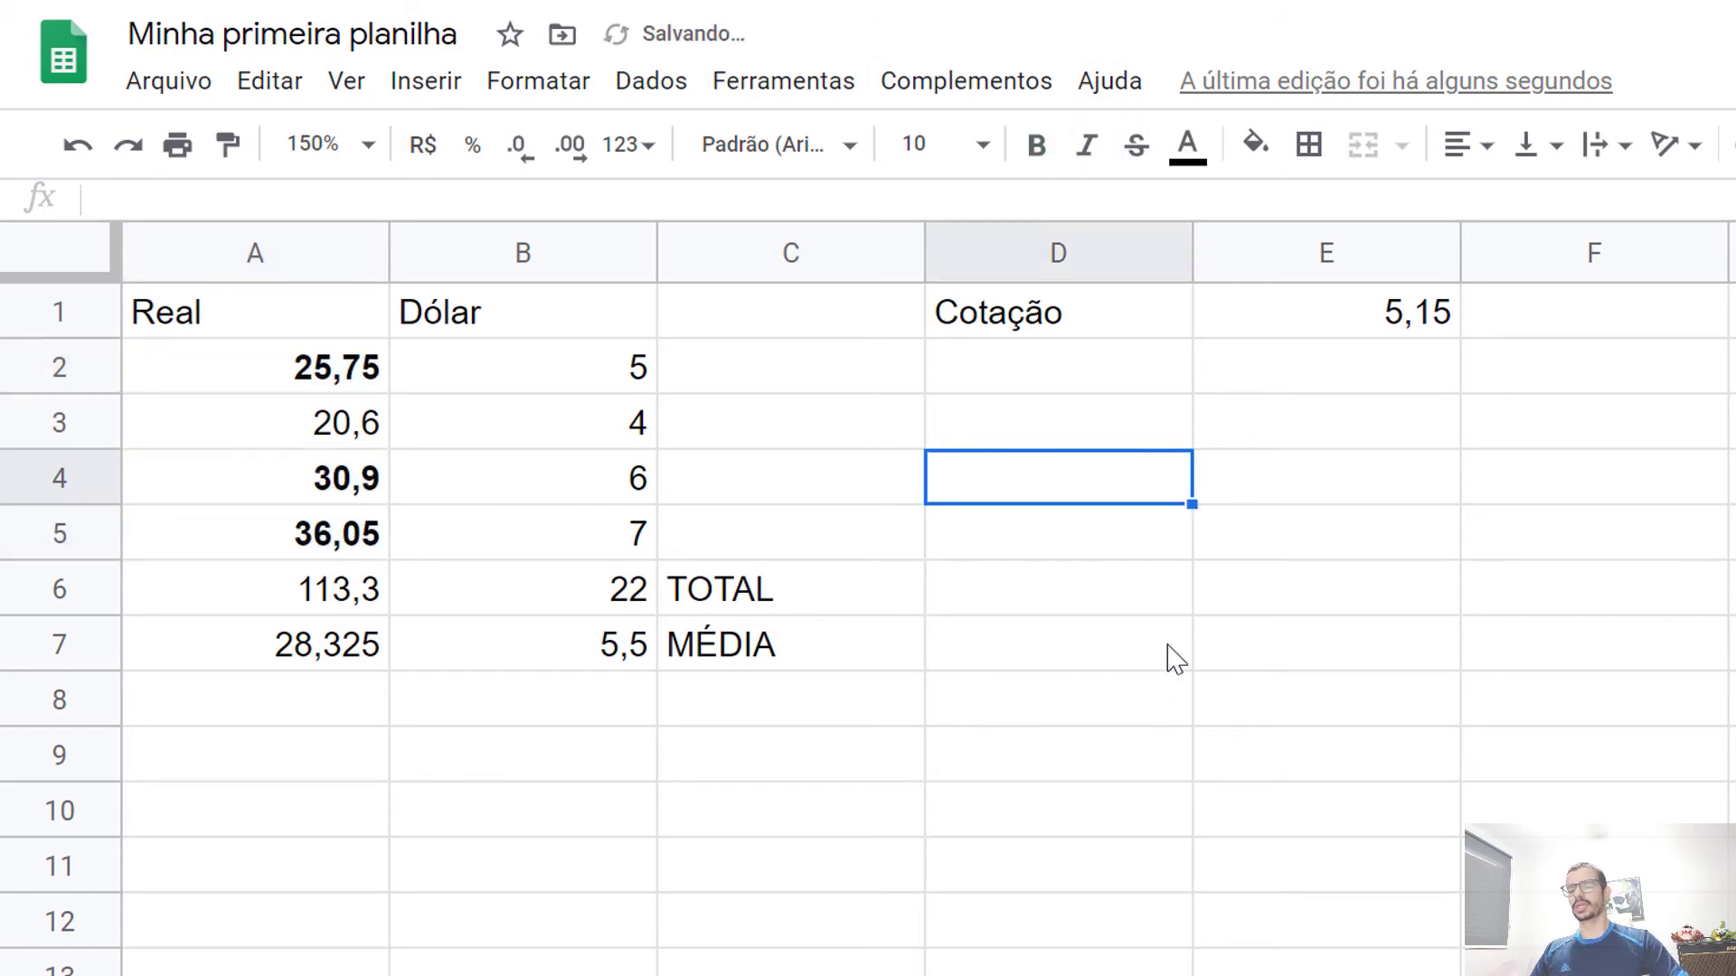
text(=som)
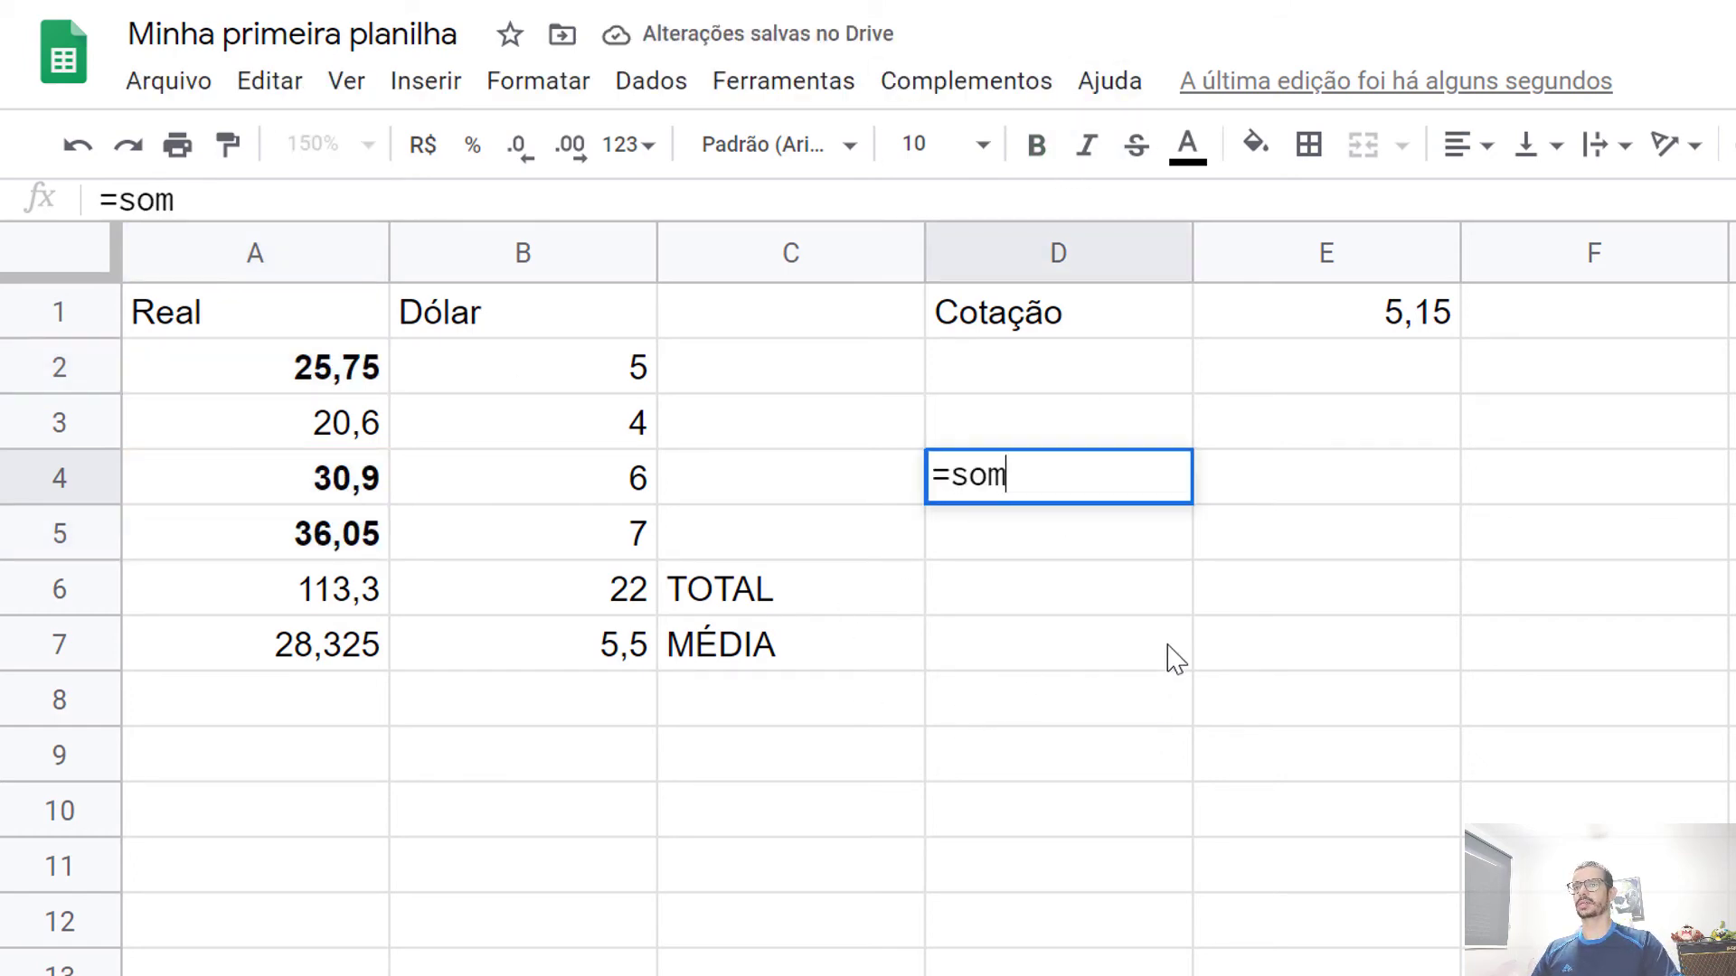
key(BackSpace)
key(BackSpace)
key(BackSpace)
text(SOMAR()
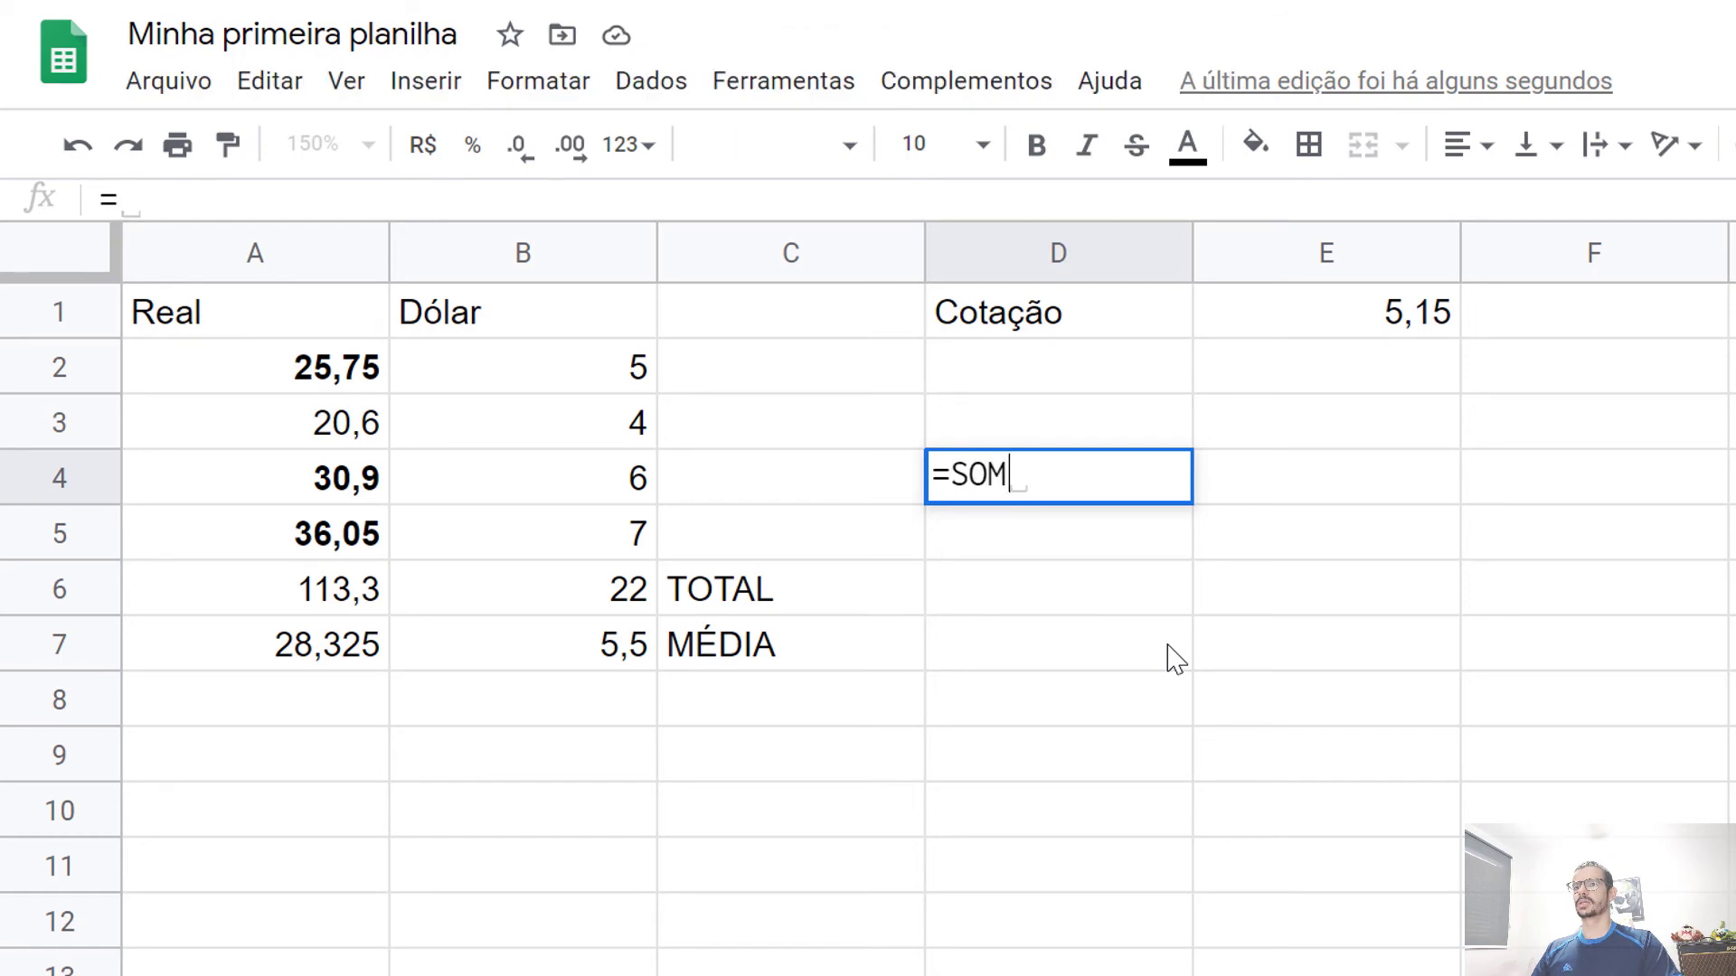
key(BackSpace)
key(BackSpace)
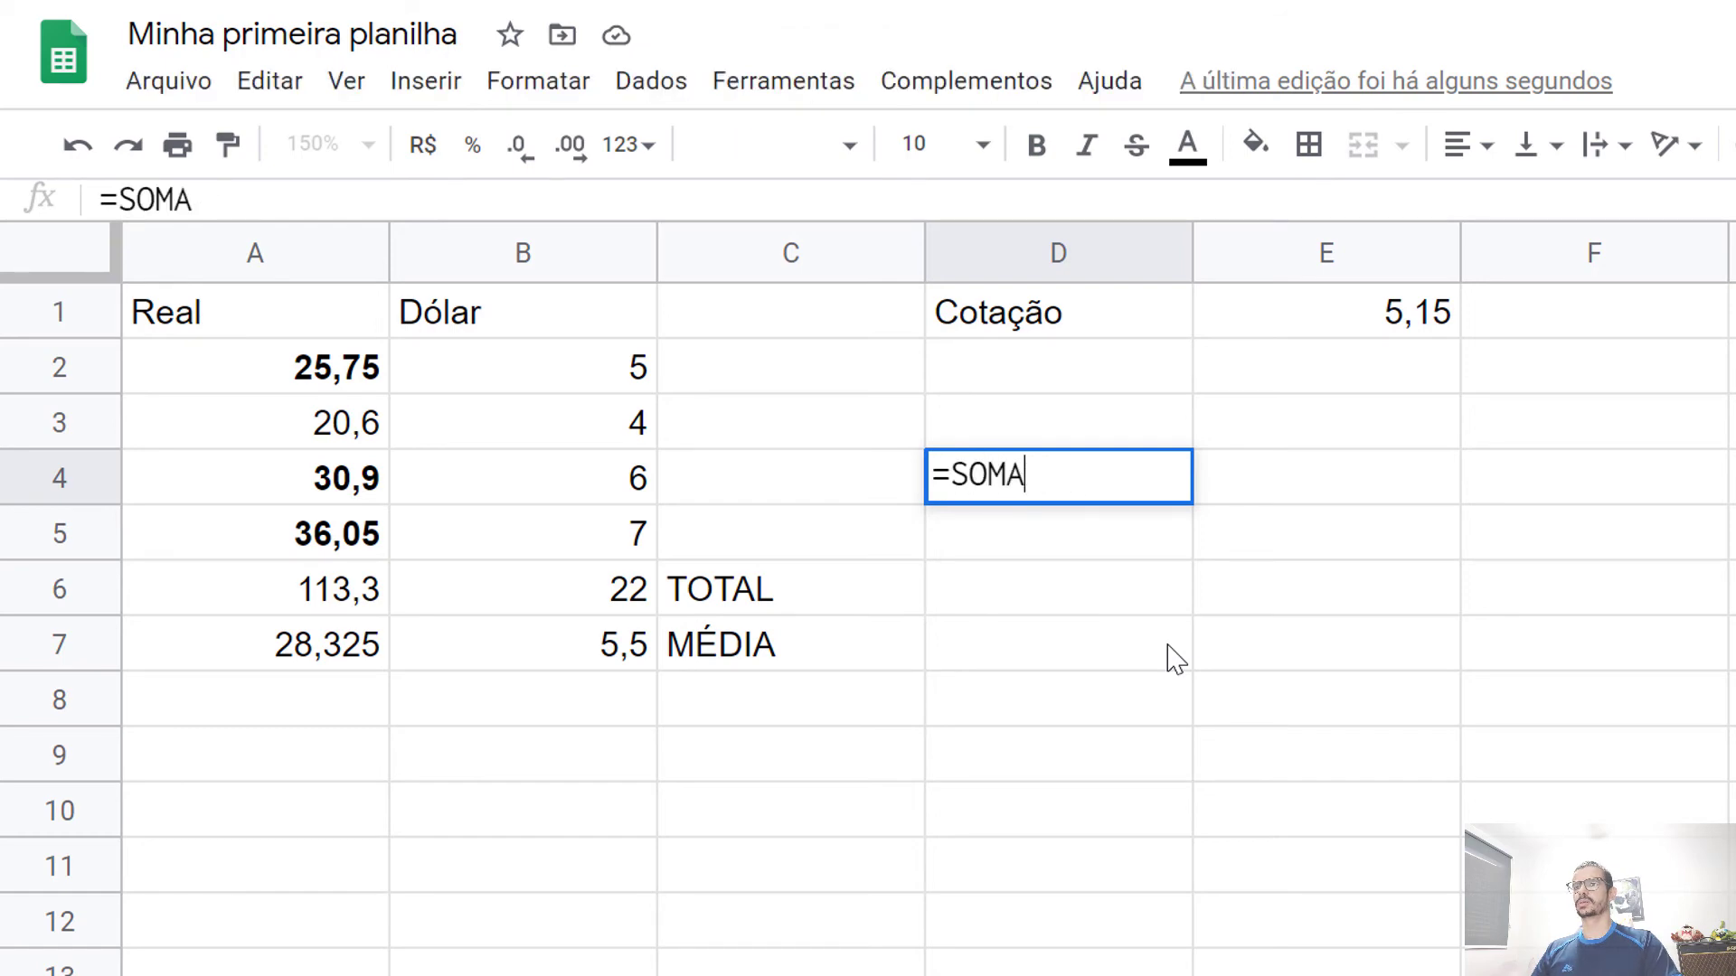
key(BackSpace)
text(A()
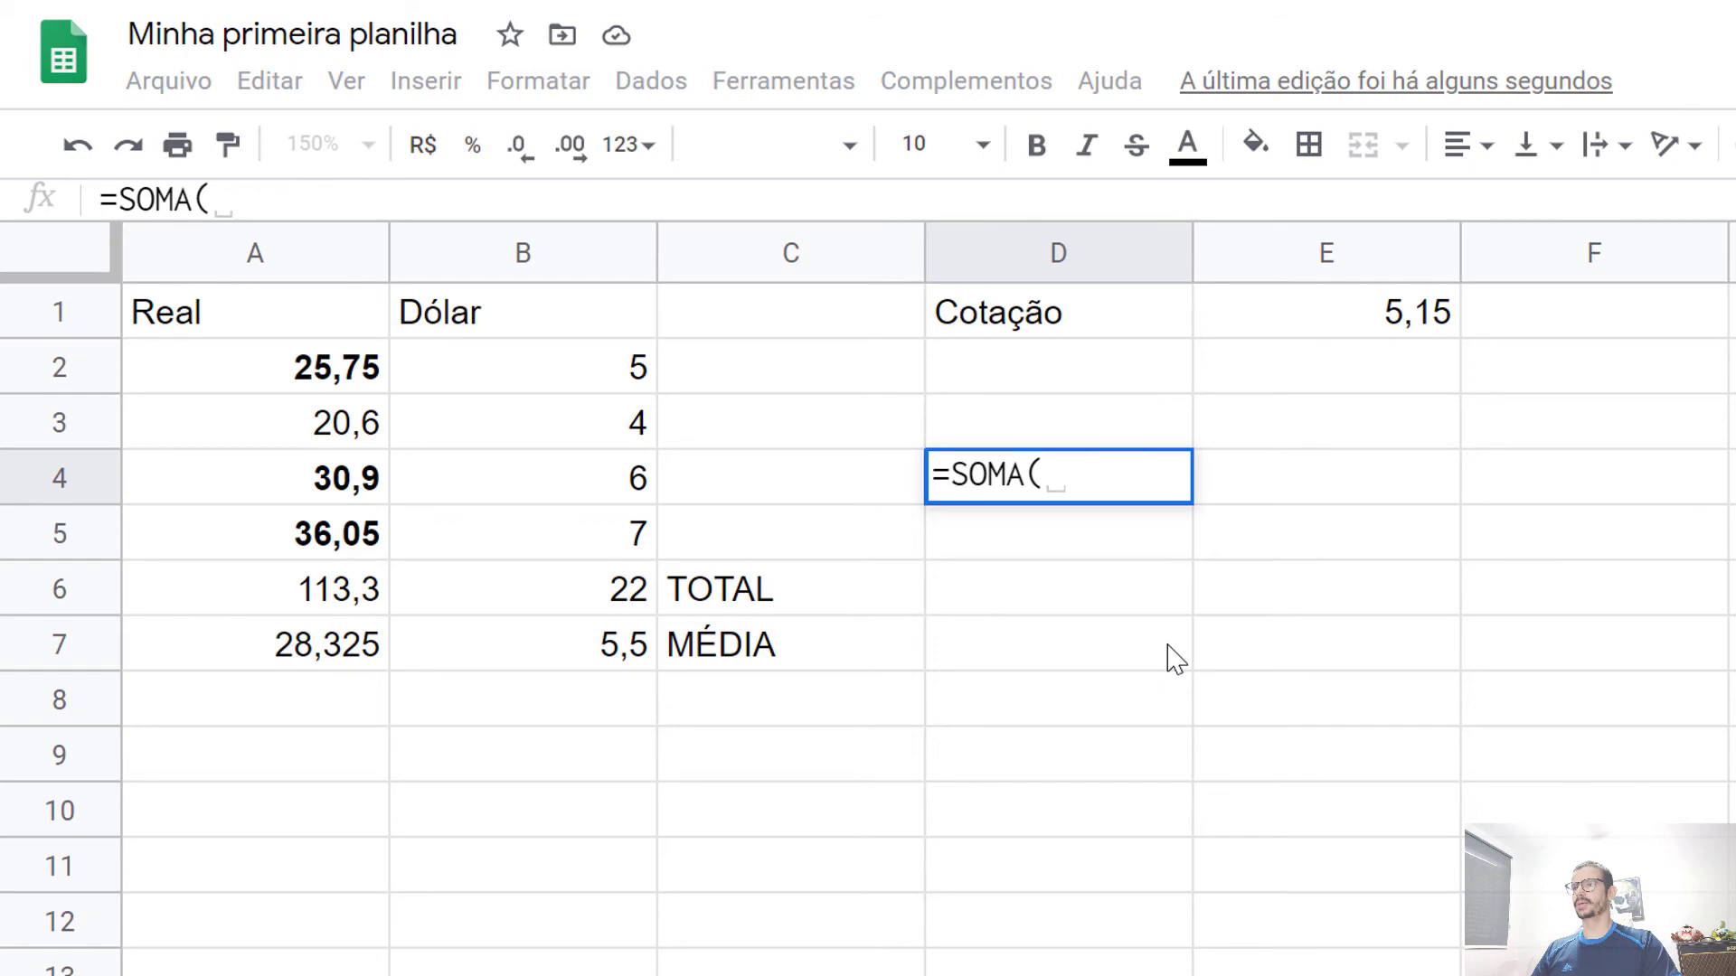
text(A2)
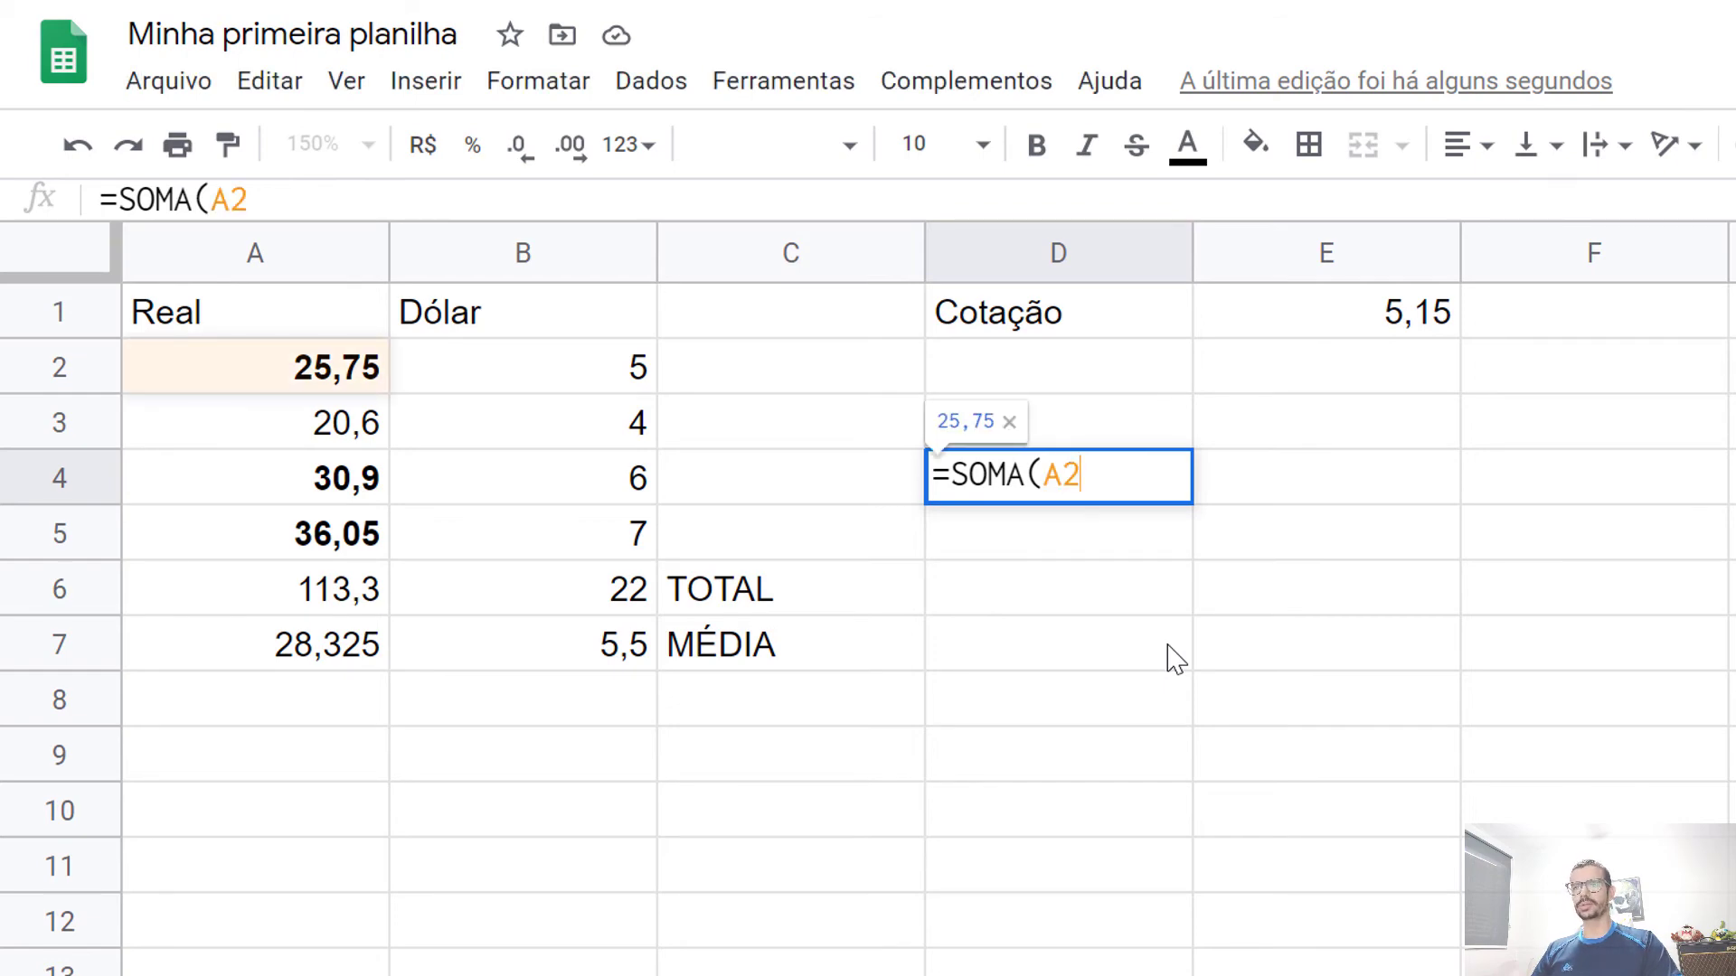
text(;)
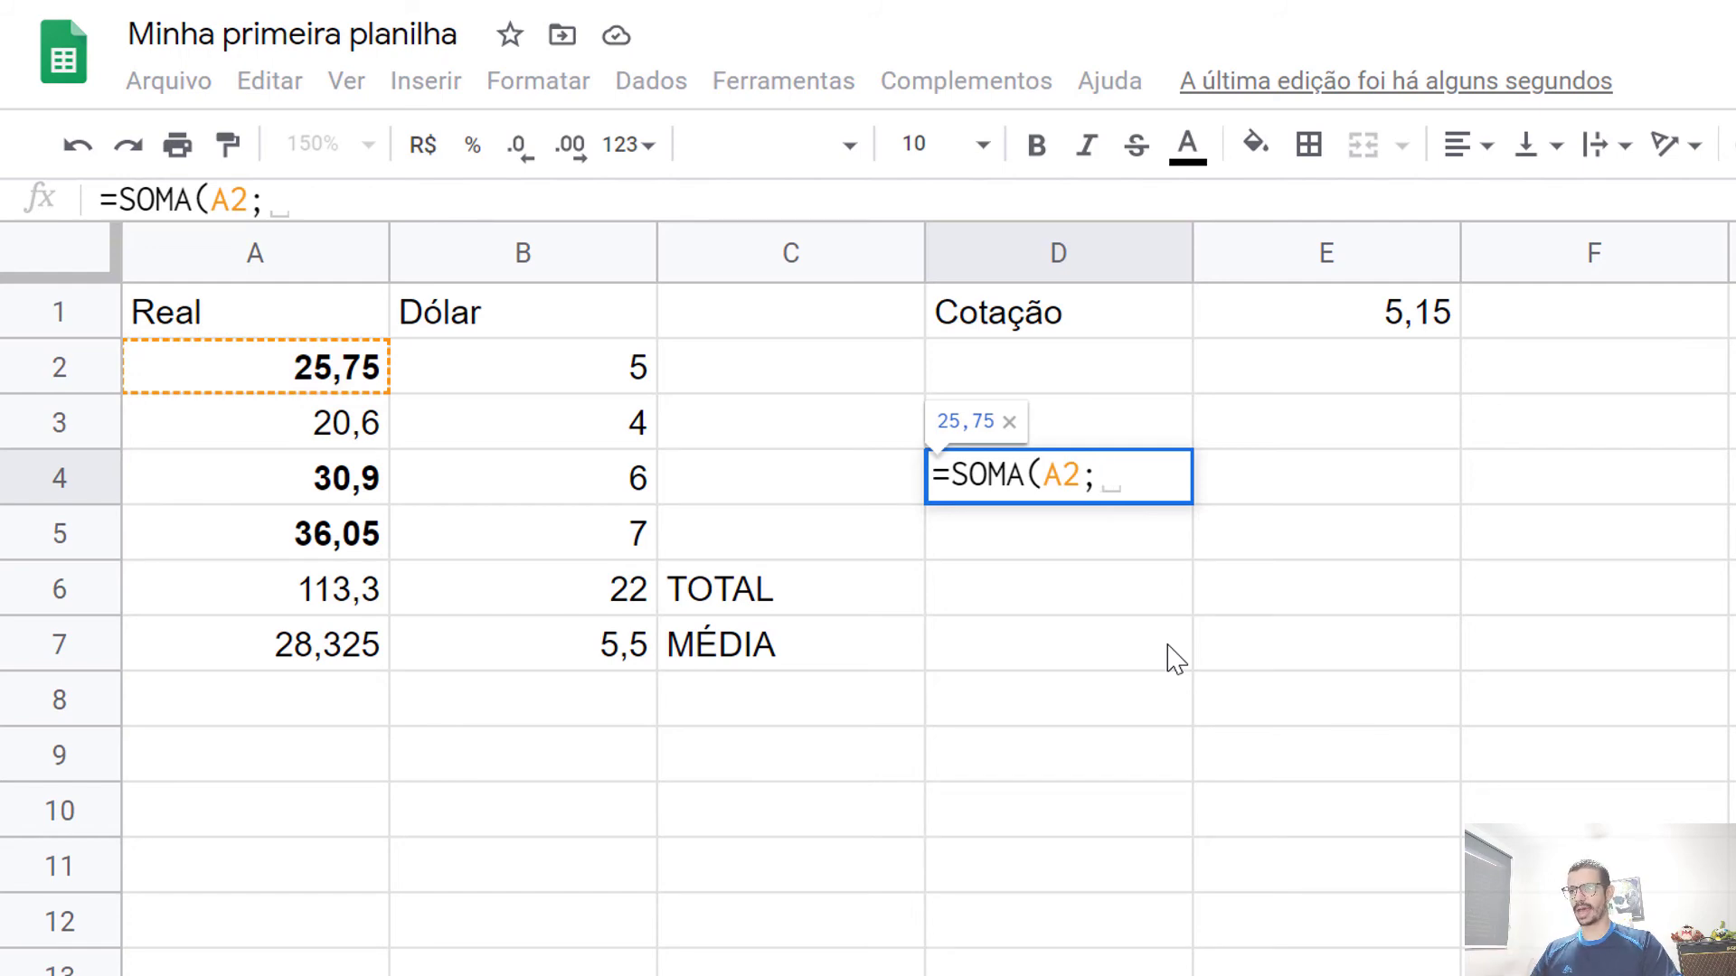
text(A4)
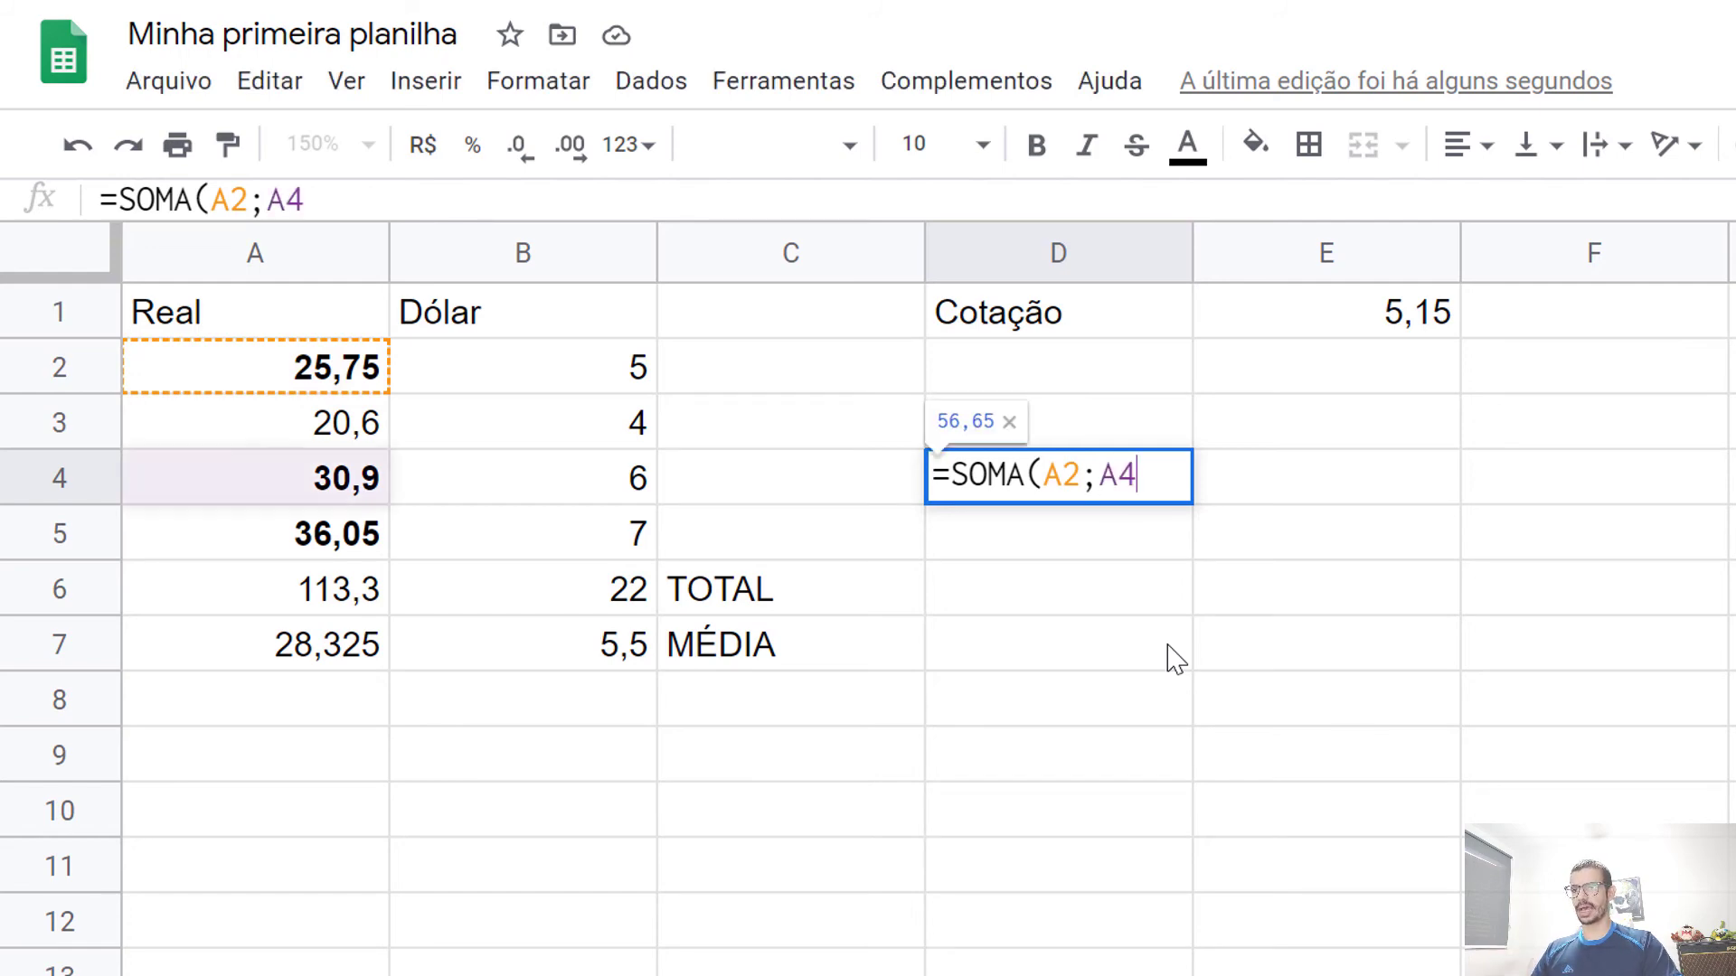
text(;A)
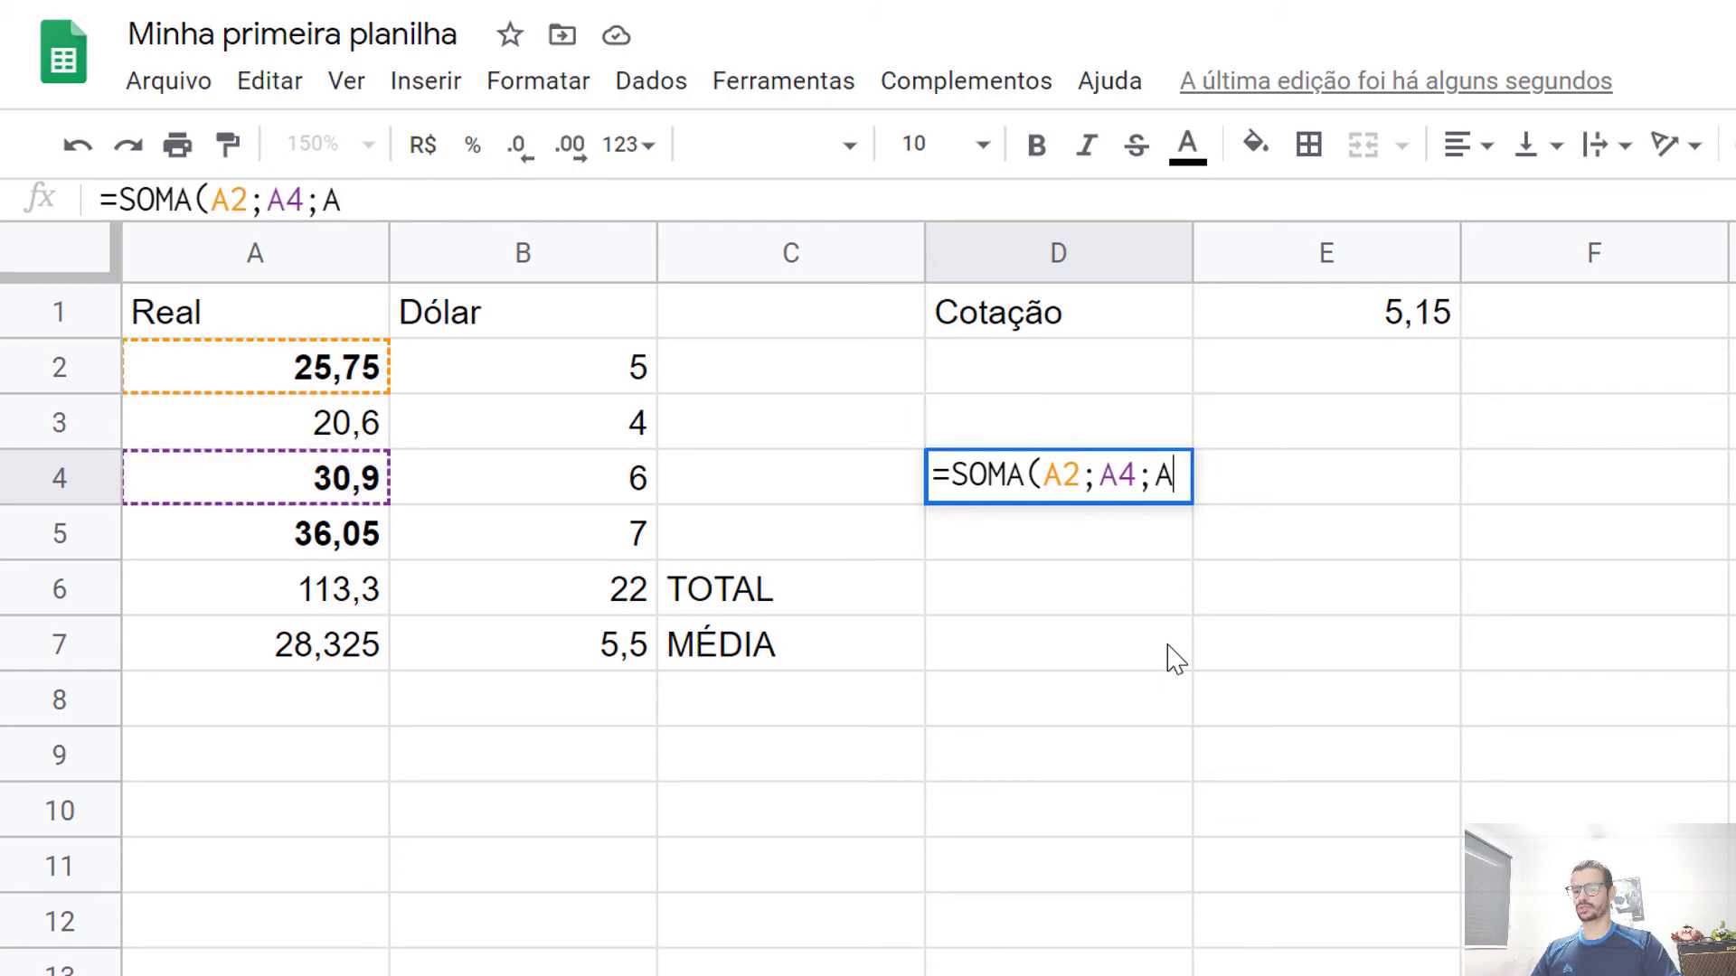
text(5))
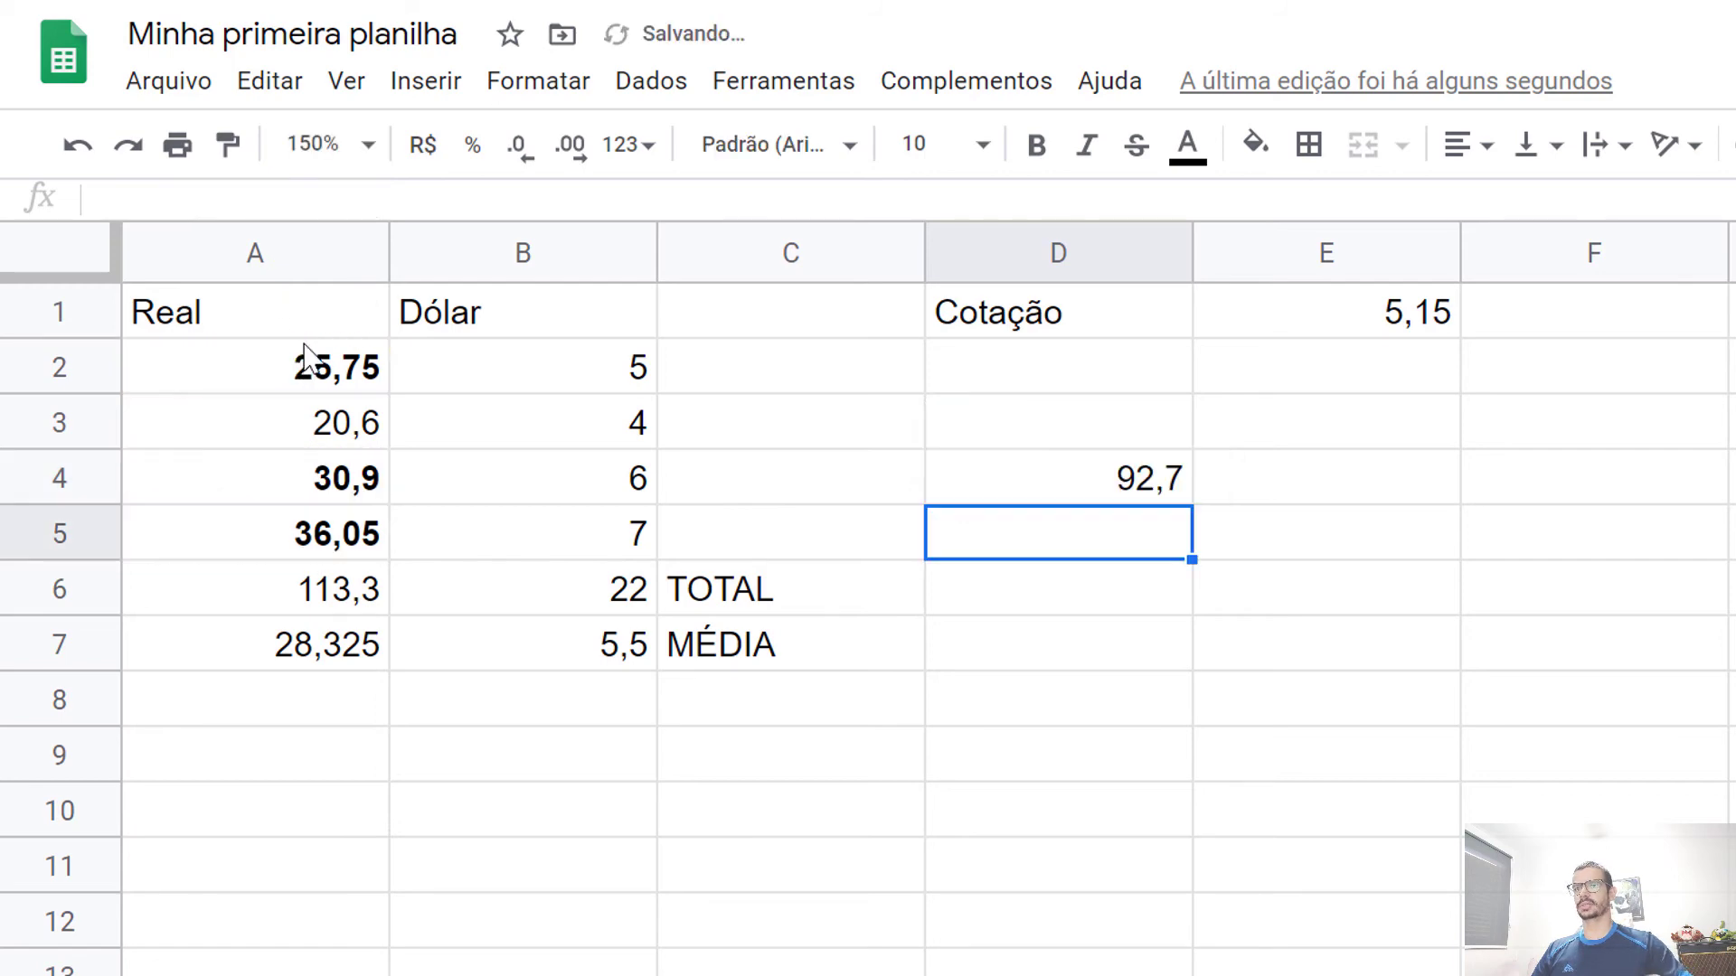
key(Return)
Check the D4 sum against cells A2, A4 and A5, and clear the formula from D4
click(1094, 479)
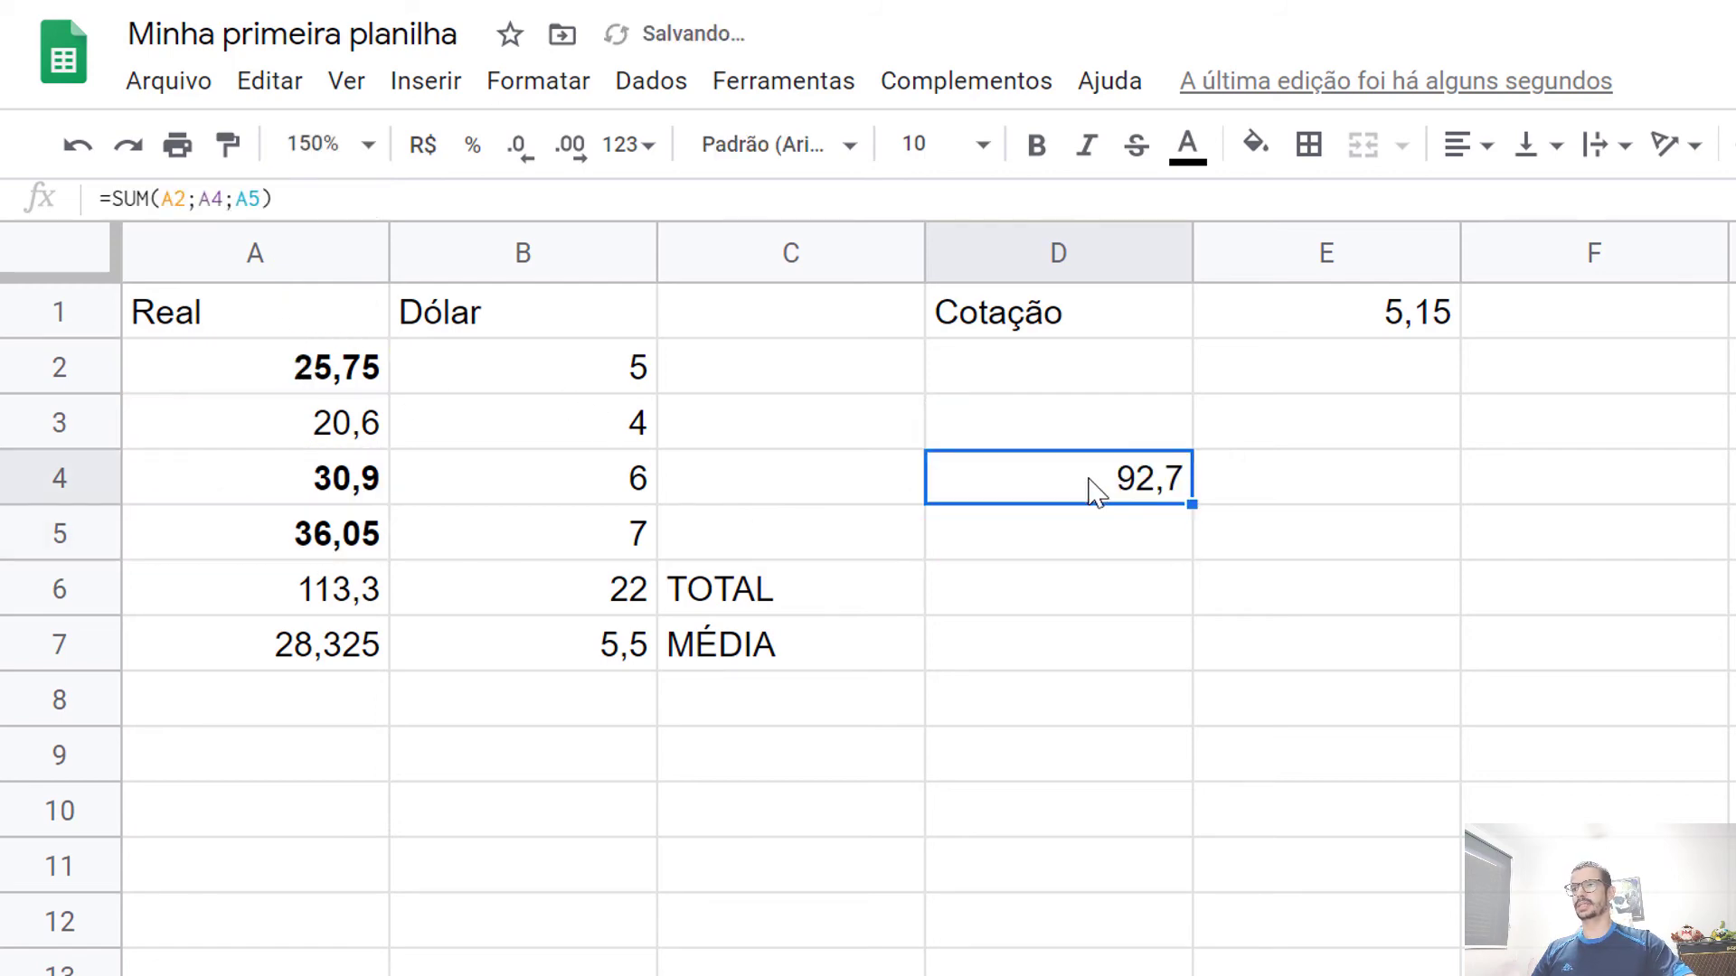
click(273, 381)
ctrl+click(312, 497)
ctrl+click(330, 540)
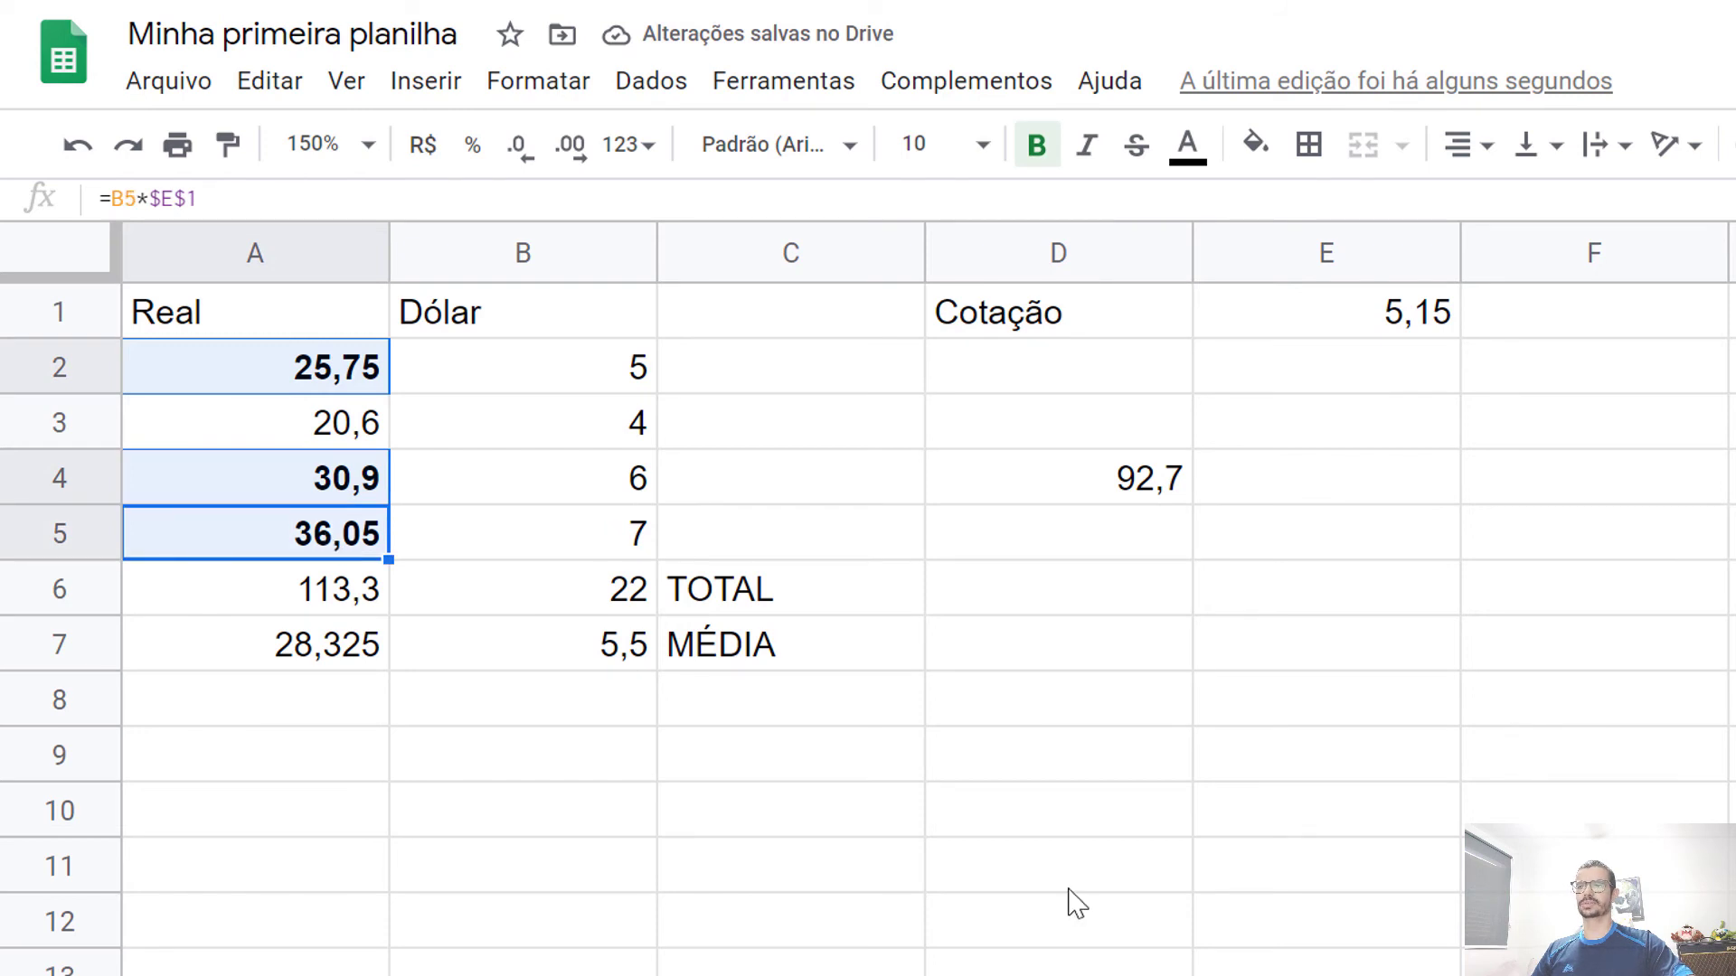
click(1017, 556)
click(1011, 484)
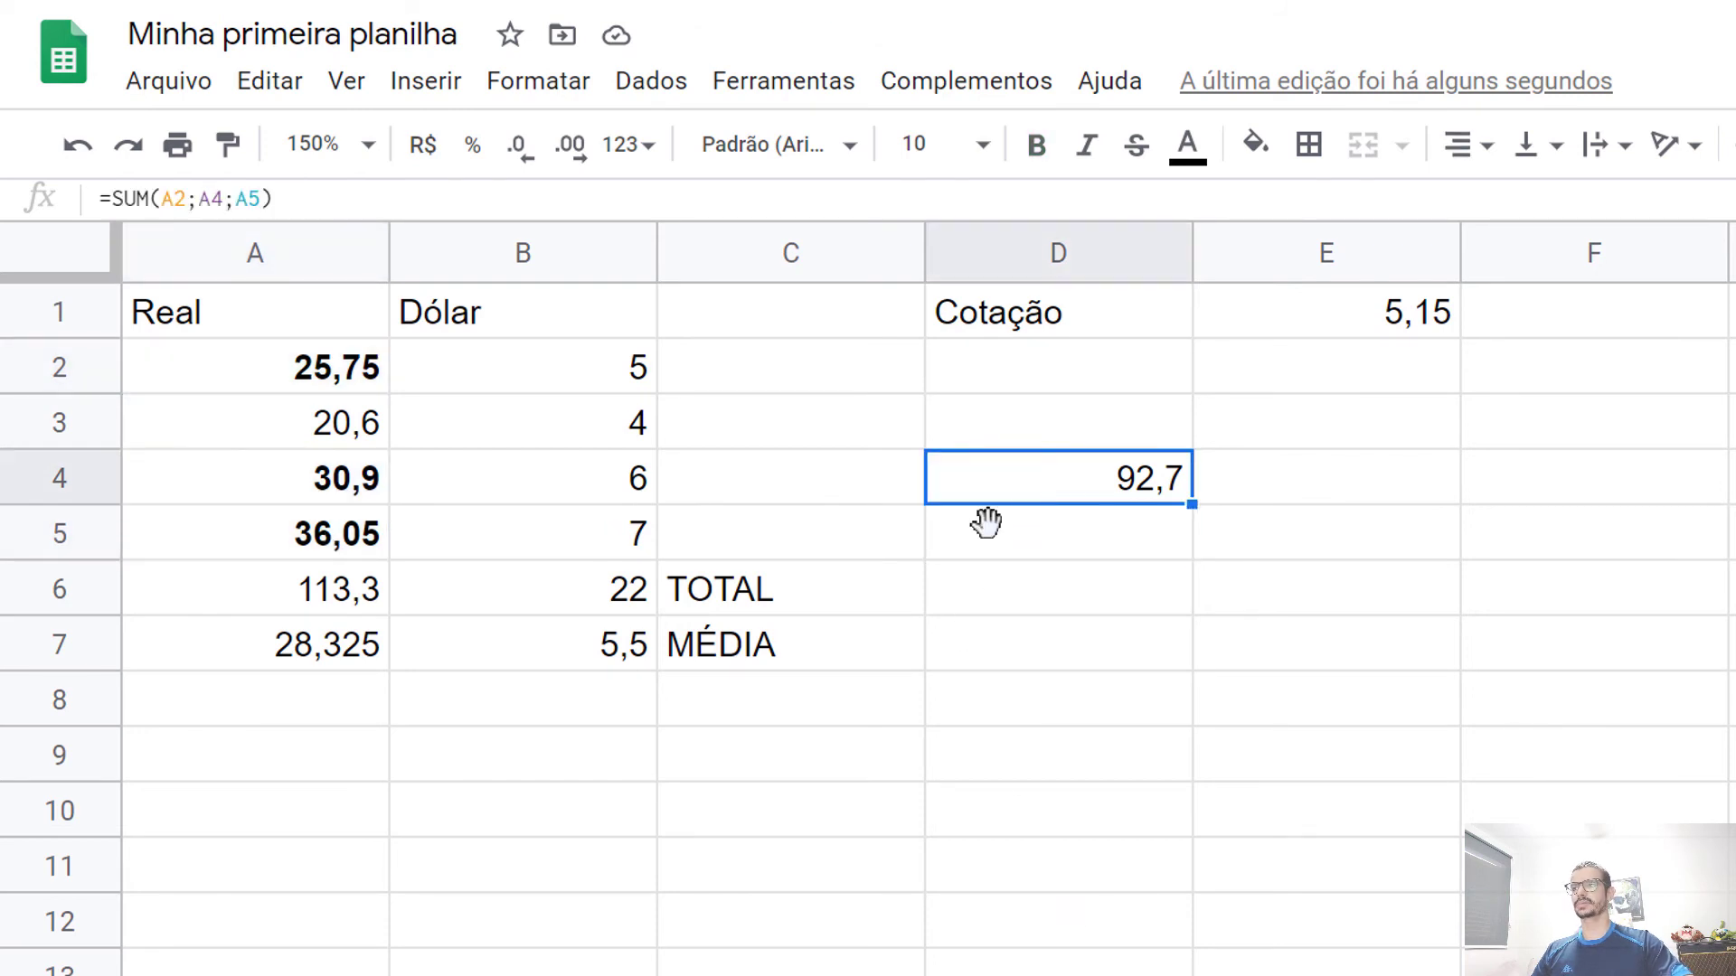
key(Delete)
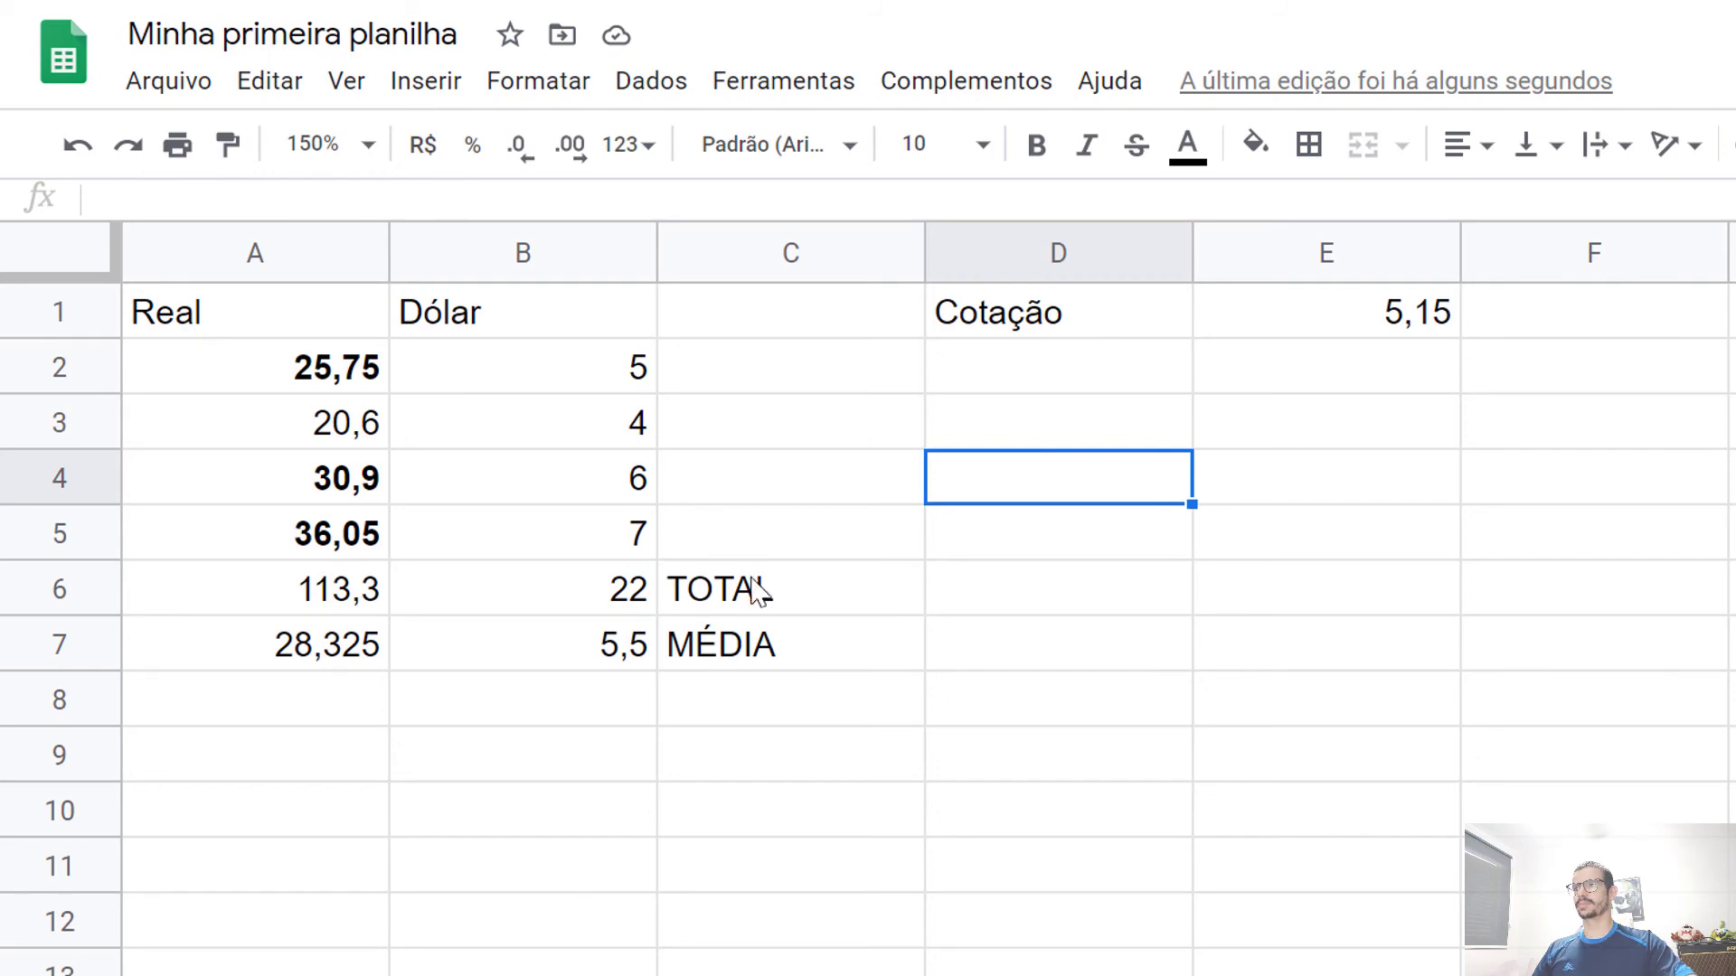
Browse the list of insertable functions, examining the Todas and Lógica categories
click(419, 93)
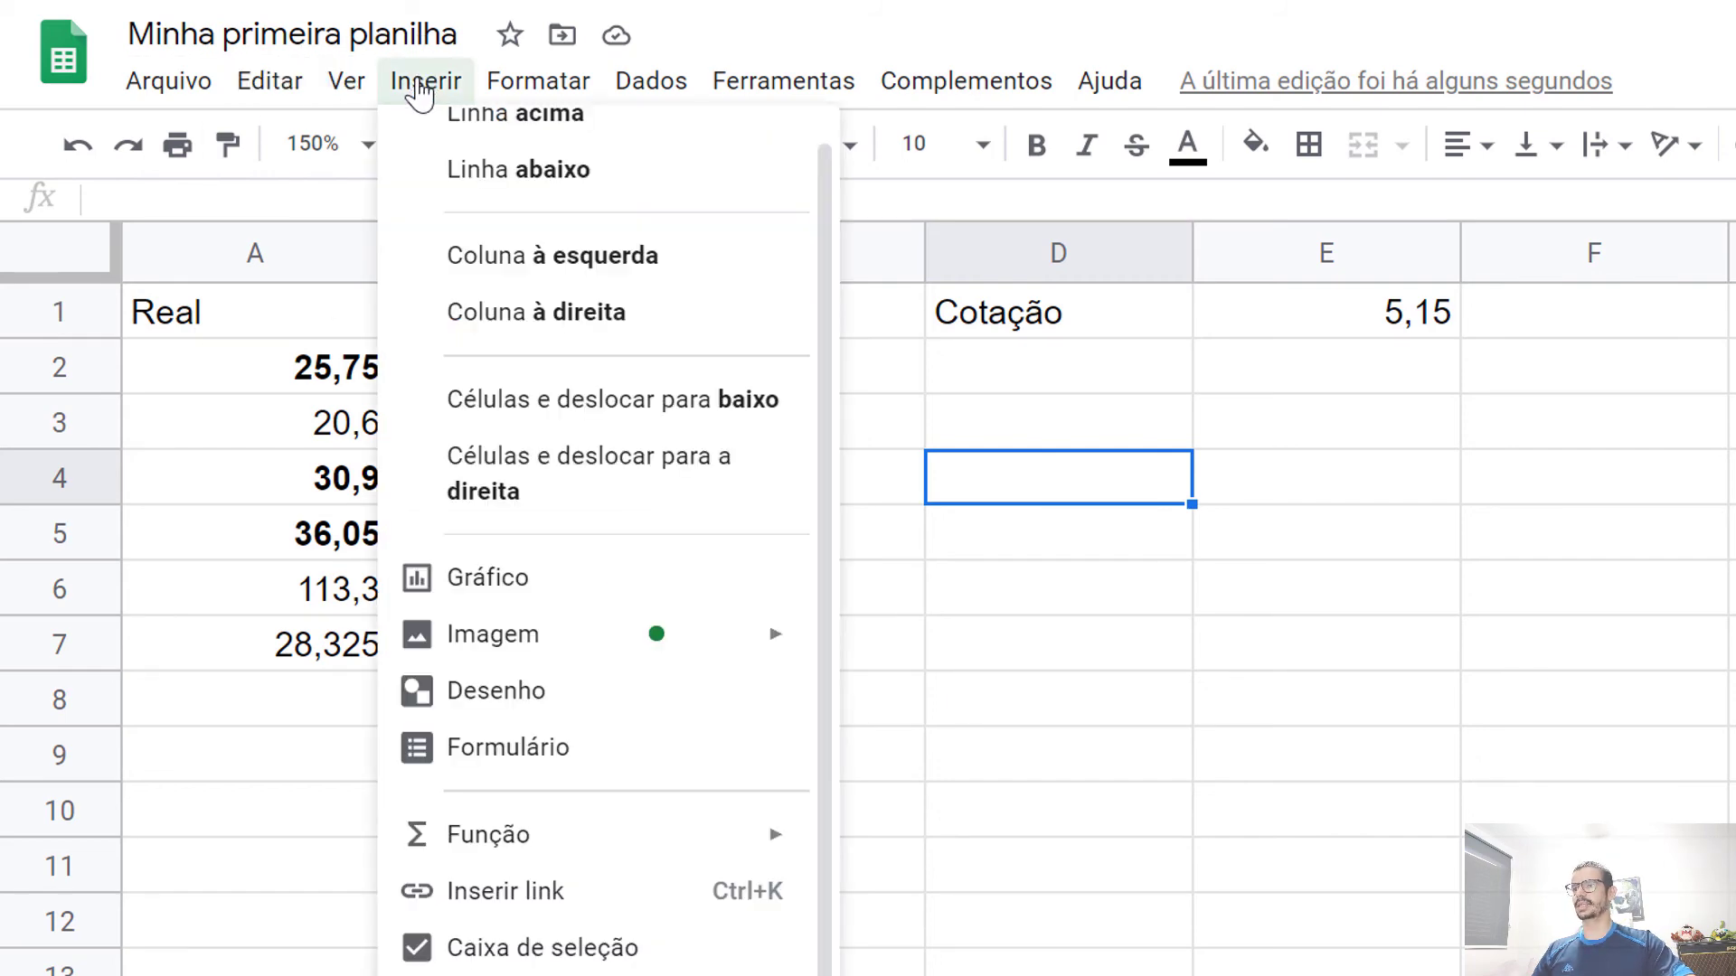
mouse_move(605, 824)
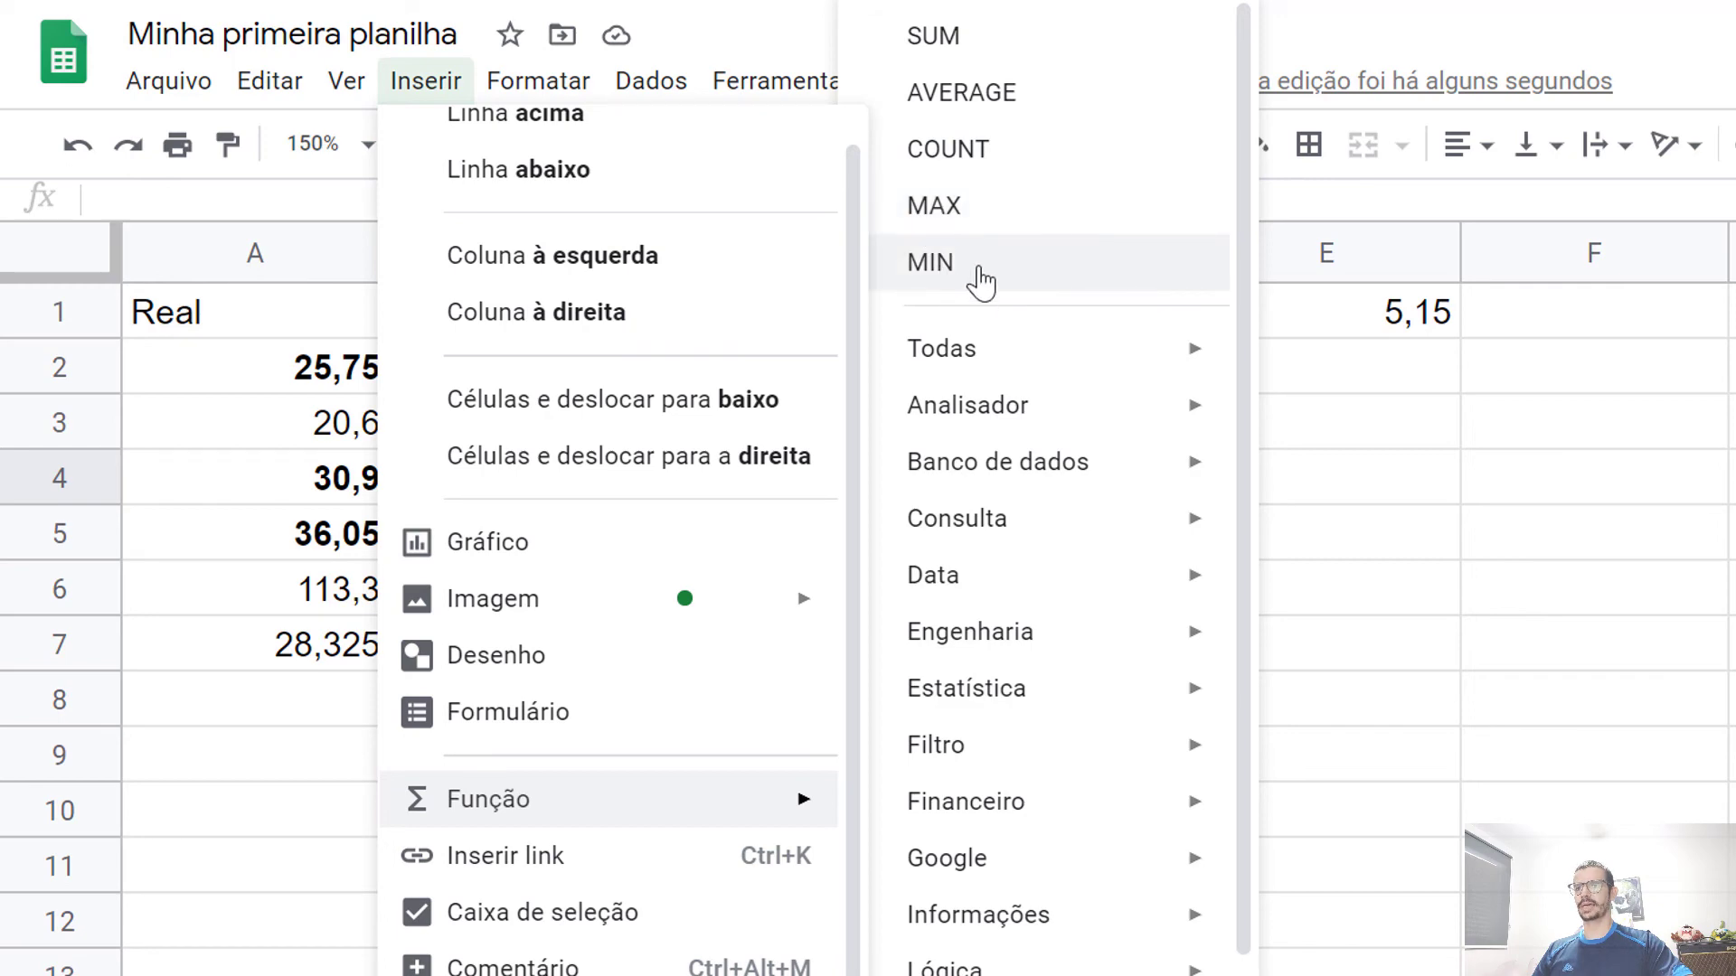
mouse_move(1043, 351)
scroll(1515, 318, down, 3)
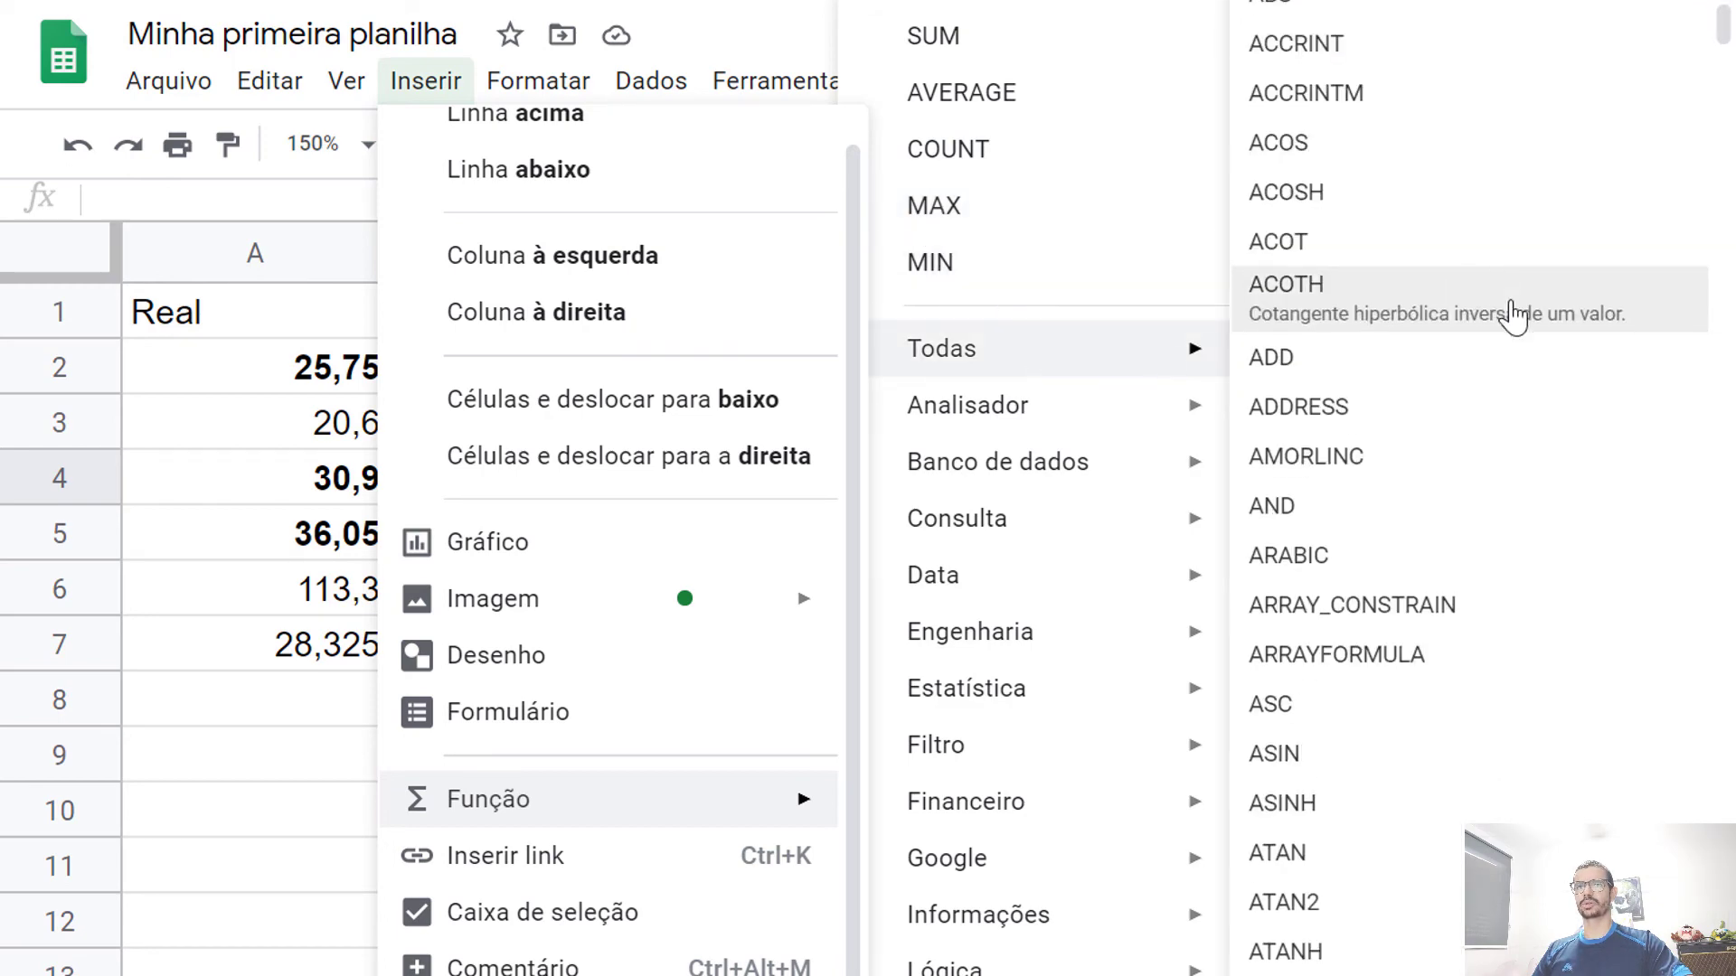
mouse_move(1722, 41)
mouse_down()
mouse_move(1717, 904)
mouse_move(1693, 263)
mouse_move(1717, 27)
mouse_up()
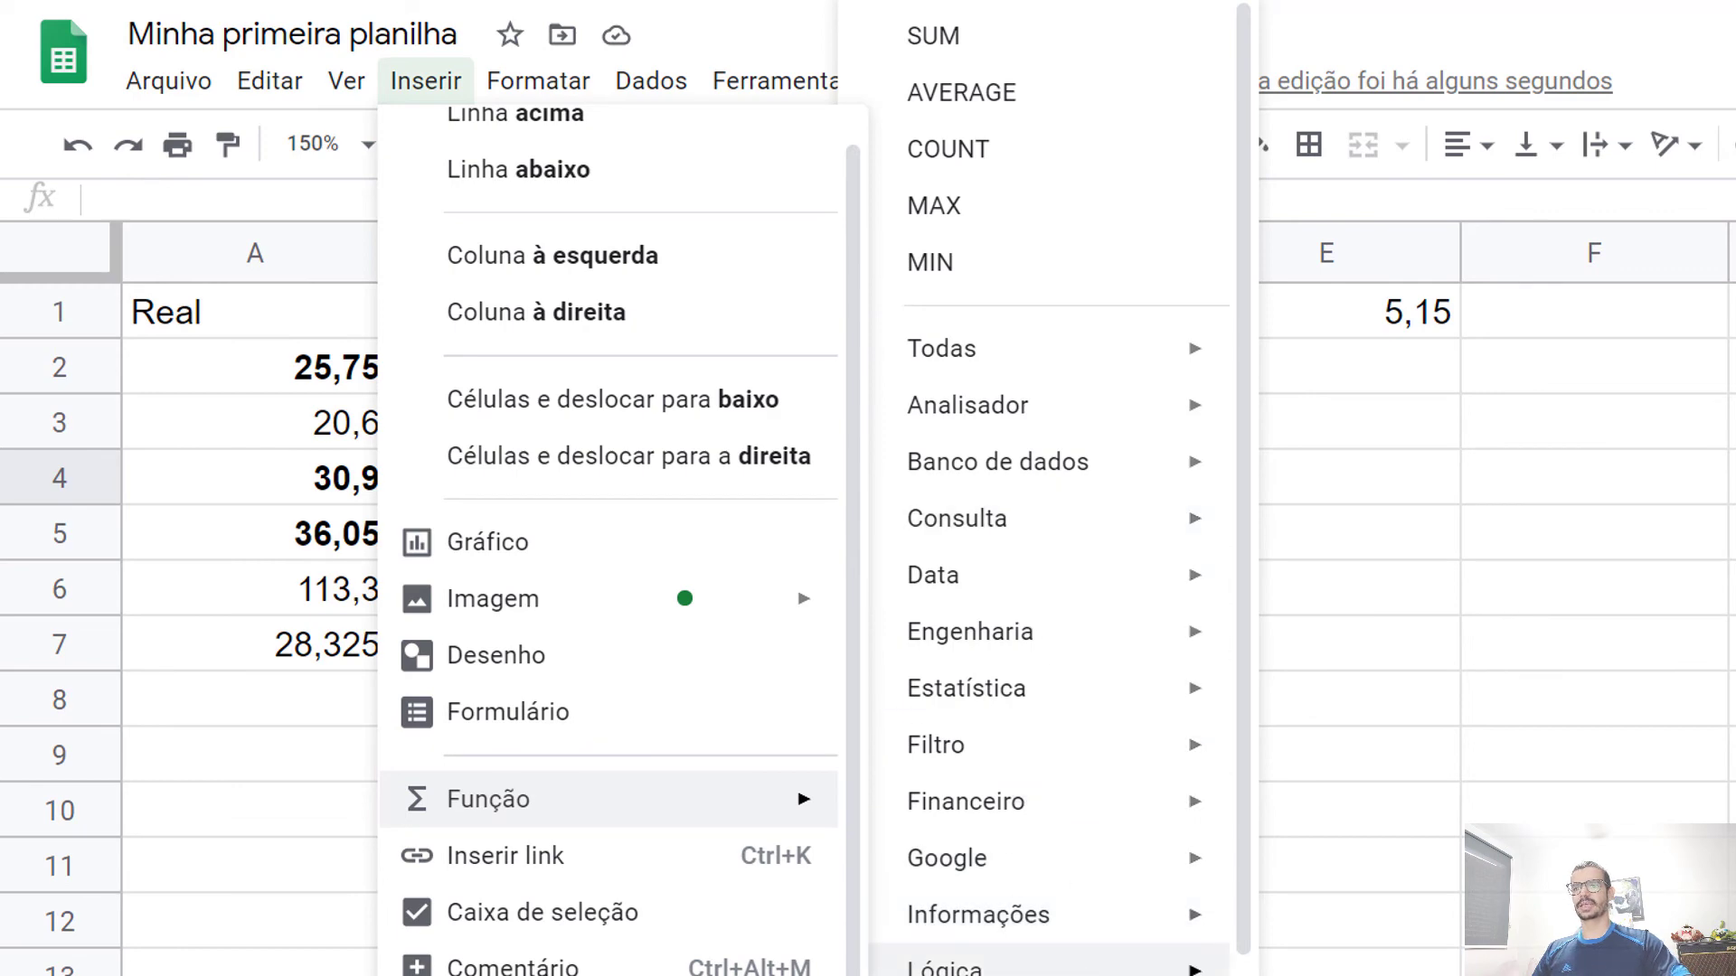
mouse_move(995, 967)
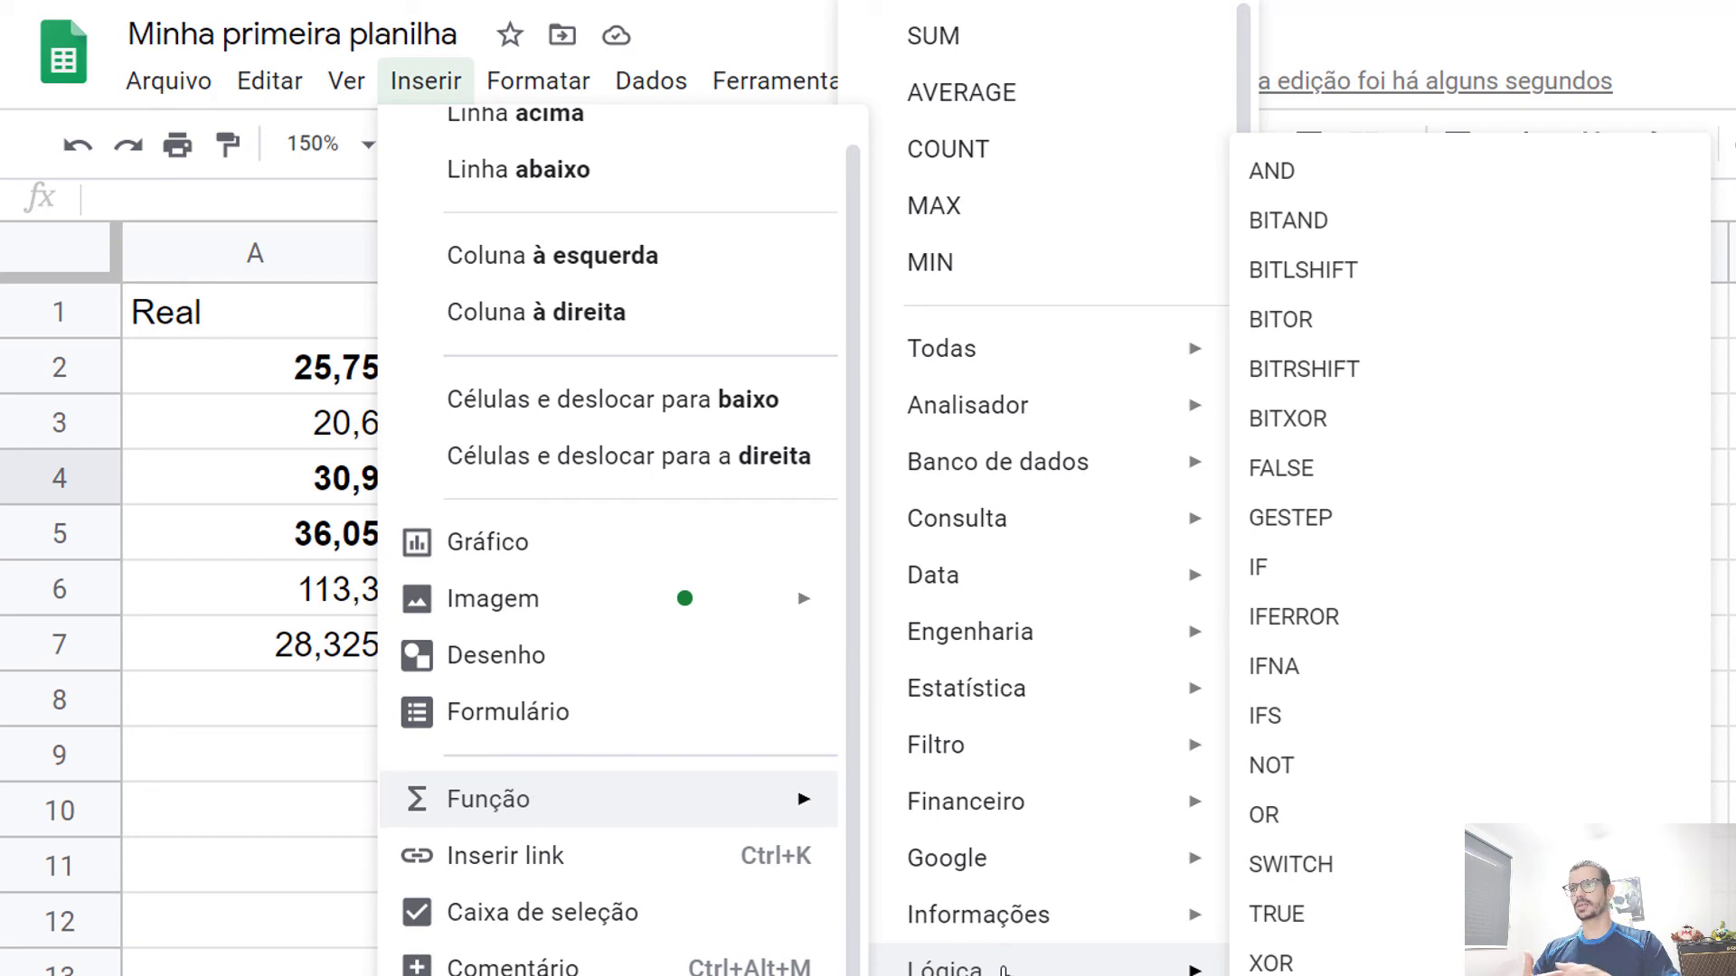
key(Escape)
click(904, 420)
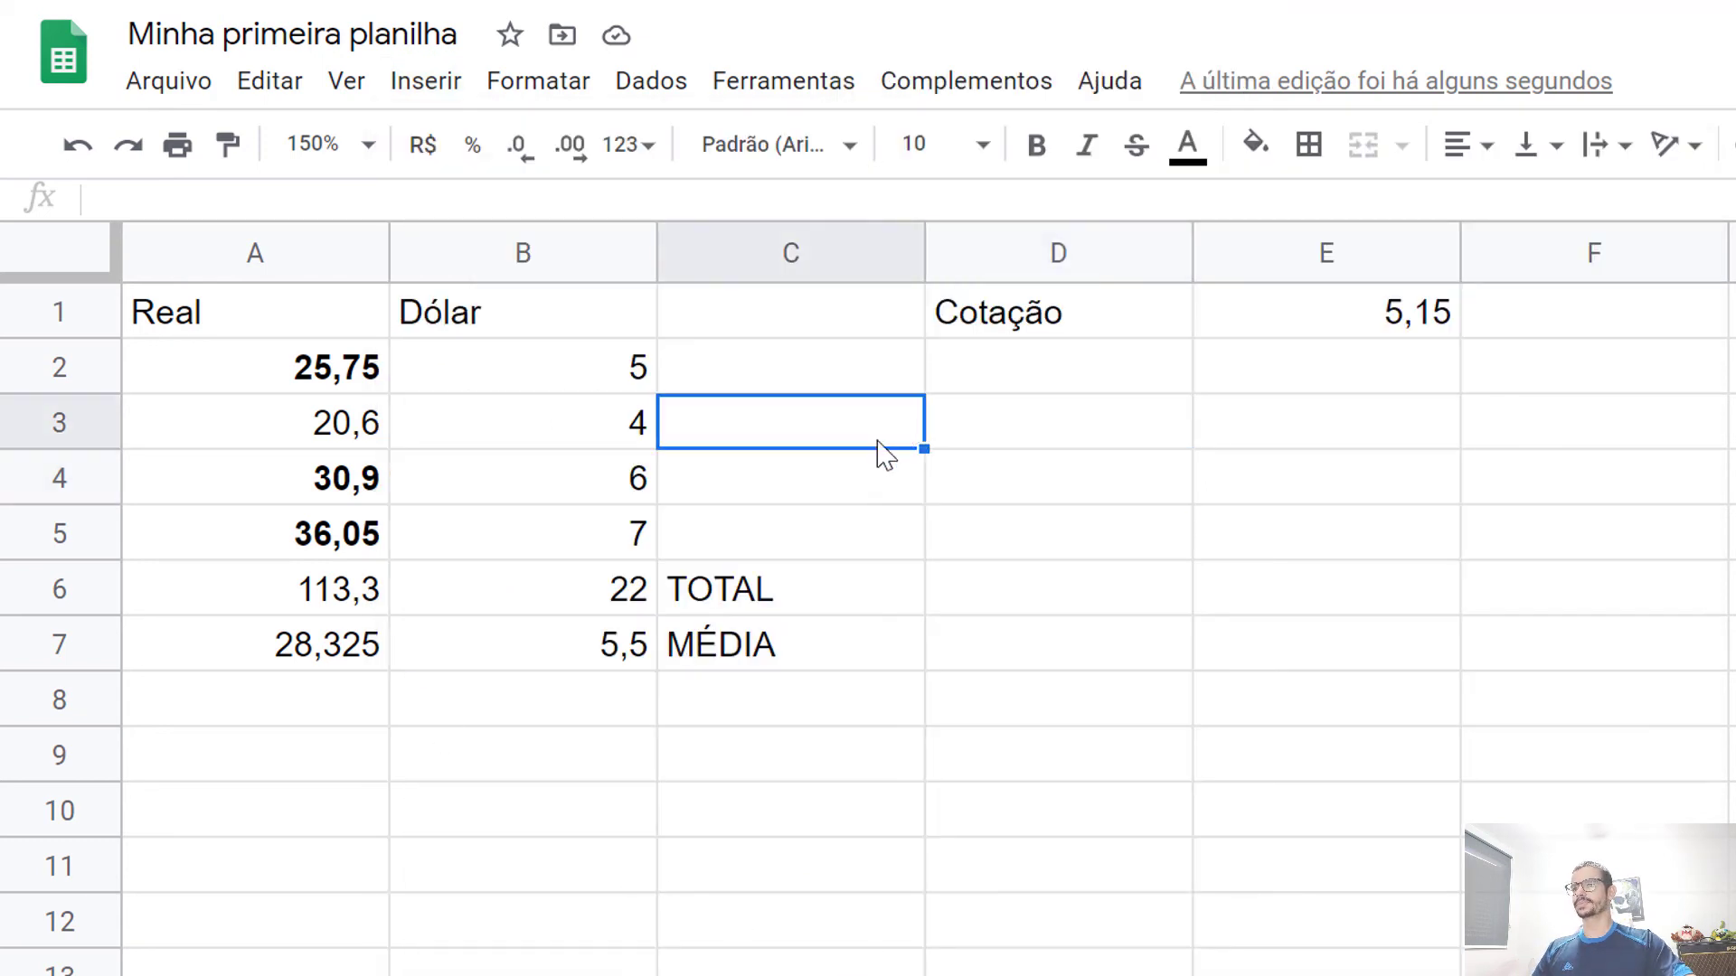
Enter the formula =SE(B2>5;"CARO";"BARATO") in cell C2 to classify the dollar amount in B2
click(814, 540)
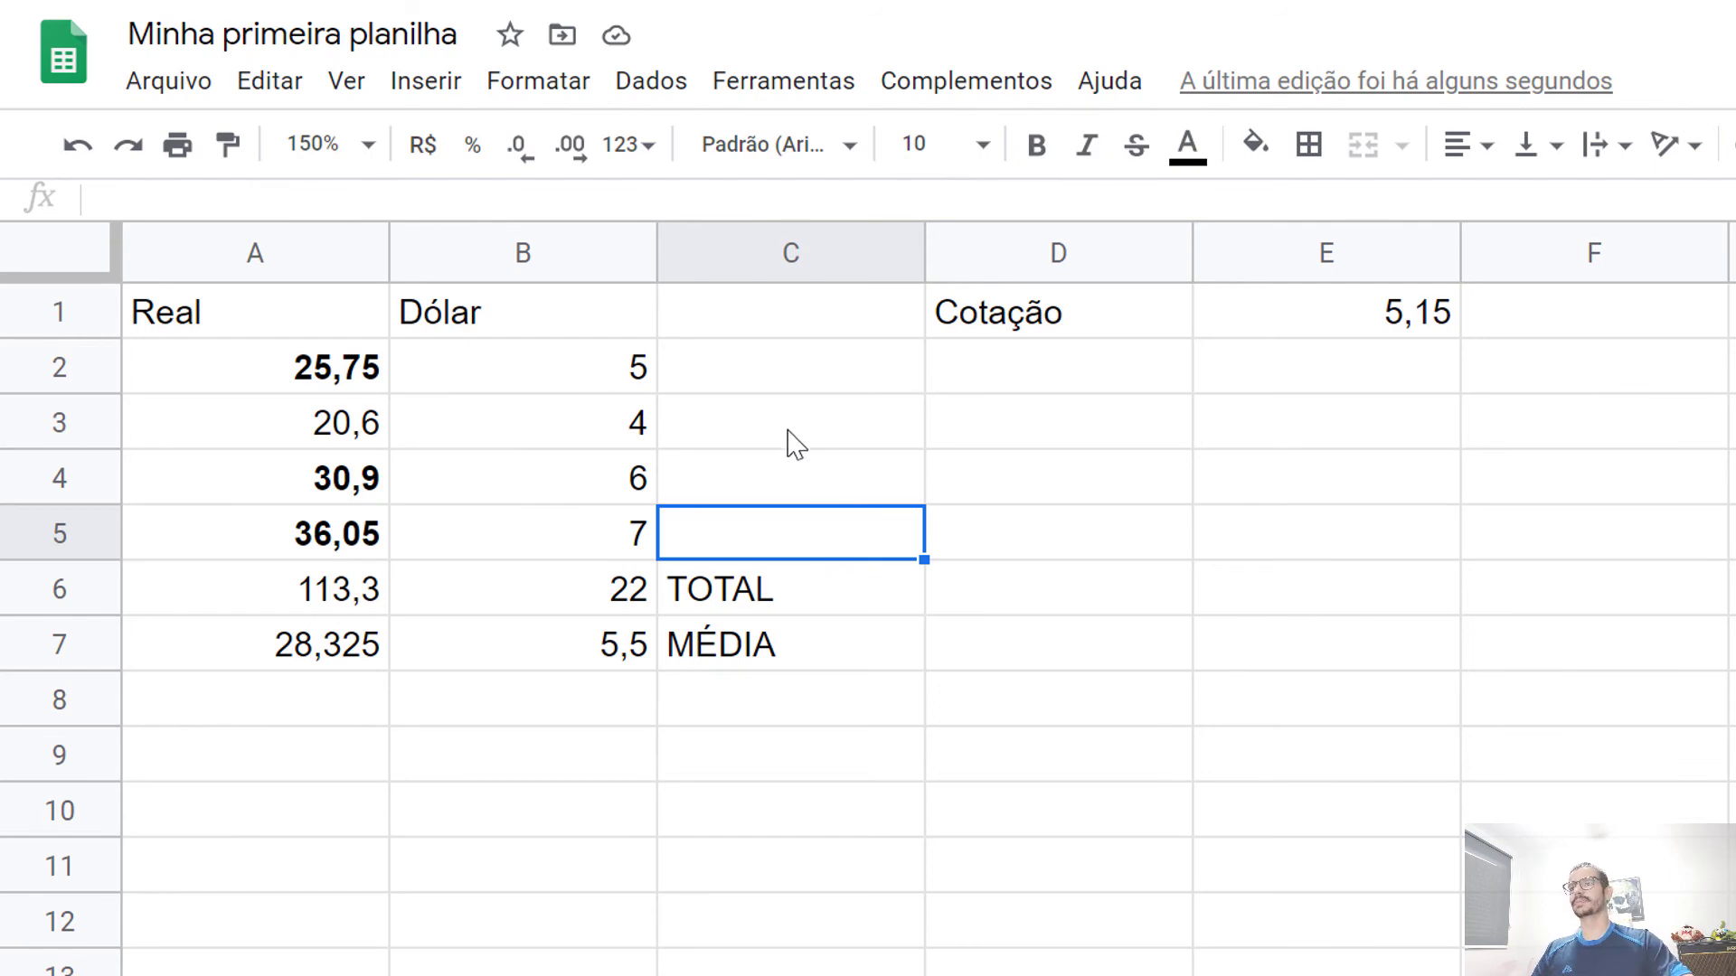
click(775, 372)
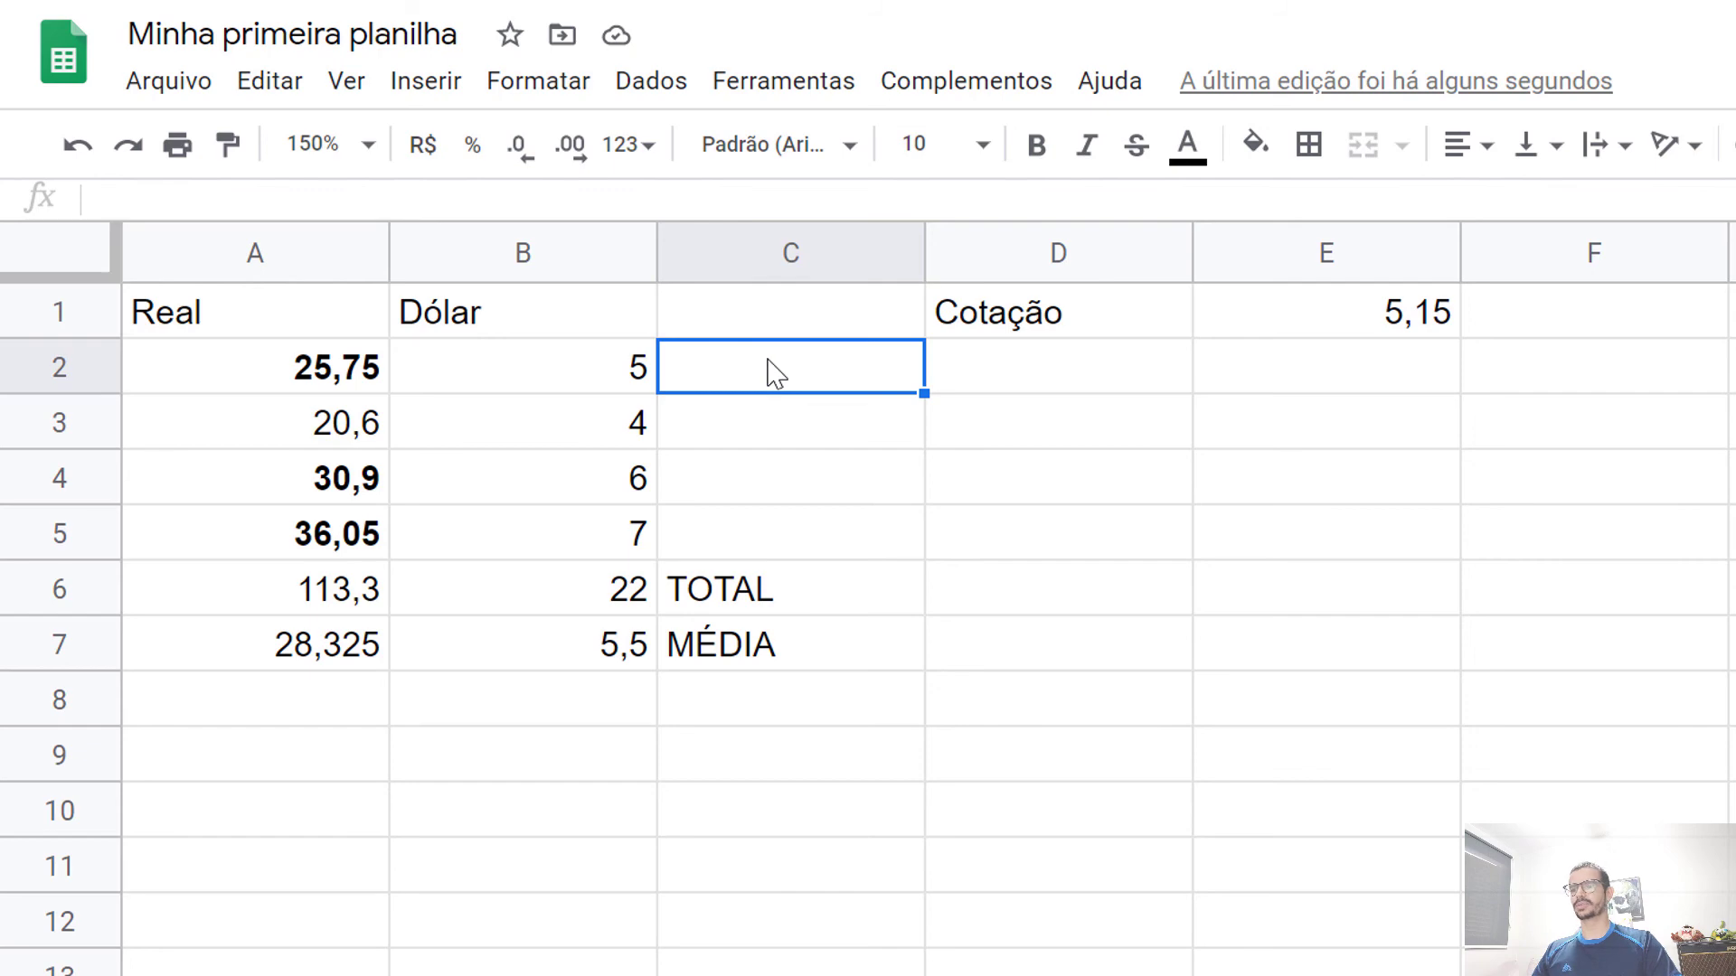
text(=)
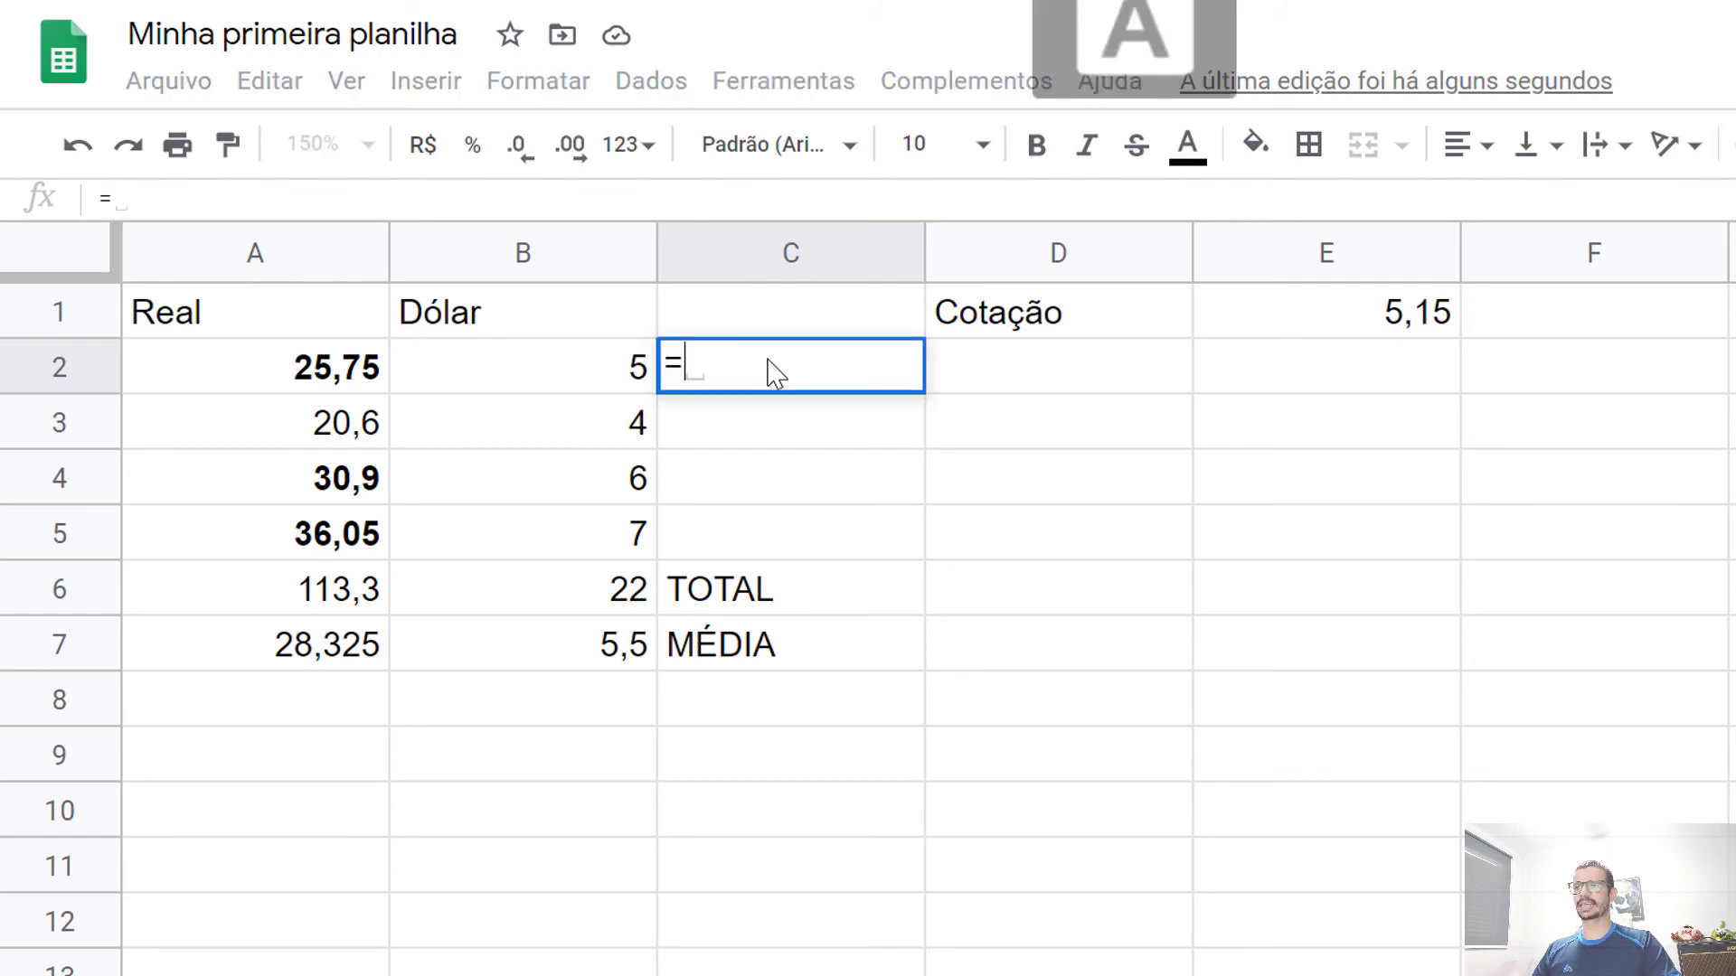
text(SE(B)
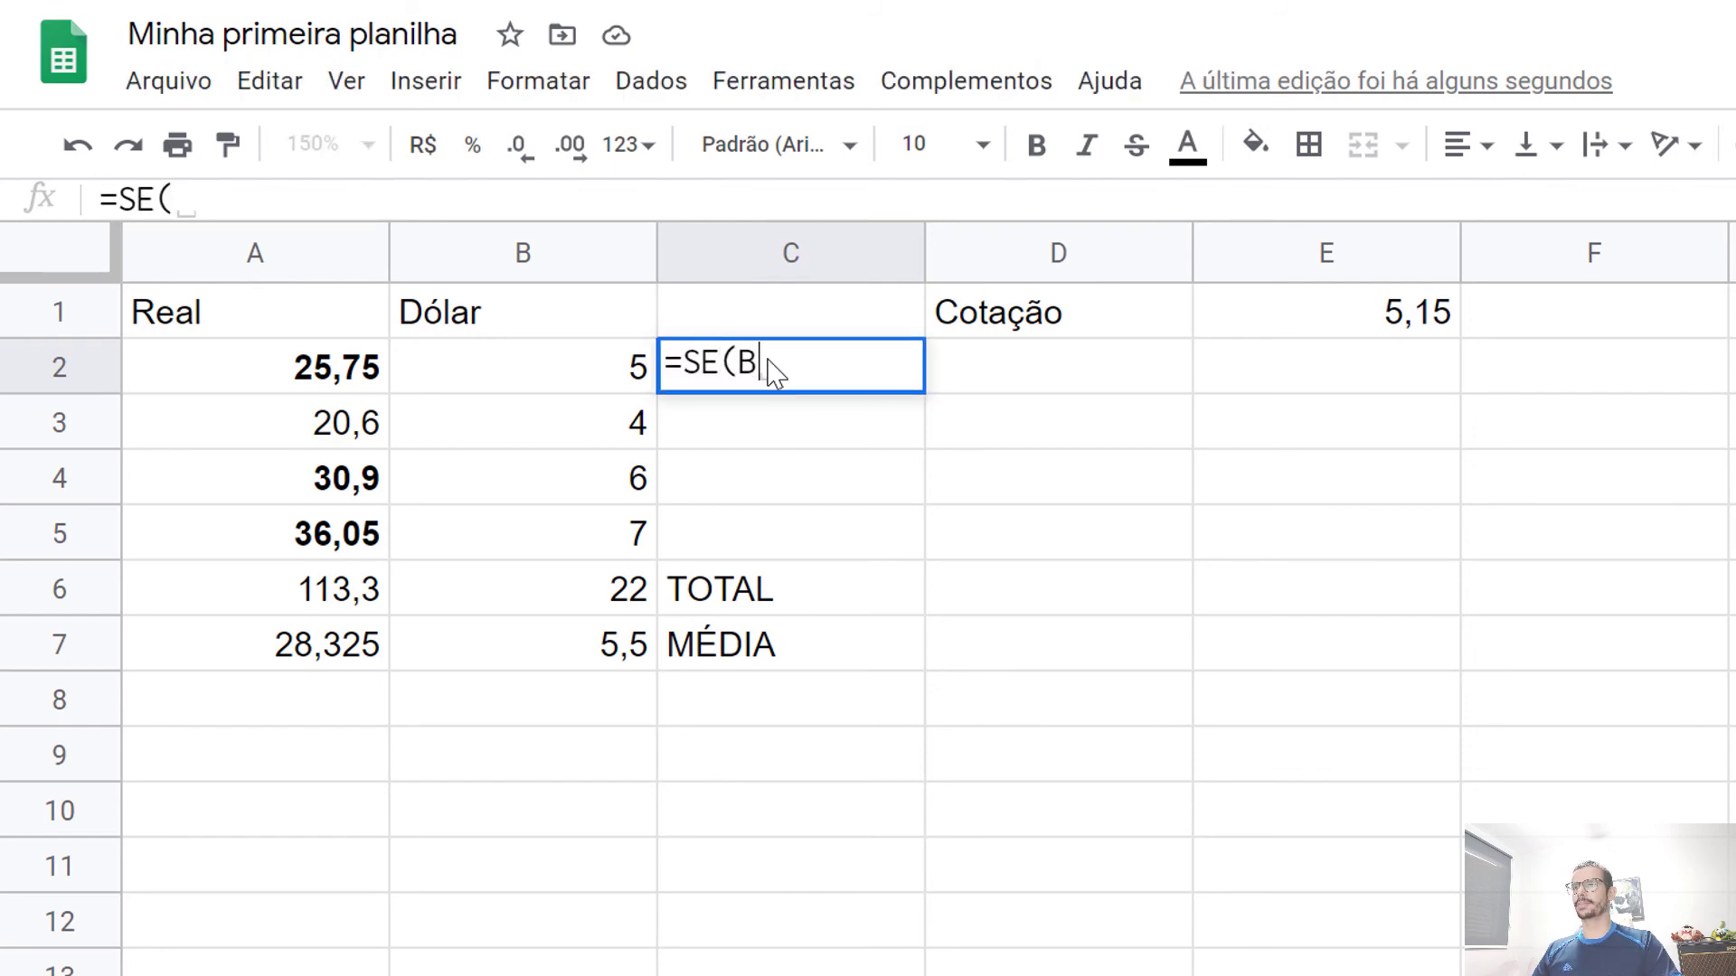
text(2>)
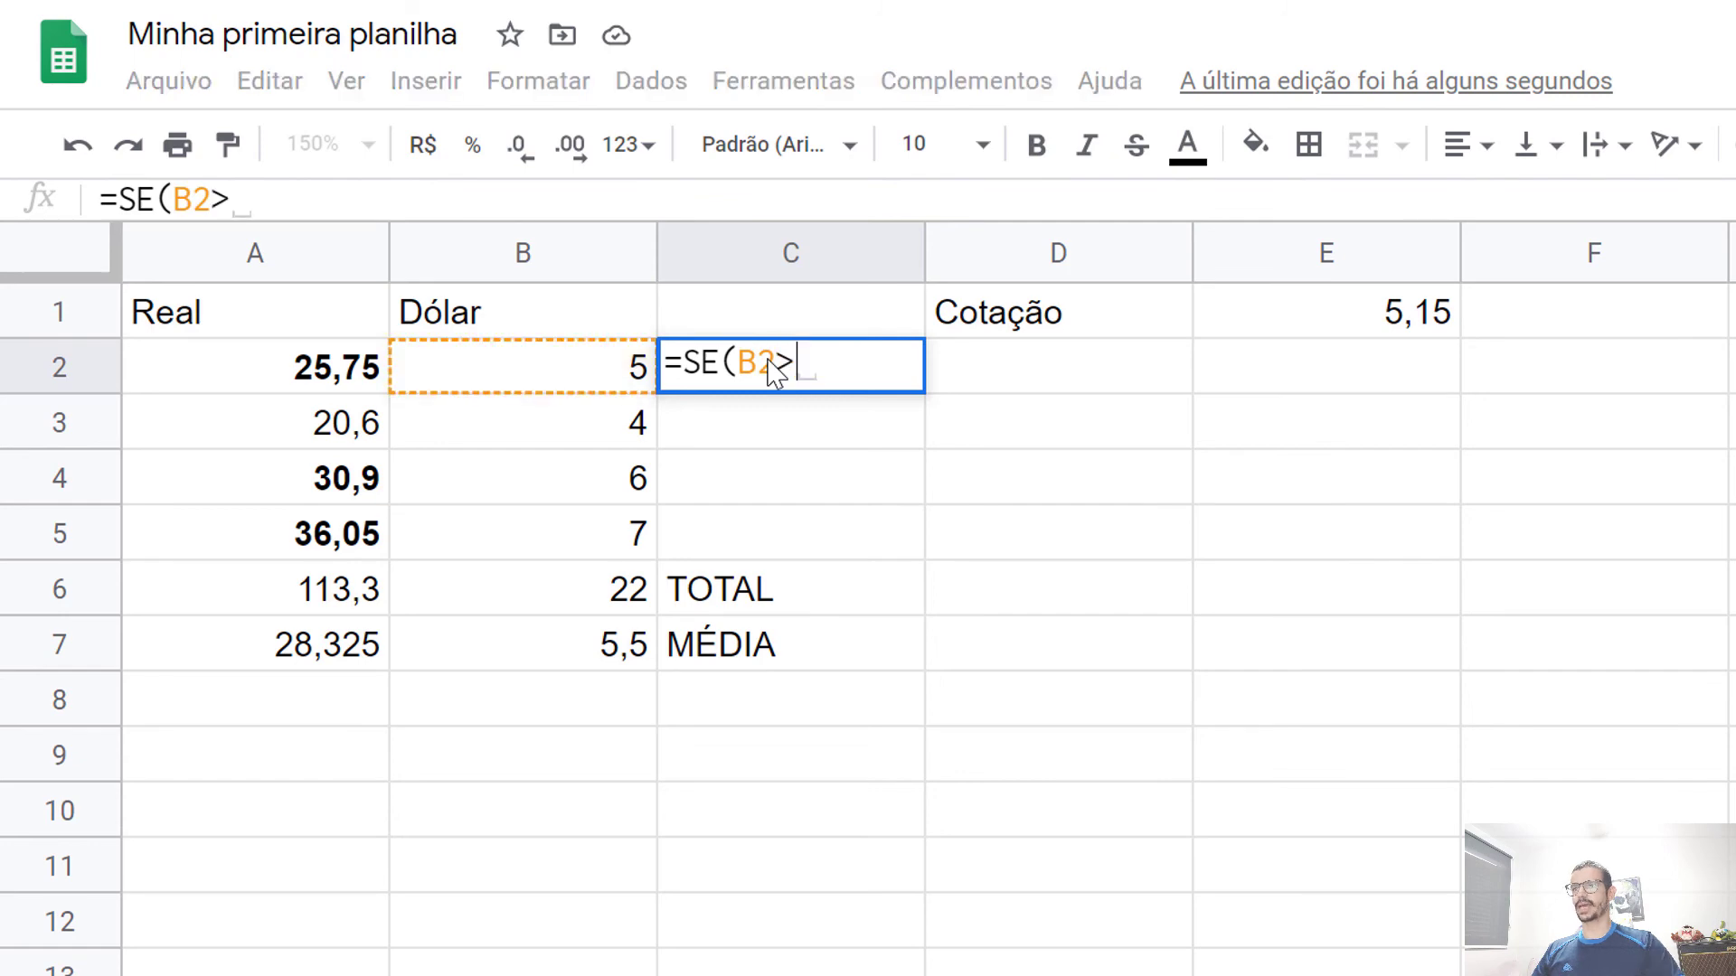
text(5)
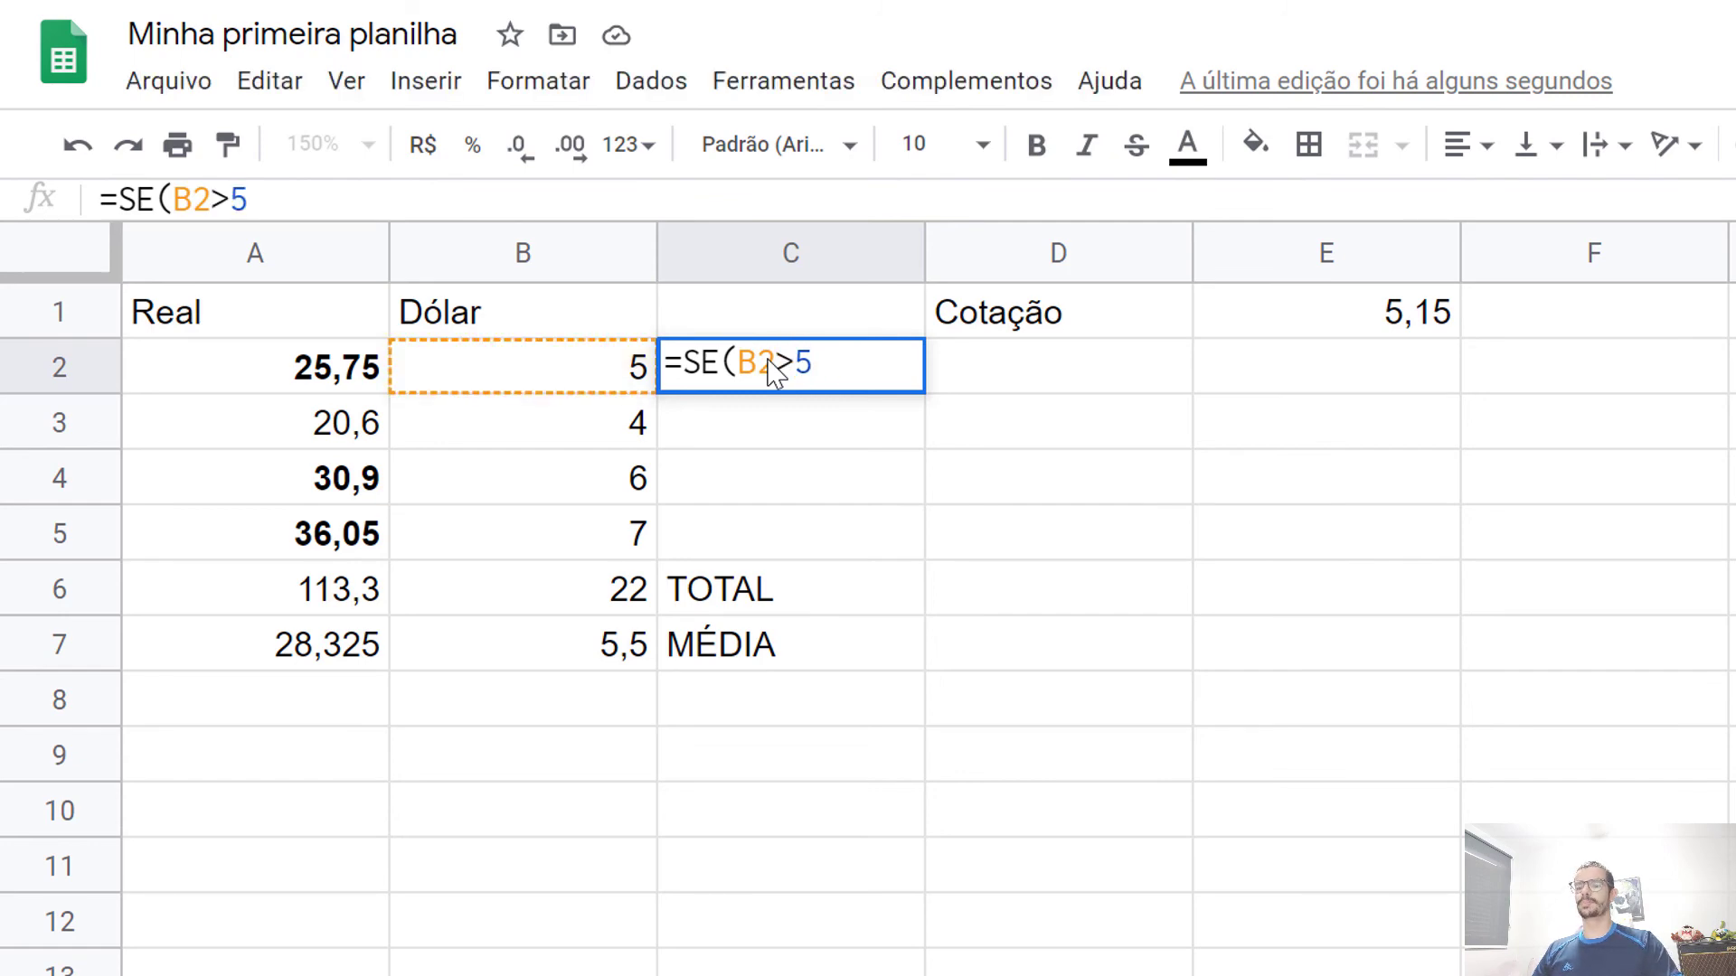
text(;)
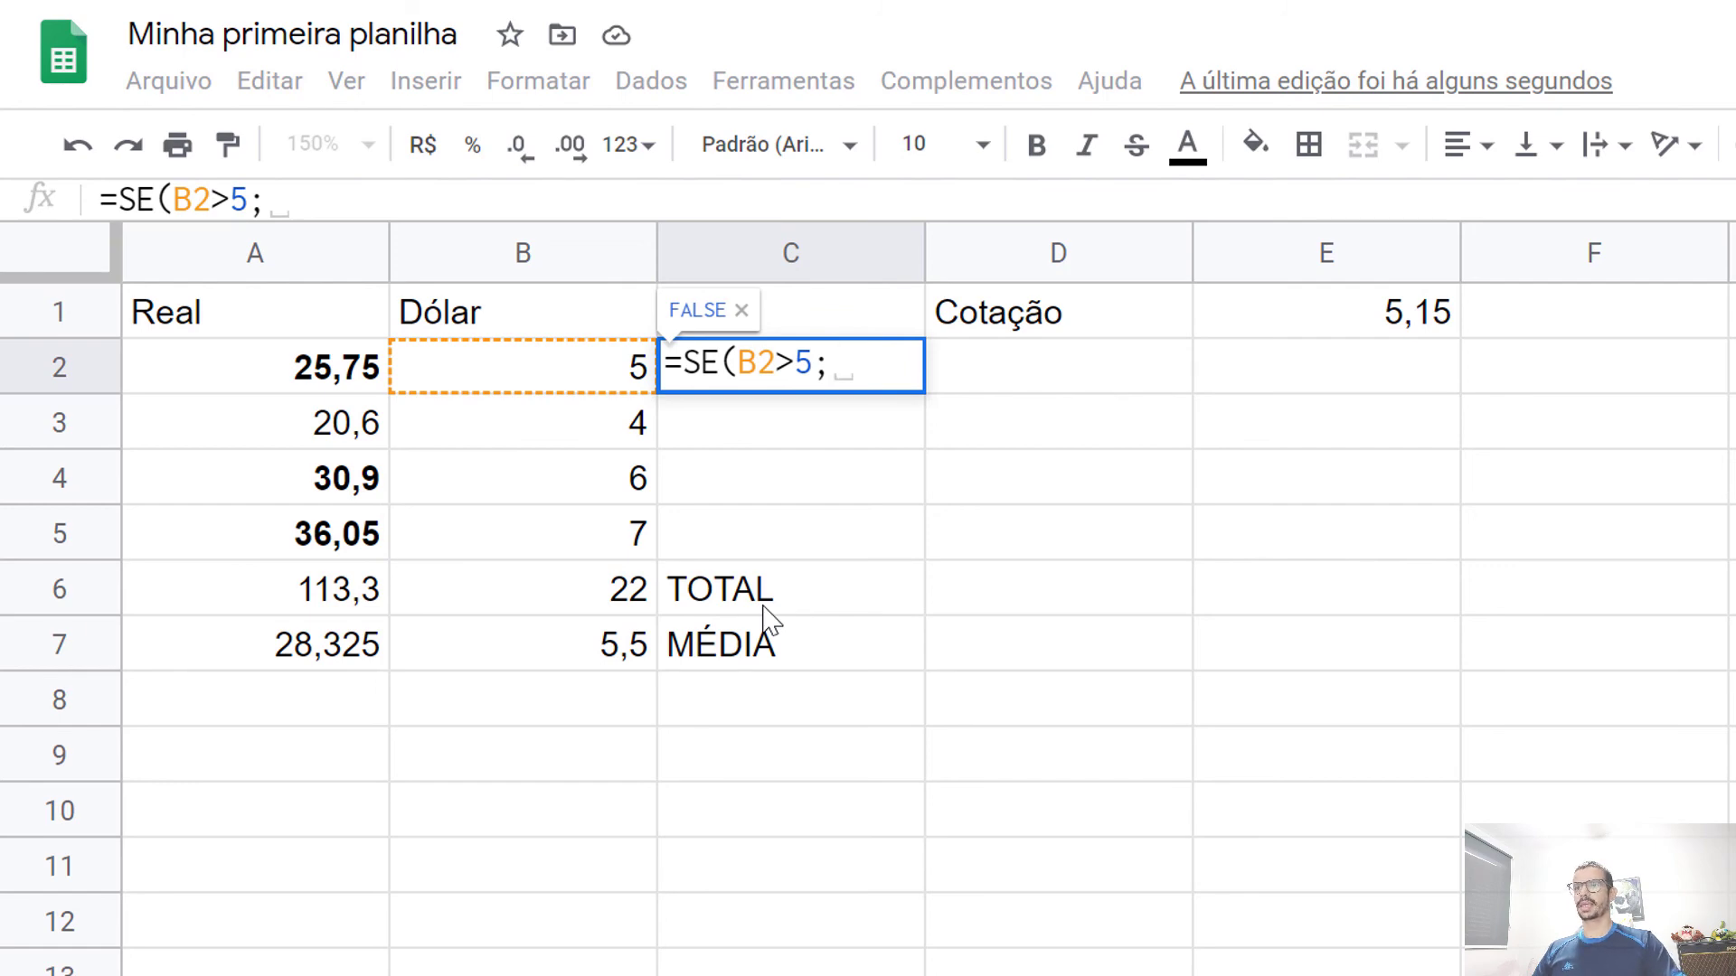
text("CARO")
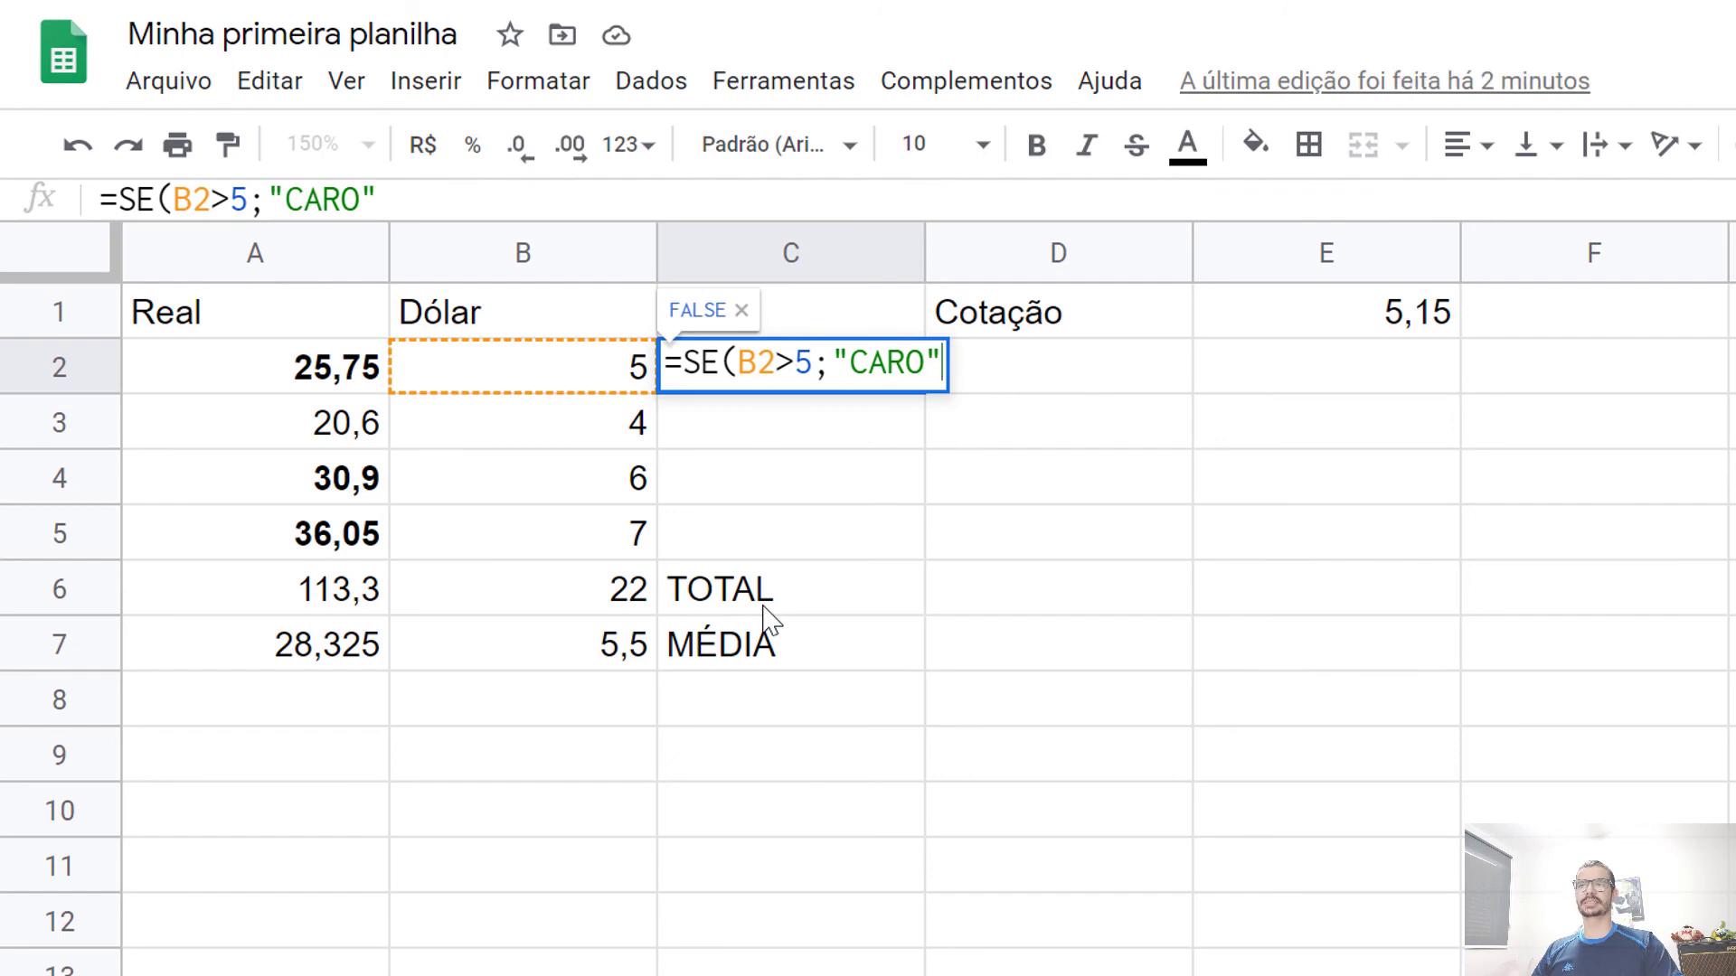
text(;")
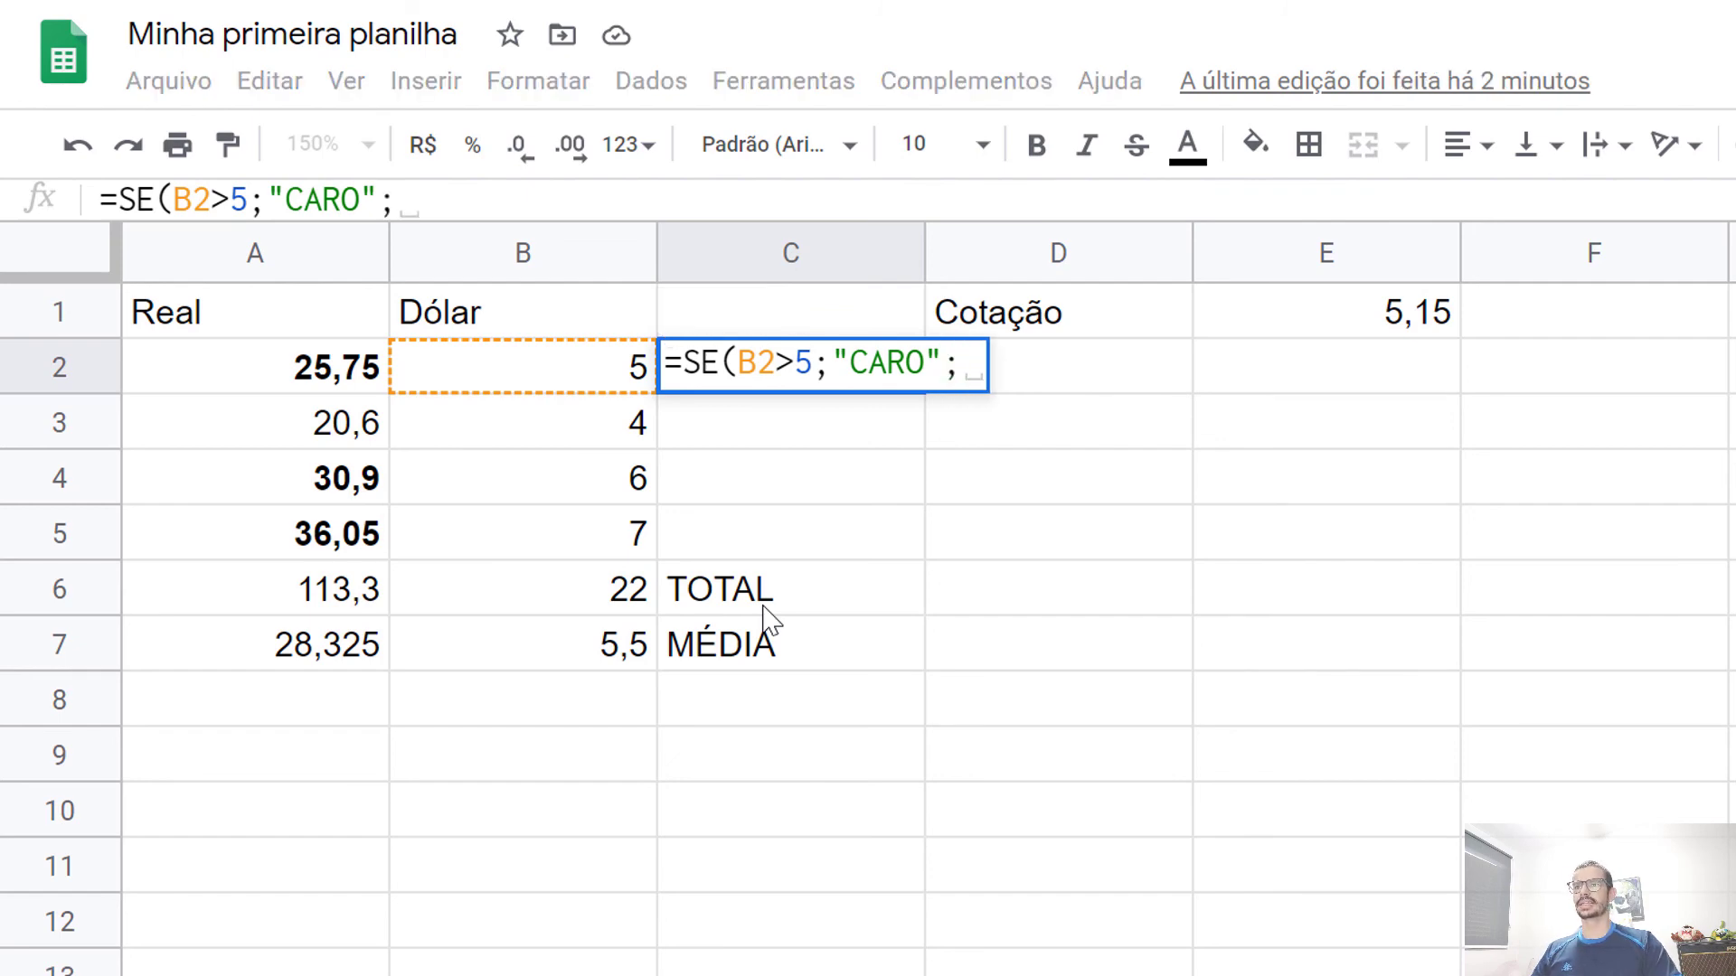
text(BA)
key(BackSpace)
key(BackSpace)
text(")
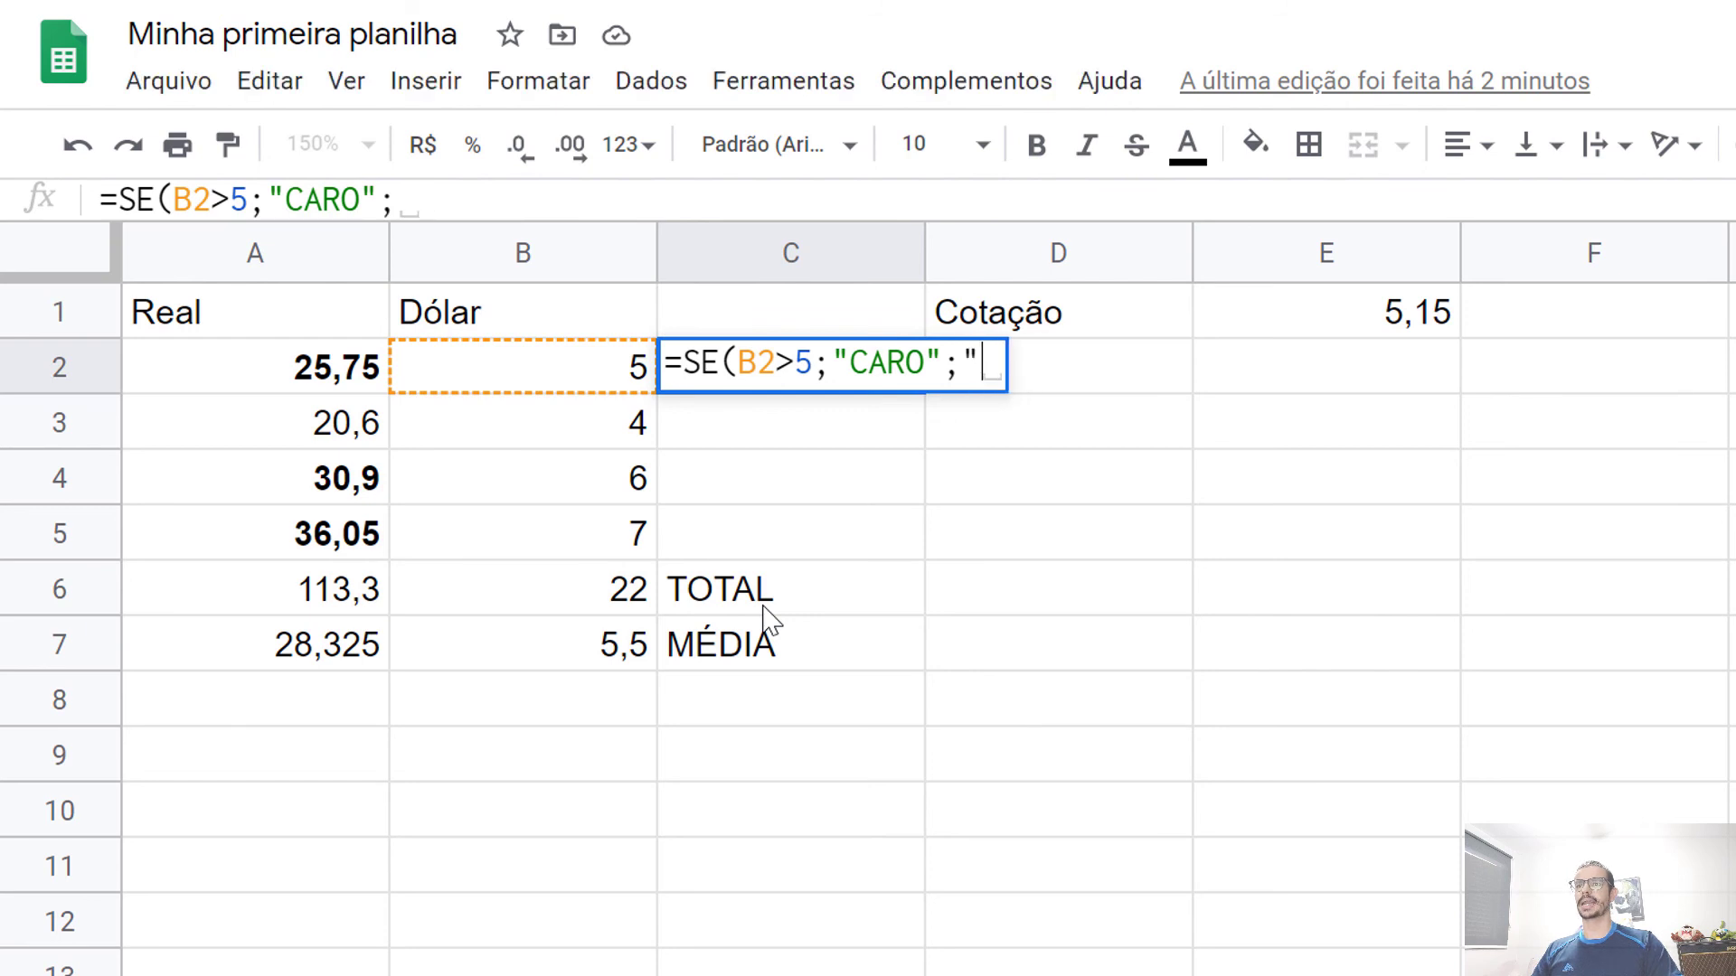
text(BARATO"))
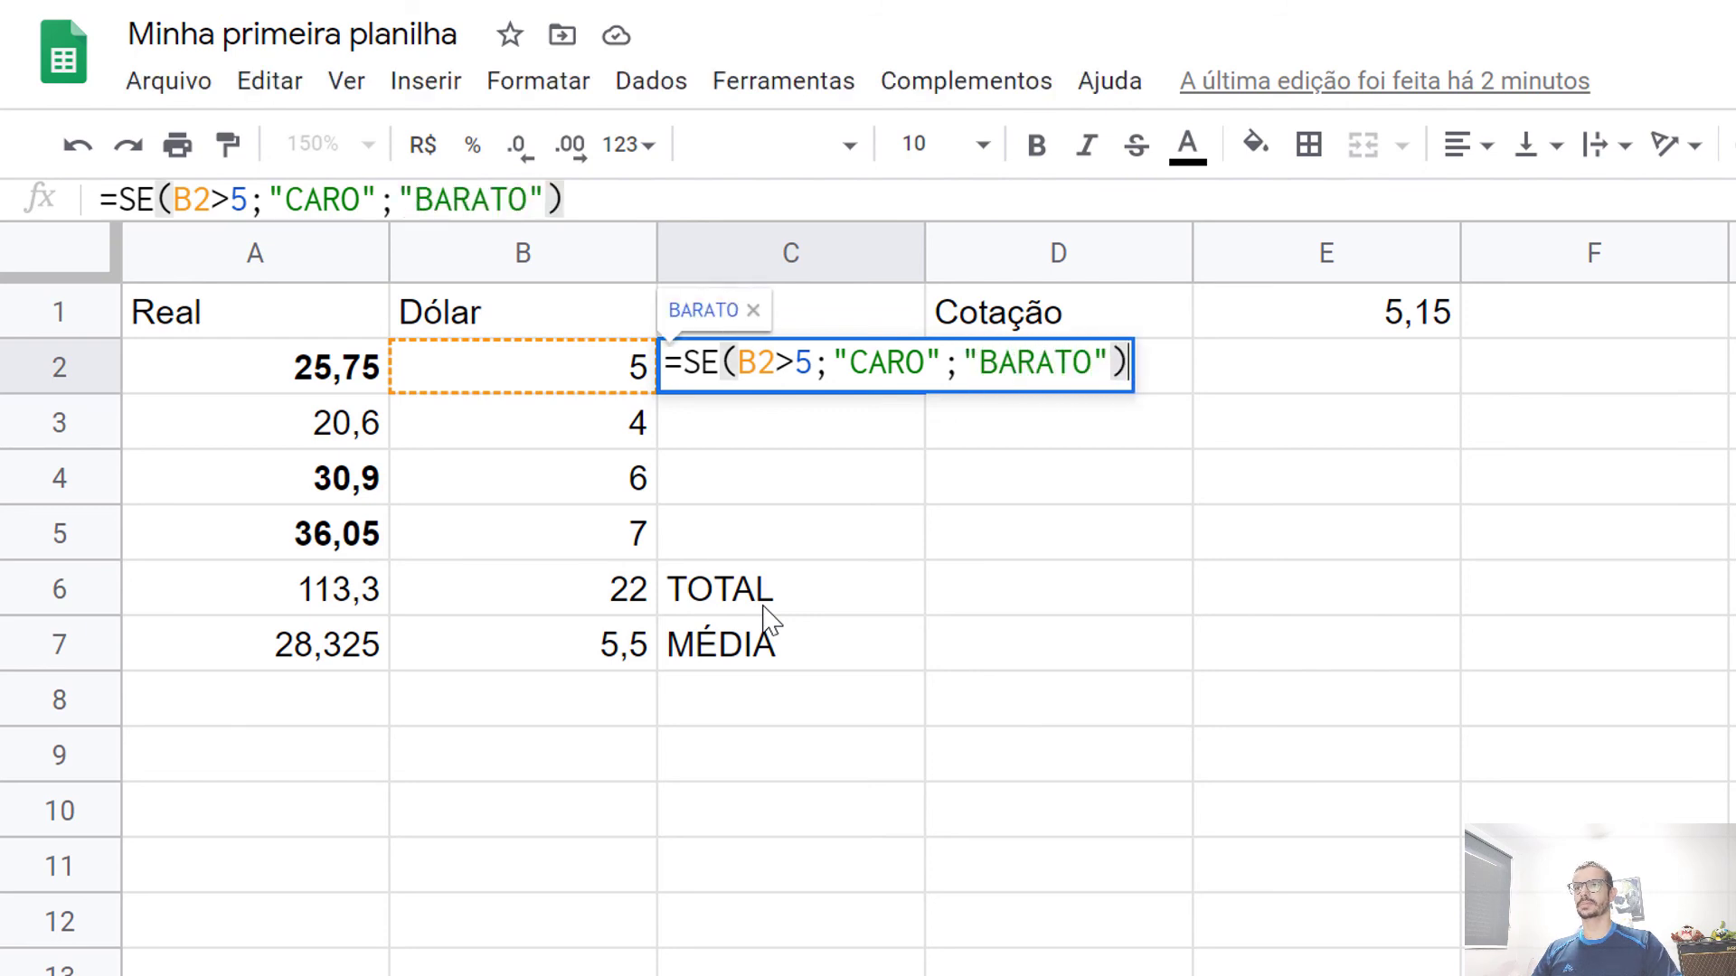
key(Return)
key(Up)
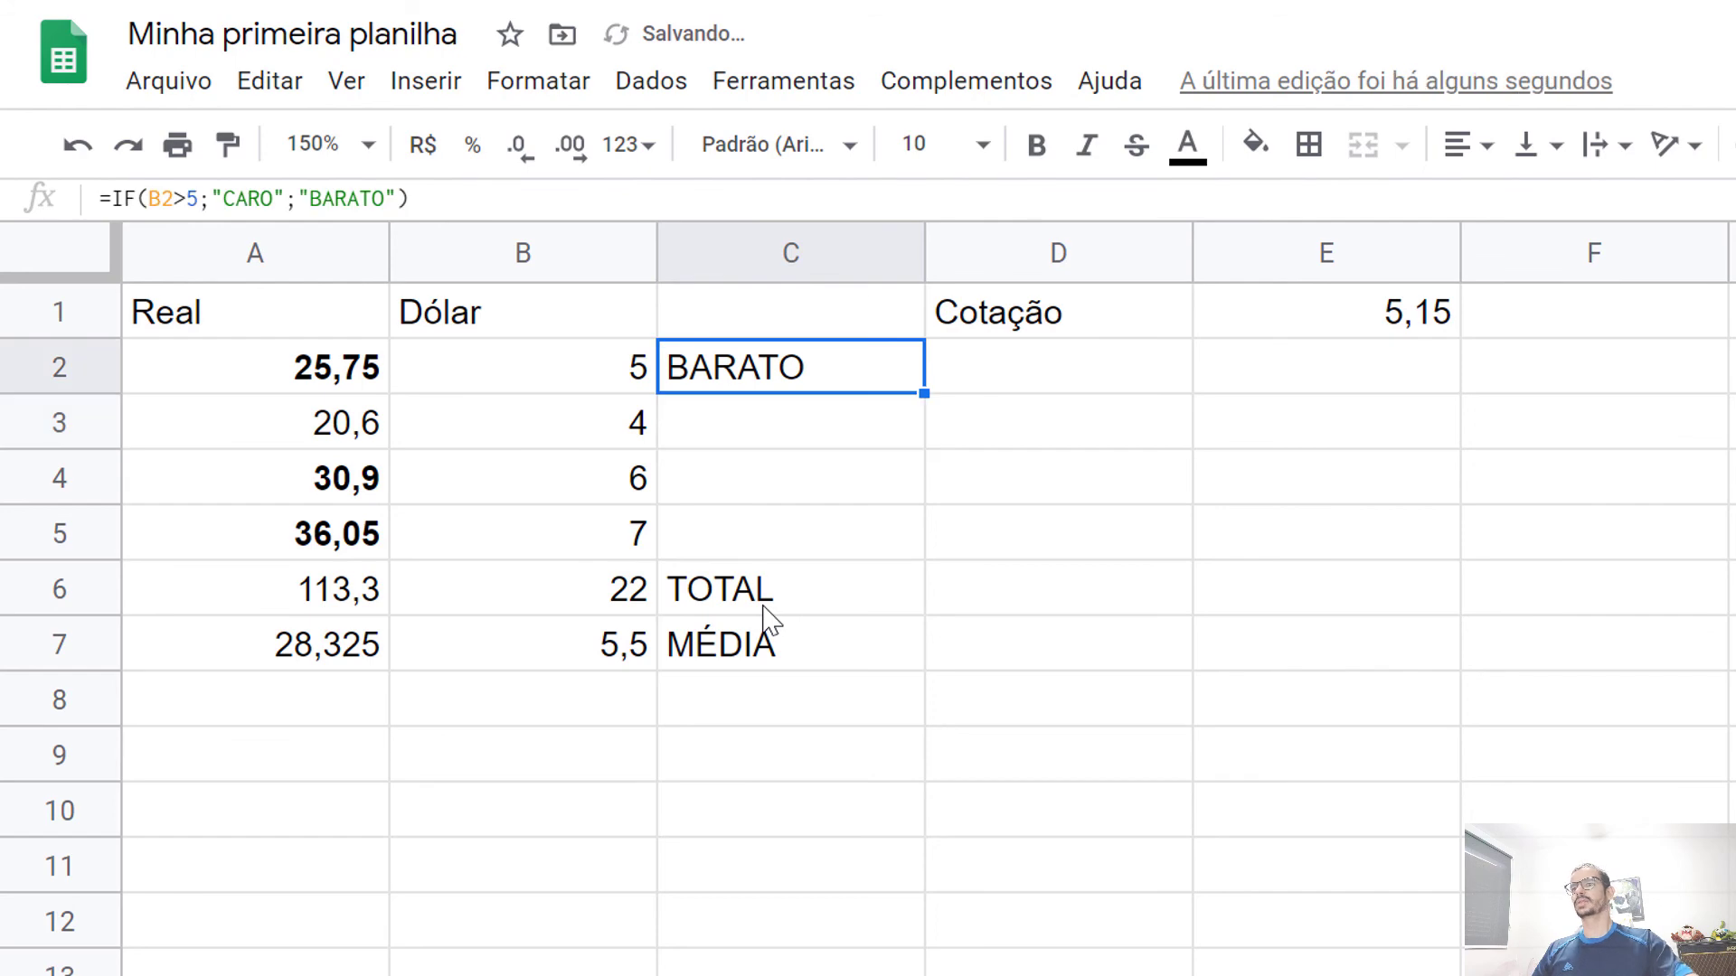
Fill the CARO/BARATO formula from C2 down through C5 and check the classification in each row
drag(931, 471, 913, 542)
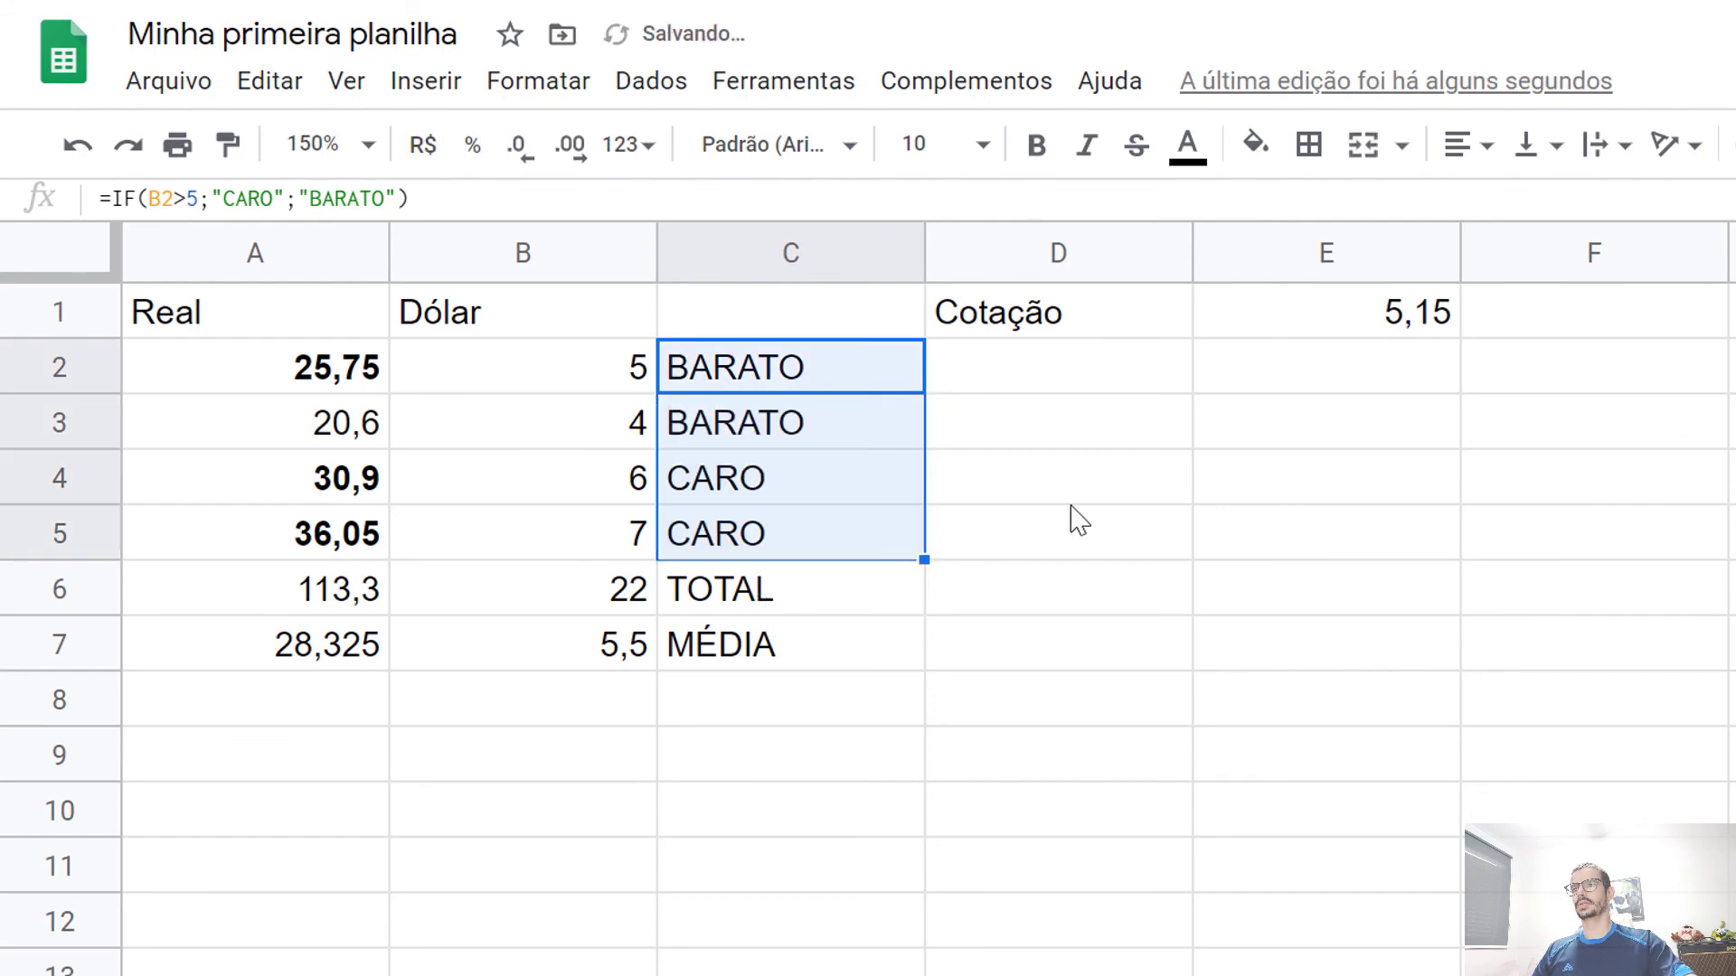
click(1071, 489)
click(763, 438)
click(710, 488)
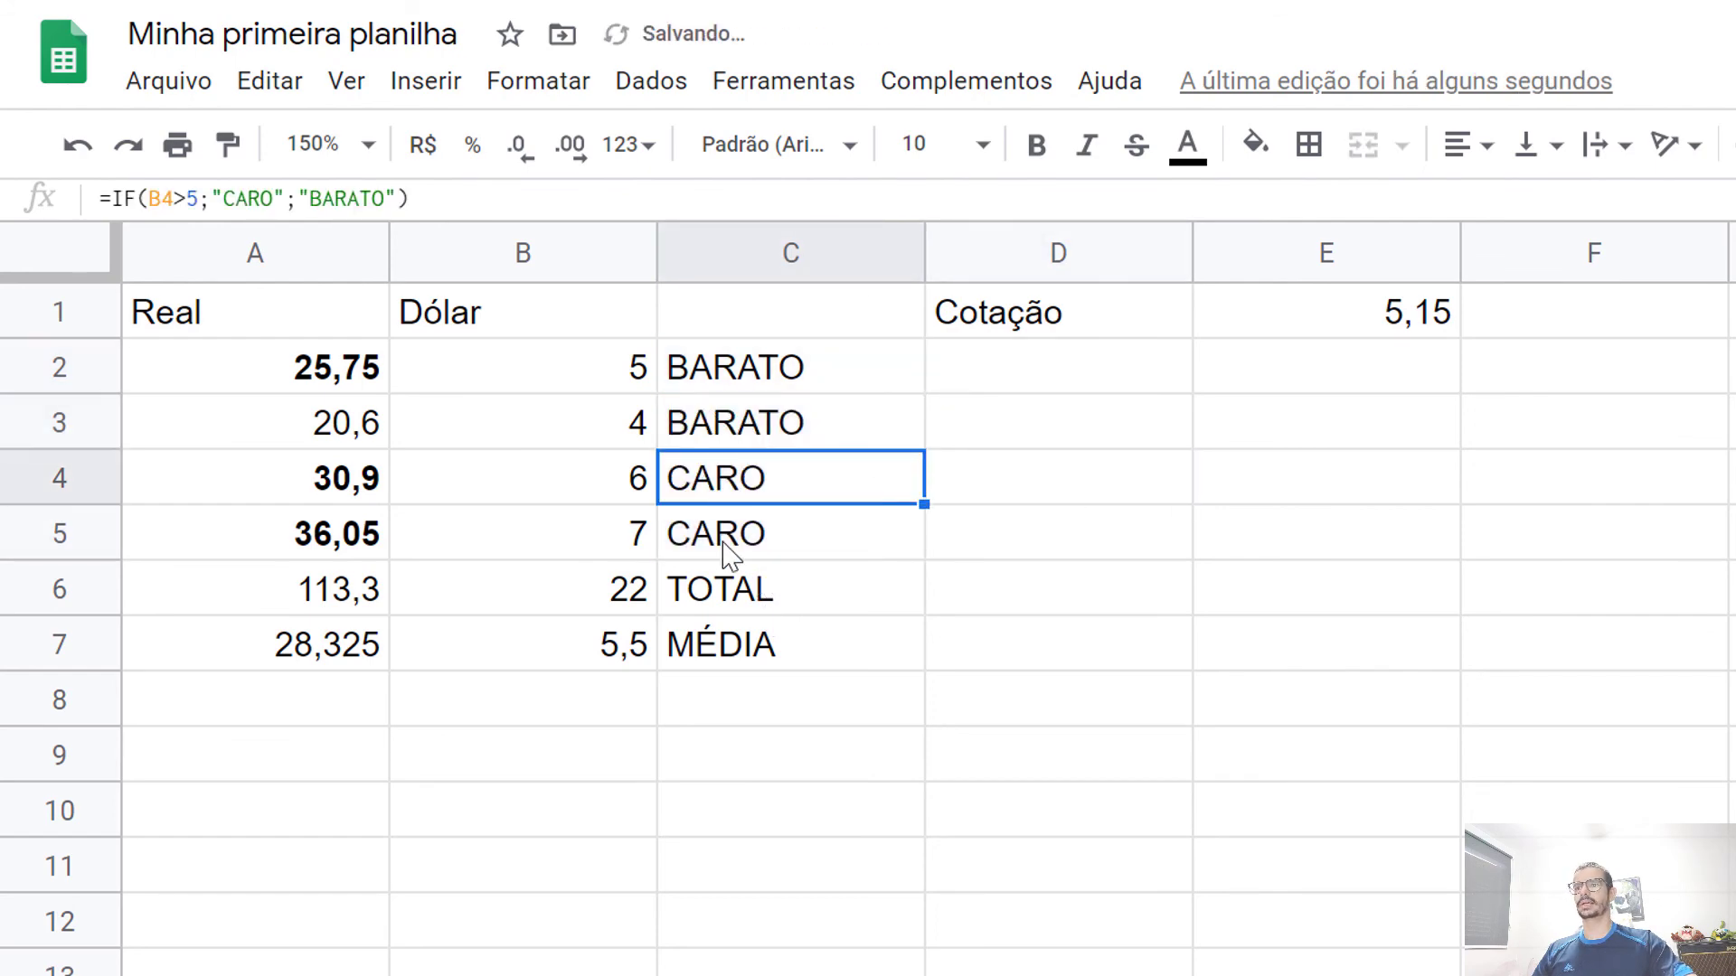
click(732, 553)
click(701, 375)
click(723, 434)
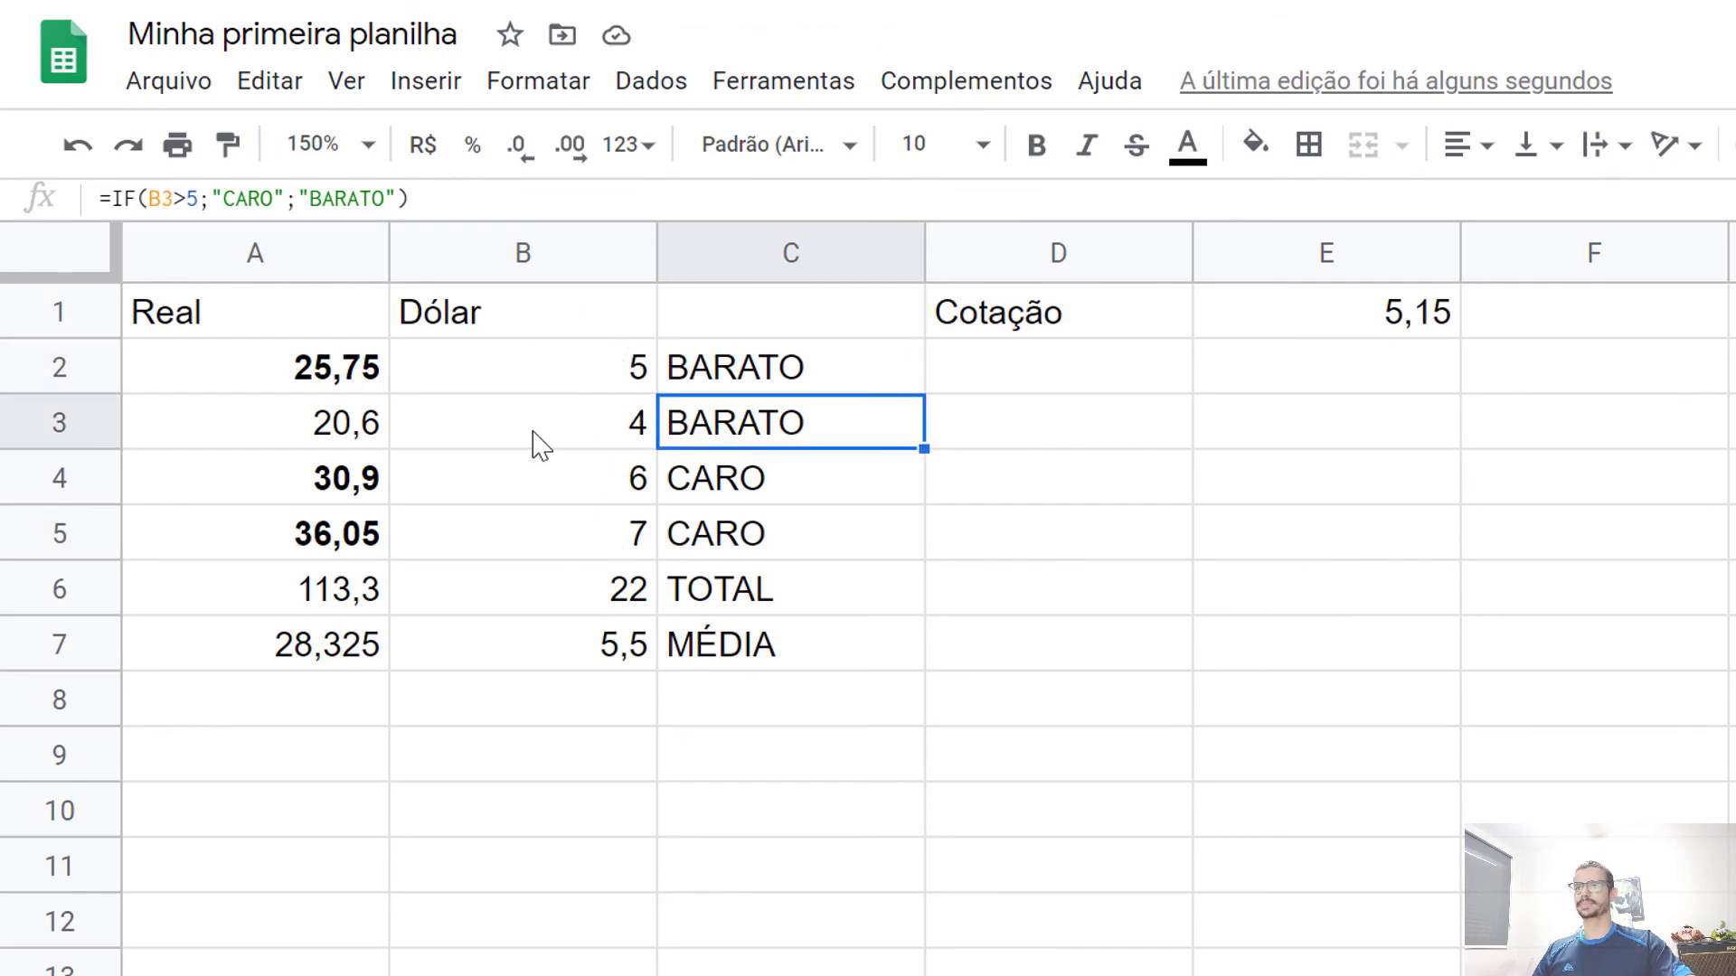
Clear the CARO/BARATO classification formulas from cells C2 to C5
drag(724, 368, 758, 539)
key(Delete)
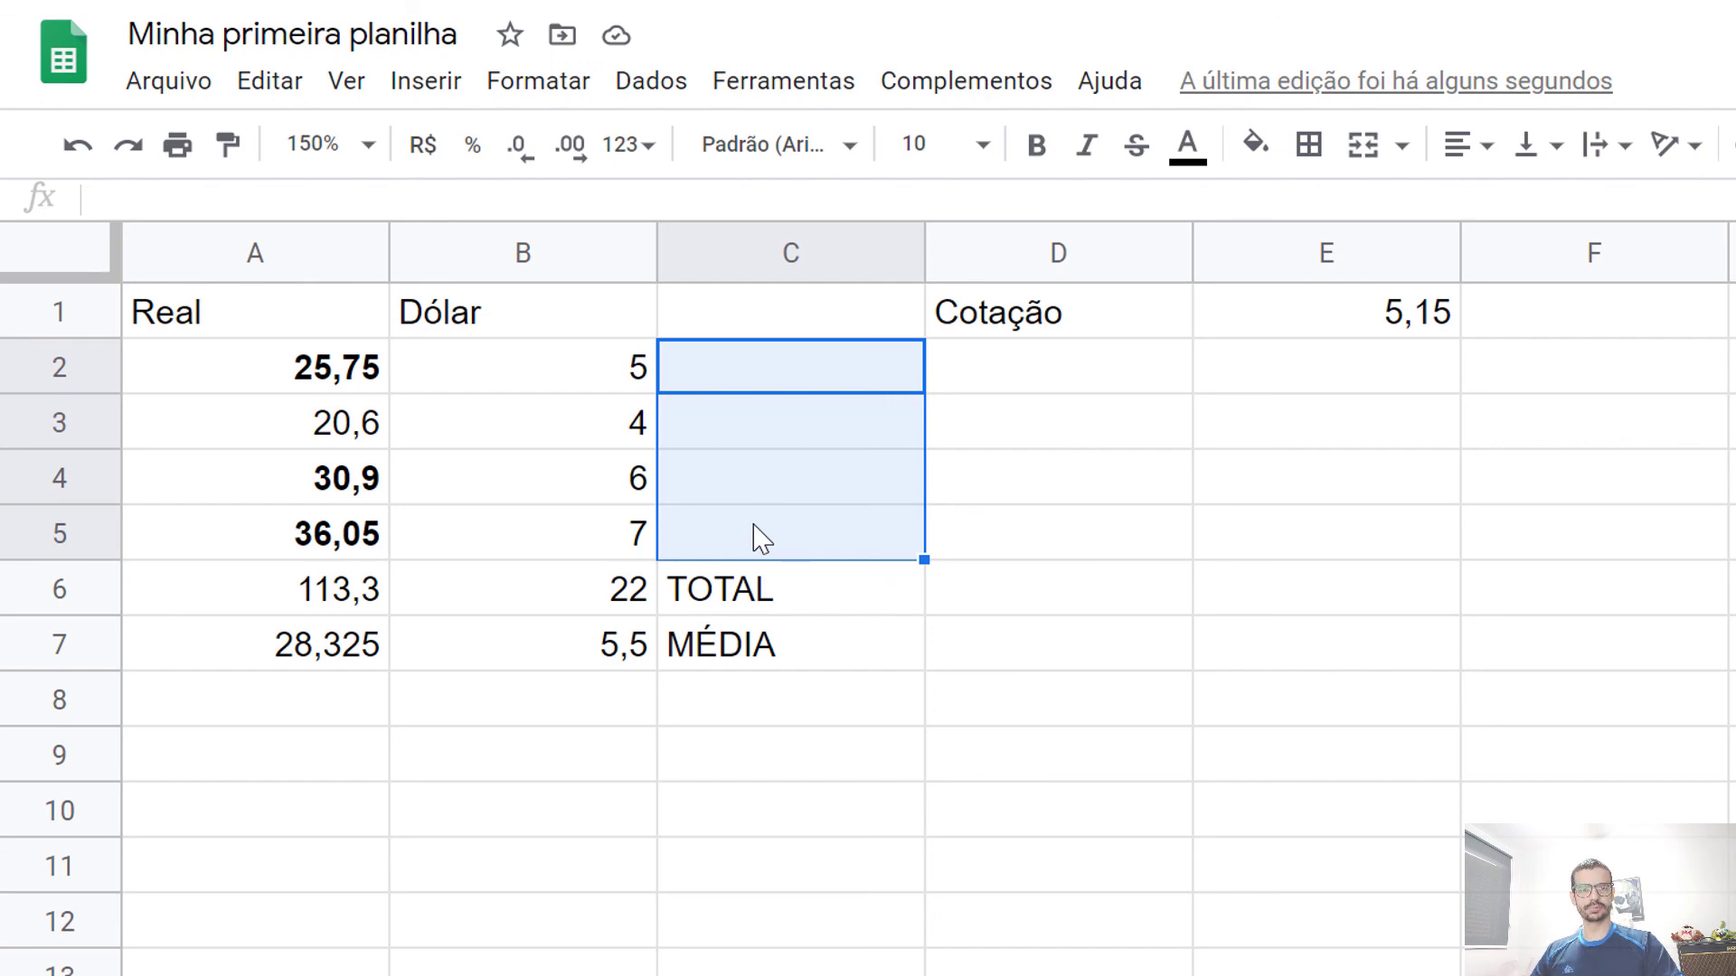
key(Up)
key(Down)
key(Down)
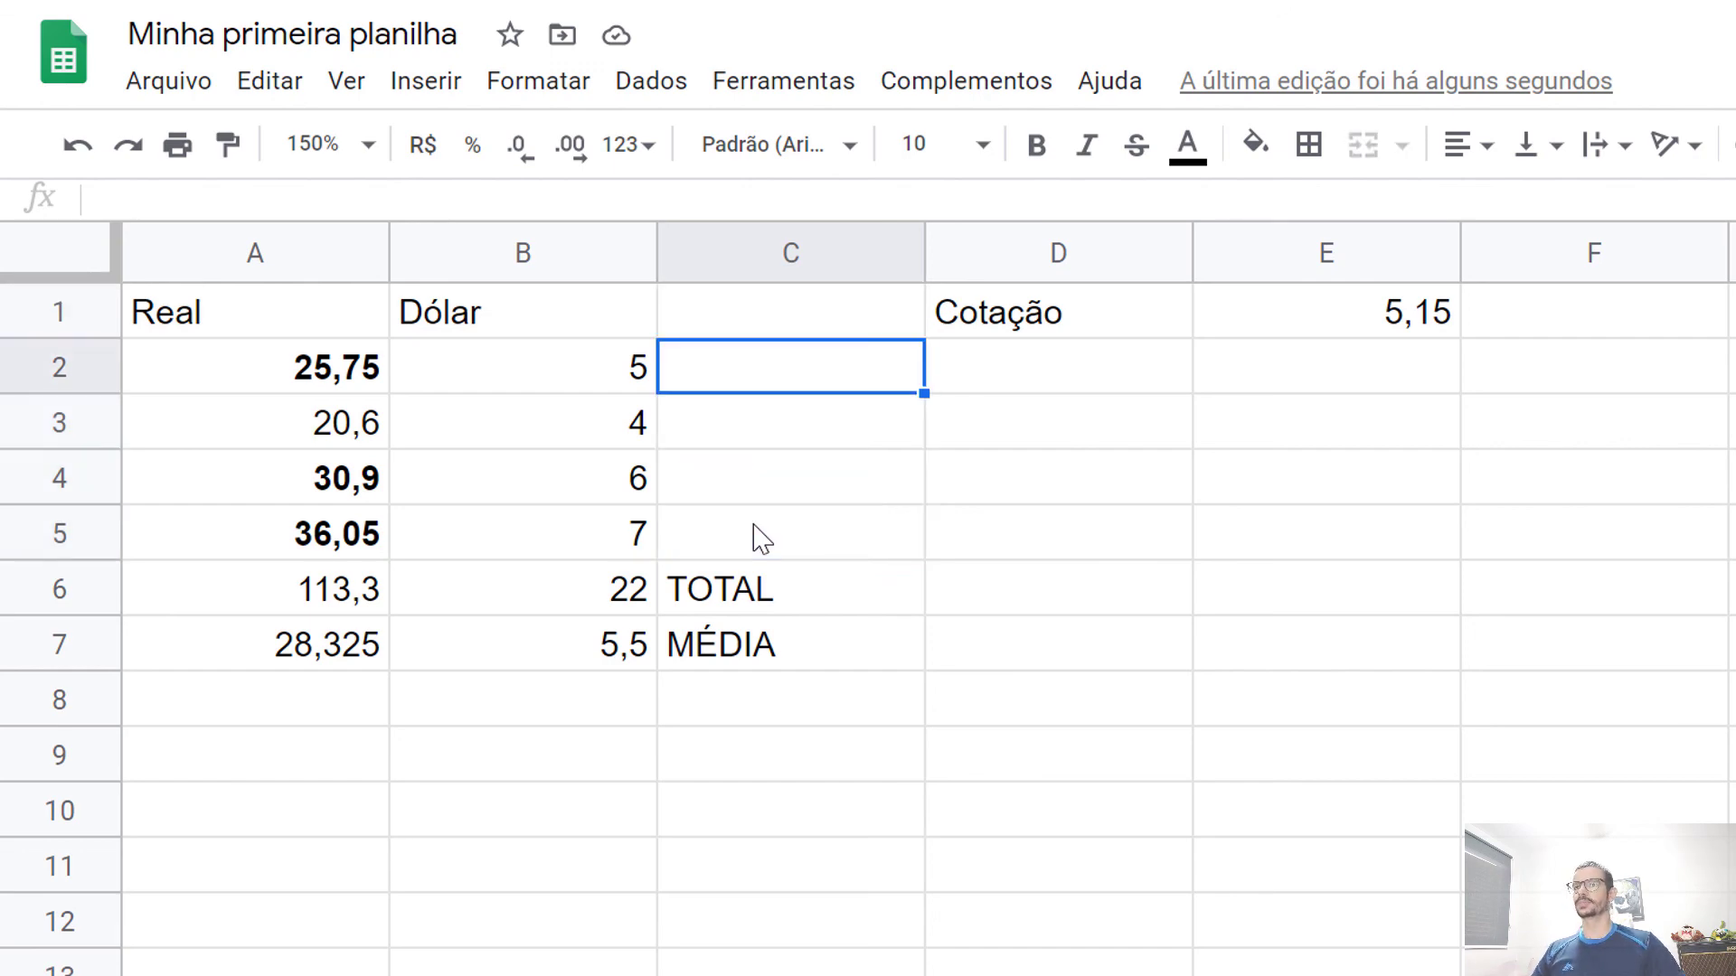
key(Right)
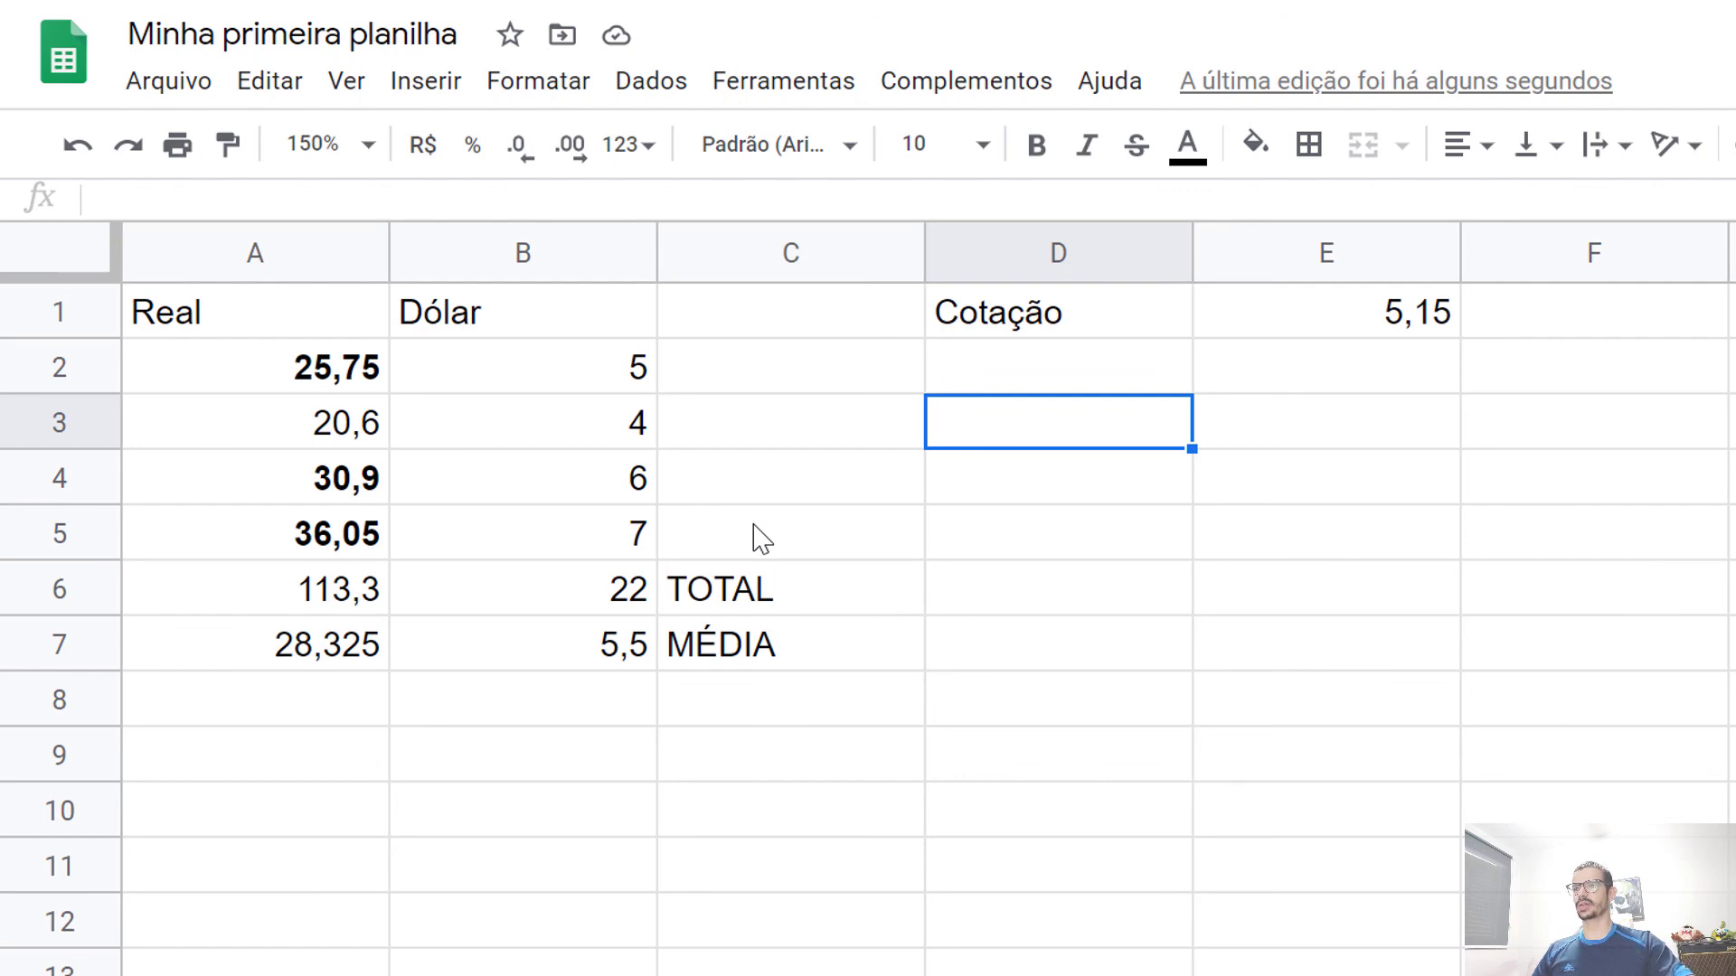
Enter the nested formula =SOMA(SOMA(A2:A5);SOMA(B2:B5)) in cell D4 to add the real and dollar column sums together
drag(308, 357, 326, 589)
drag(489, 376, 483, 593)
click(1013, 498)
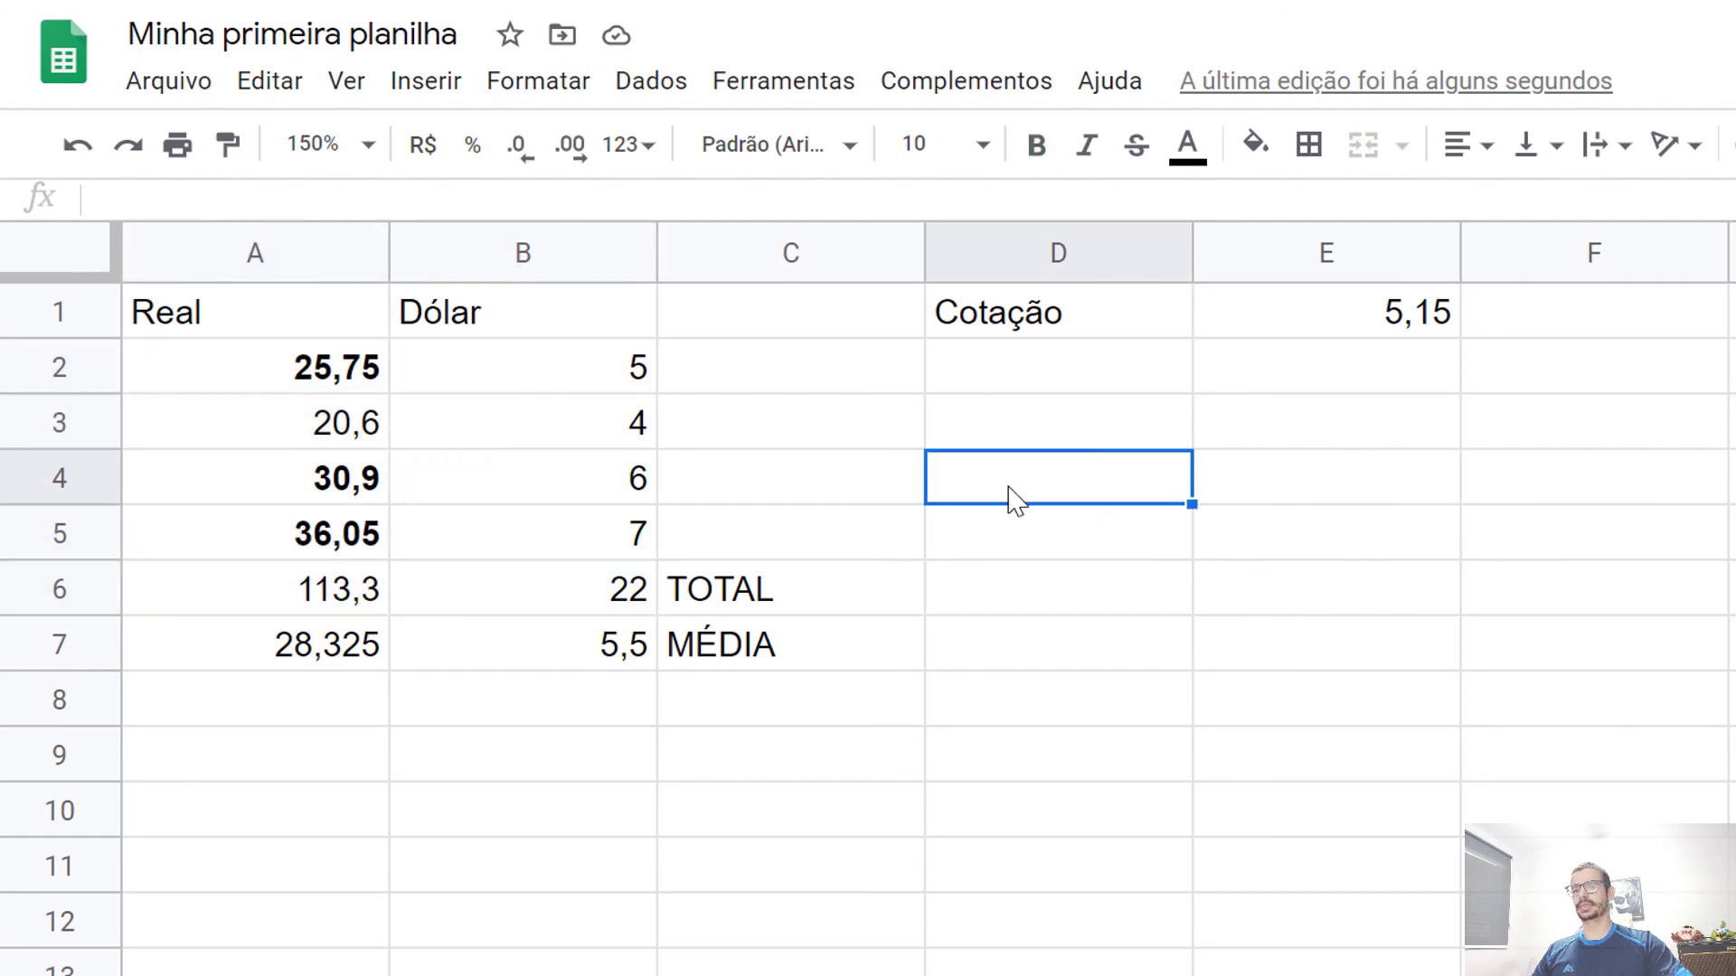
text(=SO)
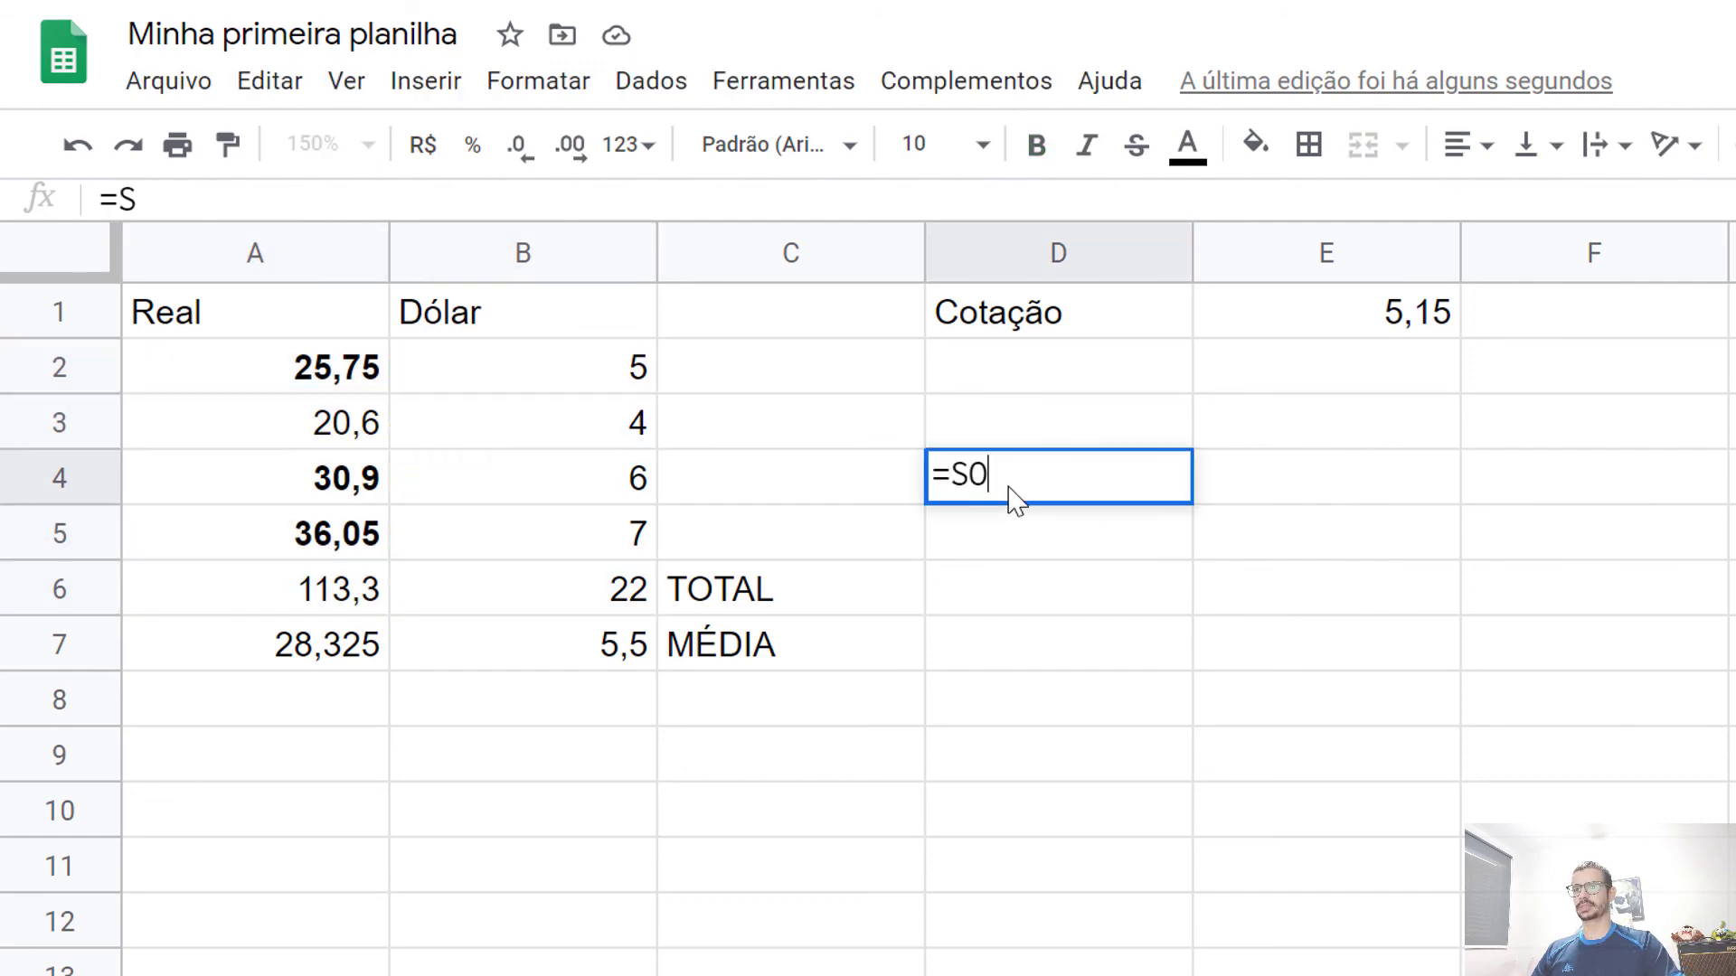
text(MA(SOMA(SOMA)
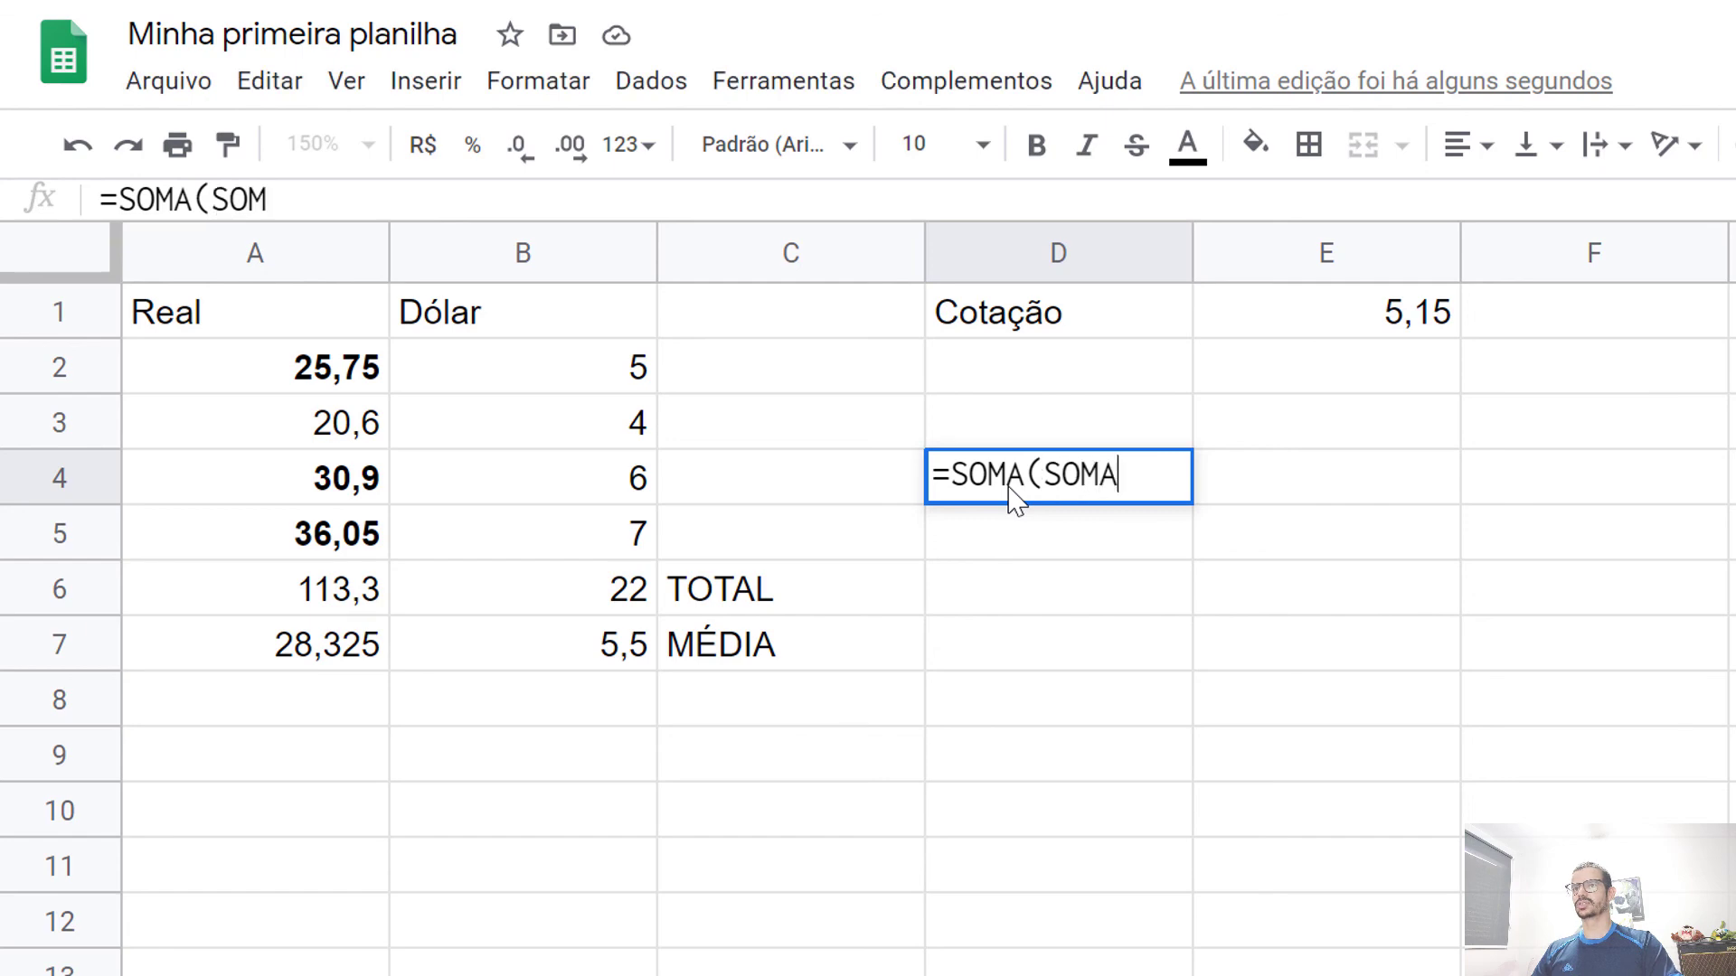
text((A2:A)
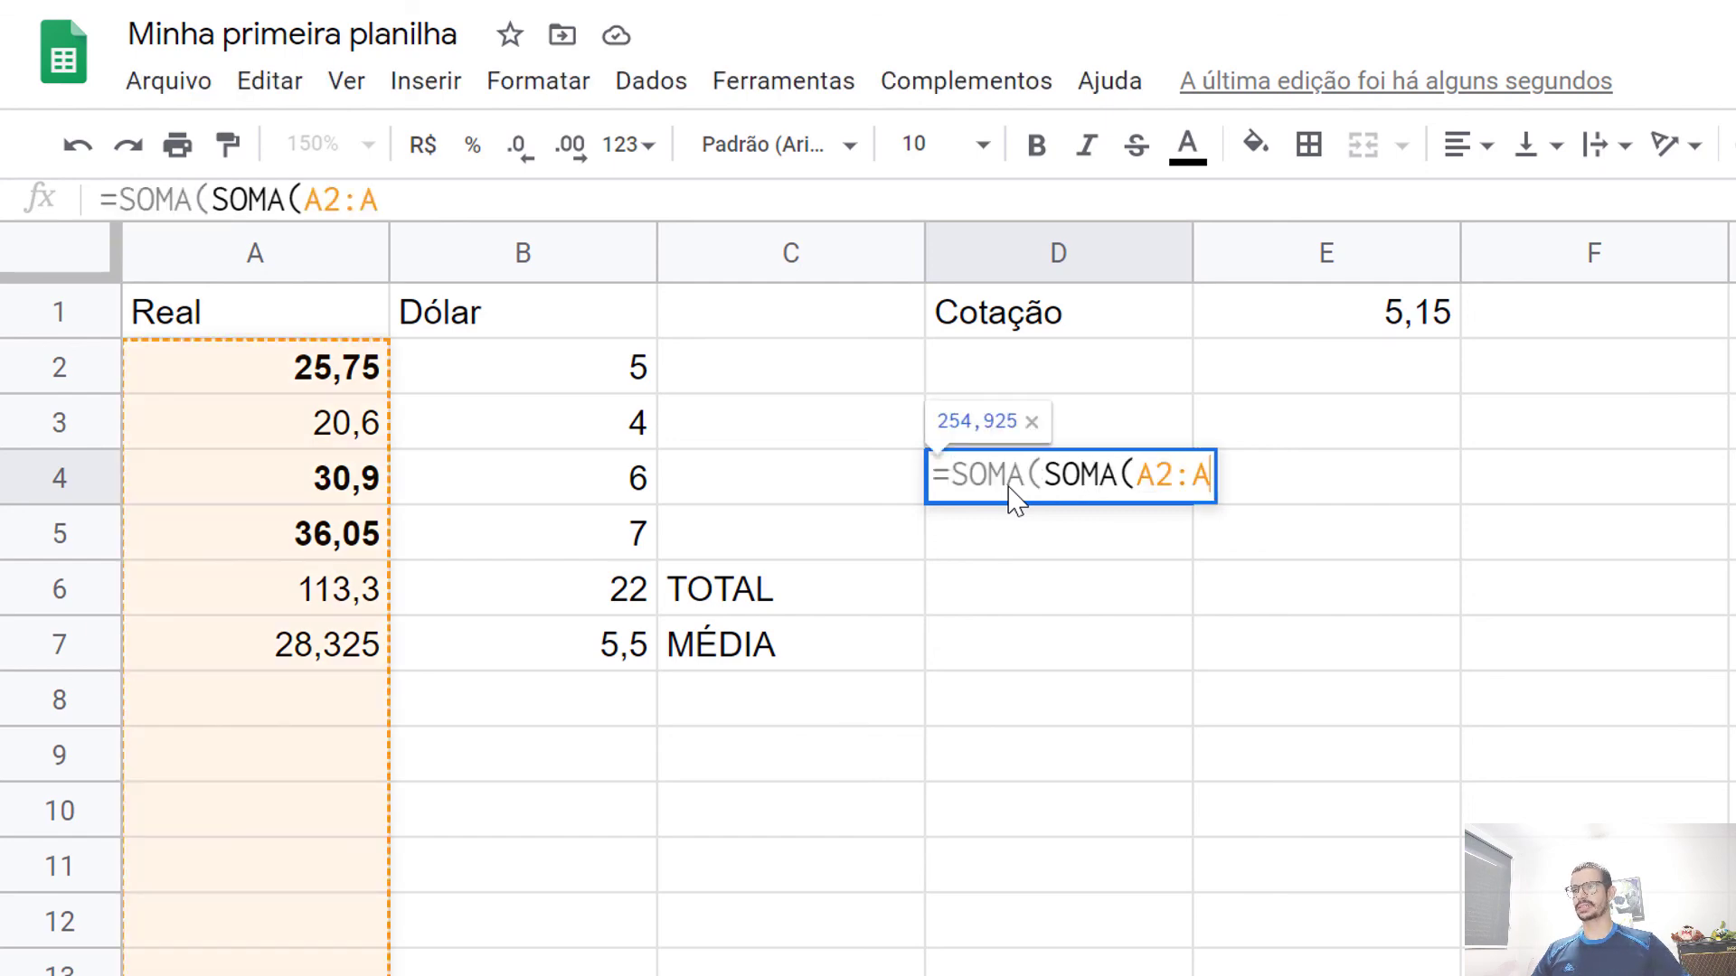
text(5))
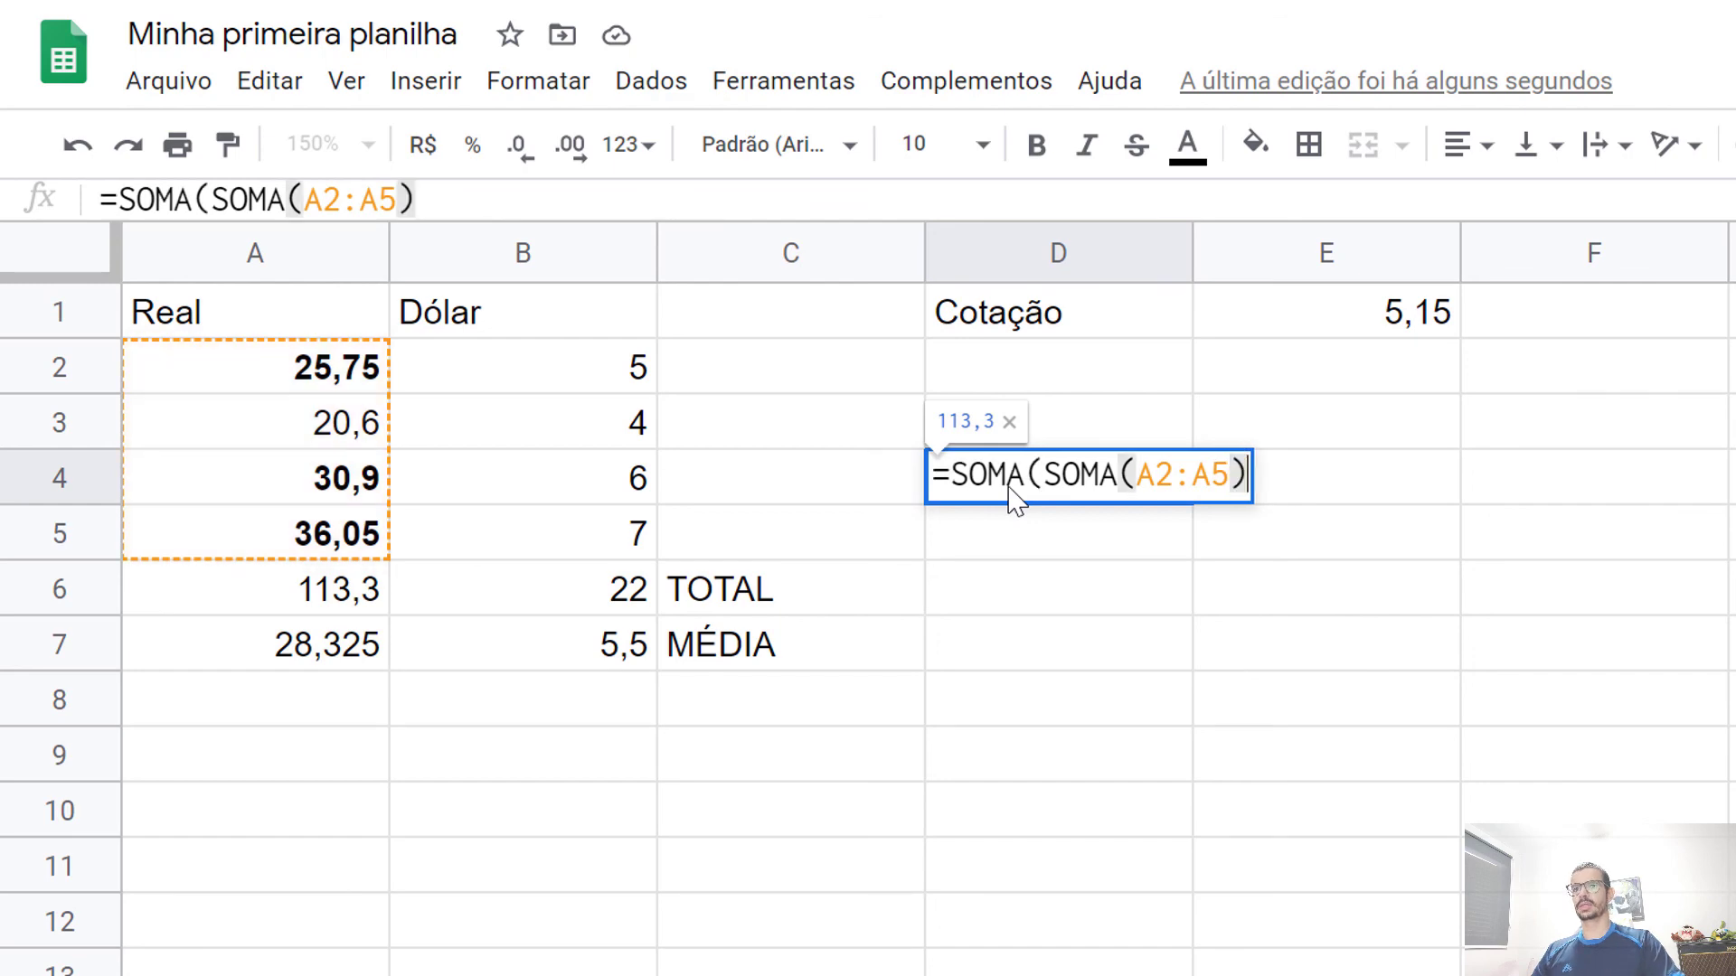
text(;)
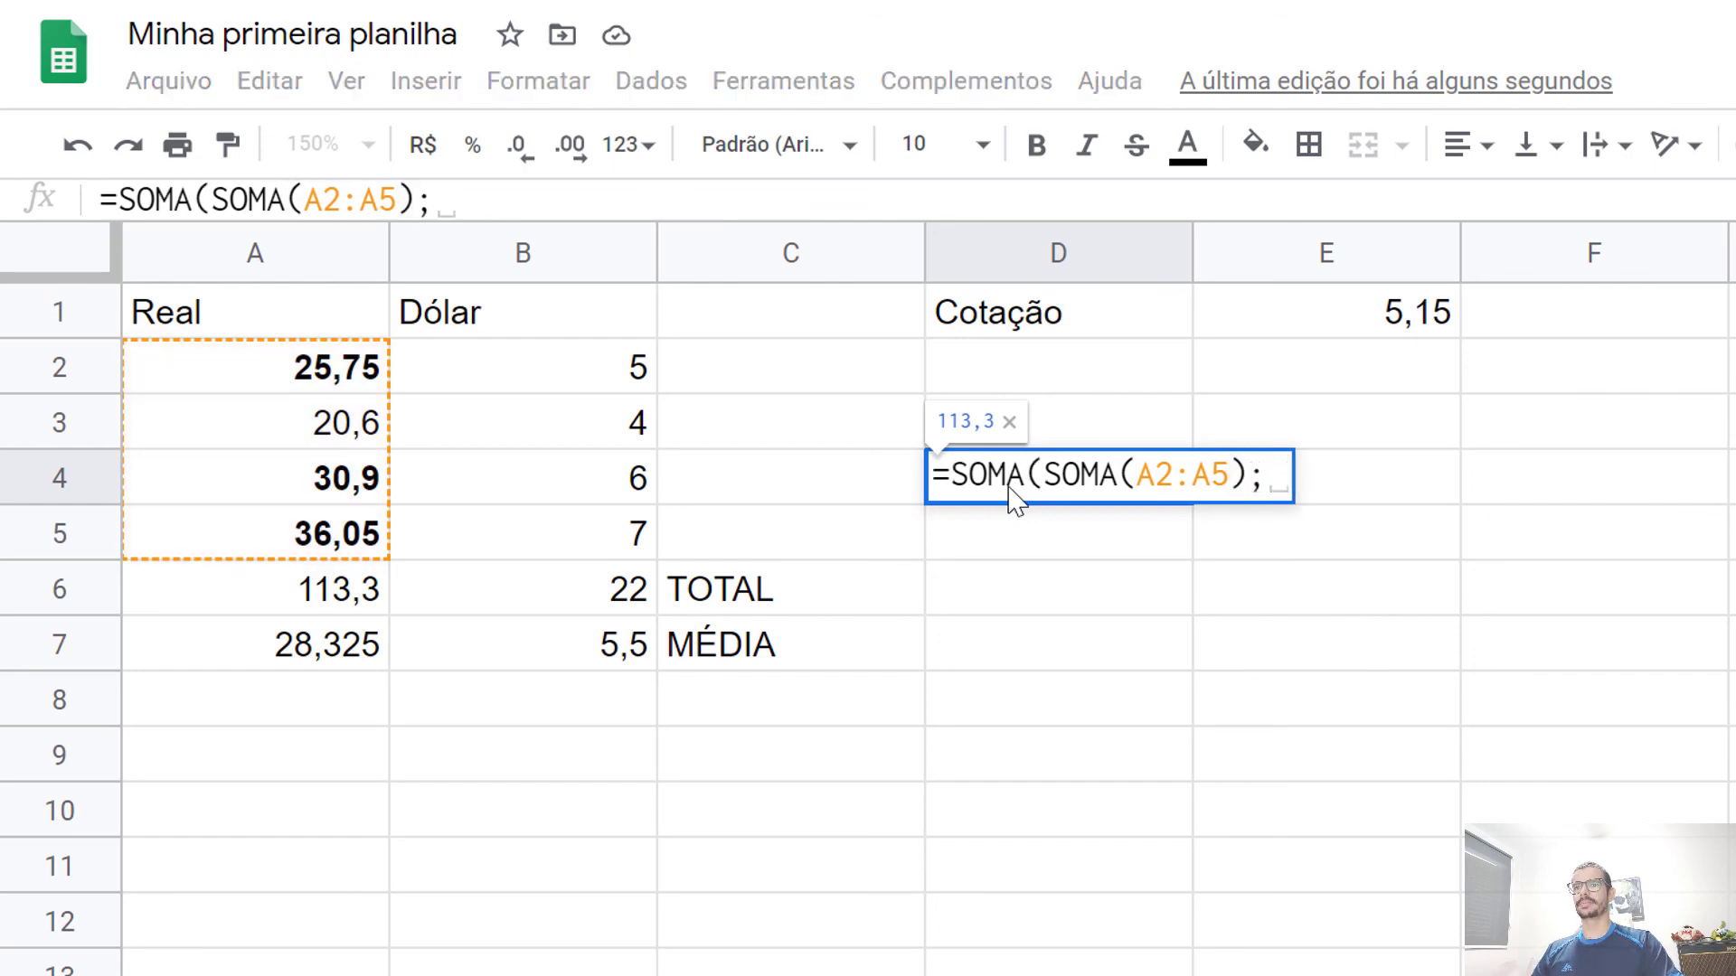
text(SOMA()
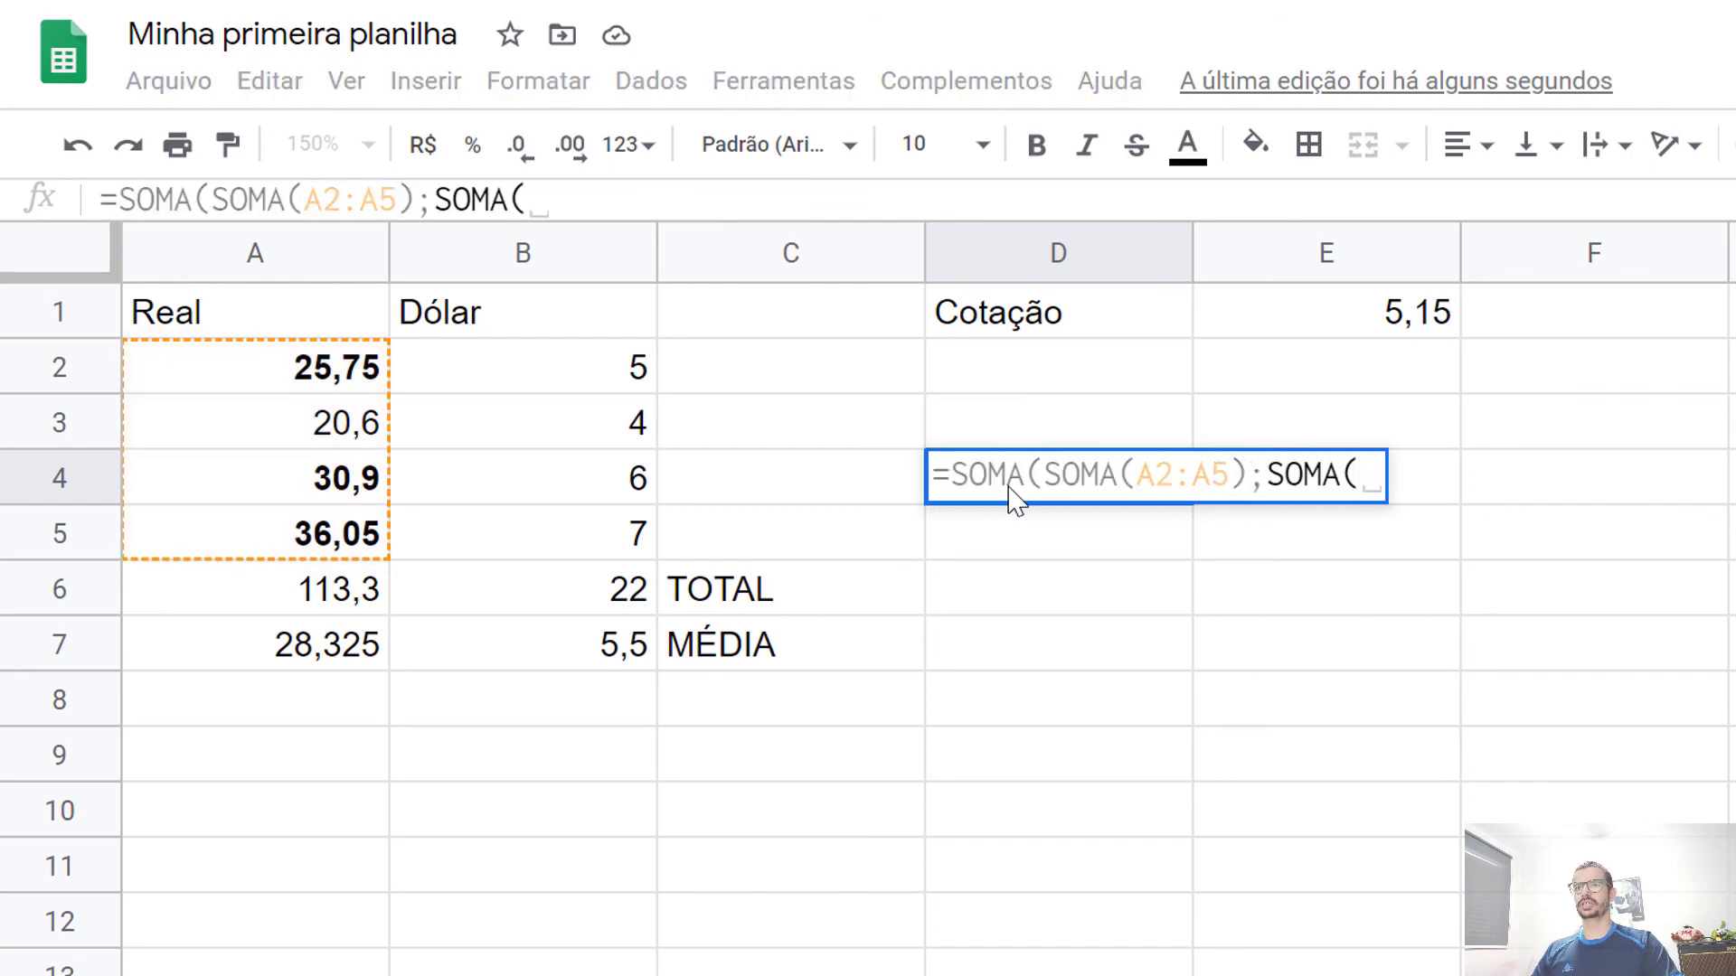
text(B2:B)
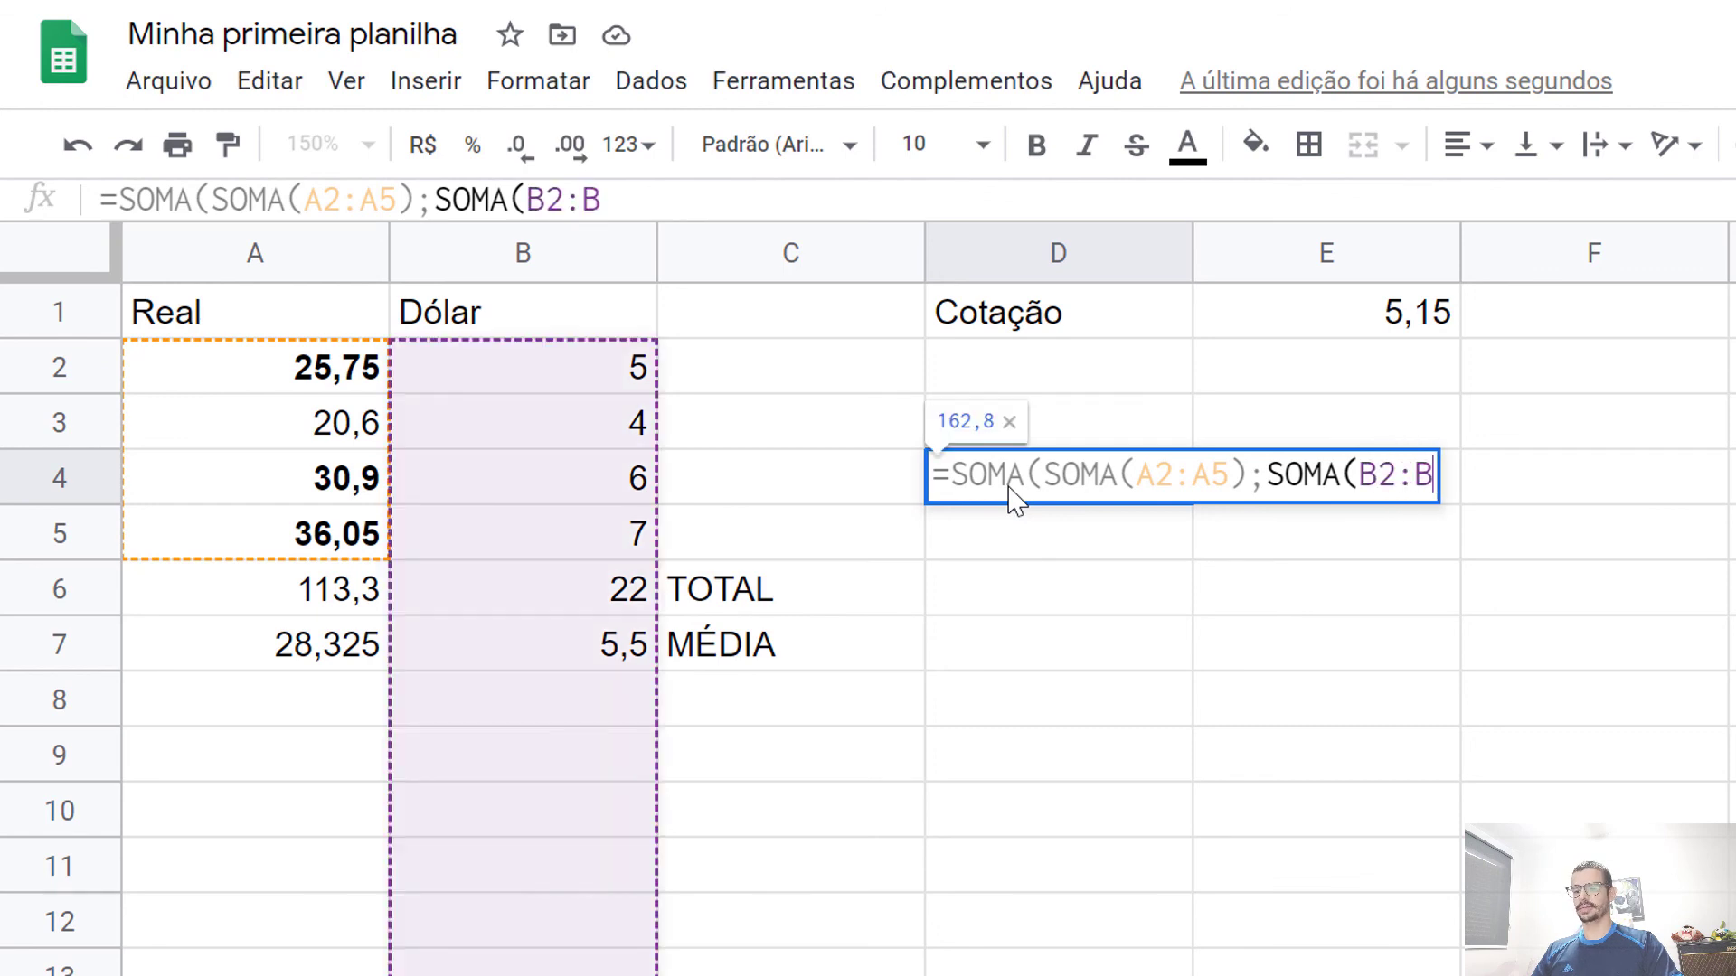
text(5)))
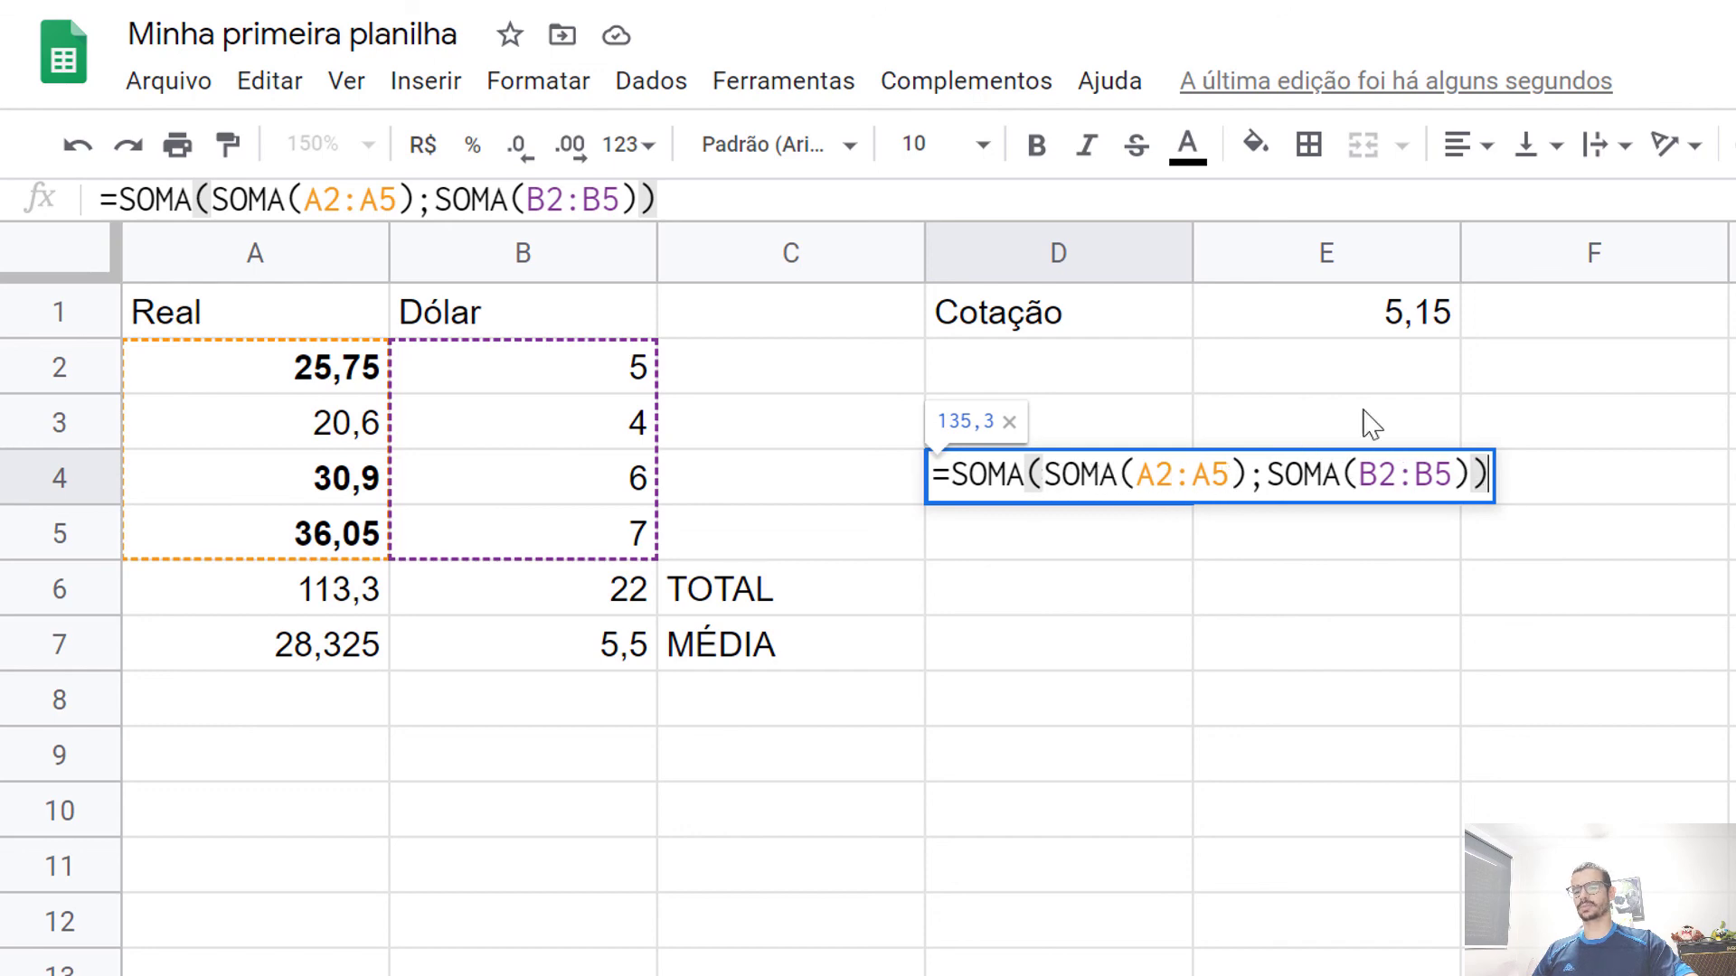
key(Return)
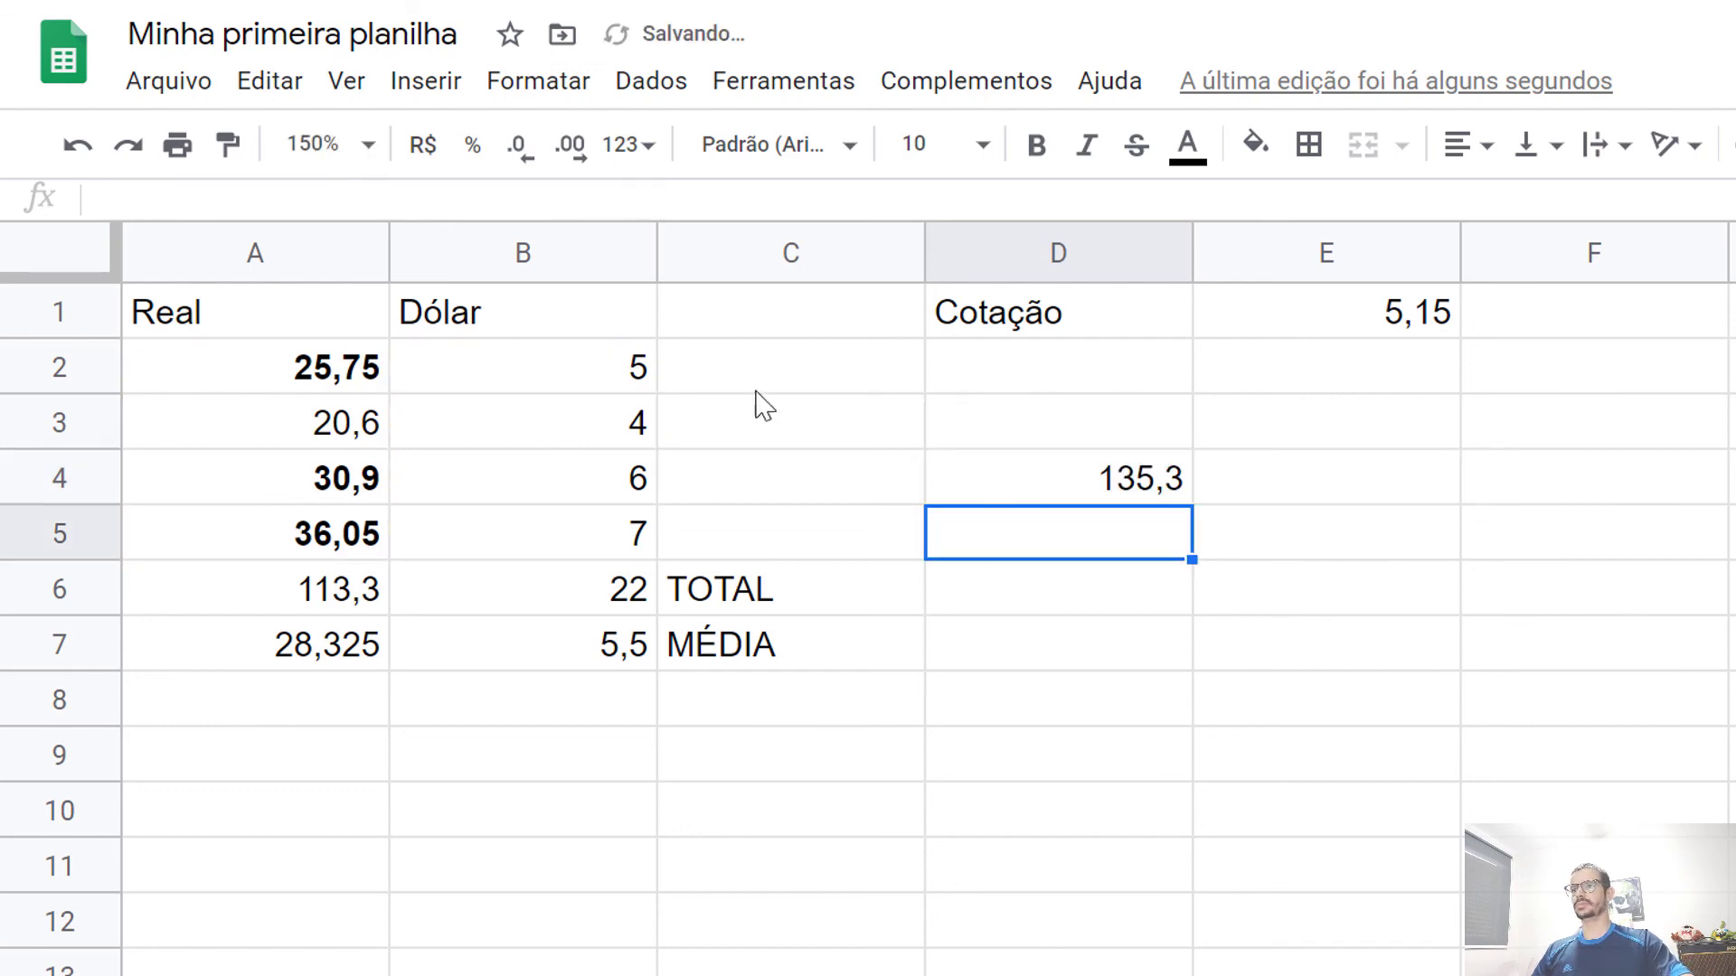
Check the D4 result against the column totals in A6:B6 and the amounts in A2:B5
drag(312, 597, 449, 600)
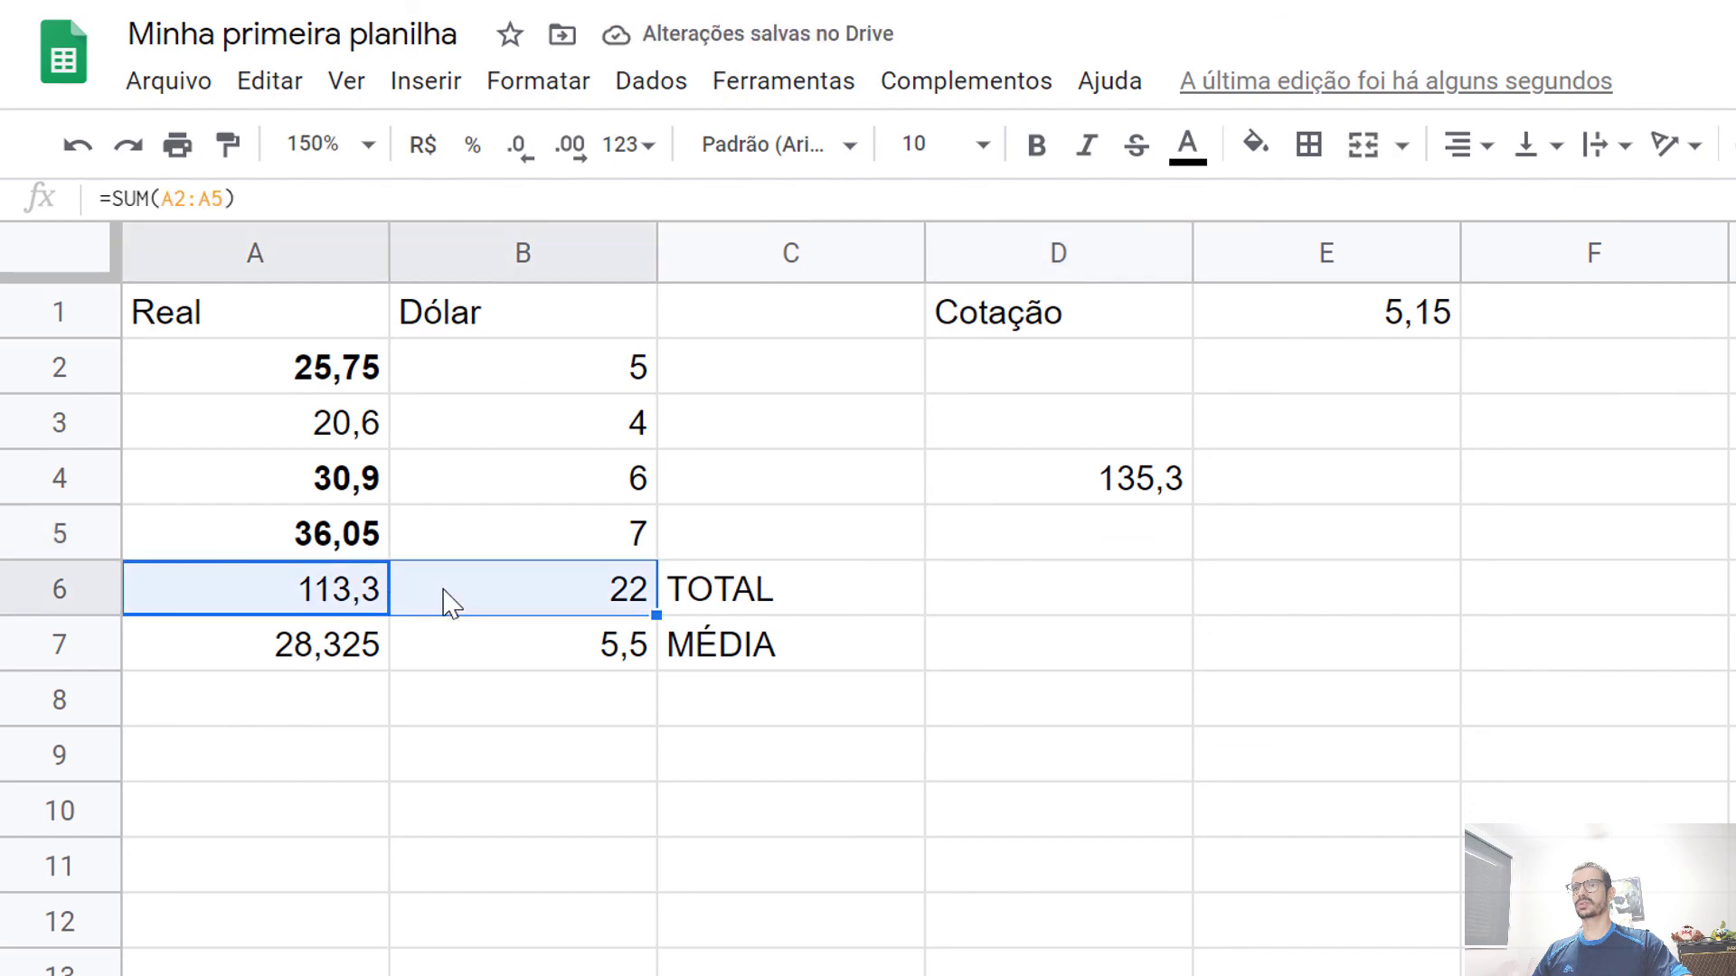
drag(261, 387, 493, 535)
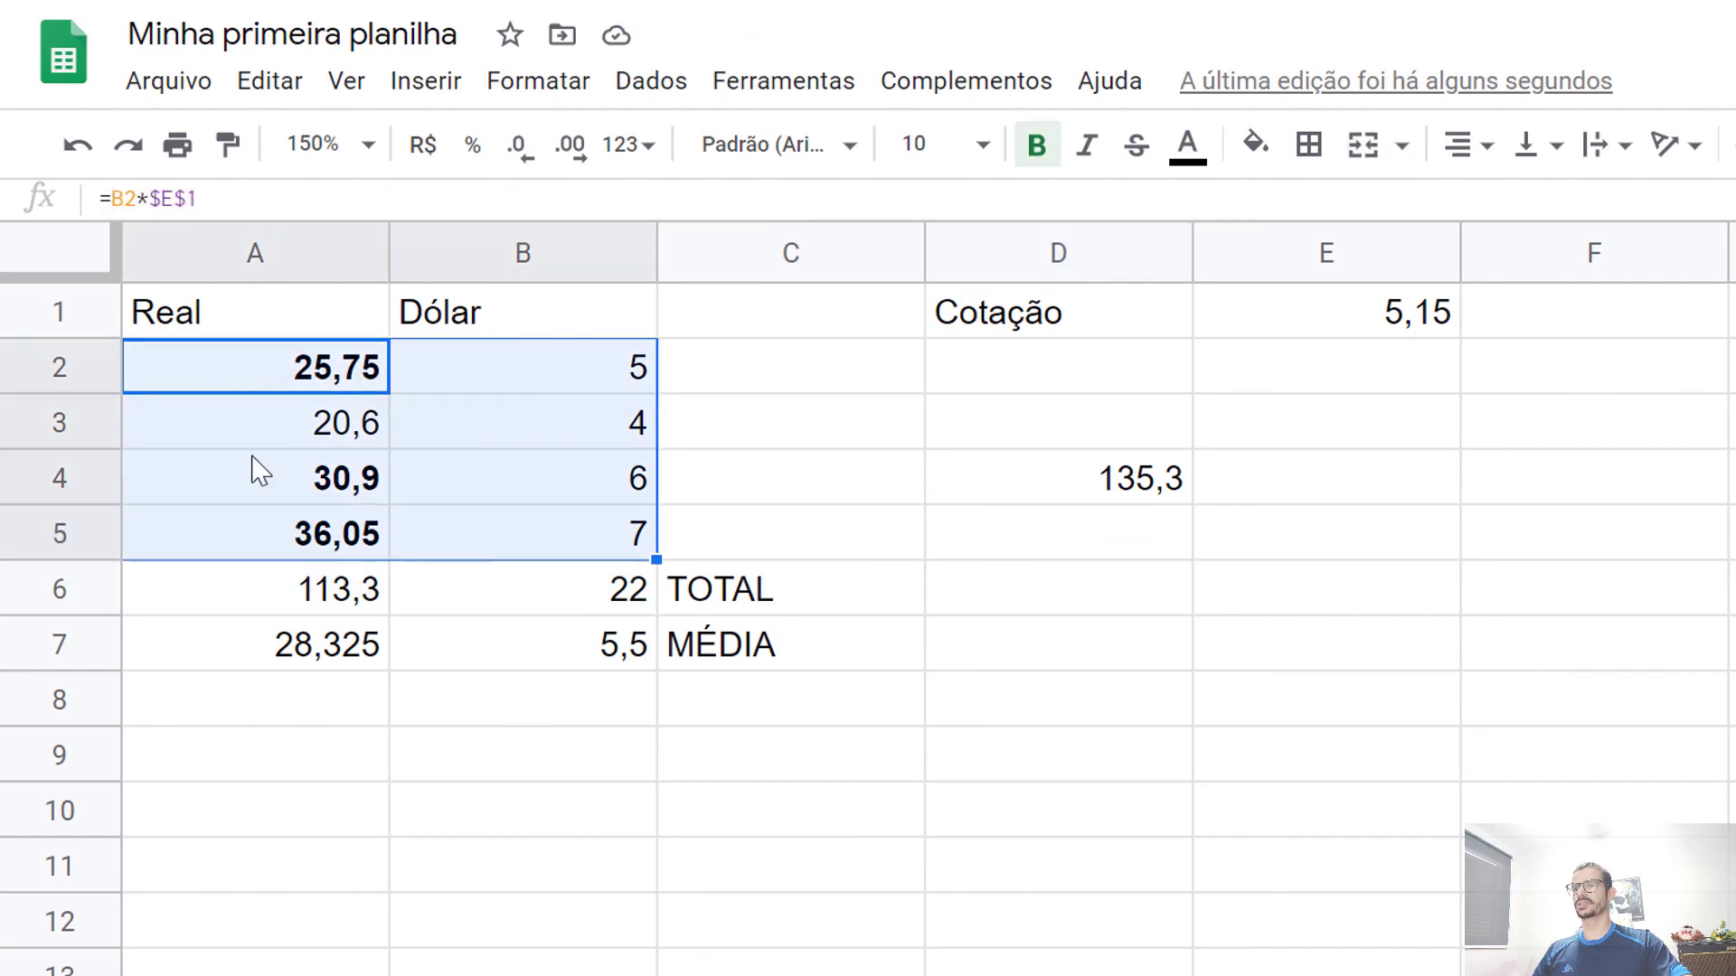
click(1180, 484)
Open the D4 formula for editing and examine its outer SUM function and the two SUM functions nested inside
double_click(1103, 497)
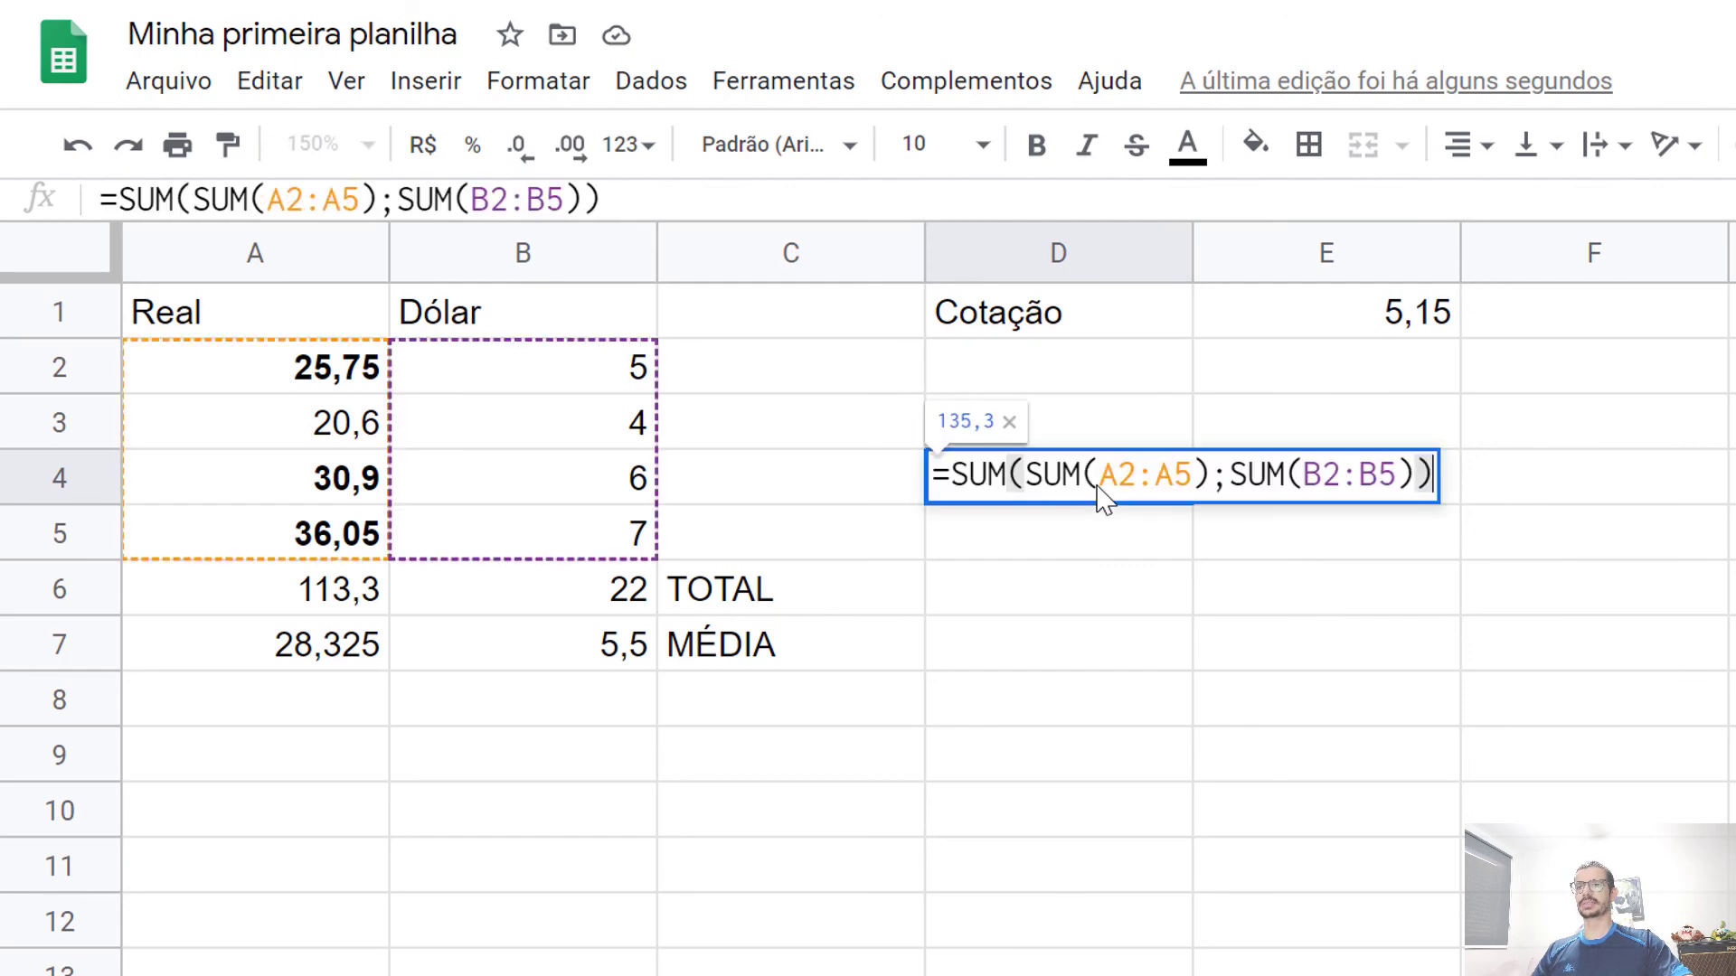
click(1049, 474)
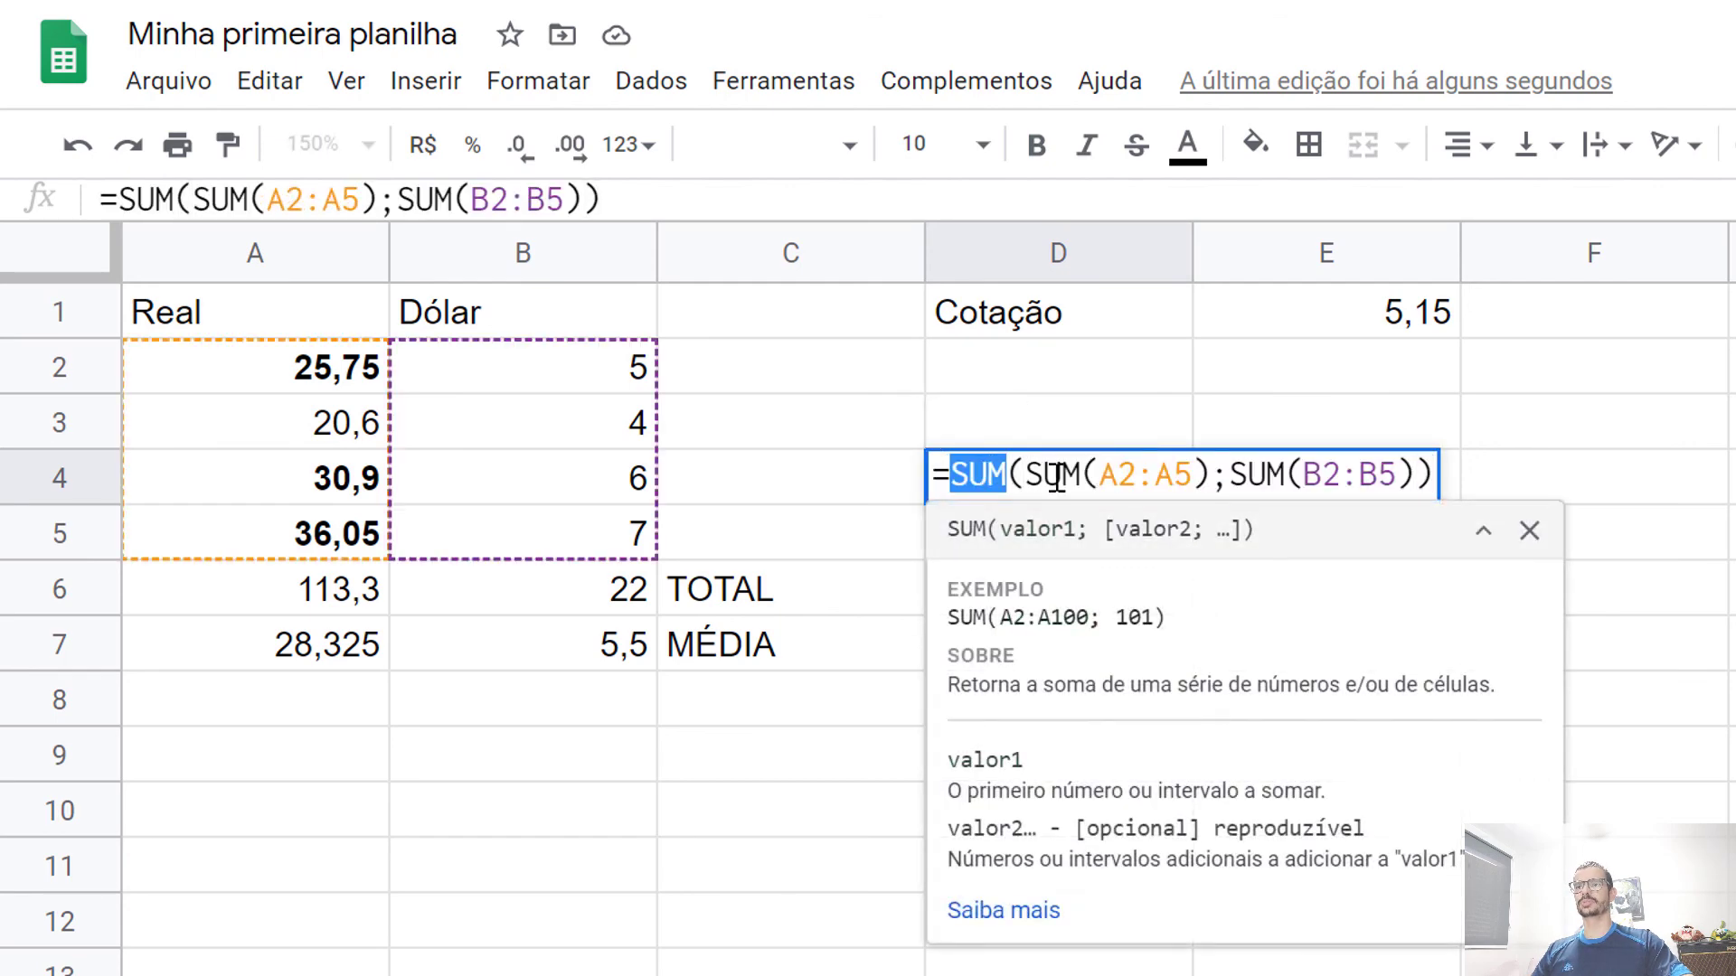
click(1255, 472)
click(971, 472)
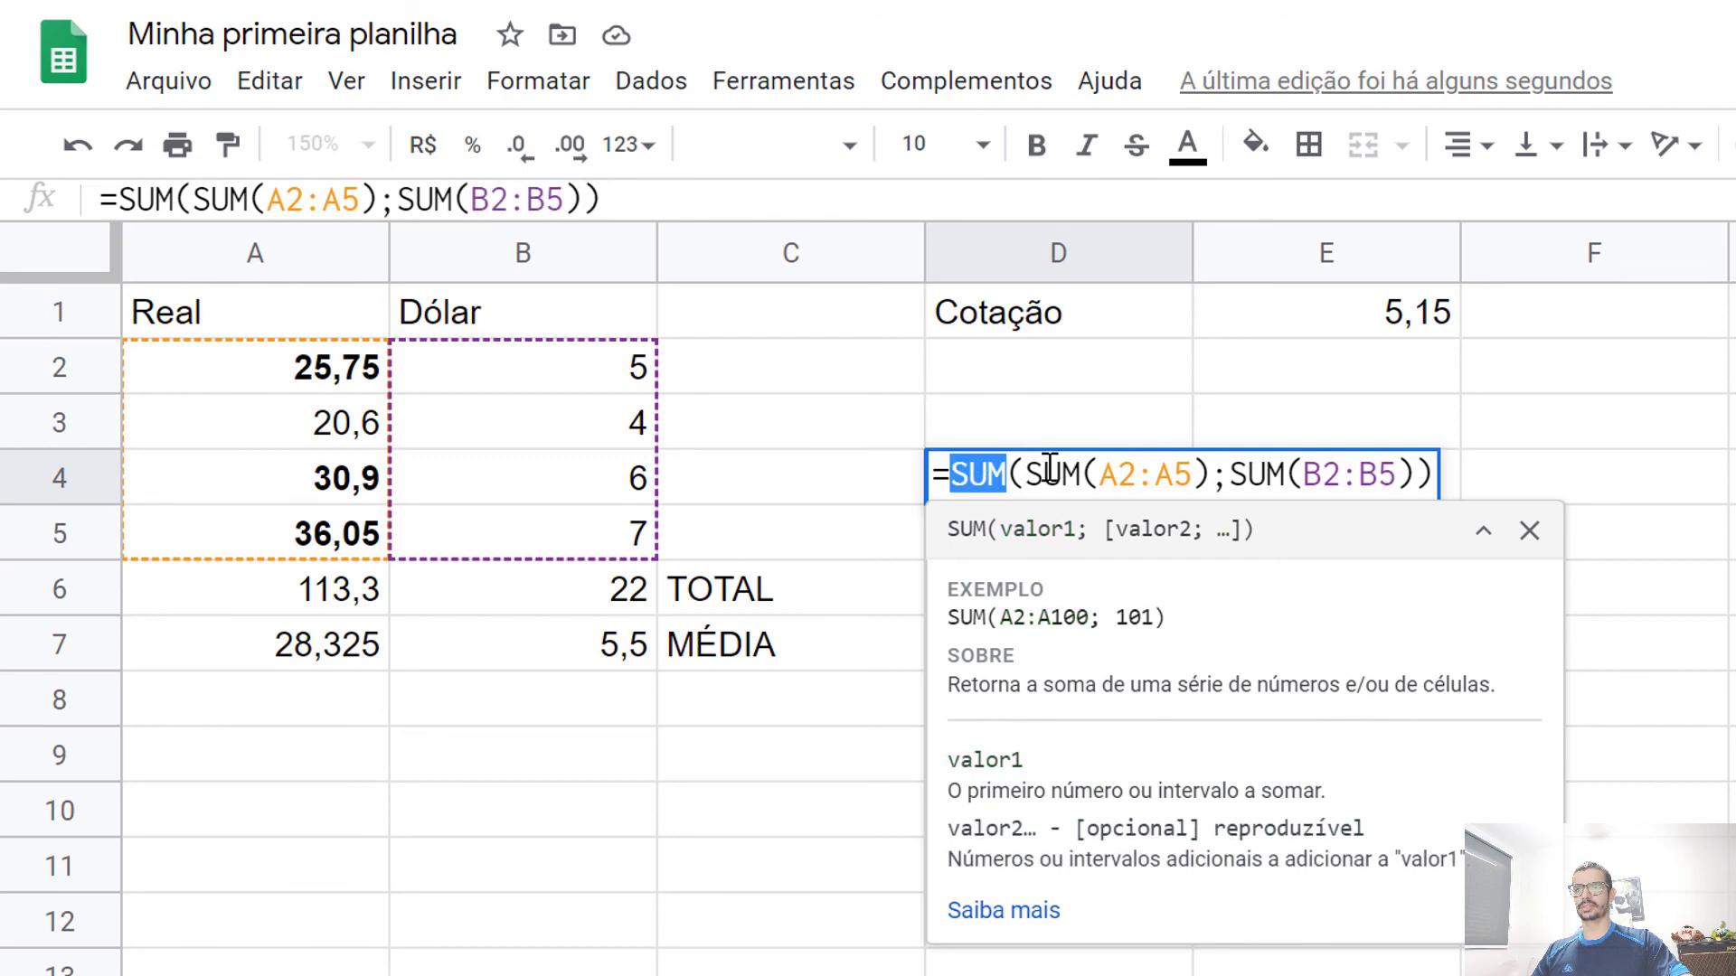
key(Right)
key(Right)
key(Right)
click(814, 439)
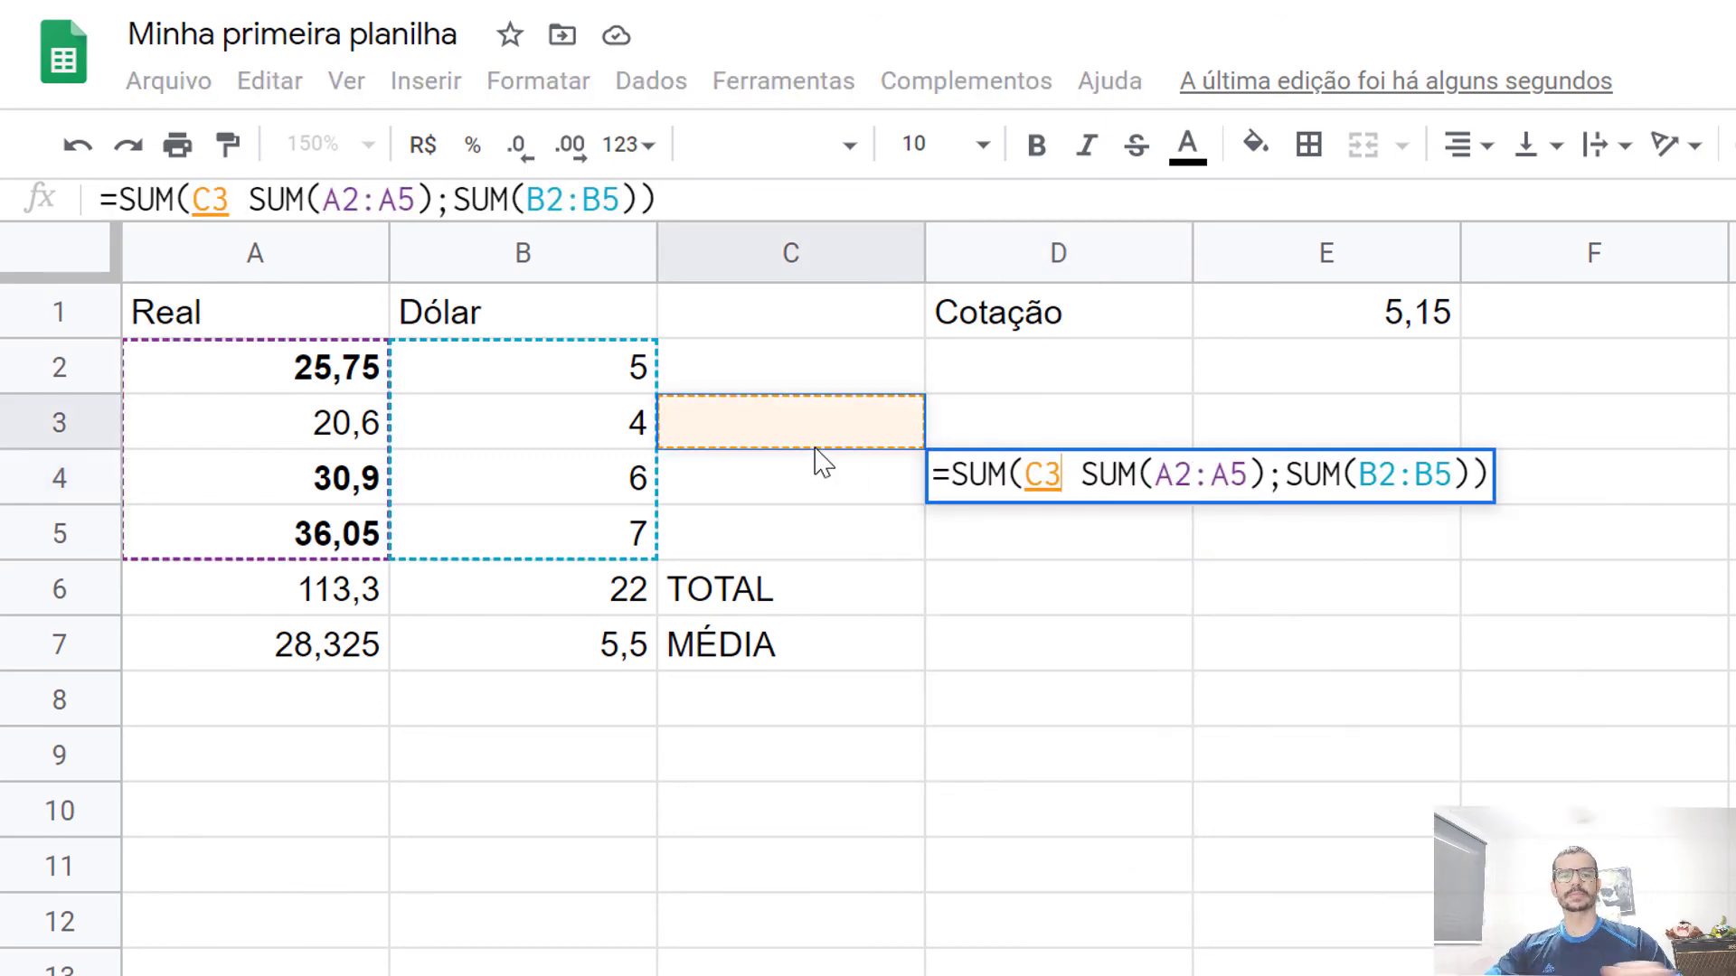